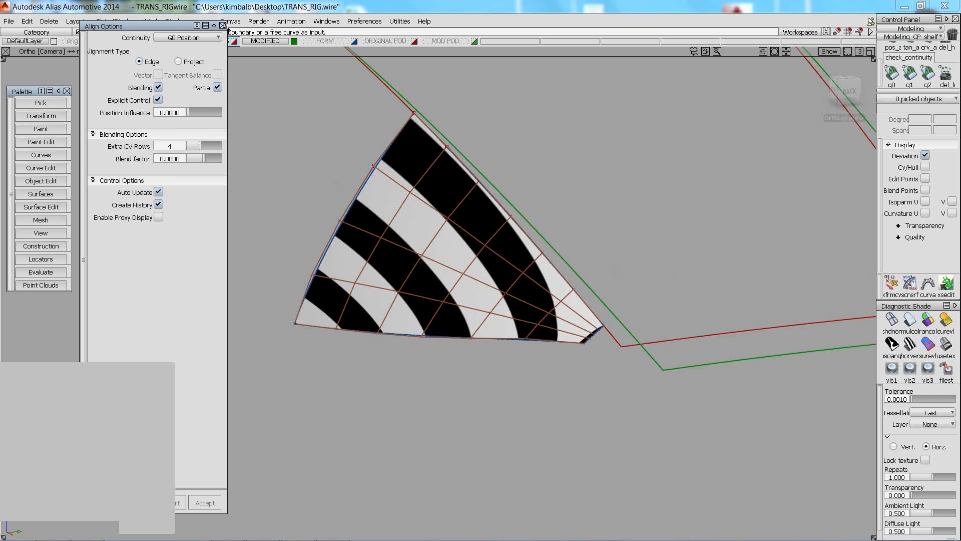
Start a Transformer Rig with the triangular striped surface as its accepted target
click(222, 26)
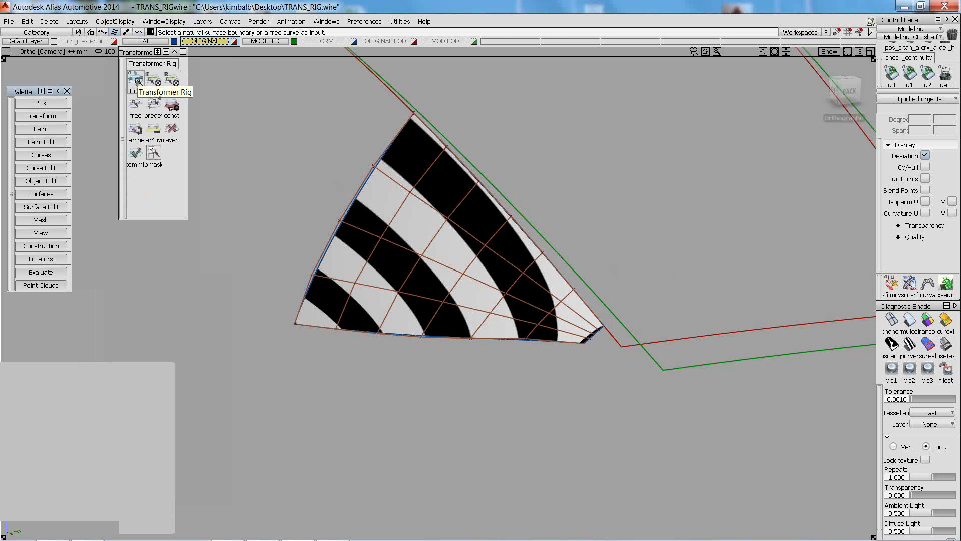
click(137, 80)
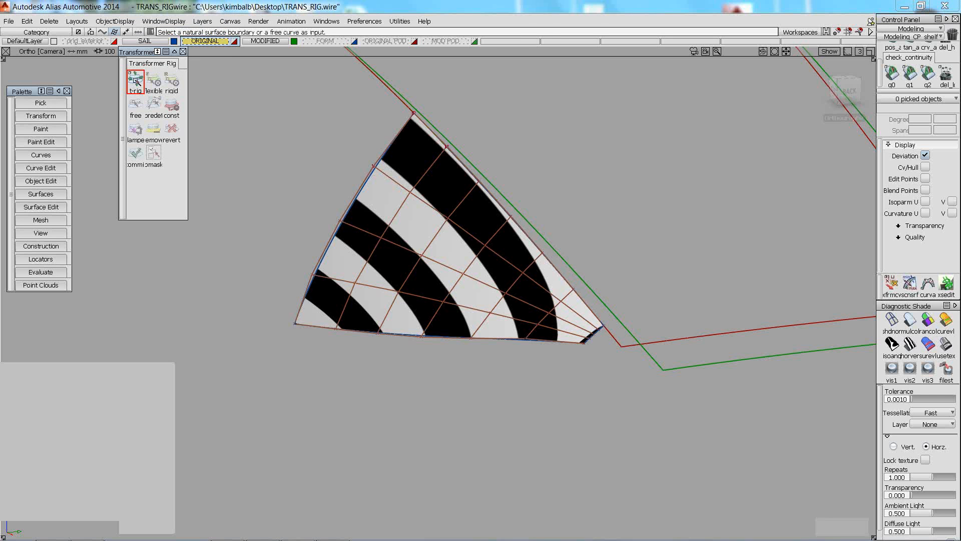
click(409, 193)
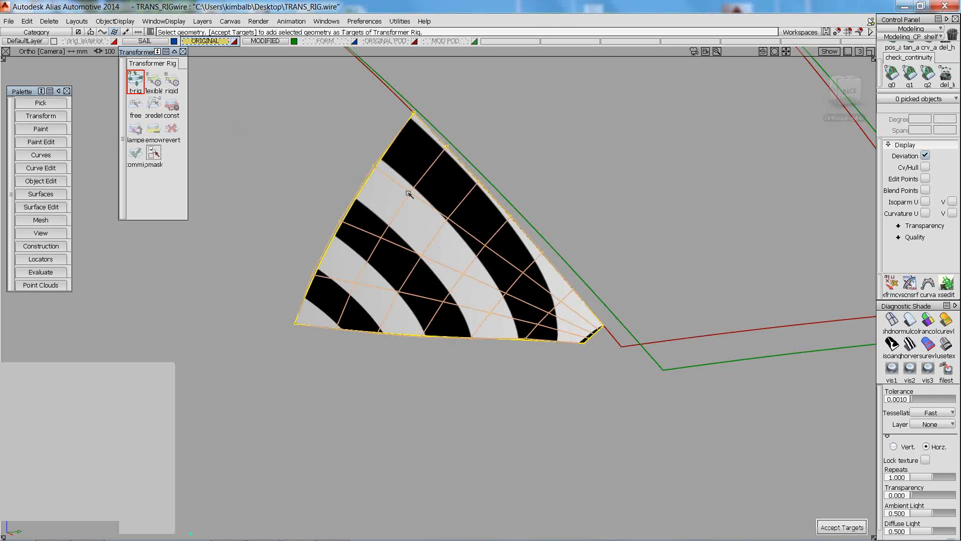
click(844, 527)
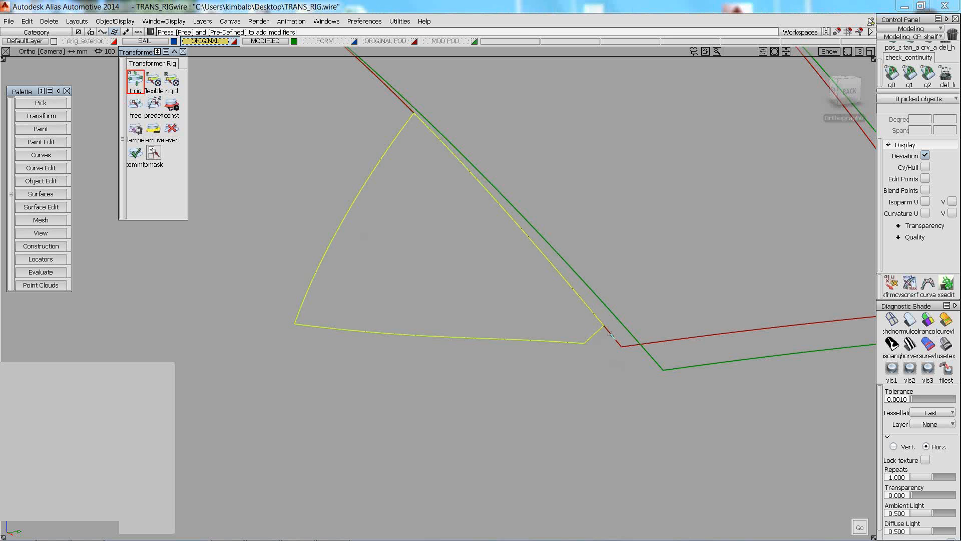
Add a pre-defined modifier to the rig, with the red original surface as source and the green modified surface as destination
click(154, 104)
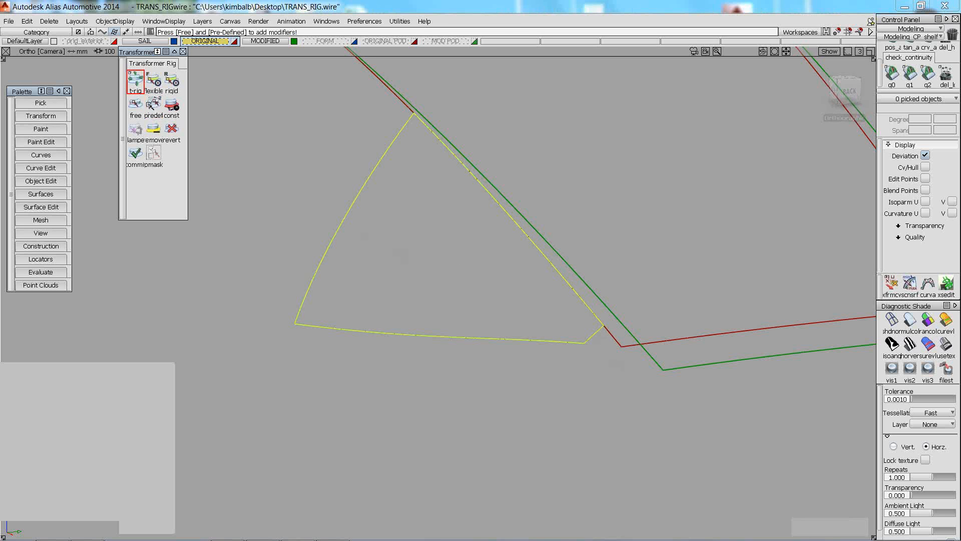
click(612, 338)
click(843, 530)
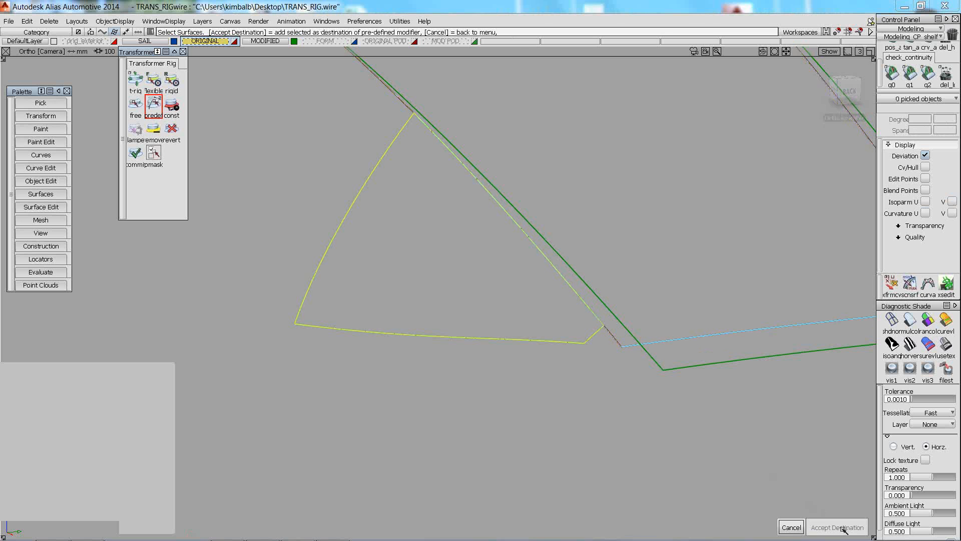
click(650, 356)
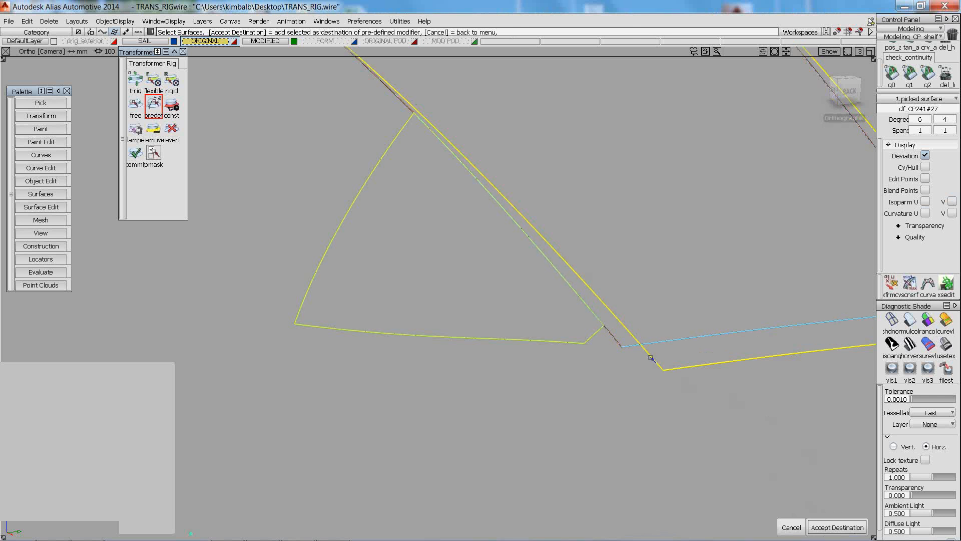
click(828, 527)
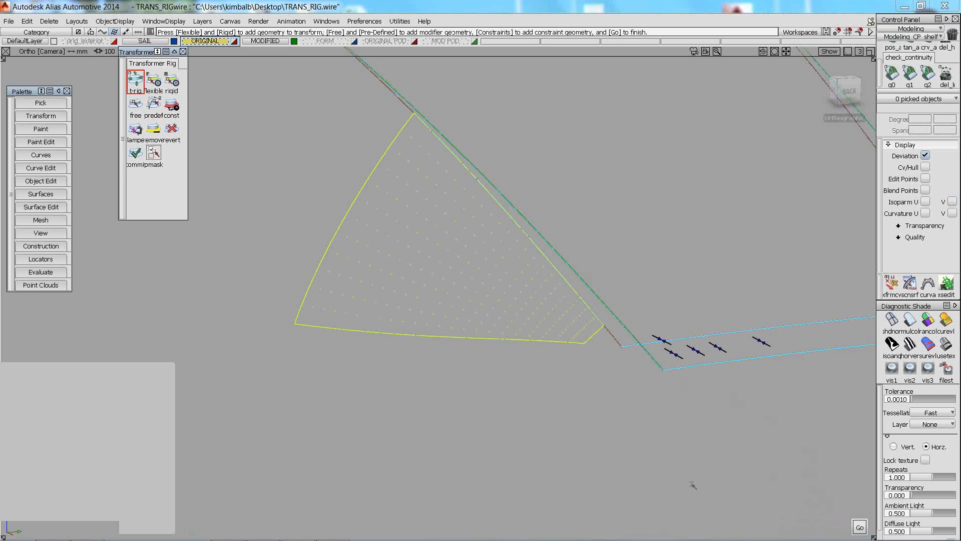
Turn on Draw Modifier Sampling in the Sampling and Diagnostics section of the Transformer Rig options
alt+shift+right_drag(553, 298, 132, 78)
double_click(132, 79)
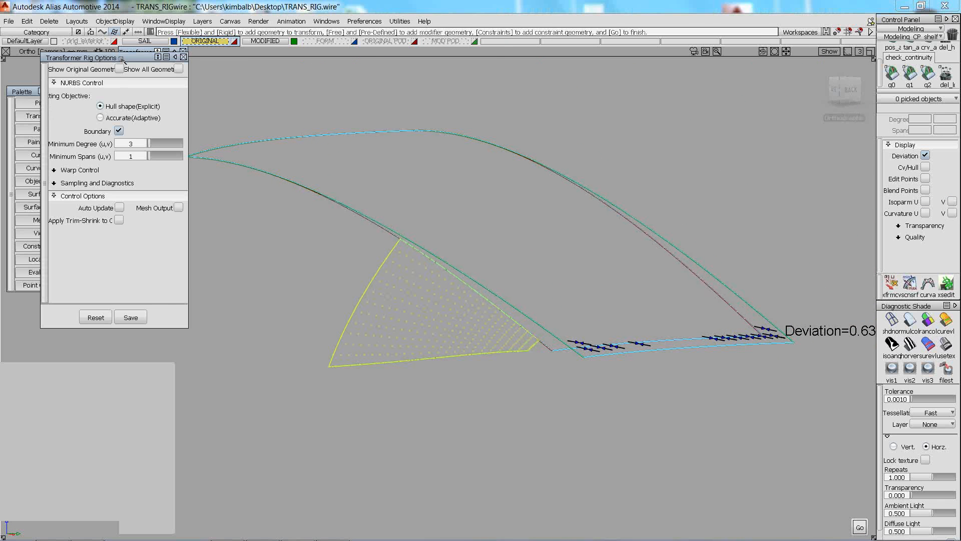
drag(120, 57, 247, 240)
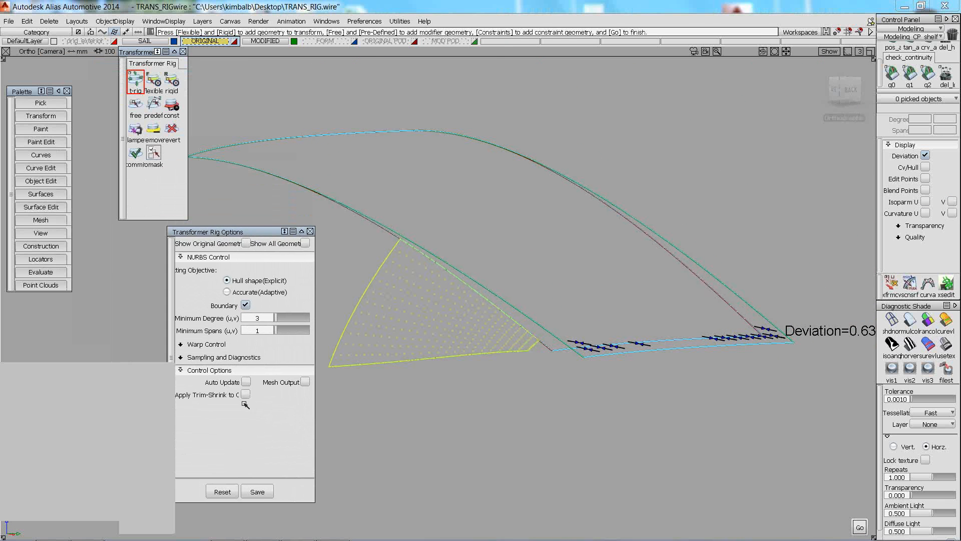
click(187, 357)
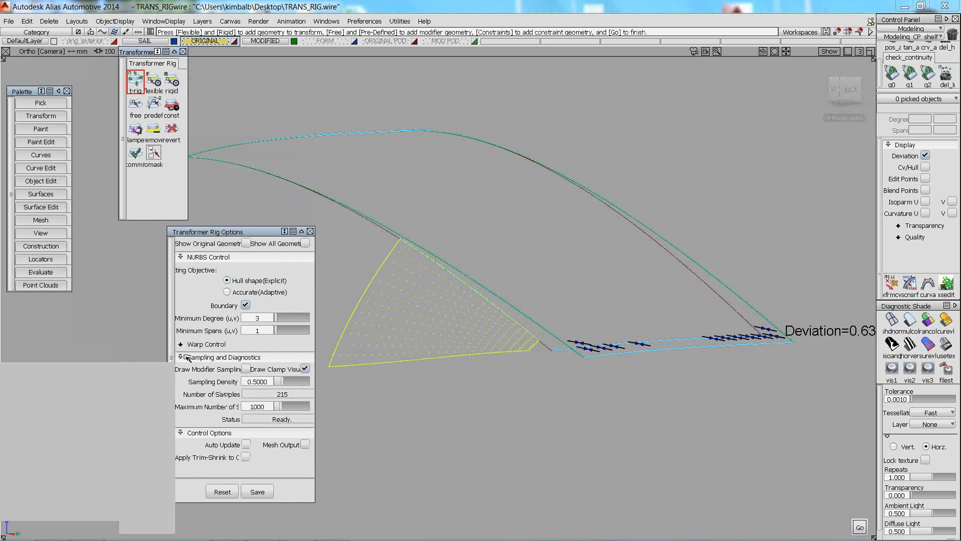
click(246, 368)
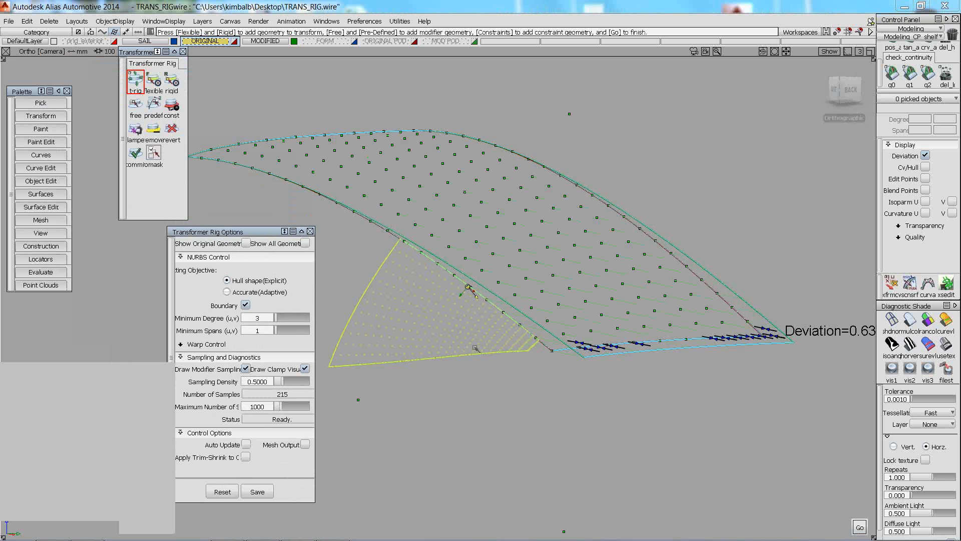
Examine the modifier samples along the shared edge and run the rig to transform the target surface
alt+shift+drag(473, 346, 636, 357)
alt+shift+right_drag(636, 357, 609, 314)
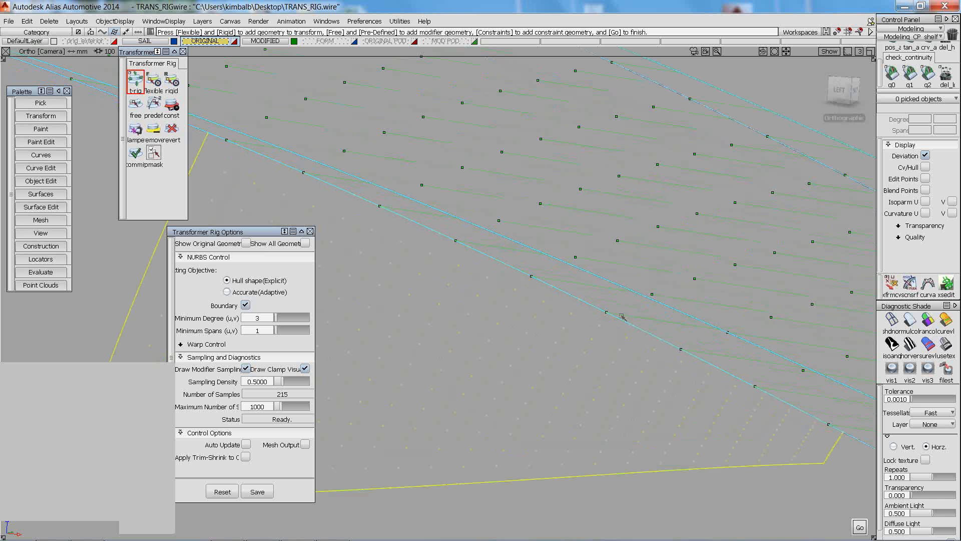
alt+shift+click(731, 333)
alt+shift+drag(731, 333, 504, 267)
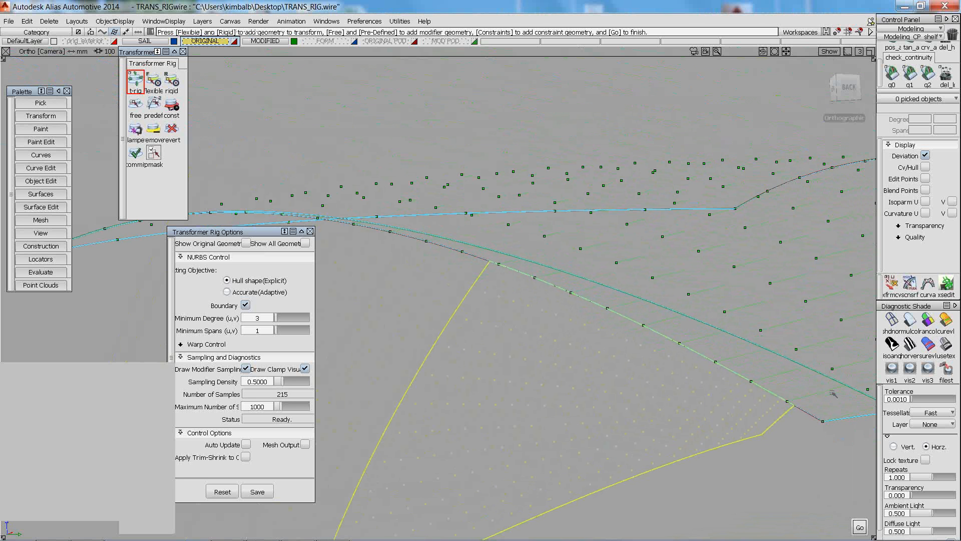
alt+shift+drag(825, 388, 696, 231)
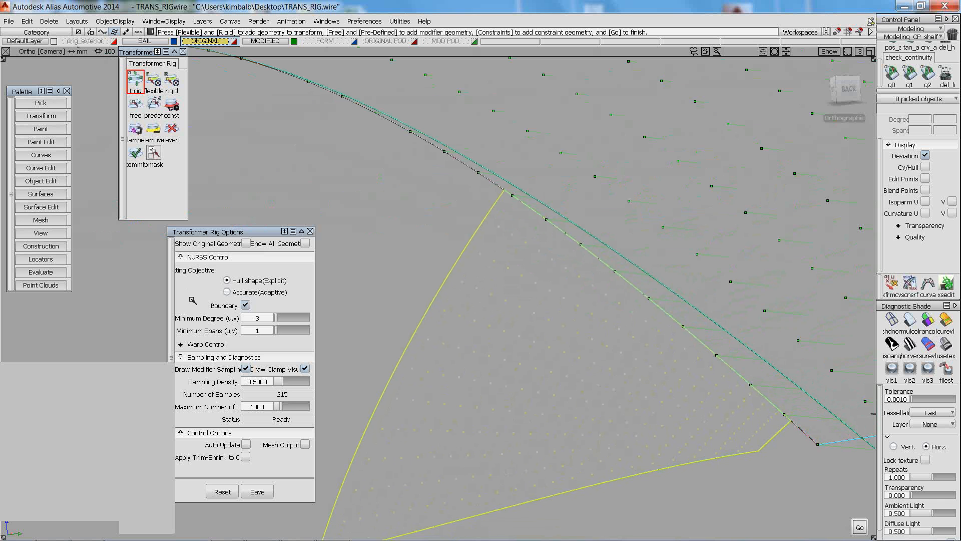
alt+shift+right_drag(404, 287, 402, 321)
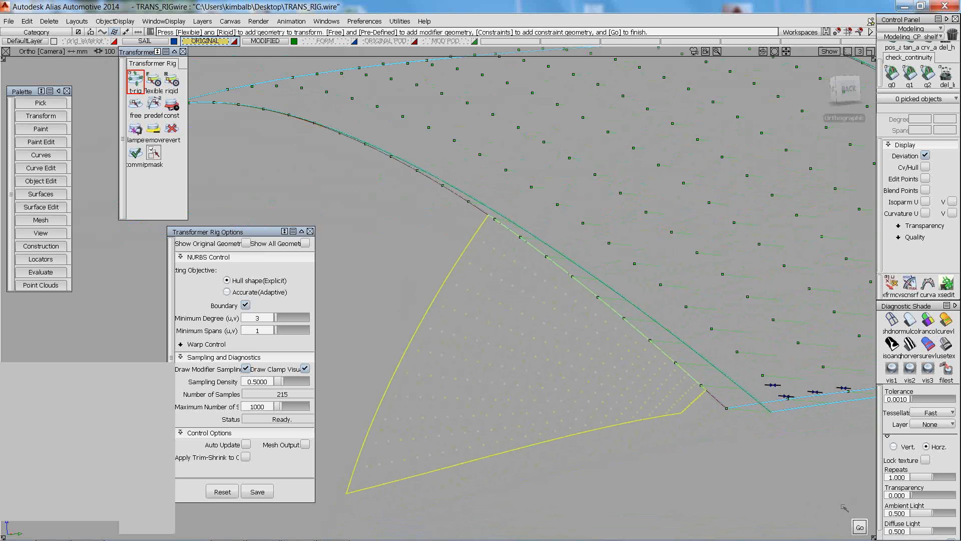
click(859, 528)
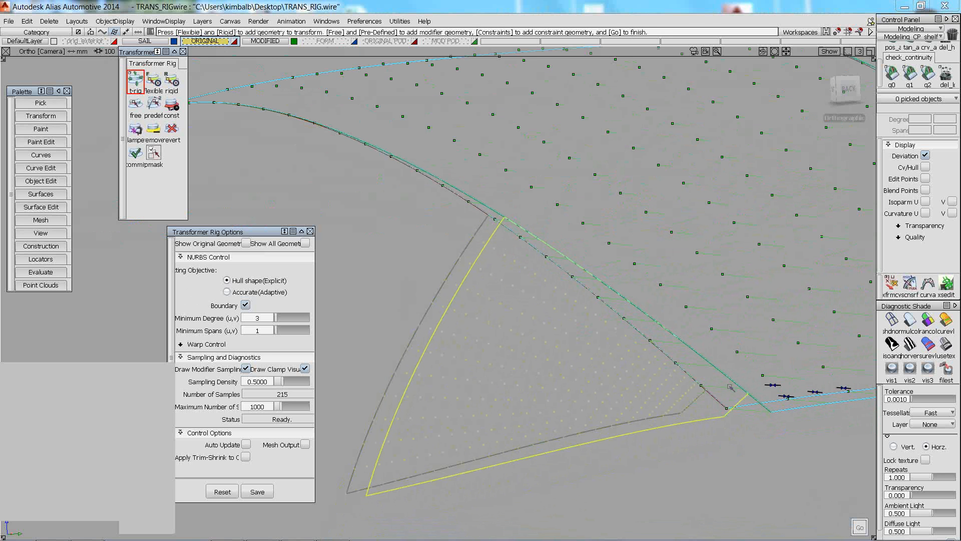
click(825, 92)
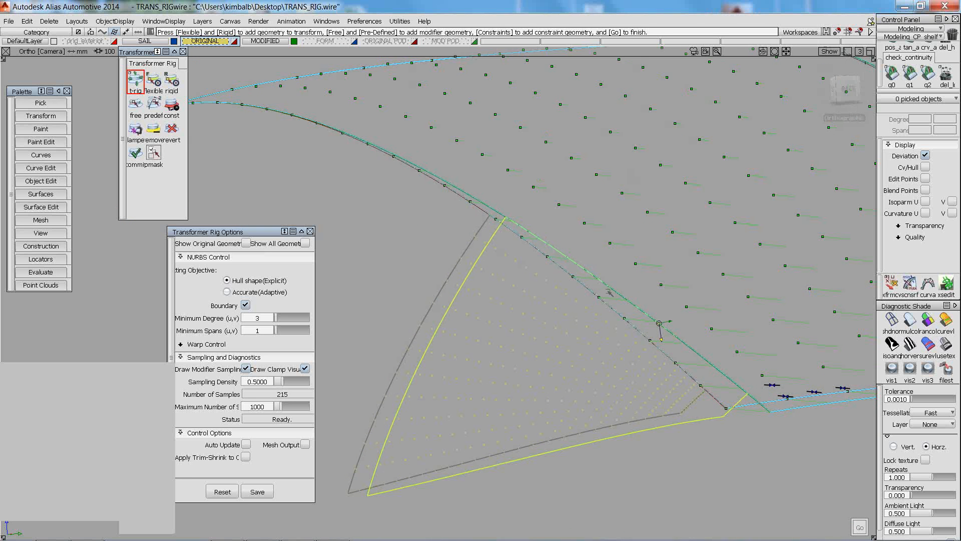
alt+shift+drag(507, 302, 550, 426)
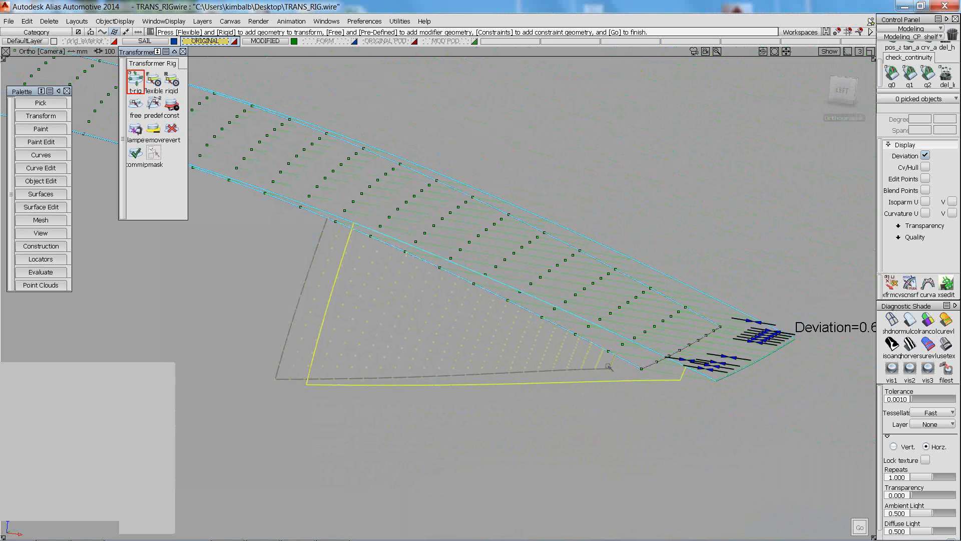
Pick the templated original of the triangular surface and turn its template state off
ctrl+shift+click(343, 261)
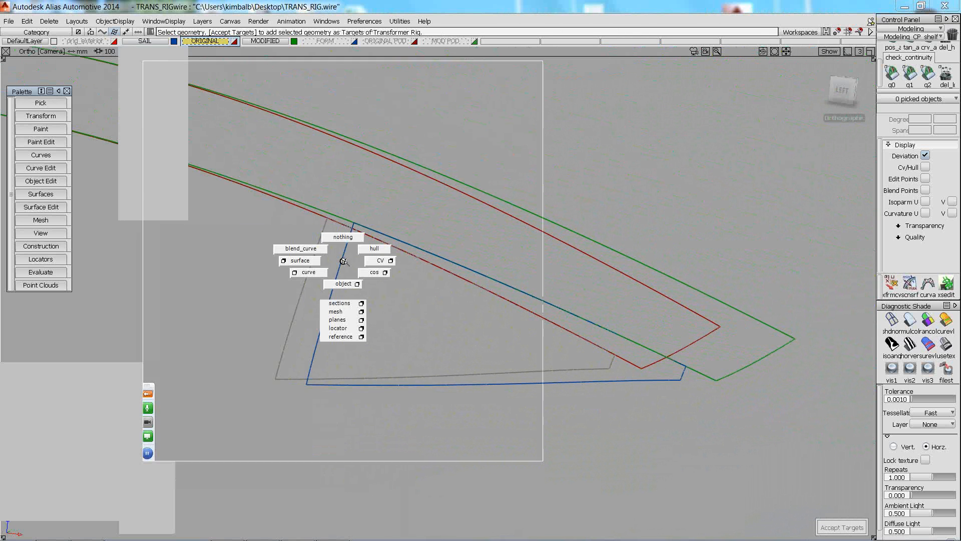
click(42, 103)
click(66, 142)
click(304, 292)
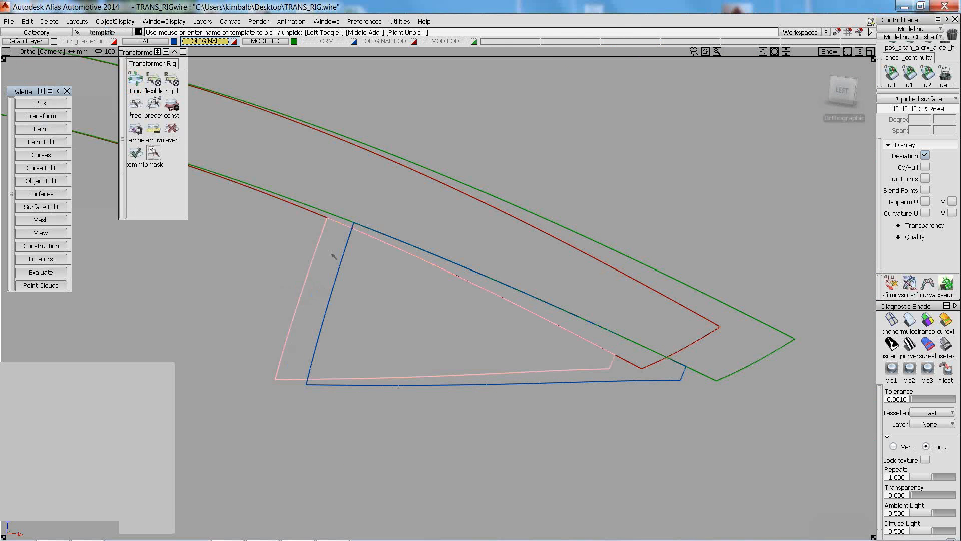
click(115, 21)
click(113, 94)
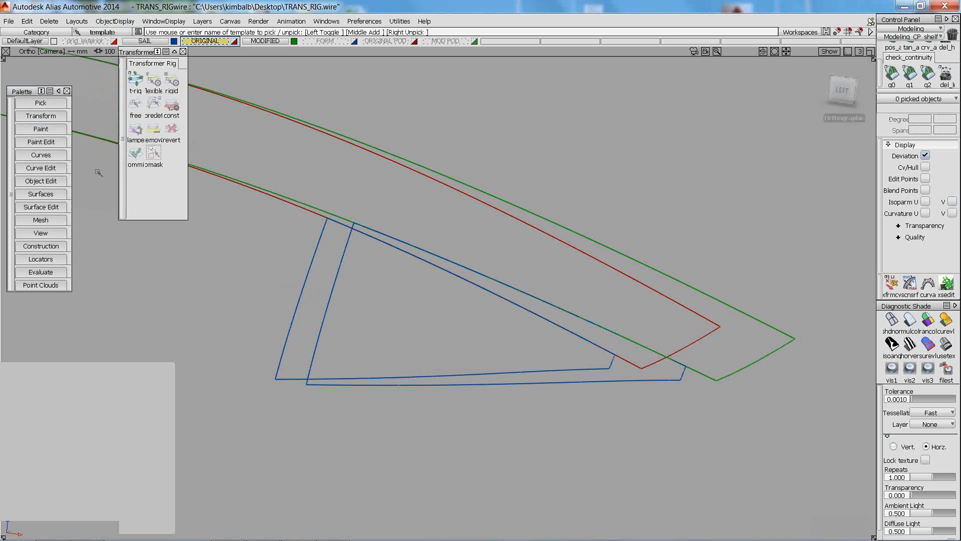
Move the untransformed triangular surface away from the transformed one so the two sit side by side
ctrl+shift+drag(83, 158, 65, 158)
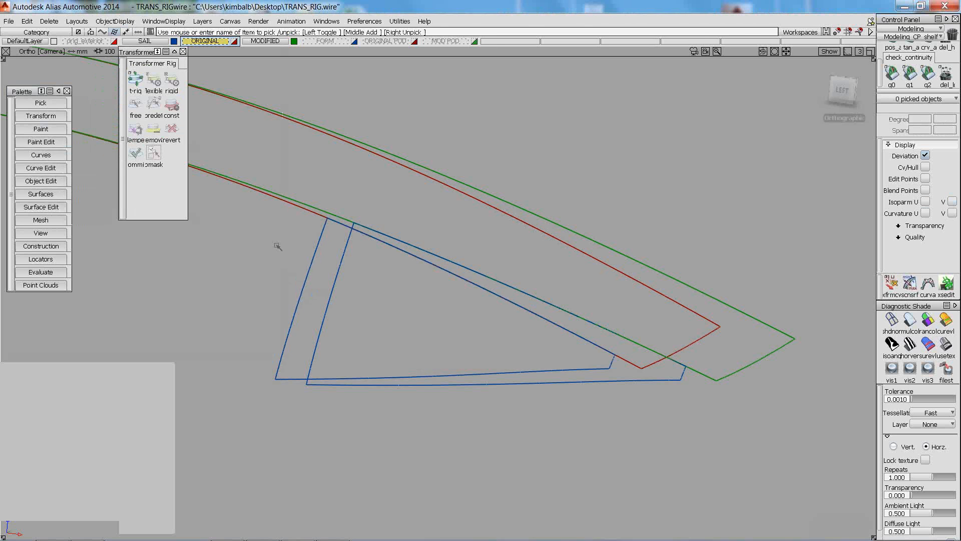
click(315, 253)
ctrl+shift+right_drag(444, 297, 442, 250)
drag(755, 139, 458, 153)
ctrl+shift+drag(346, 247, 352, 234)
click(346, 252)
ctrl+shift+drag(411, 279, 364, 275)
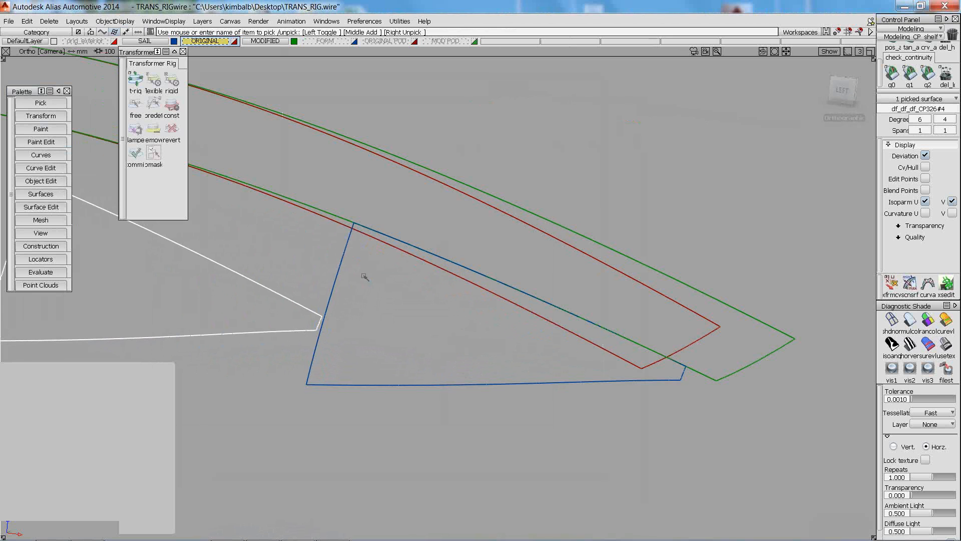
Apply horizontal/vertical stripe shading to both triangular surfaces, compare their highlights and clear the selection
click(339, 272)
click(904, 348)
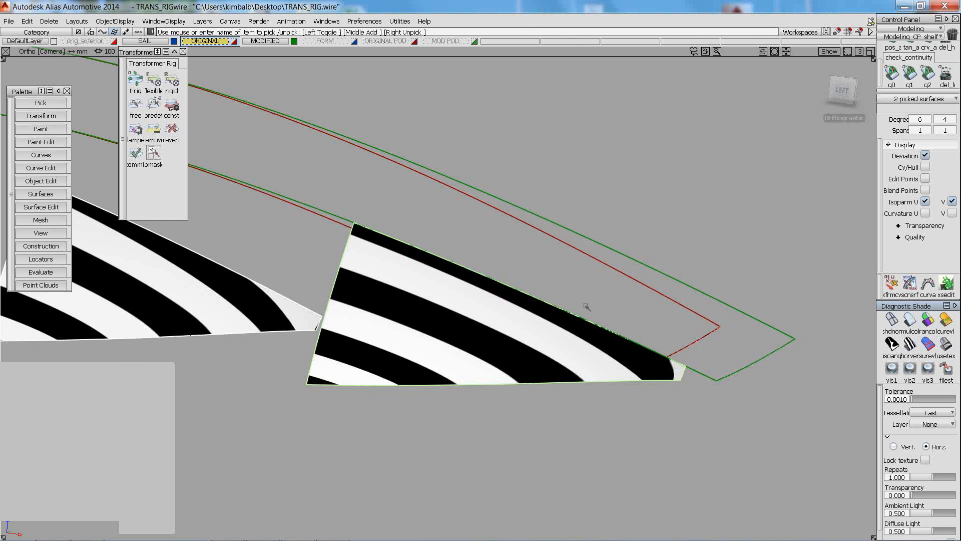
mouse_move(587, 303)
alt+shift+mouse_down()
mouse_move(499, 326)
mouse_move(614, 323)
mouse_move(579, 326)
mouse_move(587, 337)
mouse_move(592, 307)
mouse_move(590, 351)
alt+shift+mouse_up()
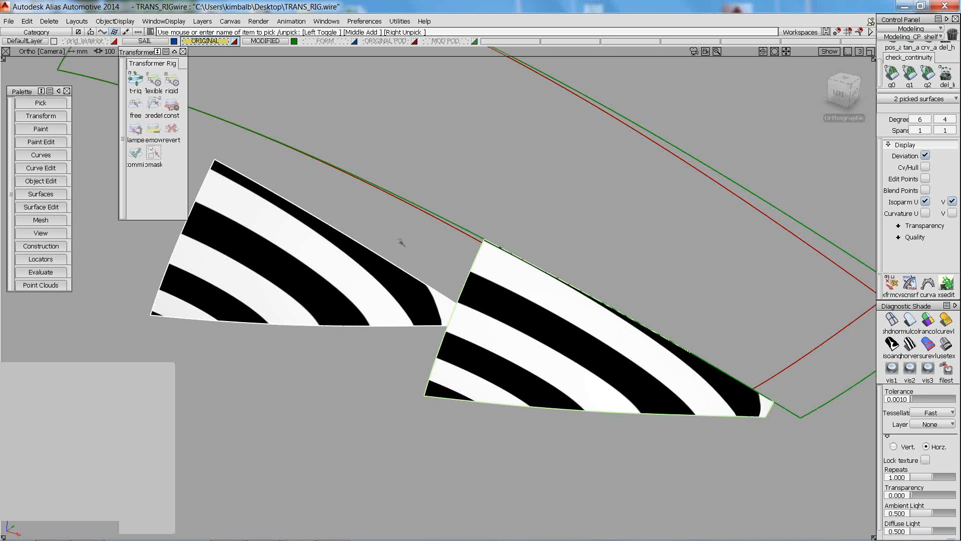
click(401, 243)
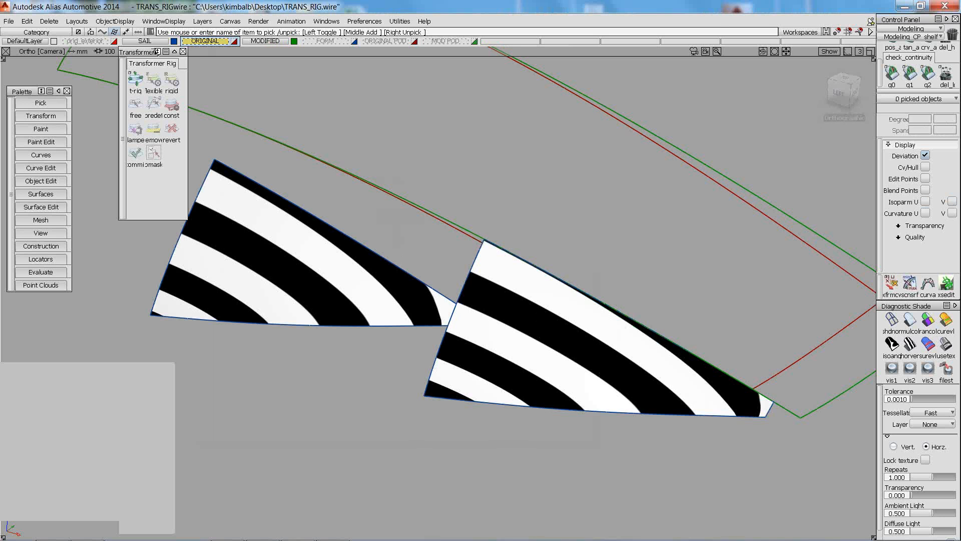
Hide the MODIFIED and SAIL layers, and toggle the orig_exterior layer on and off to view the whole exterior
click(294, 41)
click(174, 41)
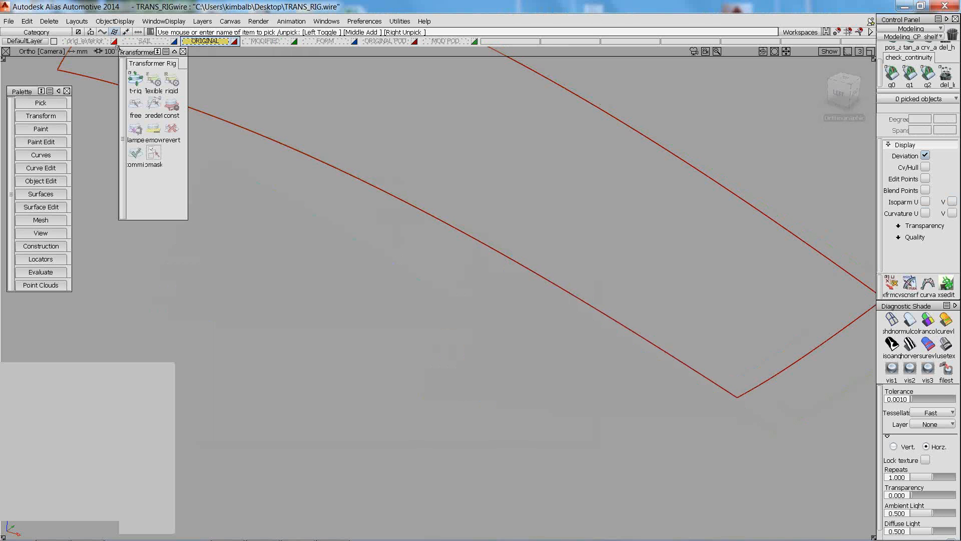
click(114, 41)
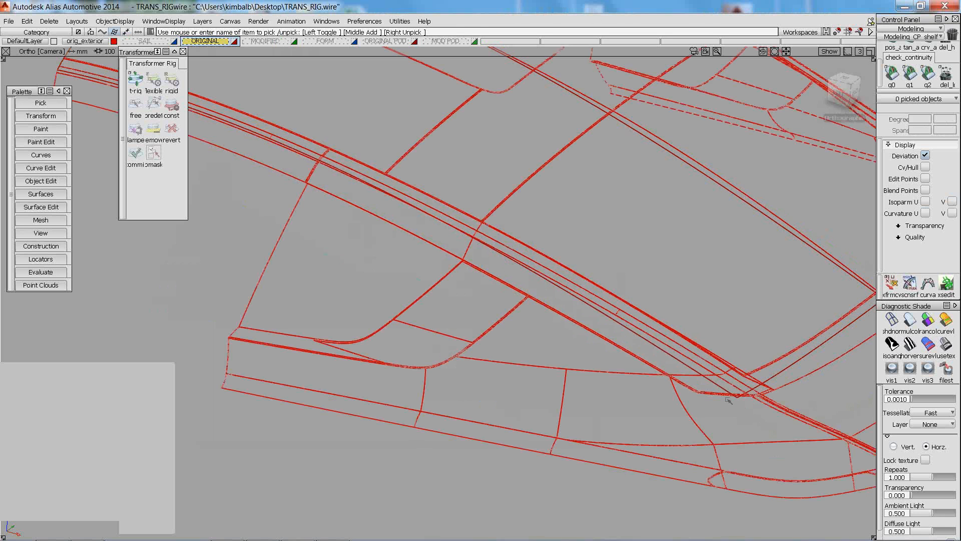
alt+shift+right_drag(554, 298, 511, 326)
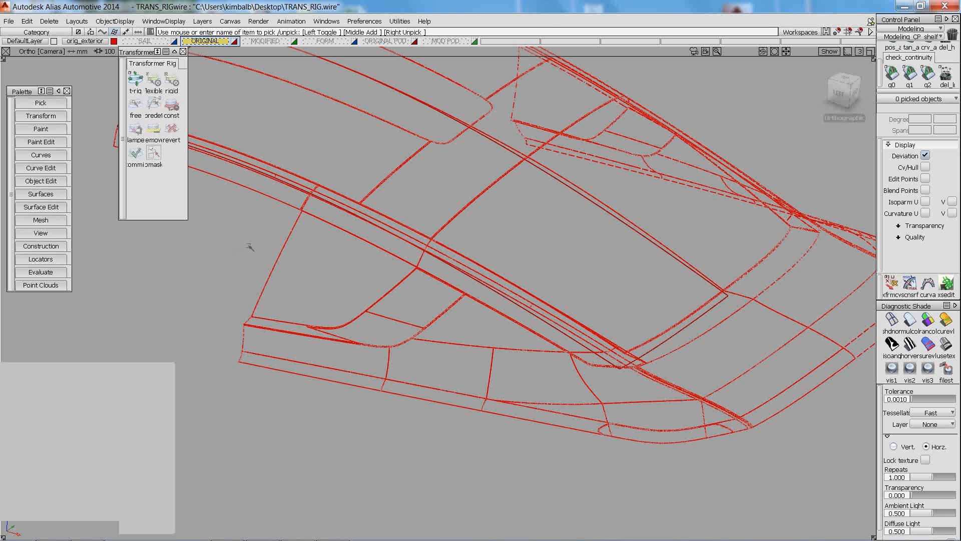
click(114, 42)
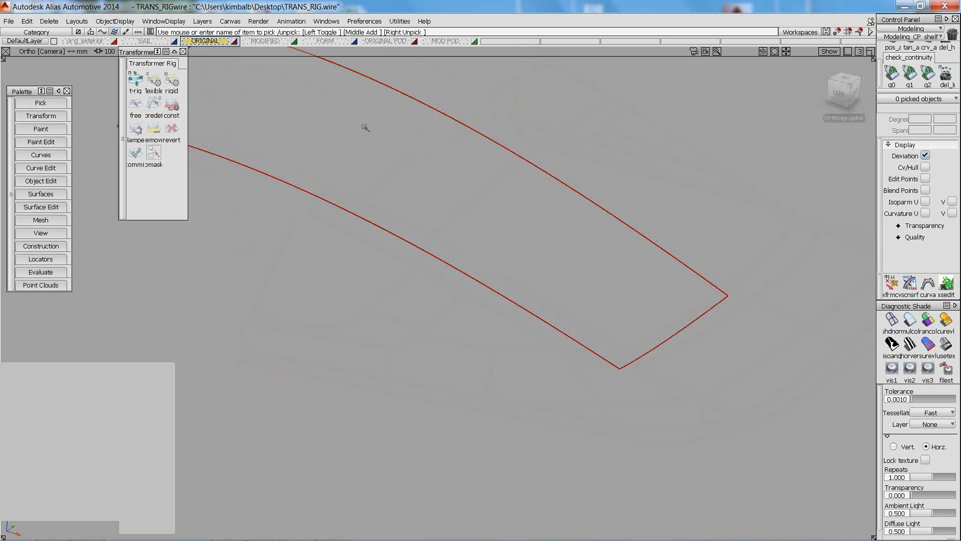
Make FORM the active visible layer, hide the ORIGINAL layer and apply multi-color shading to the form's geometry
click(345, 43)
drag(210, 43, 207, 65)
alt+shift+middle_drag(343, 266, 568, 228)
mouse_move(568, 228)
alt+shift+mouse_down()
mouse_move(259, 412)
mouse_move(374, 172)
mouse_move(472, 356)
mouse_move(434, 382)
alt+shift+mouse_up()
alt+shift+middle_drag(434, 382, 542, 353)
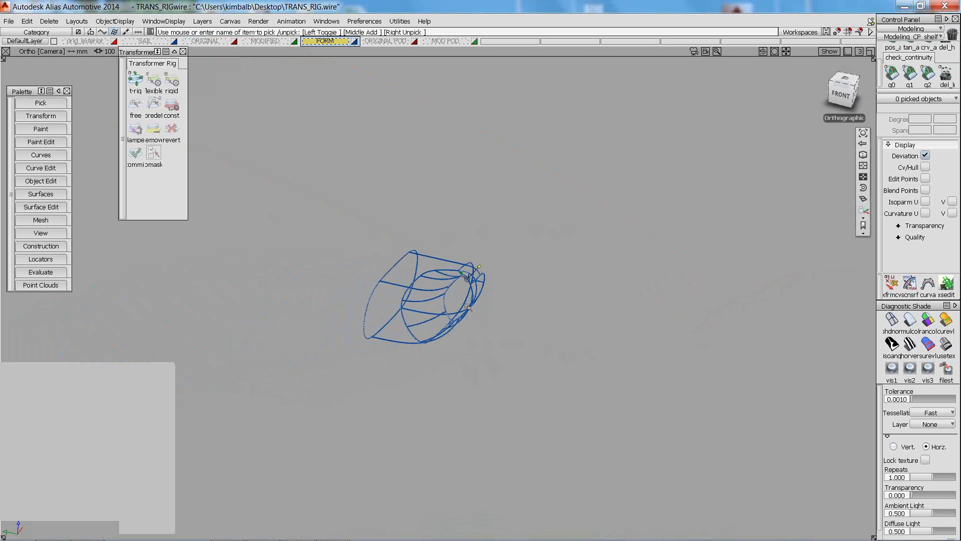
alt+shift+click(478, 311)
alt+shift+drag(478, 311, 495, 345)
mouse_move(496, 345)
alt+shift+right_down()
mouse_move(514, 307)
mouse_move(566, 320)
alt+shift+right_up()
click(911, 320)
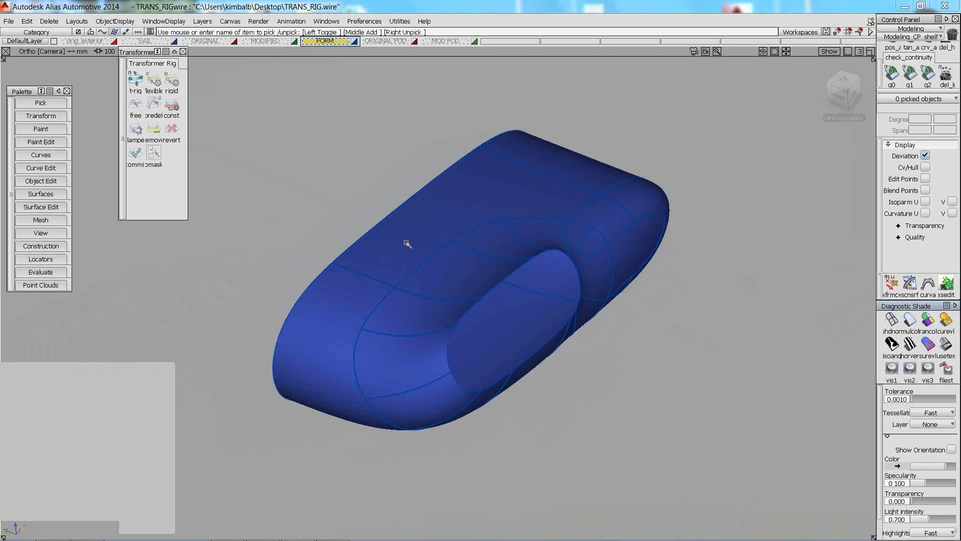
Turn on symmetry for the FORM layer and view the form together with its mirrored counterpart
drag(325, 42, 351, 130)
click(330, 42)
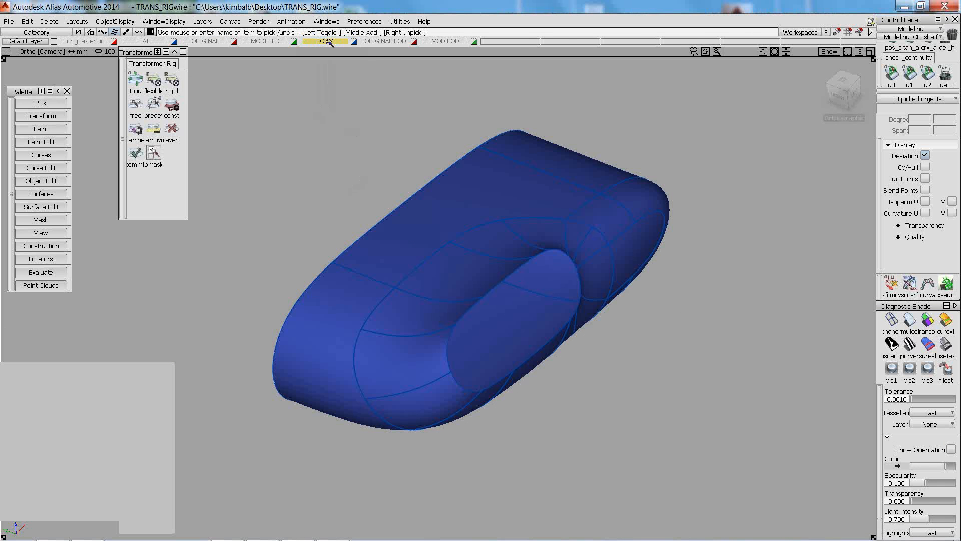
click(328, 42)
key(alt+shift)
alt+shift+drag(408, 242, 425, 236)
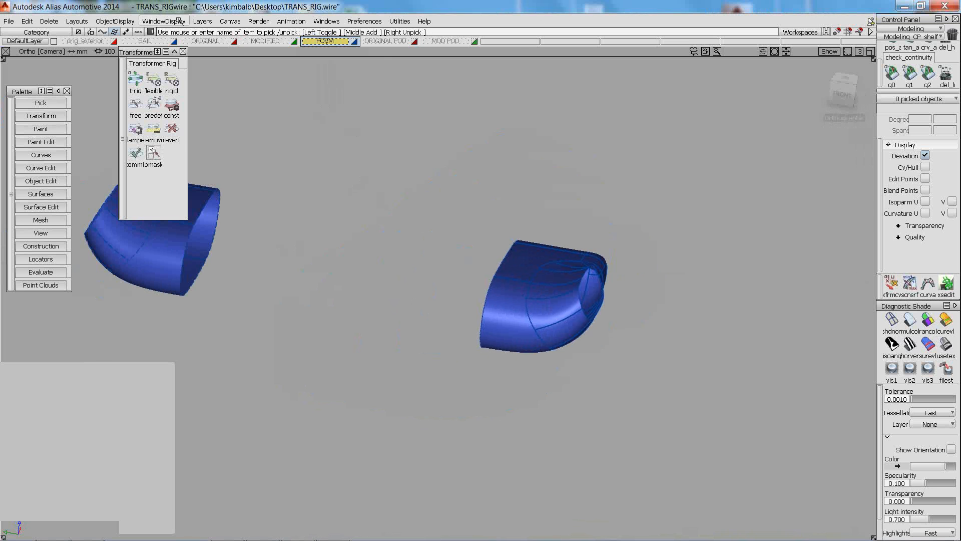
Move the FORM layer's symmetry plane to the corner of the half form's open centre edge and set it there
click(202, 21)
mouse_move(222, 95)
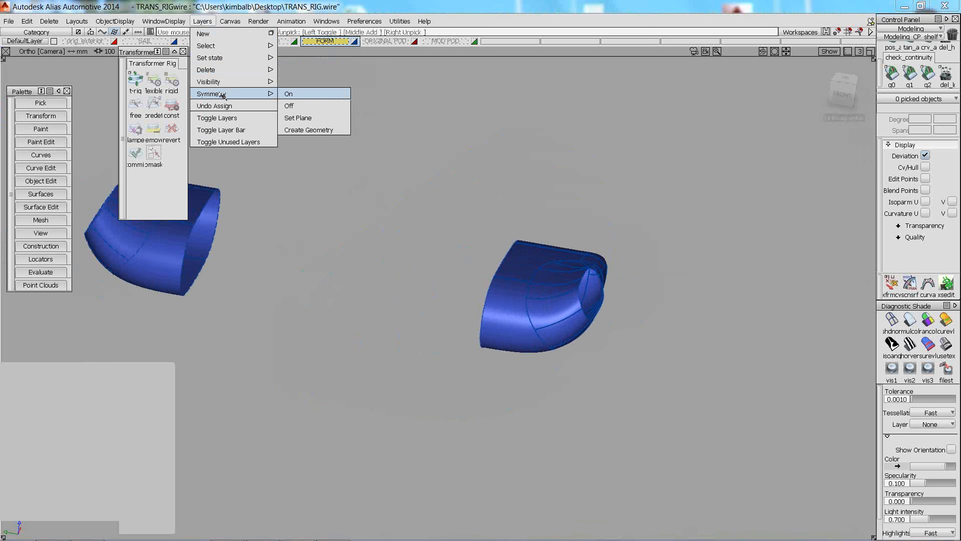
click(297, 118)
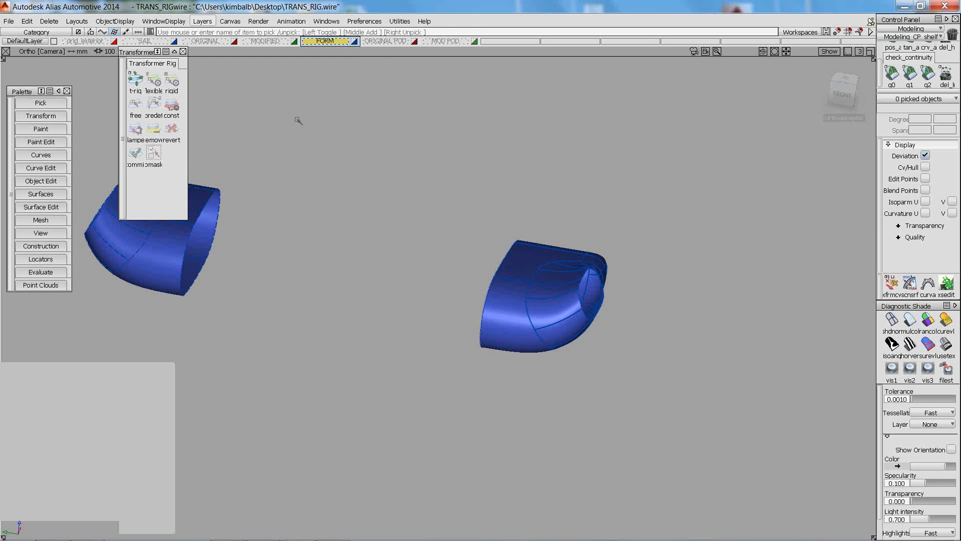
scroll(416, 270, down, 5)
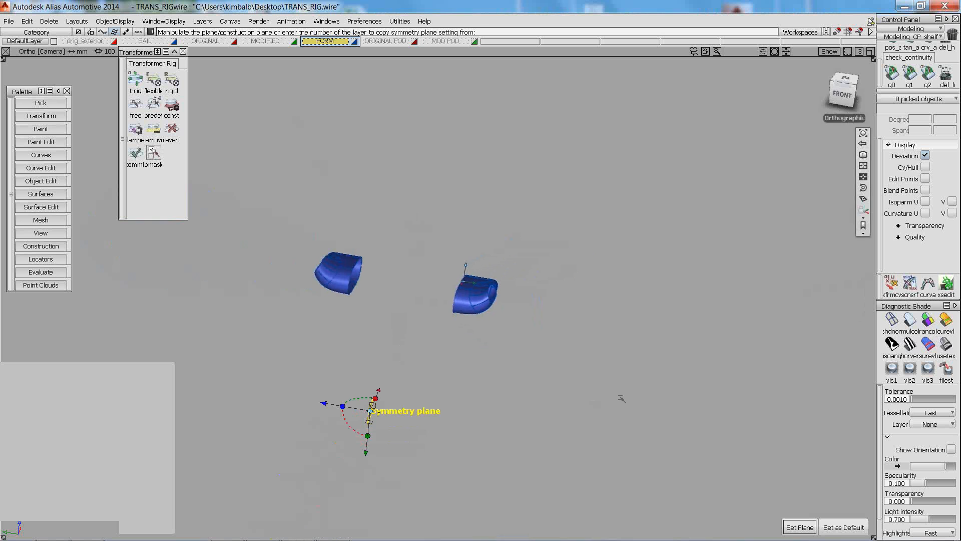
alt+shift+drag(622, 399, 466, 400)
alt+shift+middle_drag(465, 401, 575, 297)
alt+shift+right_drag(575, 297, 575, 230)
drag(443, 331, 443, 331)
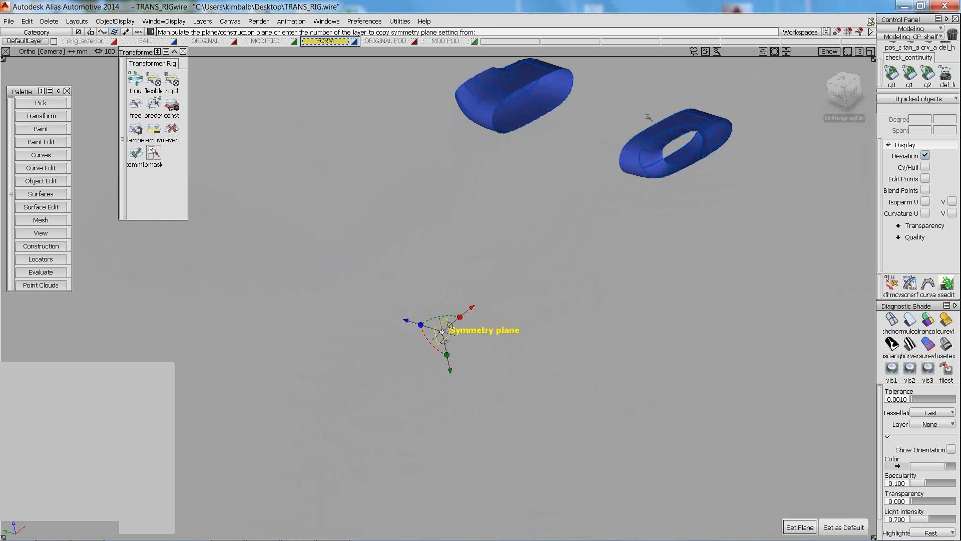
click(652, 128)
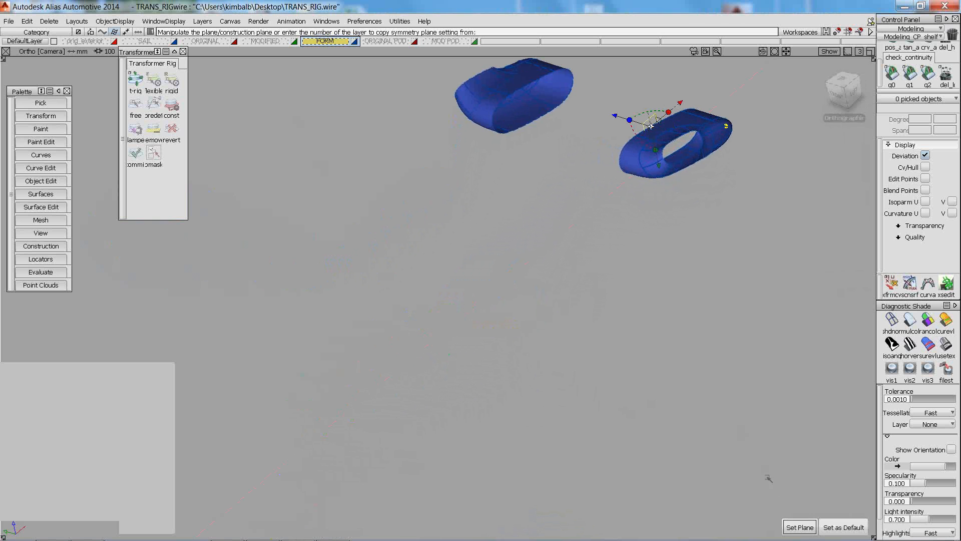
click(800, 527)
Examine the form joined to its mirrored half, including the centre seam and the oval opening at its end
alt+shift+middle_drag(631, 156, 589, 192)
alt+shift+click(586, 185)
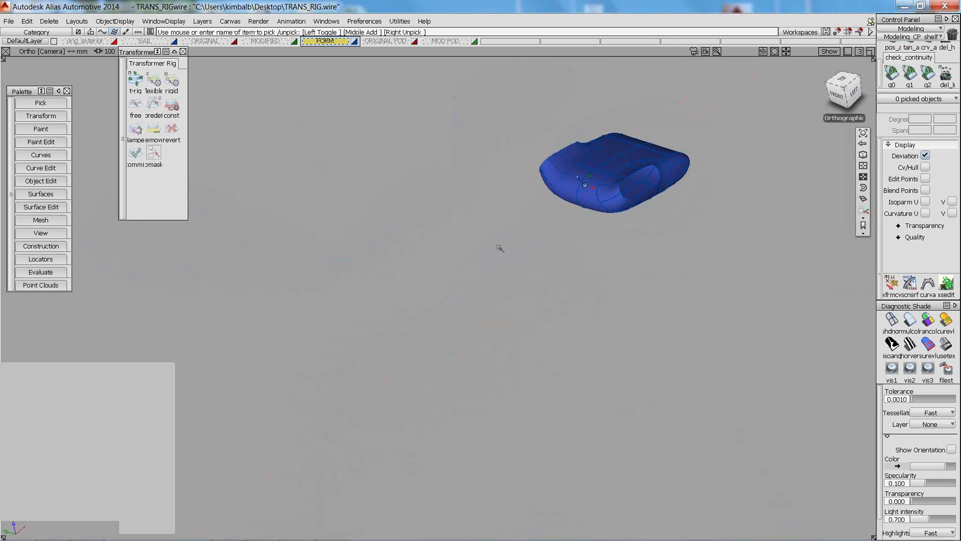
alt+shift+drag(501, 249, 562, 239)
alt+shift+right_drag(562, 239, 597, 207)
alt+shift+middle_drag(677, 187, 434, 346)
alt+shift+click(440, 254)
alt+shift+right_drag(587, 302, 590, 215)
alt+shift+middle_drag(590, 215, 566, 271)
alt+shift+drag(417, 359, 698, 240)
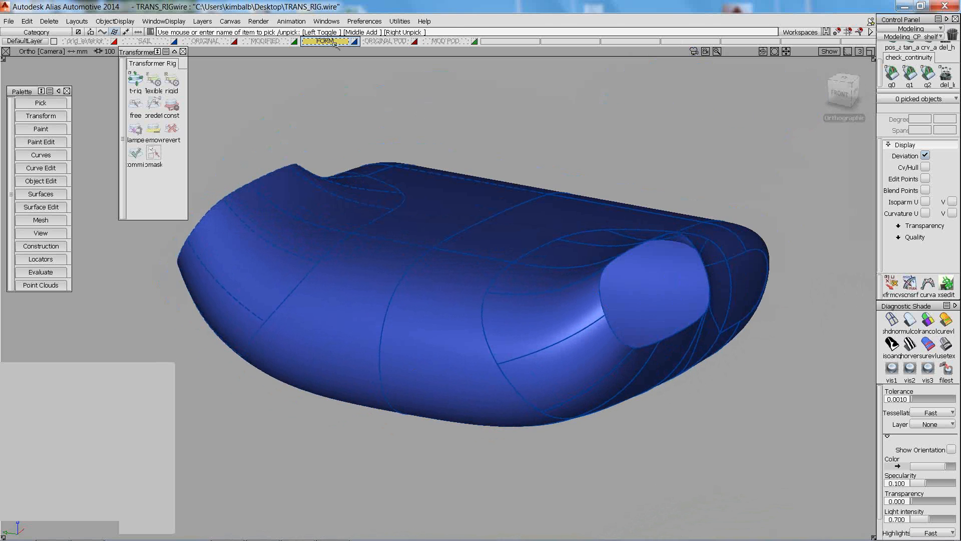
alt+shift+drag(691, 289, 601, 321)
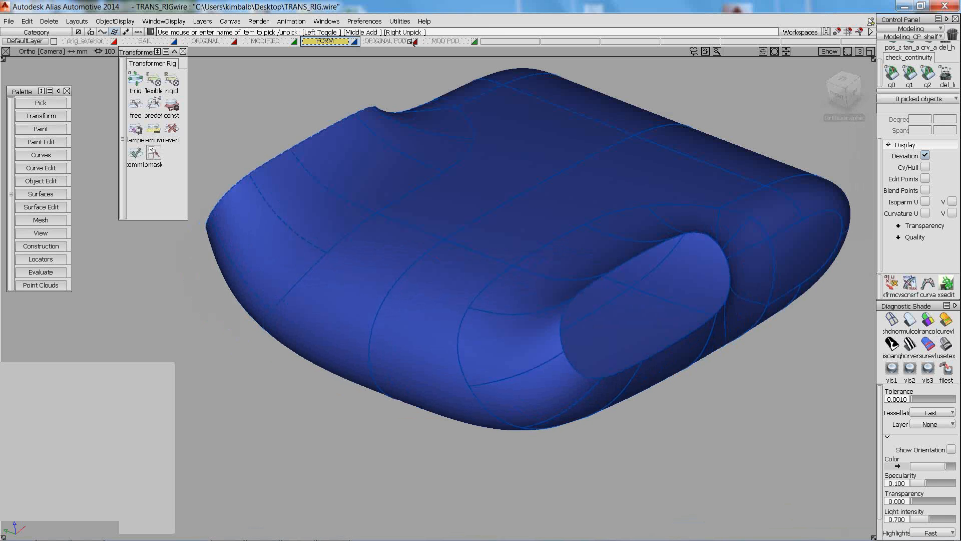
Show the ORIGINAL POD layer and view how its rectangular surface covers the form's oval opening
click(417, 43)
click(944, 342)
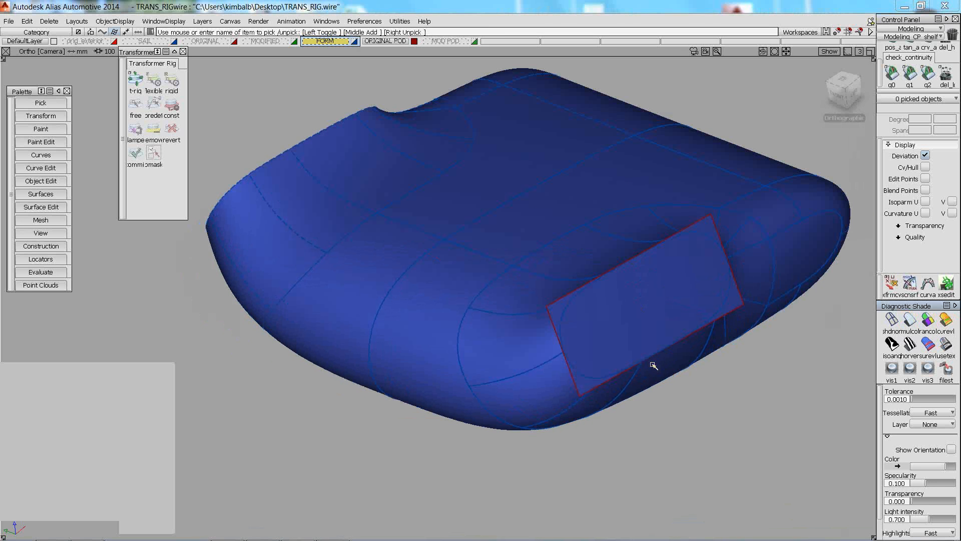
alt+shift+drag(650, 361, 713, 349)
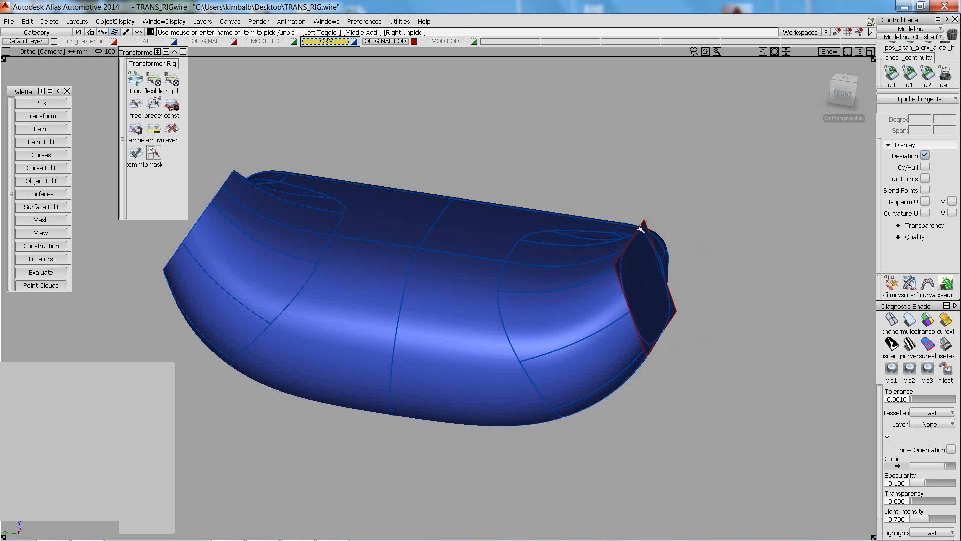
alt+shift+drag(693, 272, 611, 292)
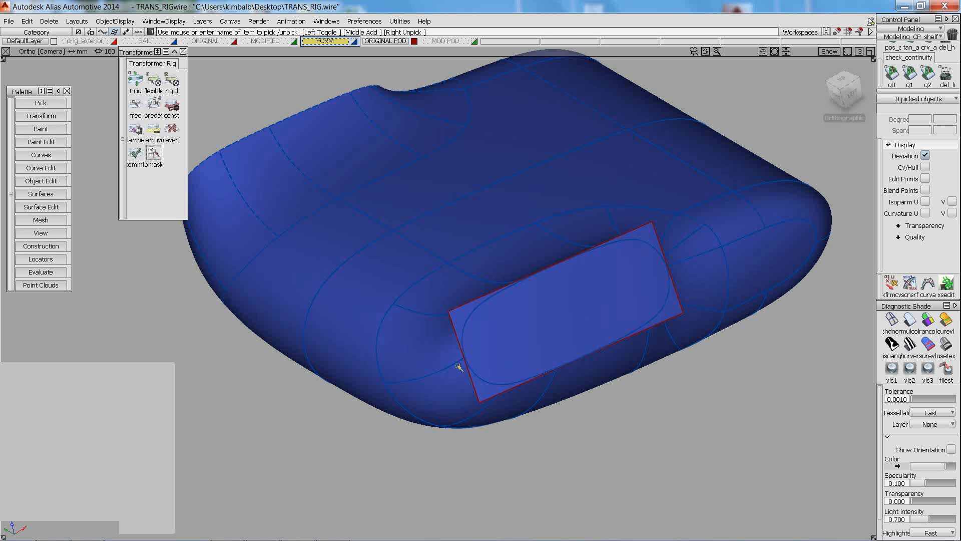
Pick the transition surfaces around the front and lower side of the oval opening and turn on their CV/Hull display
drag(459, 367, 481, 350)
click(464, 347)
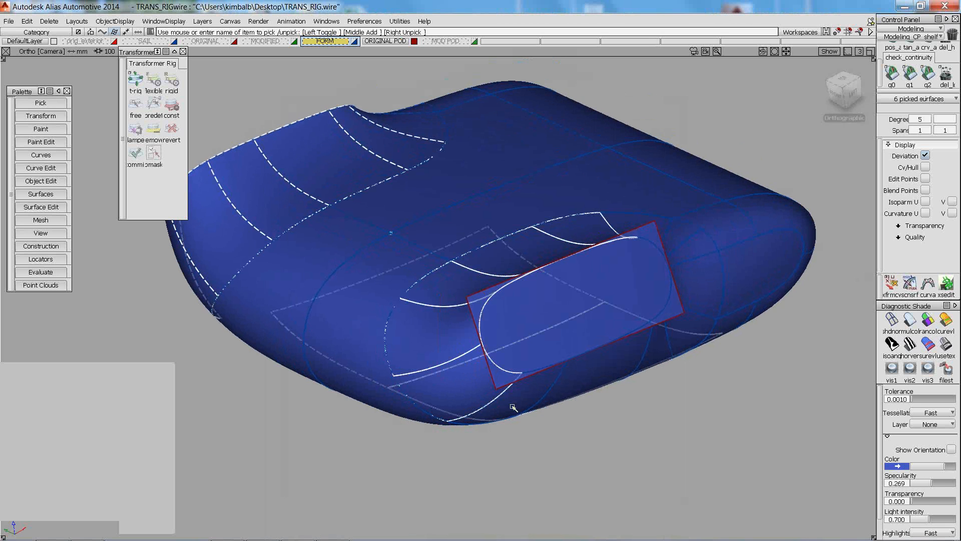
click(524, 392)
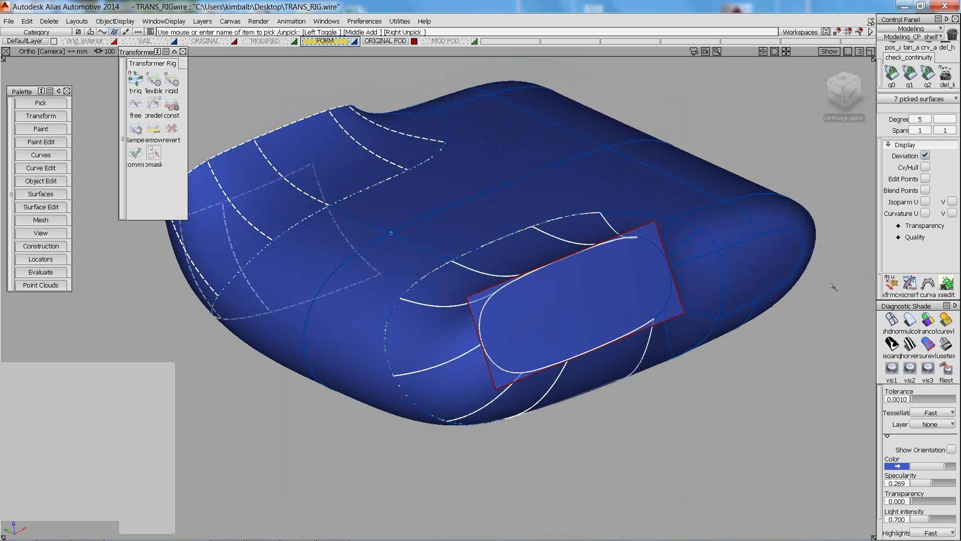
click(926, 166)
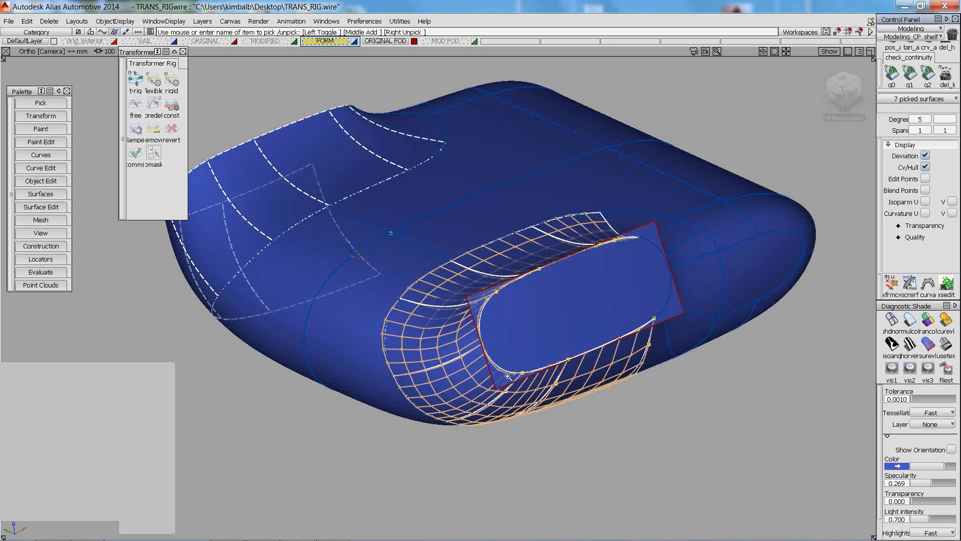
alt+shift+right_drag(507, 376, 362, 365)
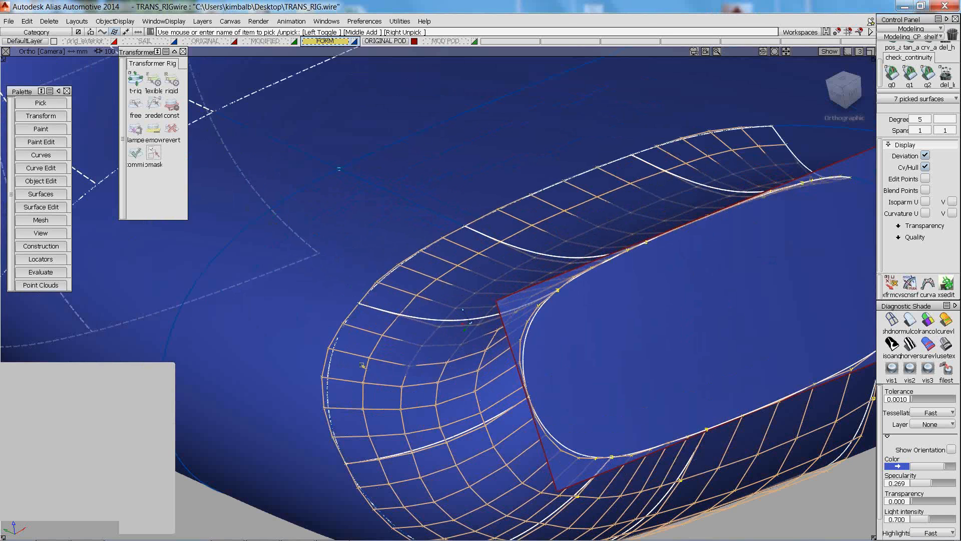
alt+shift+drag(462, 309, 386, 360)
Clear the surface selection and switch the model from blue diagnostic shading to the grey material shading
click(280, 165)
click(163, 21)
click(170, 58)
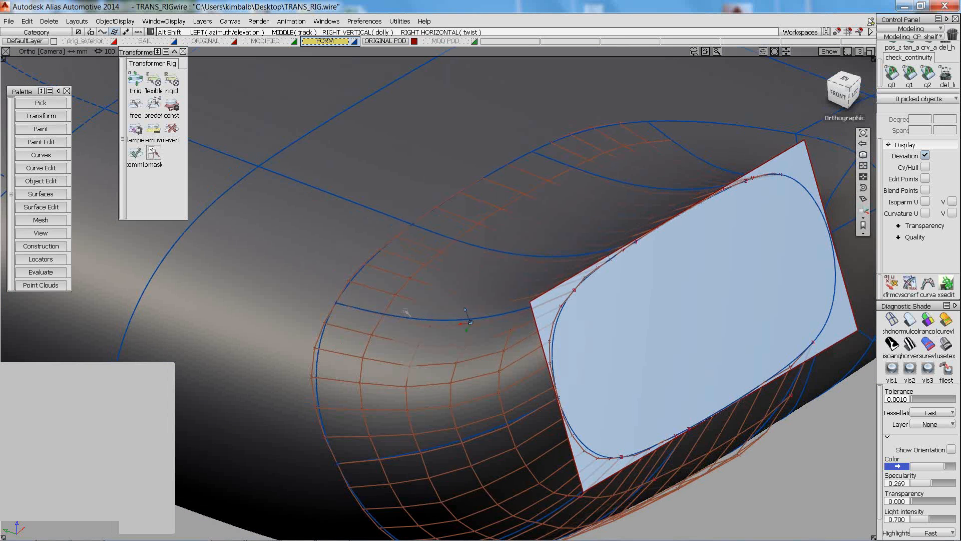
mouse_move(465, 258)
alt+shift+mouse_down()
mouse_move(472, 296)
mouse_move(538, 210)
mouse_move(639, 317)
mouse_move(594, 320)
mouse_move(457, 221)
mouse_move(377, 192)
mouse_move(440, 332)
alt+shift+mouse_up()
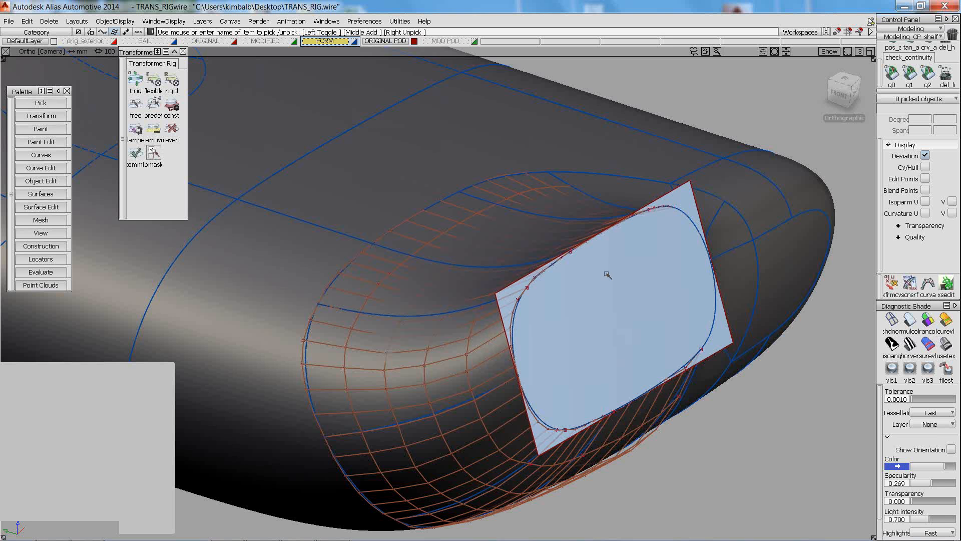
Show the MOD POD layer and compare its surface's angle and position with the ORIGINAL POD surface at the opening
click(474, 41)
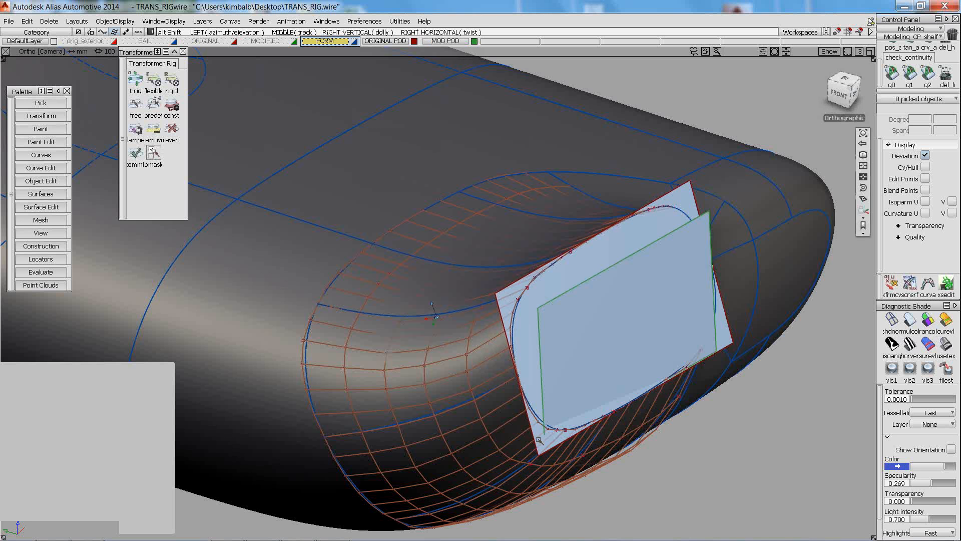
alt+shift+drag(539, 440, 573, 294)
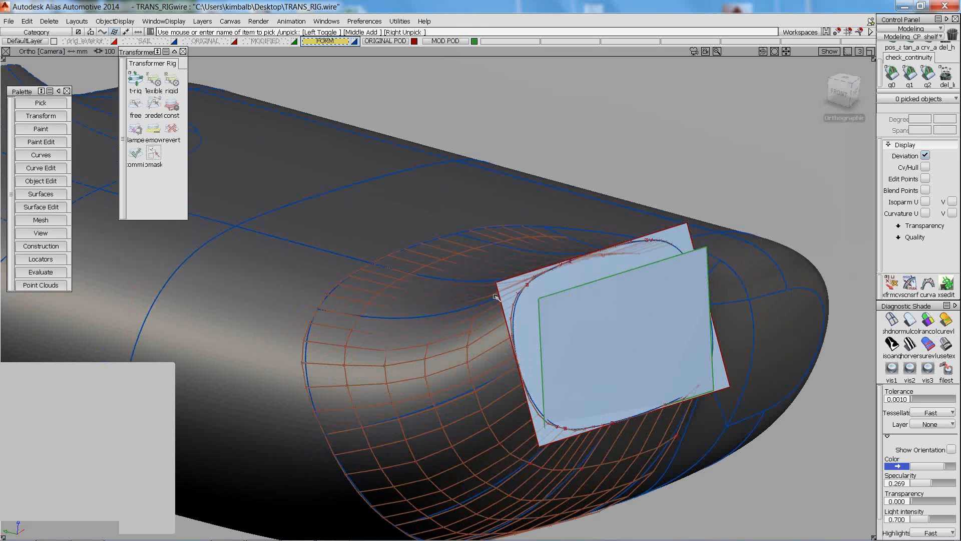
key(alt+shift)
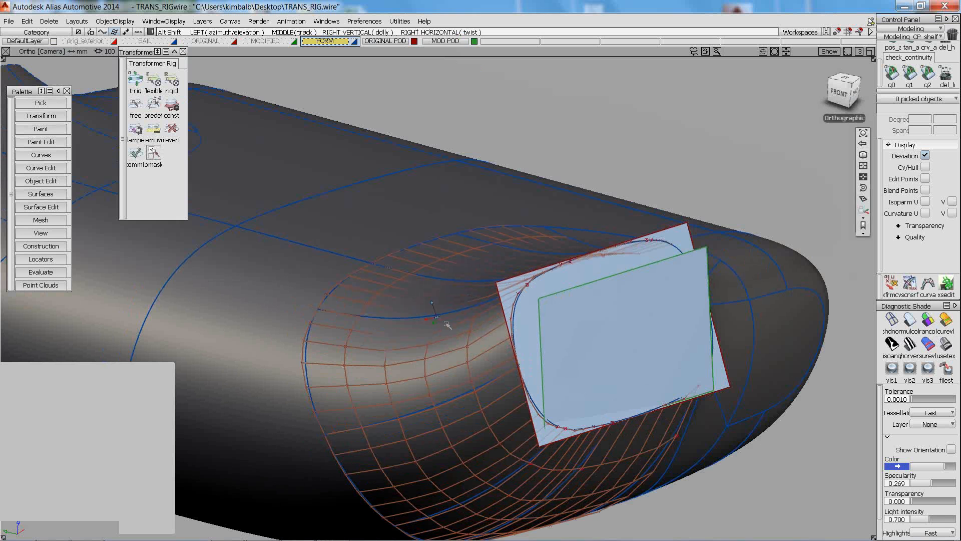
alt+shift+drag(447, 324, 550, 347)
alt+shift+right_drag(550, 347, 461, 300)
alt+shift+middle_drag(502, 355, 421, 310)
alt+shift+drag(420, 309, 574, 407)
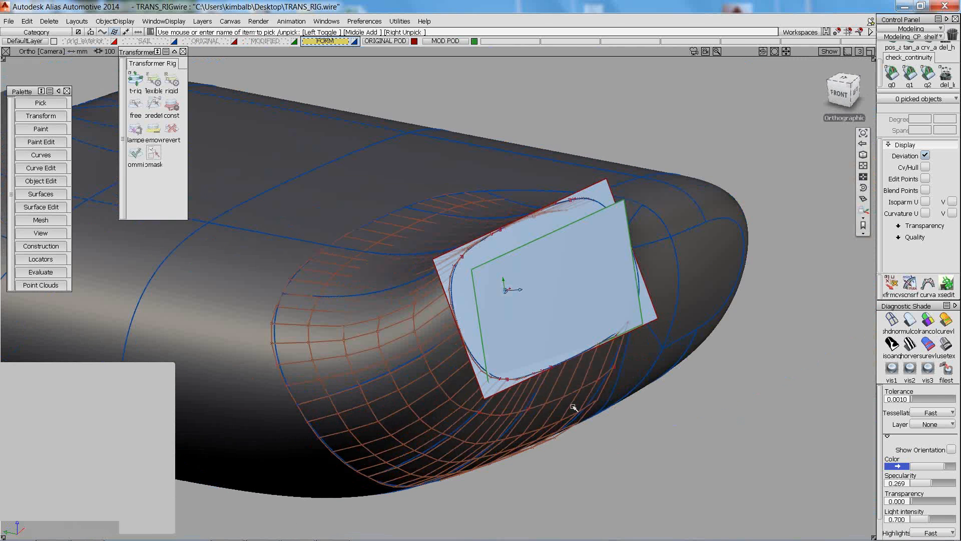
alt+shift+right_drag(574, 407, 540, 380)
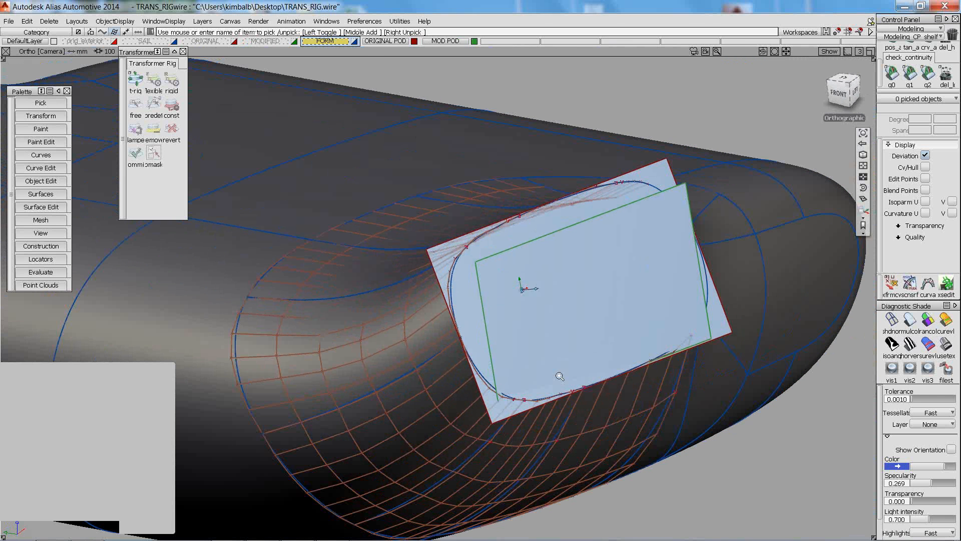
Start the Transformer Rig and pick the eight transition surfaces along the front, upper and lower sides of the opening
click(135, 80)
click(321, 305)
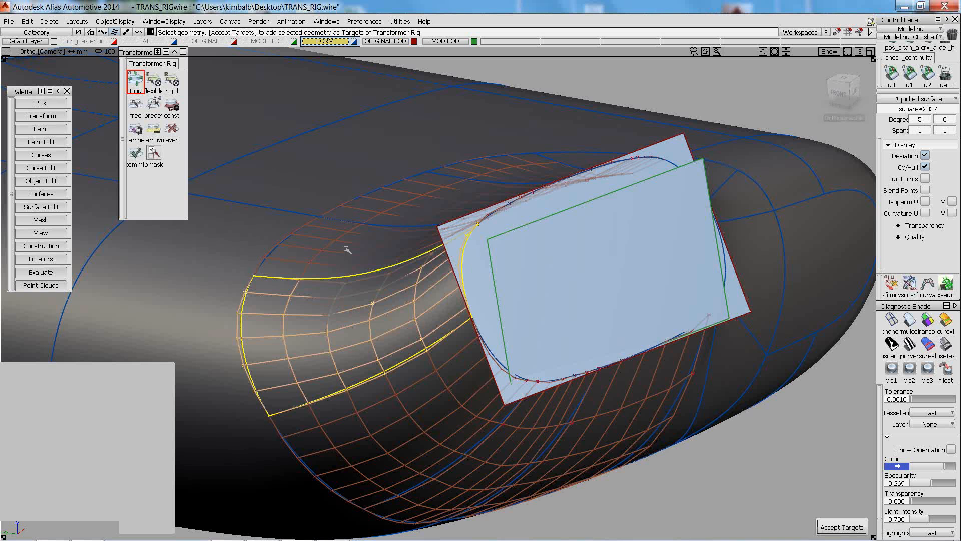
click(343, 250)
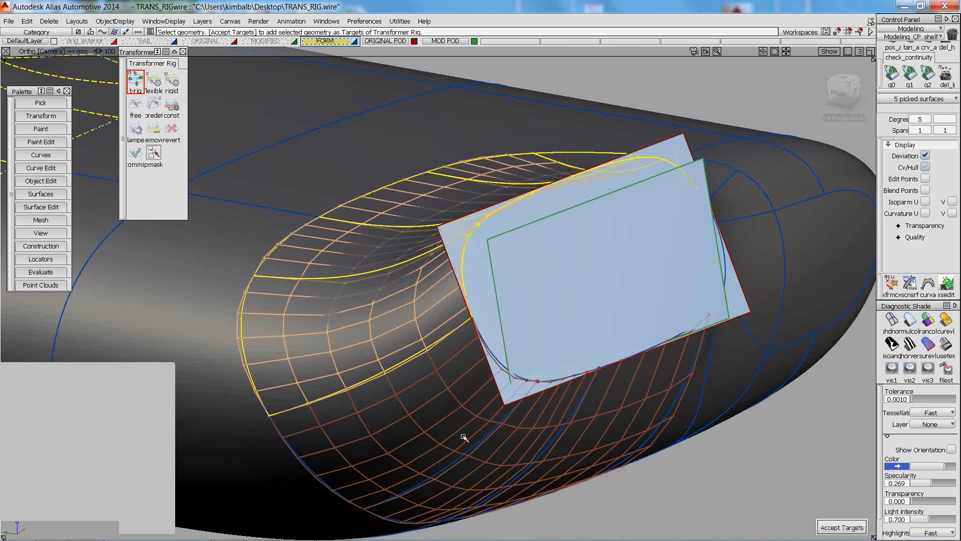
click(427, 400)
click(530, 425)
click(646, 419)
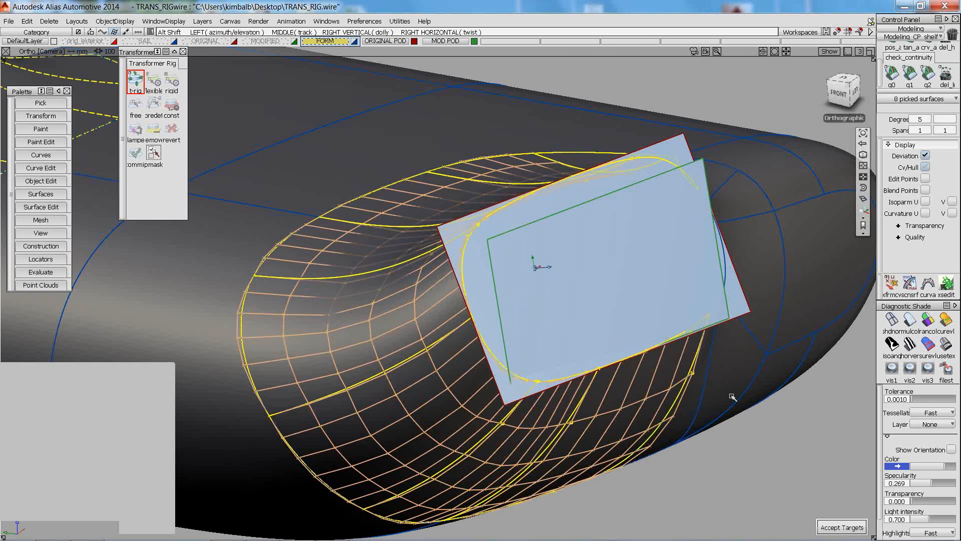
Add the five remaining transition surfaces at the rear end of the opening to the rig's target selection
alt+shift+drag(732, 397, 566, 405)
click(710, 395)
click(756, 350)
click(771, 265)
click(756, 200)
click(741, 175)
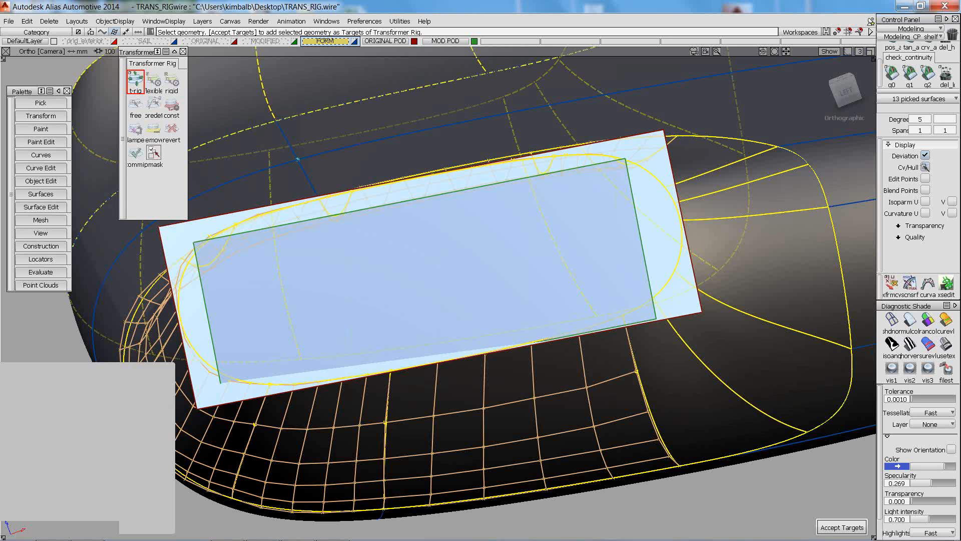
Turn on CV/Hull display for all the picked transition surfaces and accept them as the Transformer Rig targets
click(925, 168)
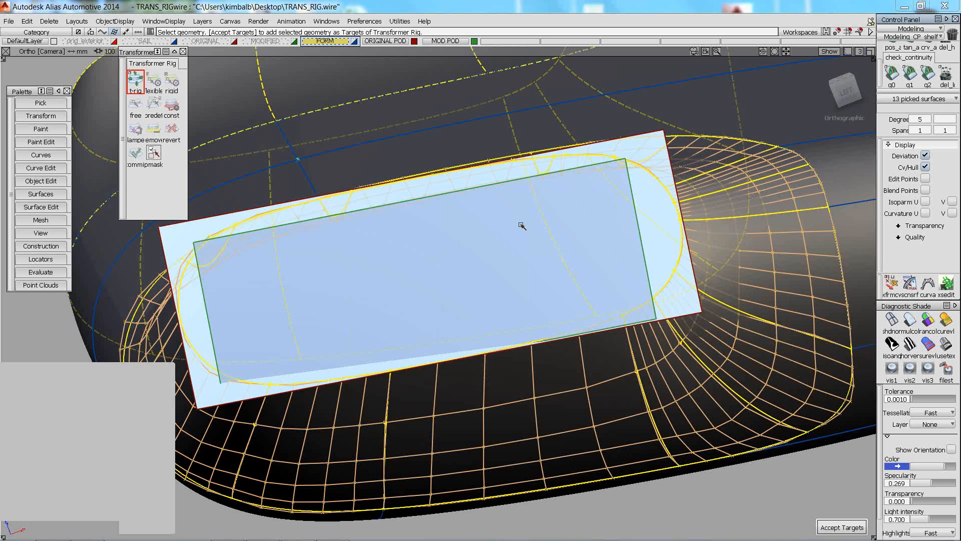
alt+shift+right_drag(519, 233, 518, 237)
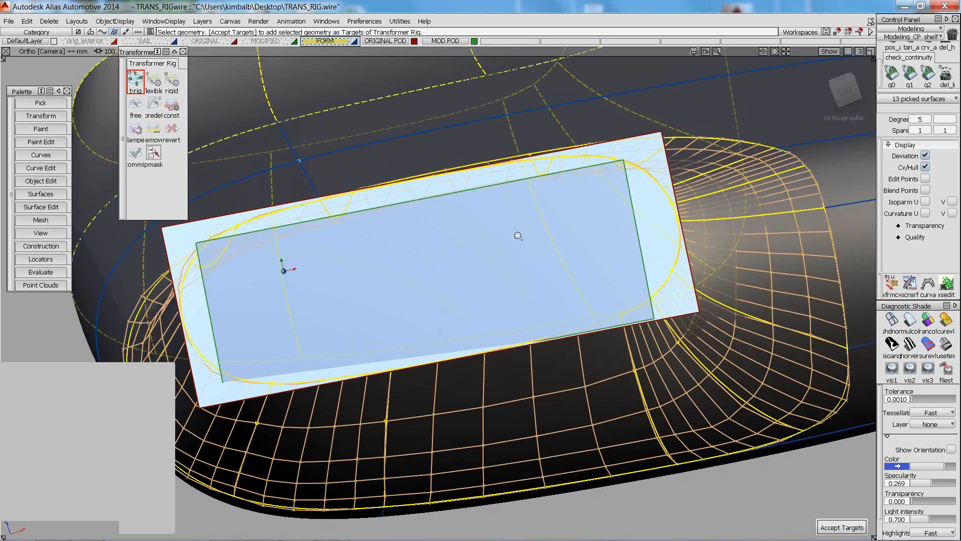
alt+shift+drag(518, 237, 719, 373)
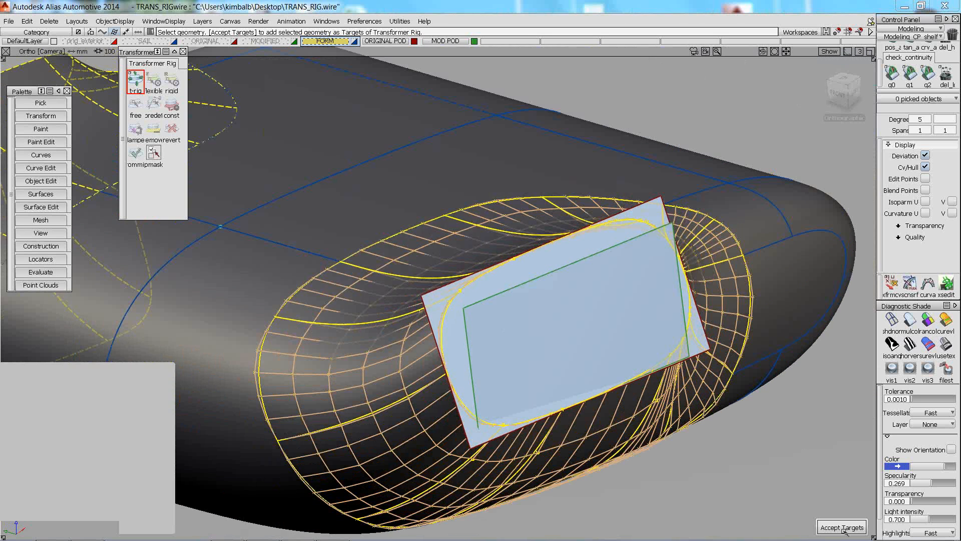
click(842, 527)
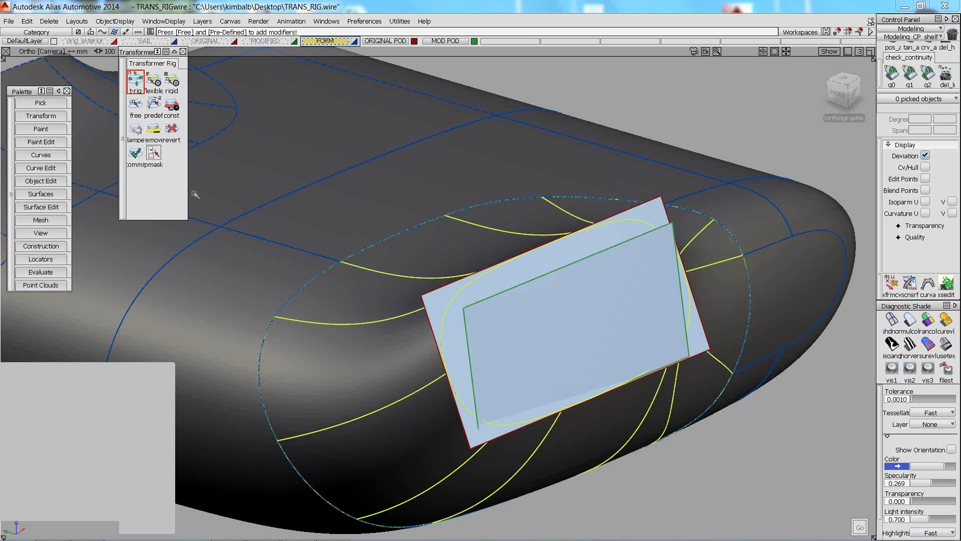
Add a pre-defined modifier with the ORIGINAL POD surface as origin and the MOD POD surface as destination
click(154, 105)
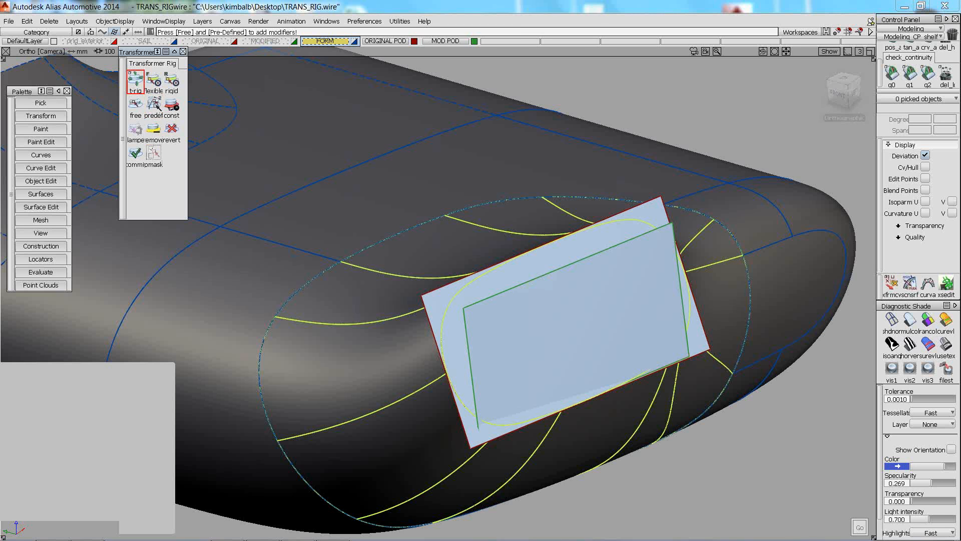
click(431, 293)
click(844, 527)
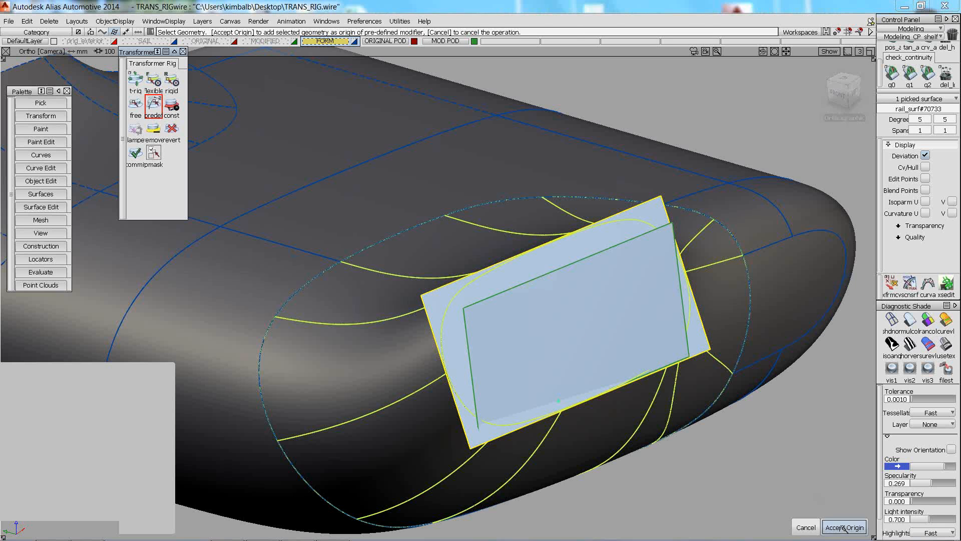
click(518, 287)
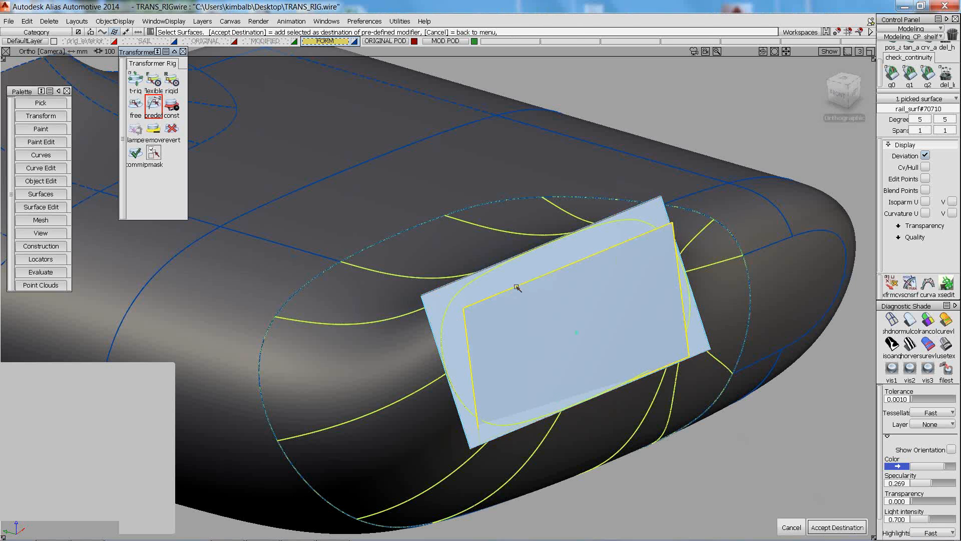
click(836, 527)
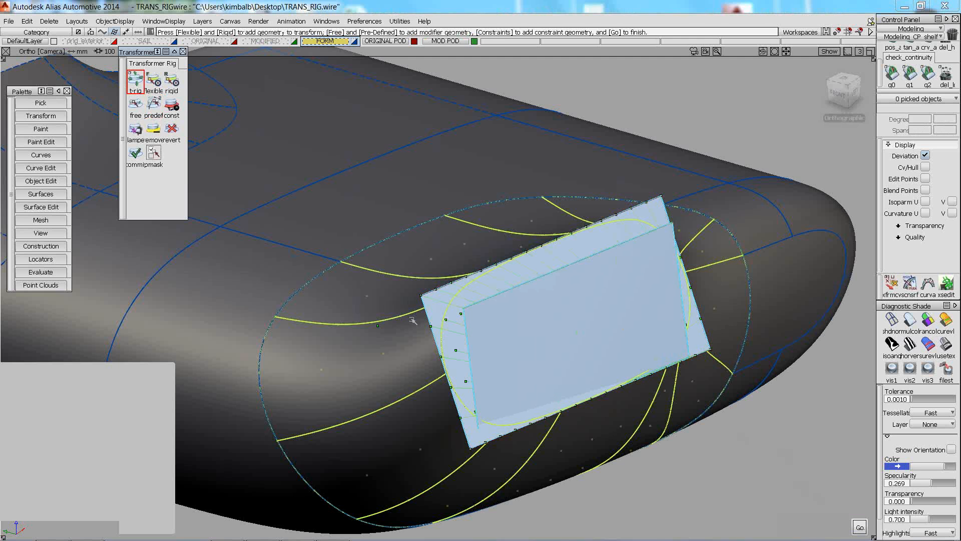
alt+shift+drag(412, 320, 389, 126)
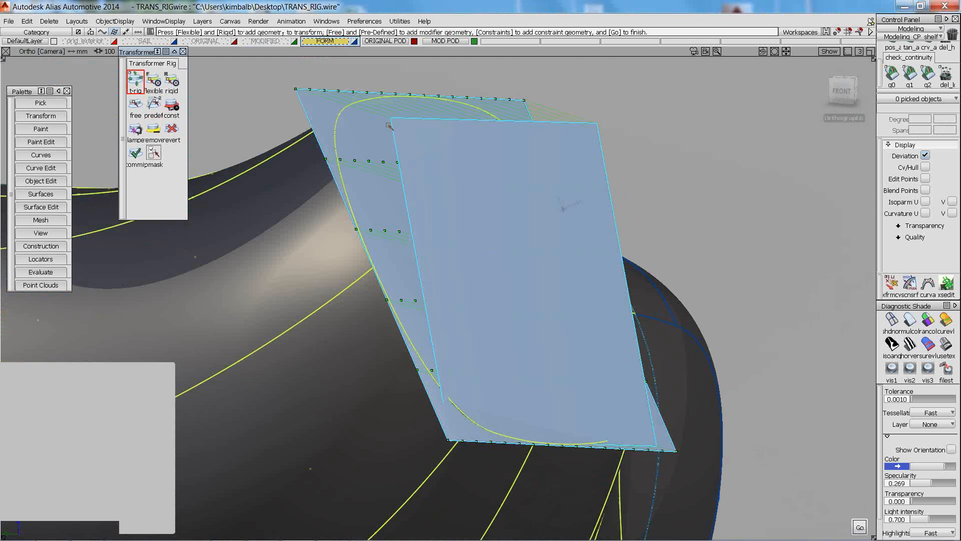
Examine how the reshaped transition surfaces fit the two pod planes and meet the surrounding body along their outer boundary
alt+shift+click(388, 124)
mouse_move(721, 255)
alt+shift+mouse_down()
mouse_move(520, 269)
mouse_move(384, 263)
alt+shift+mouse_up()
alt+shift+right_drag(543, 245, 215, 184)
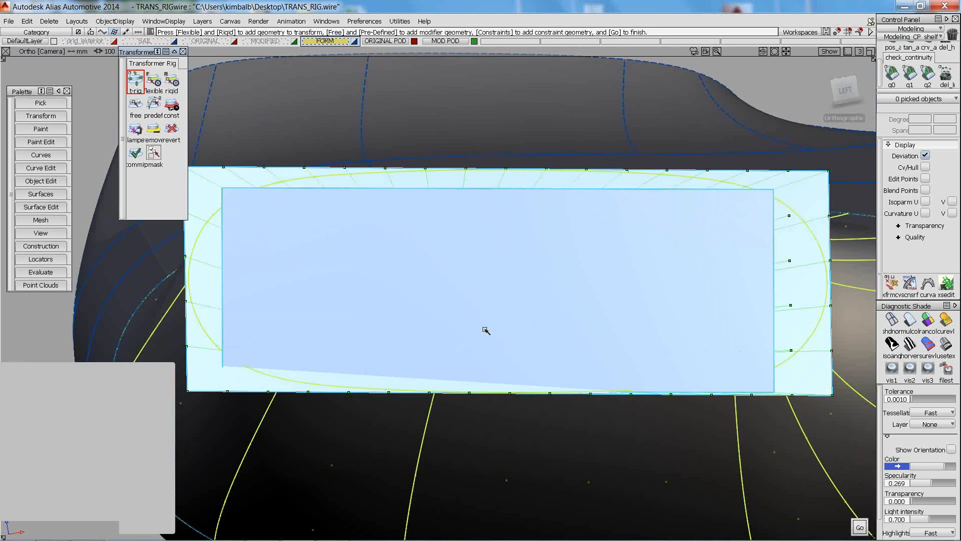
key(shift+alt)
alt+shift+drag(297, 324, 542, 322)
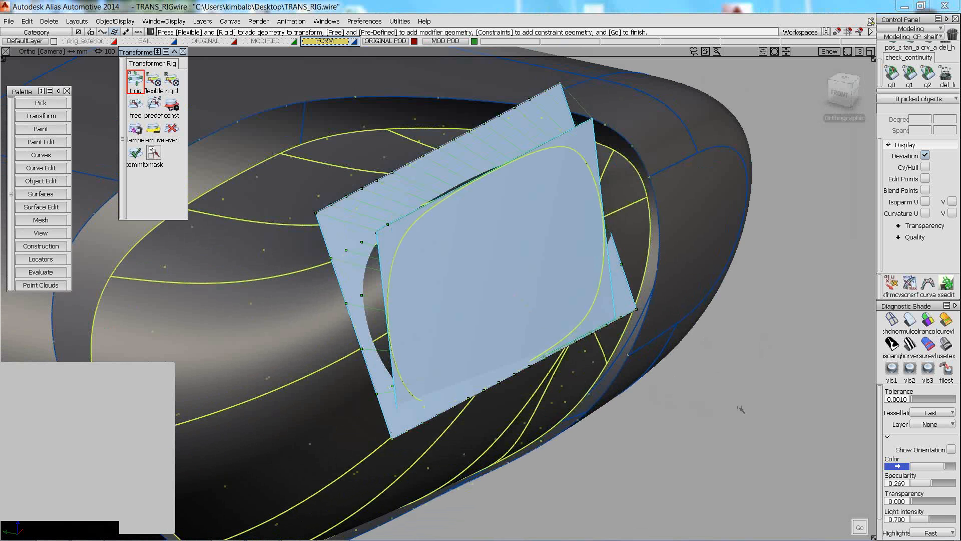
alt+shift+drag(762, 404, 666, 342)
alt+shift+right_drag(666, 343, 701, 336)
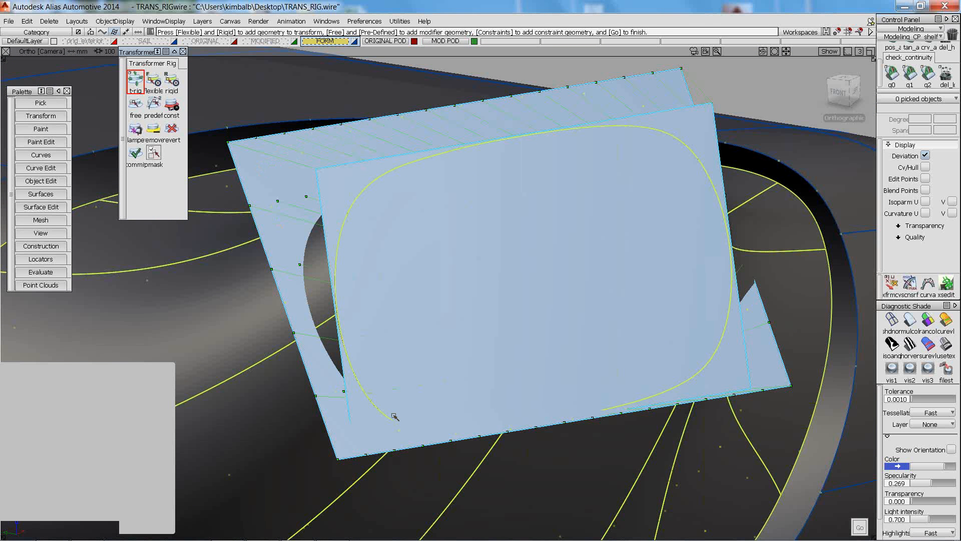
key(shift+alt)
alt+shift+right_drag(564, 271, 543, 341)
alt+shift+drag(543, 320, 408, 161)
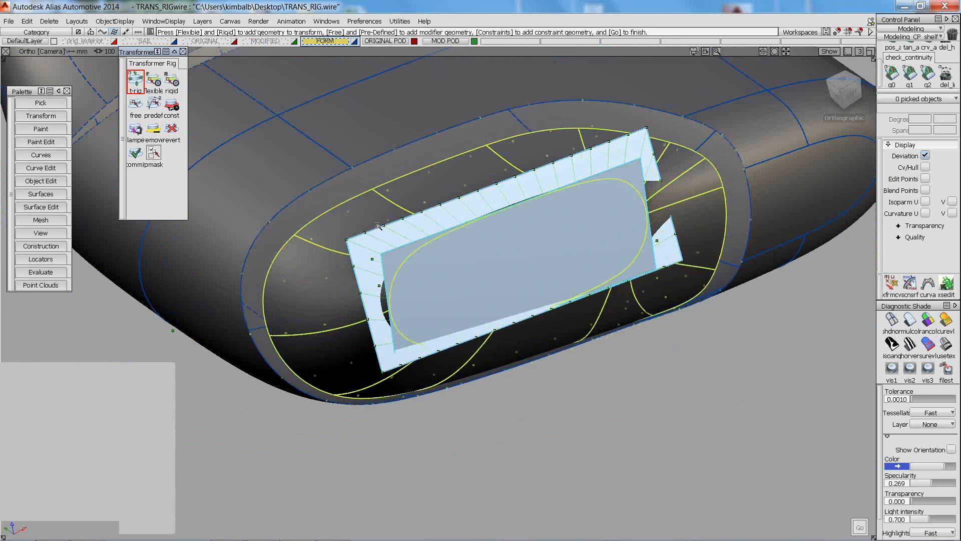
key(shift+alt)
alt+shift+drag(457, 213, 425, 208)
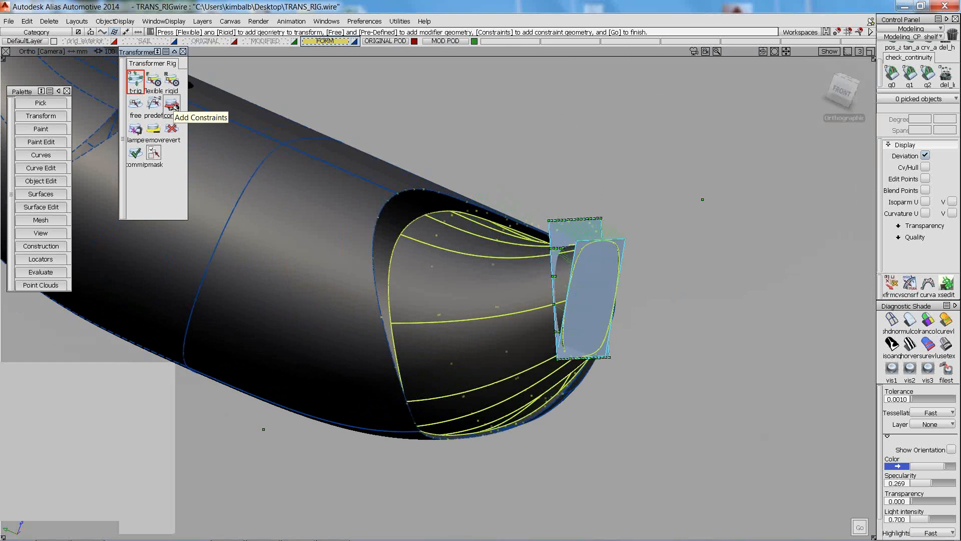
Start adding tangent (Tan) constraints to the rig and pick the surrounding body surfaces above the opening and at its rear end
double_click(136, 81)
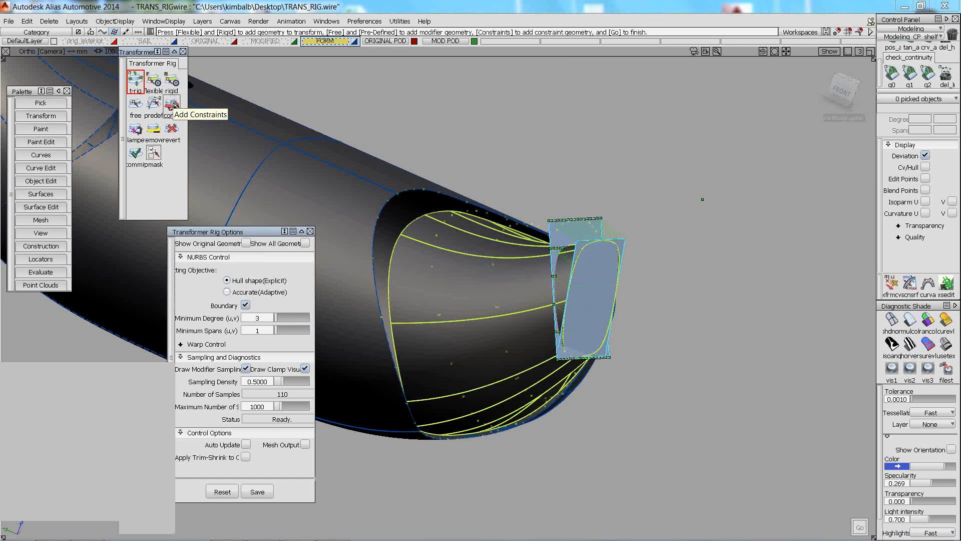
double_click(137, 85)
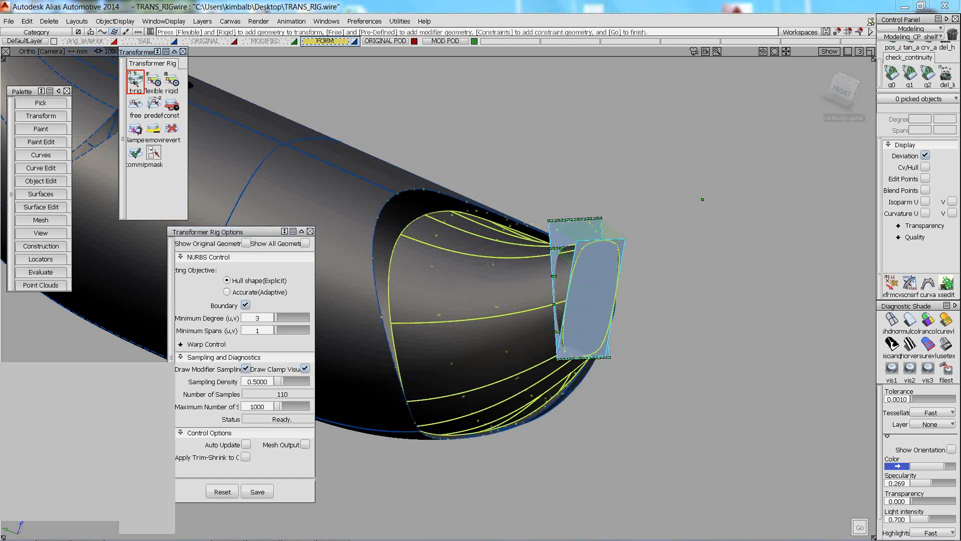
click(173, 105)
click(174, 106)
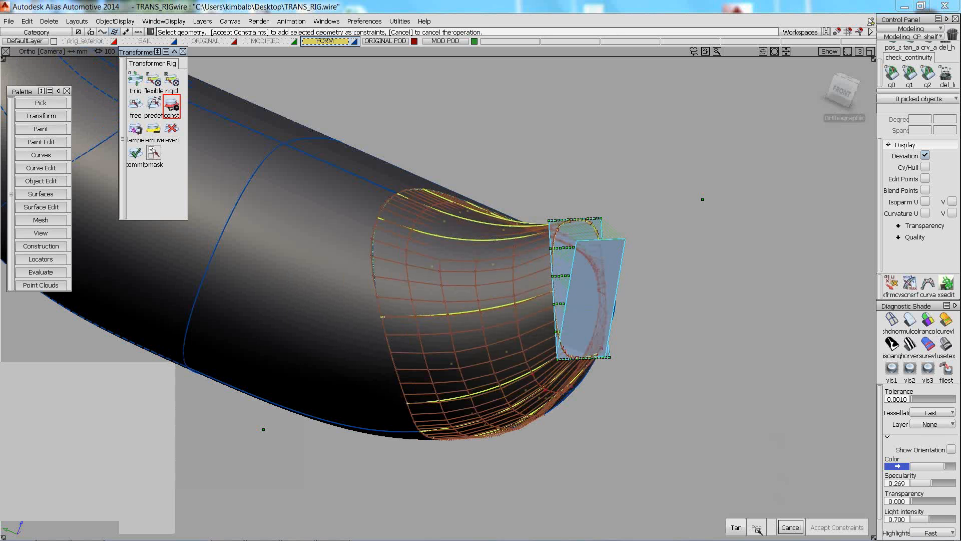
click(736, 526)
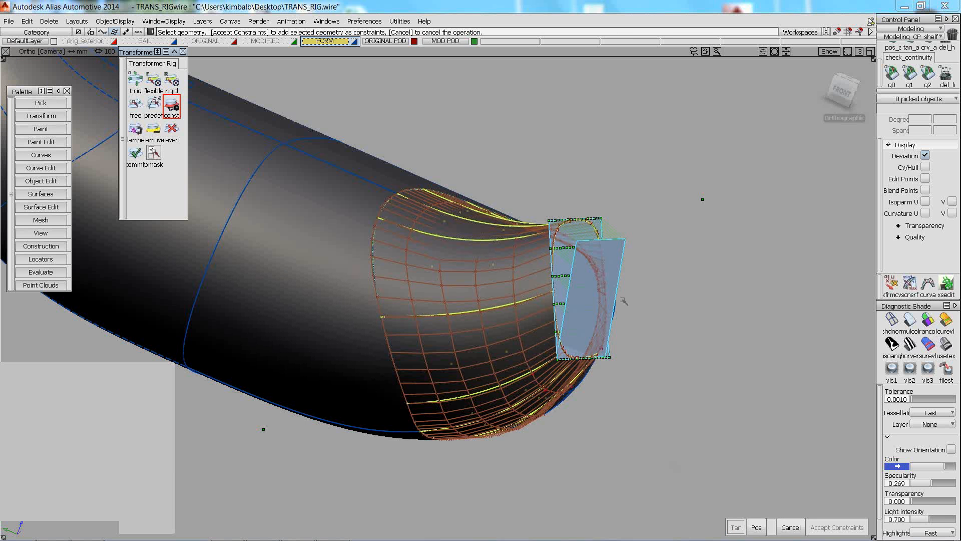
alt+shift+drag(623, 301, 445, 325)
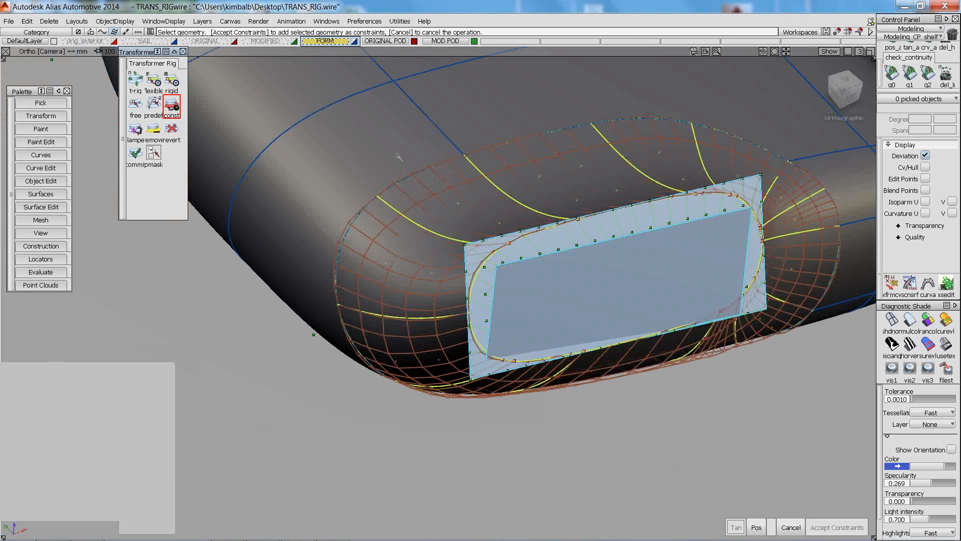
click(435, 125)
click(848, 191)
click(847, 246)
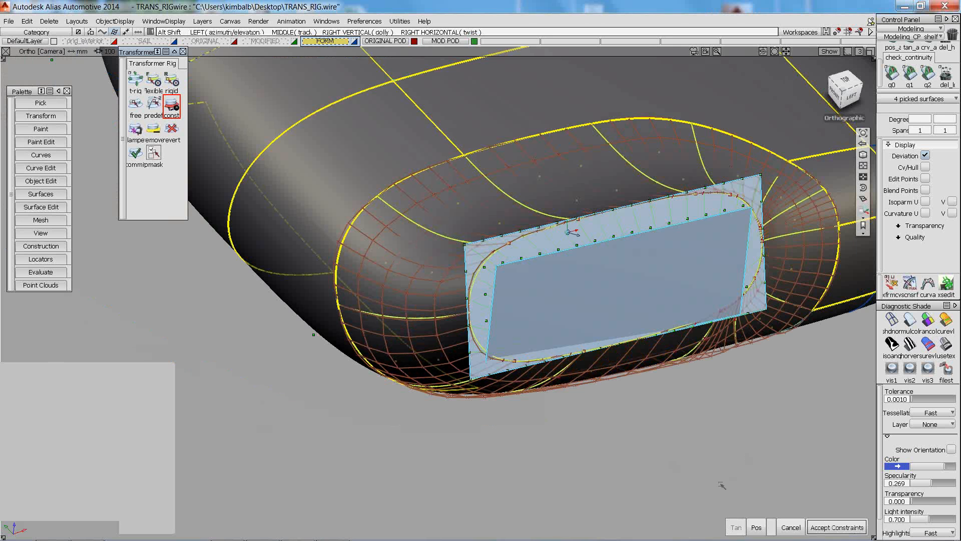
Add the surrounding body surfaces on the underside to the selection and accept all picked surfaces as tangent constraints
alt+shift+drag(721, 484, 686, 347)
click(482, 215)
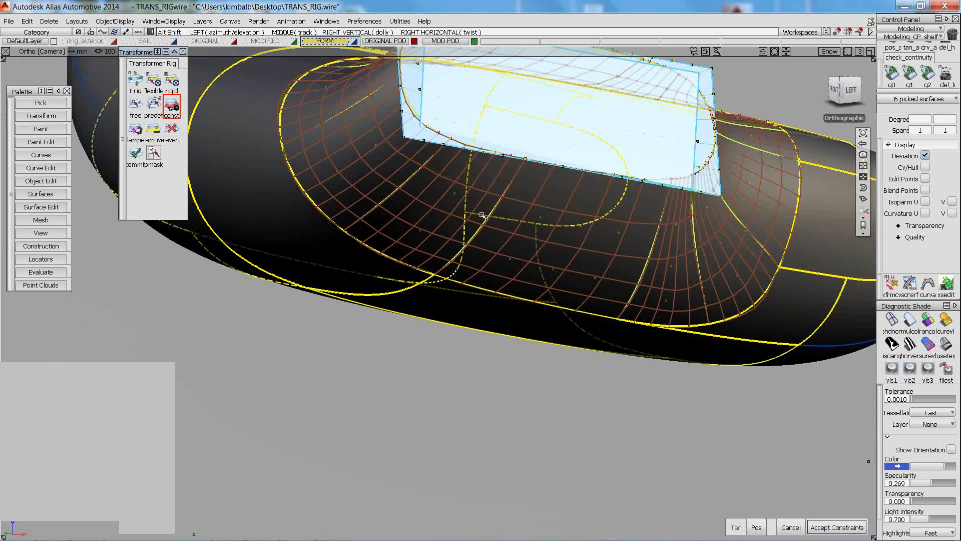
alt+shift+right_drag(482, 215, 523, 425)
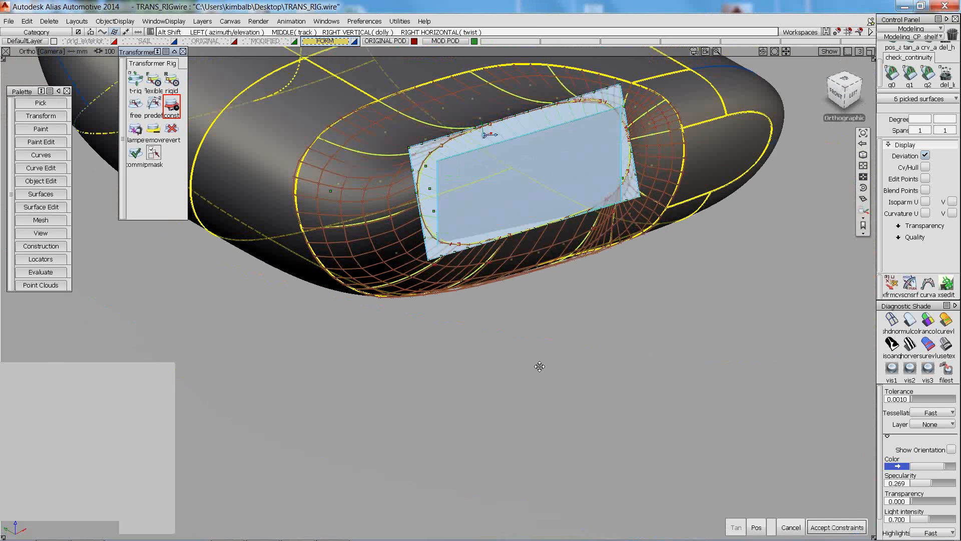
alt+shift+drag(524, 425, 574, 419)
alt+shift+right_drag(574, 420, 586, 391)
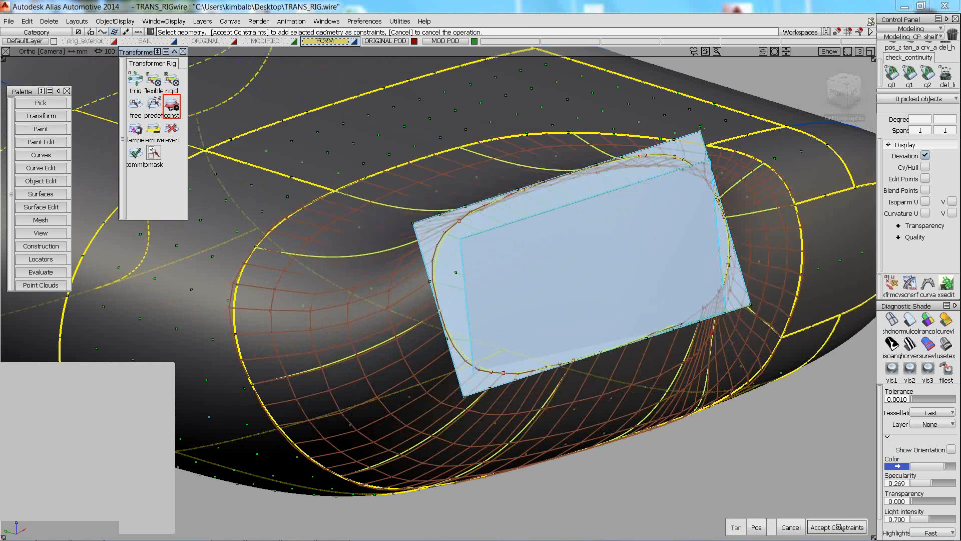
click(836, 527)
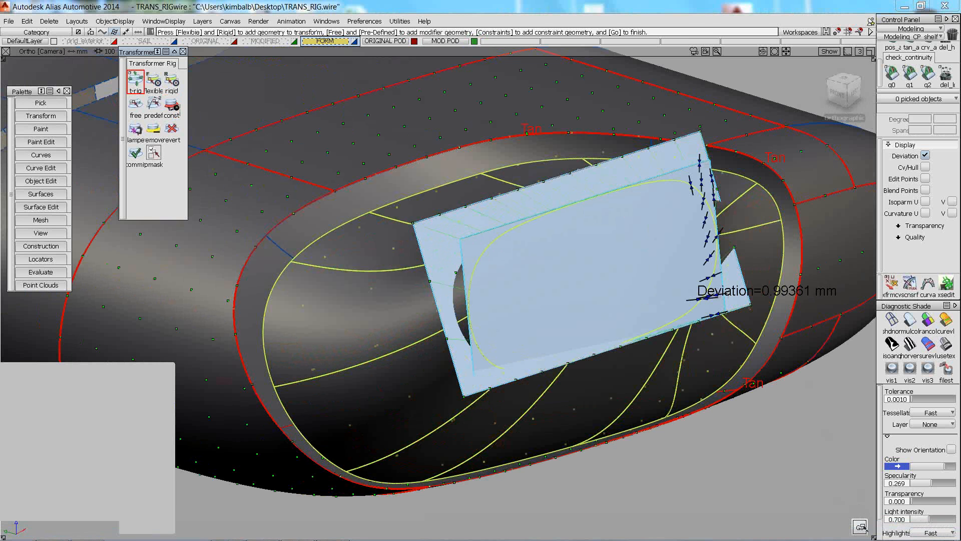
Recalculate the Transformer Rig so the transition surfaces are reshaped with the tangent constraints
click(860, 527)
click(860, 527)
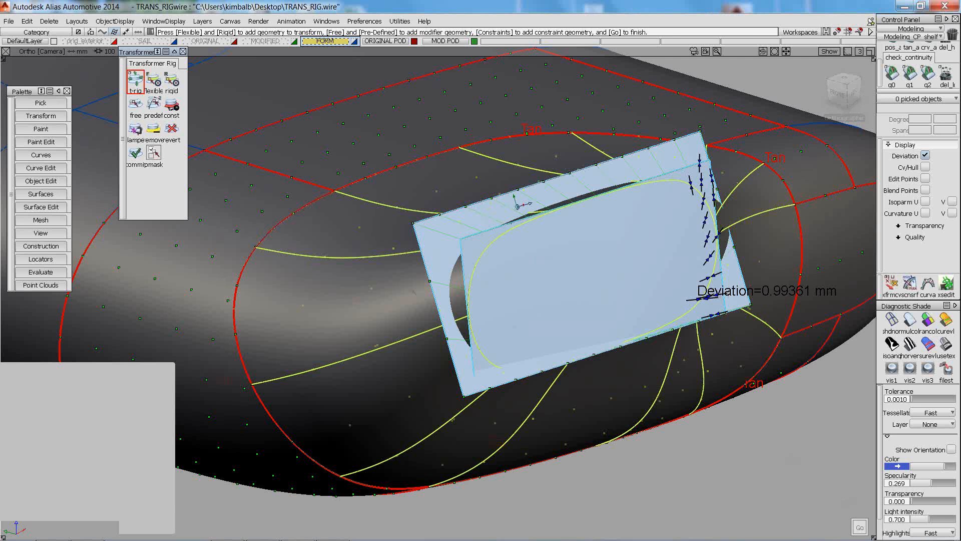
alt+shift+drag(518, 205, 590, 259)
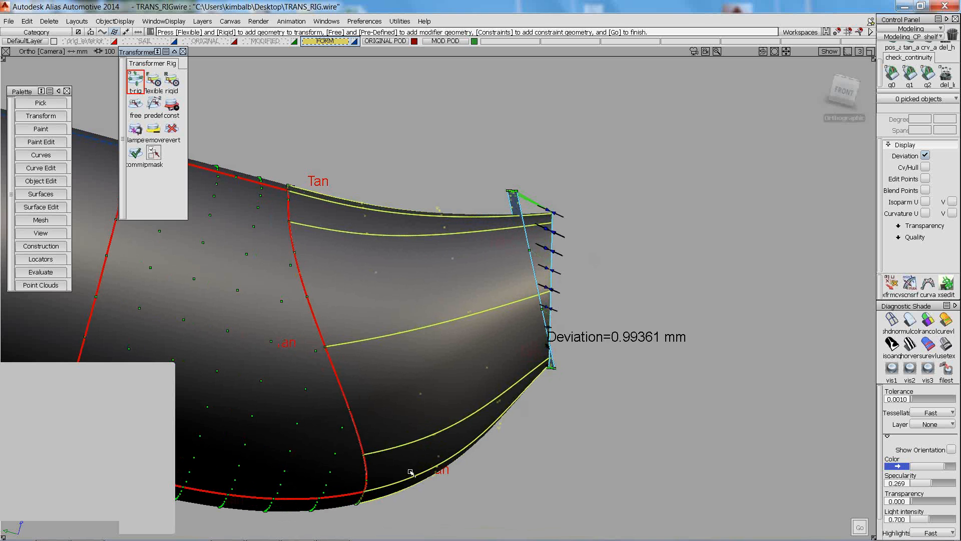
Leave the rig, pick the six transition surfaces along the opening's front and upper sides, and turn on their CV/Hull display
click(925, 167)
alt+shift+drag(730, 209, 379, 263)
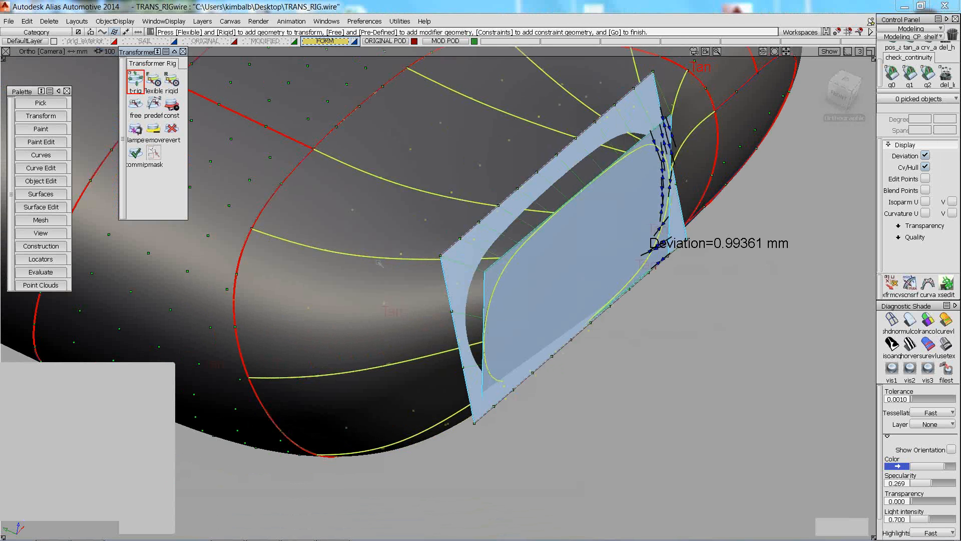
ctrl+shift+drag(404, 170, 403, 197)
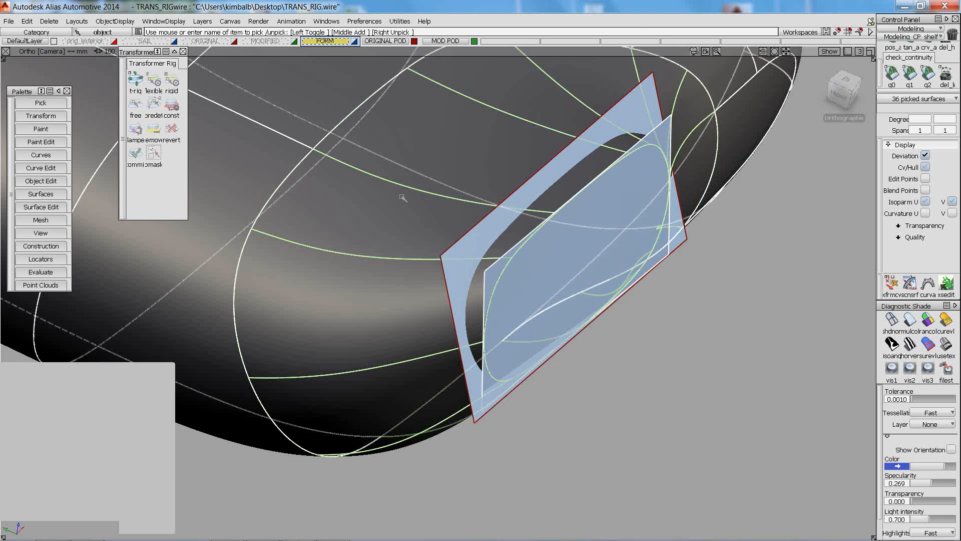
click(441, 161)
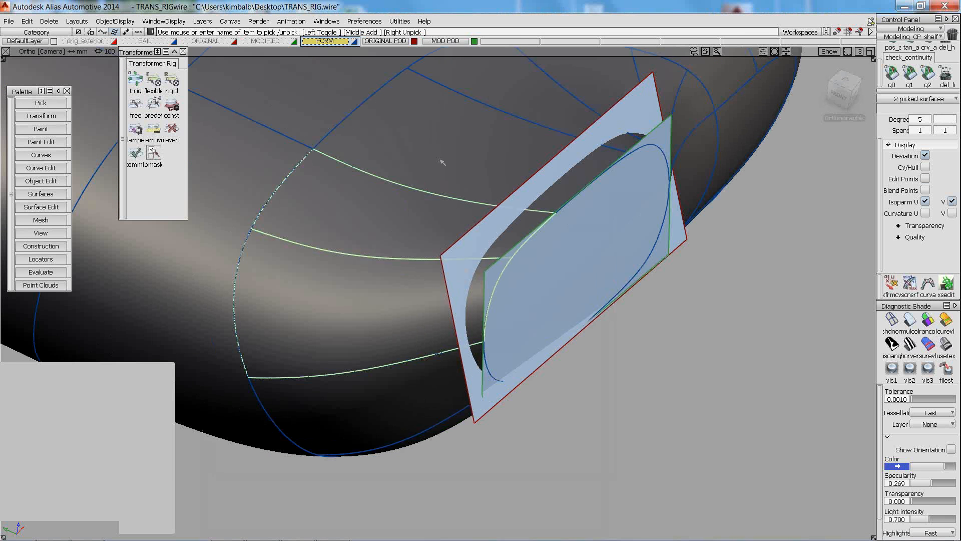
click(458, 150)
click(523, 98)
click(449, 371)
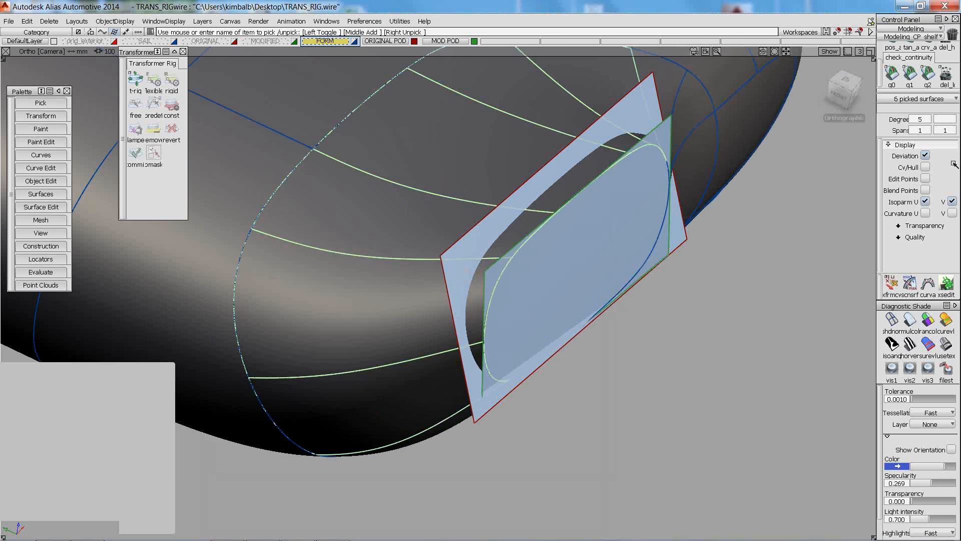
click(925, 167)
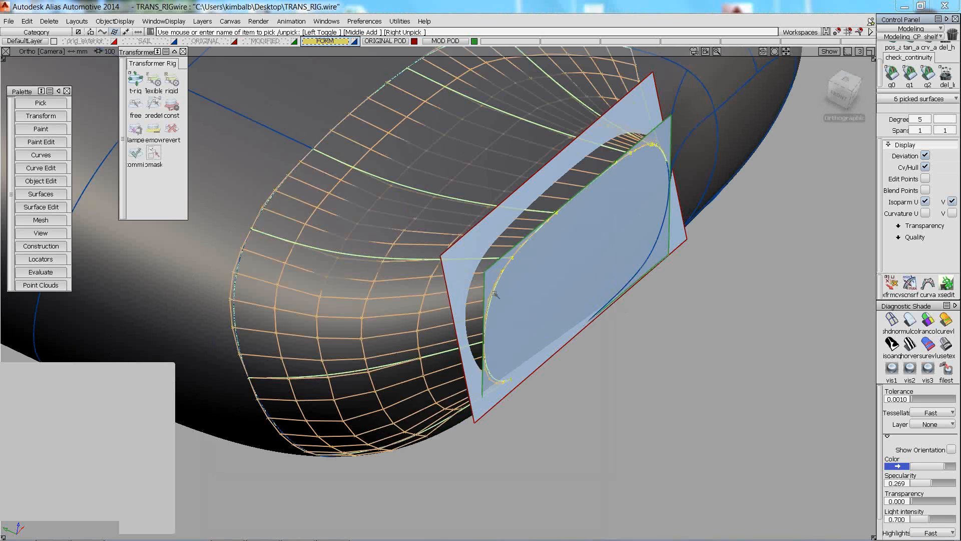
alt+shift+drag(496, 294, 530, 375)
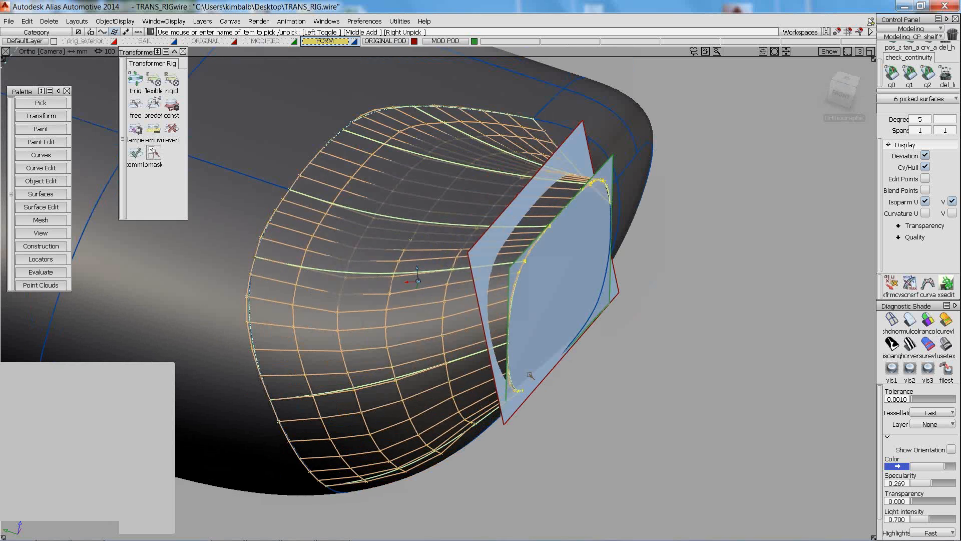
Check G1 continuity along the transition surfaces' outer boundary with the body and along the seams between neighbouring patches
click(910, 74)
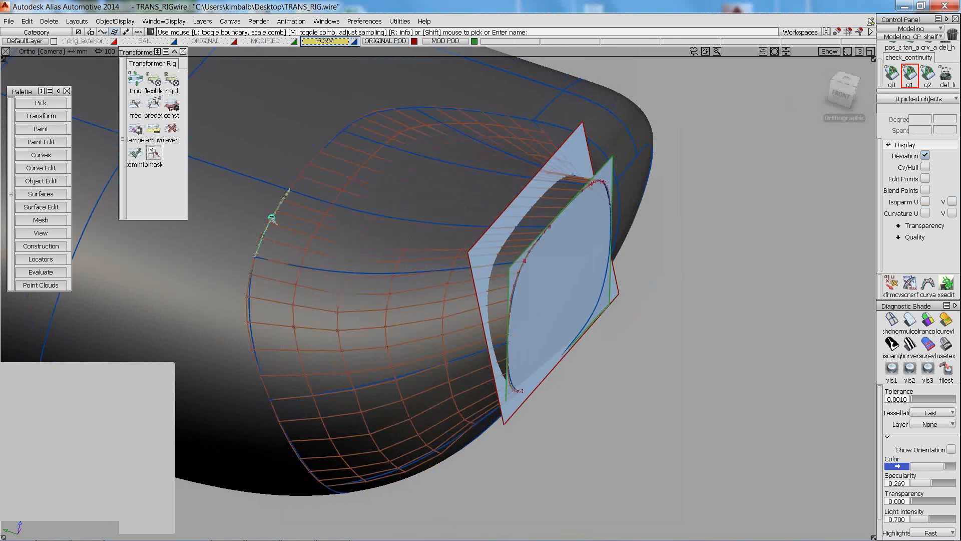
click(252, 322)
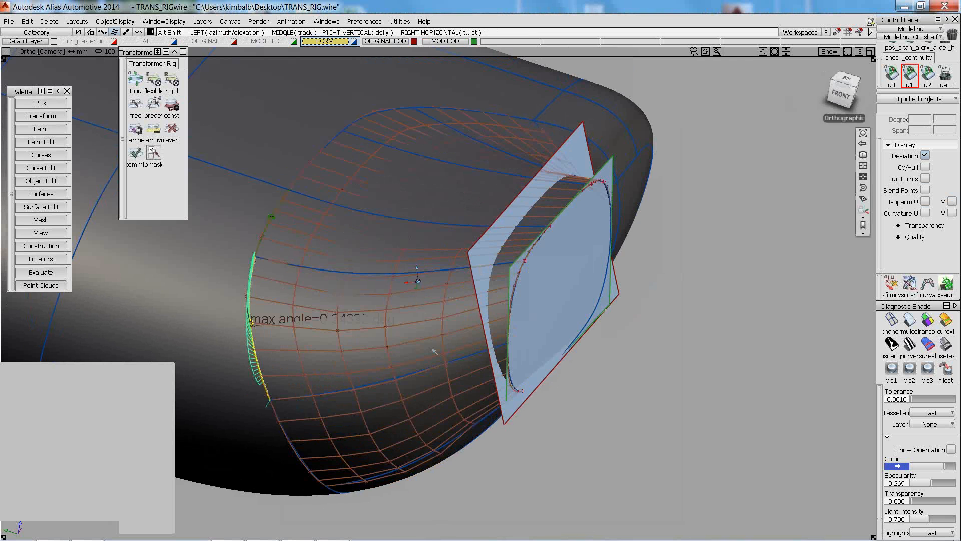
alt+shift+drag(408, 350, 413, 244)
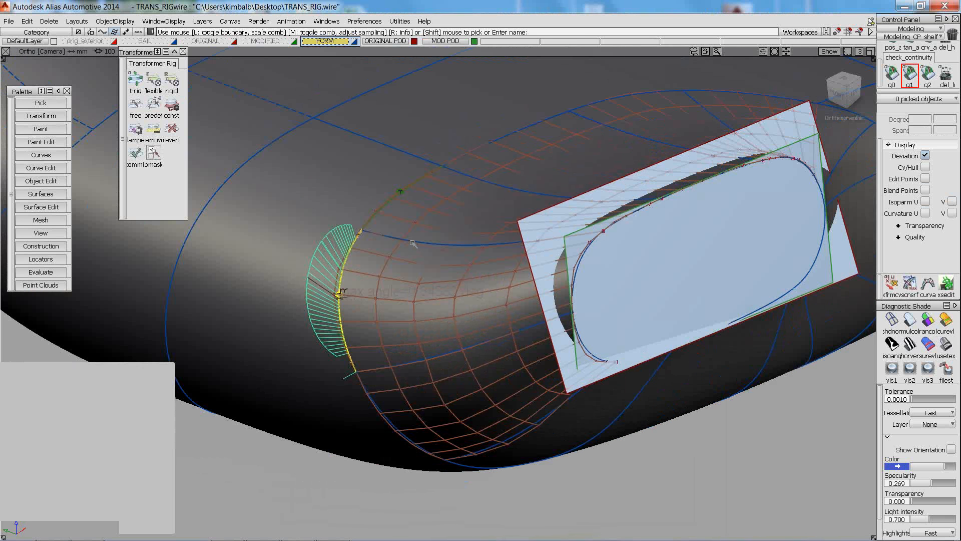
click(413, 243)
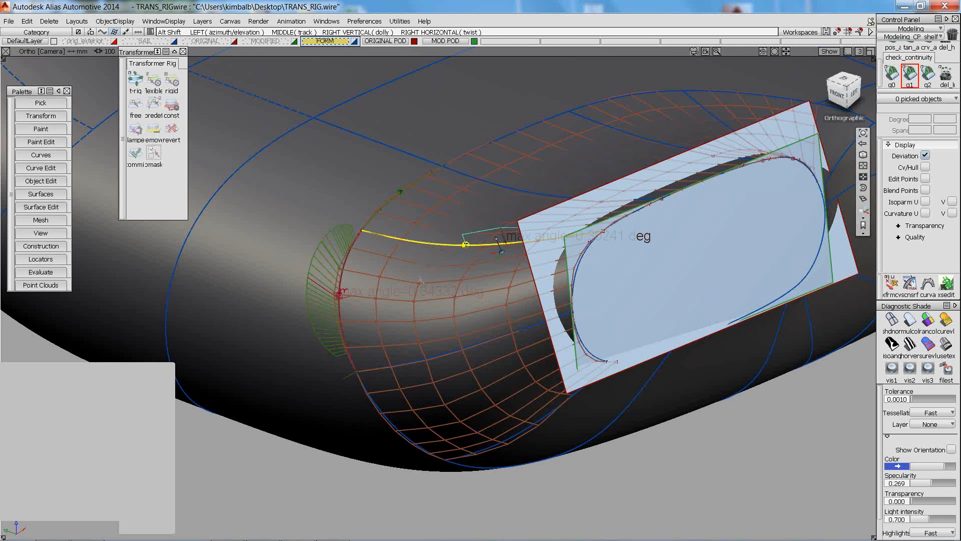
alt+shift+drag(420, 280, 526, 391)
click(452, 348)
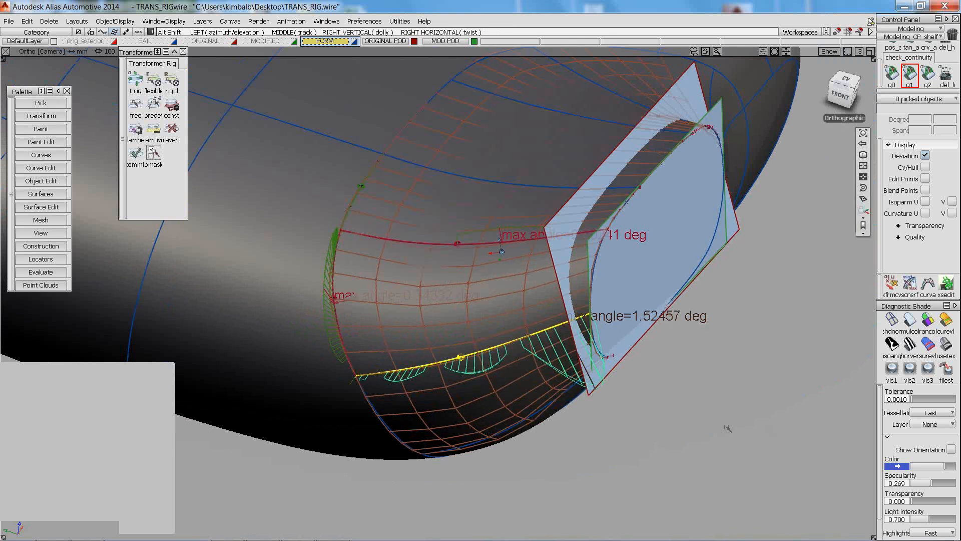
alt+shift+drag(727, 428, 547, 356)
click(462, 469)
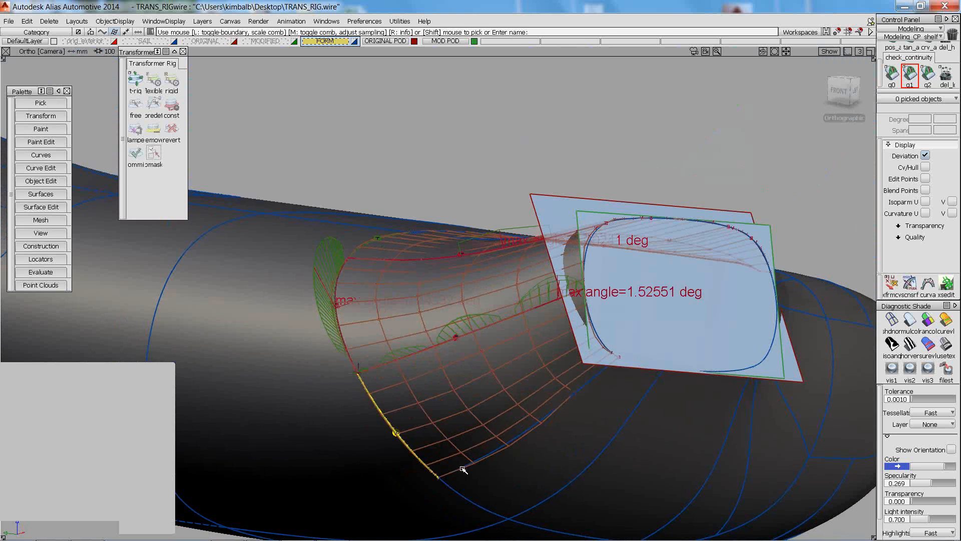
alt+shift+drag(596, 403, 454, 325)
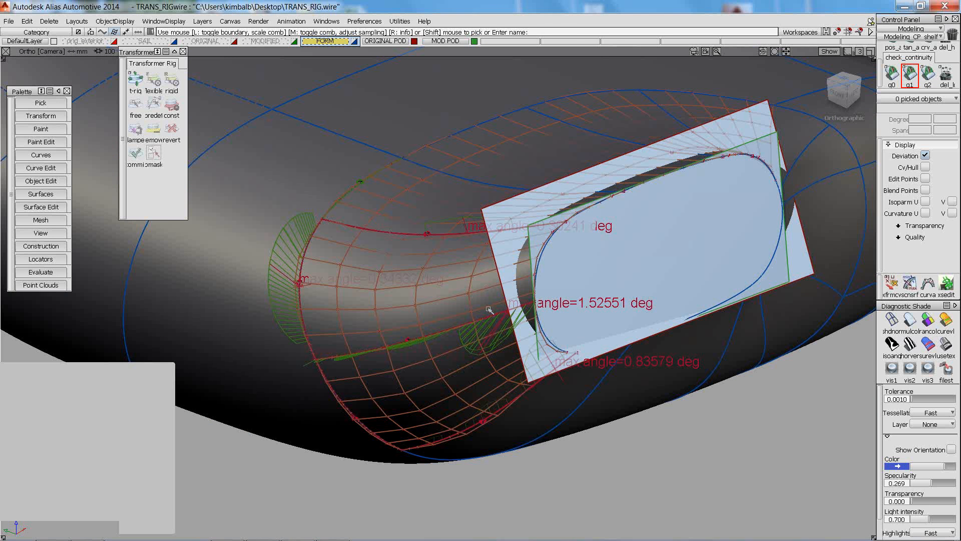
ctrl+shift+click(422, 279)
ctrl+shift+drag(423, 280, 423, 255)
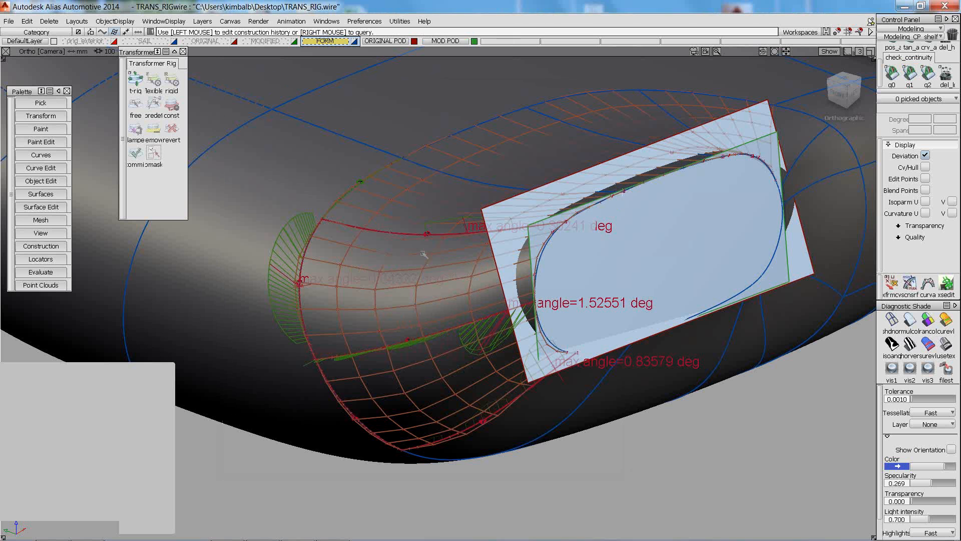
click(418, 257)
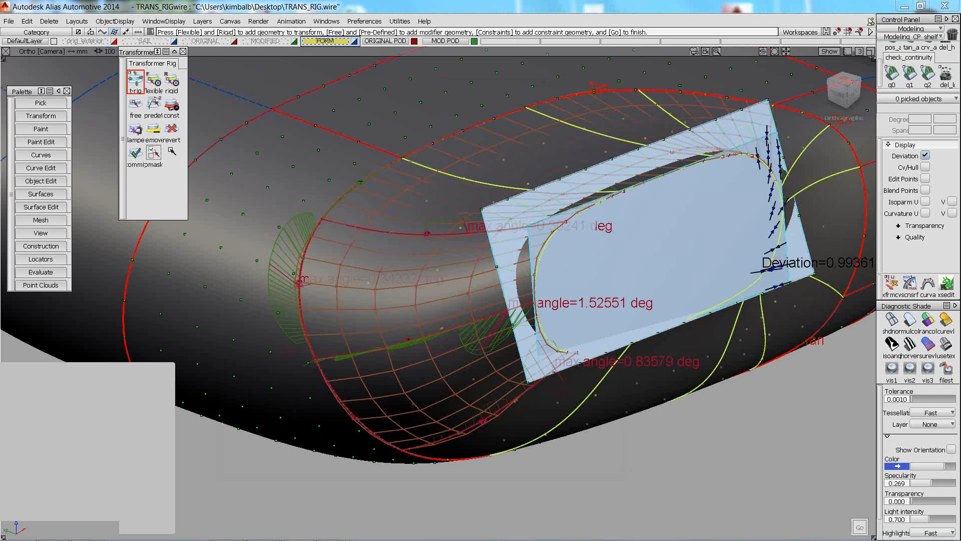
ctrl+shift+drag(371, 161, 371, 138)
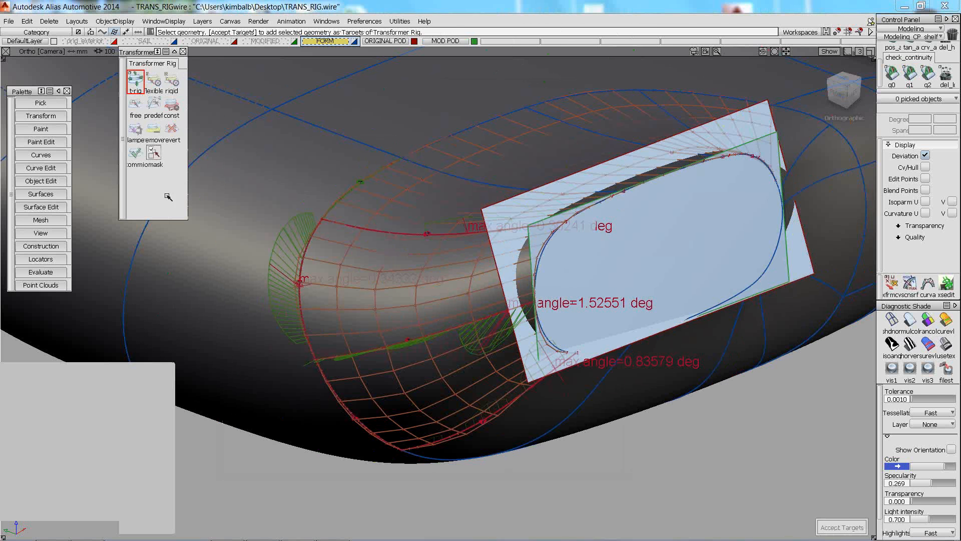
Reopen the Transformer Rig by running Query Edit on the transition surface at the front of the opening
click(37, 176)
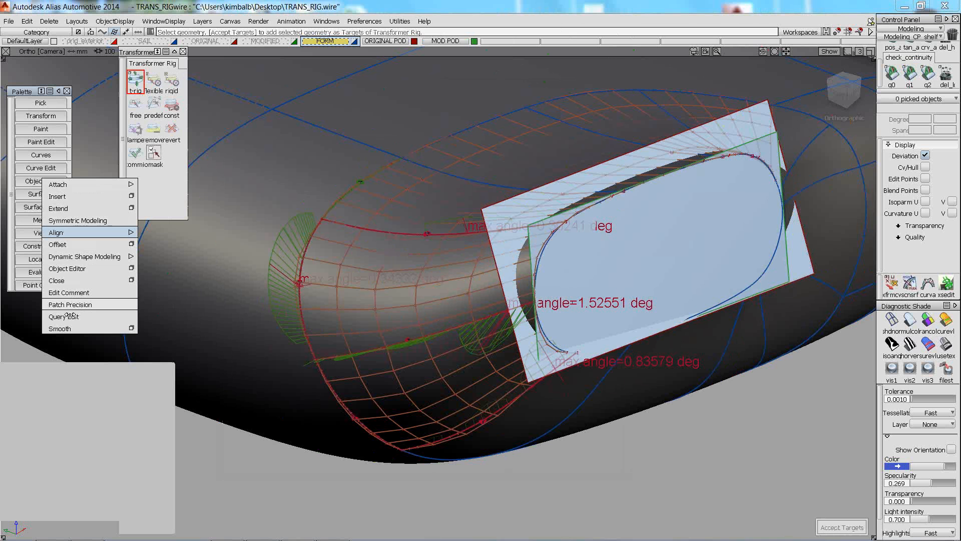
click(70, 314)
click(410, 258)
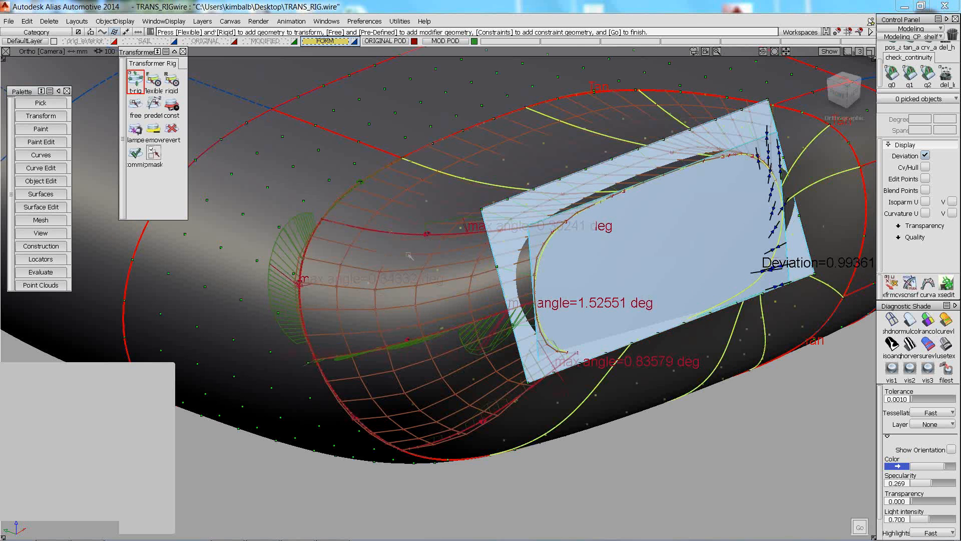
Set the Transformer Rig's fitting objective to Accurate (Adaptive) and recalculate the transition surfaces
double_click(135, 82)
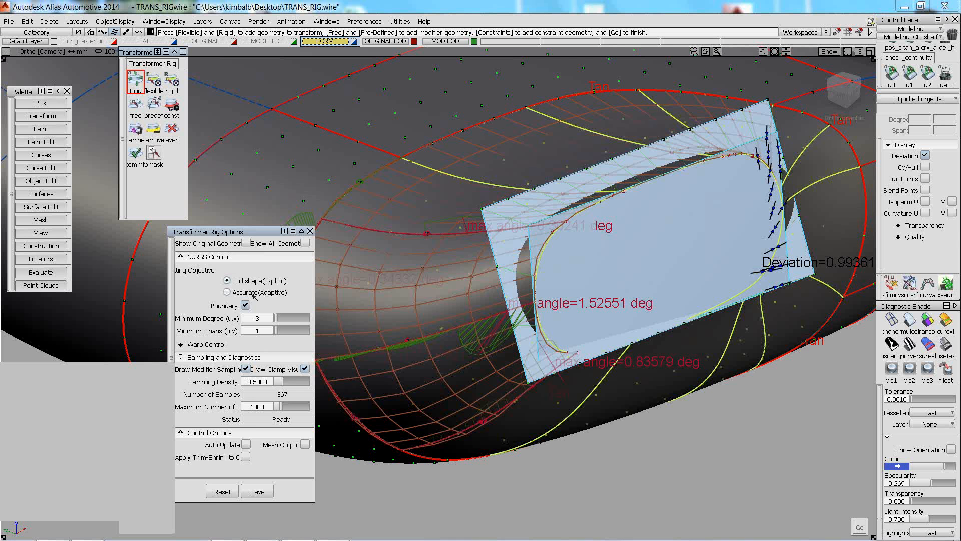
click(228, 292)
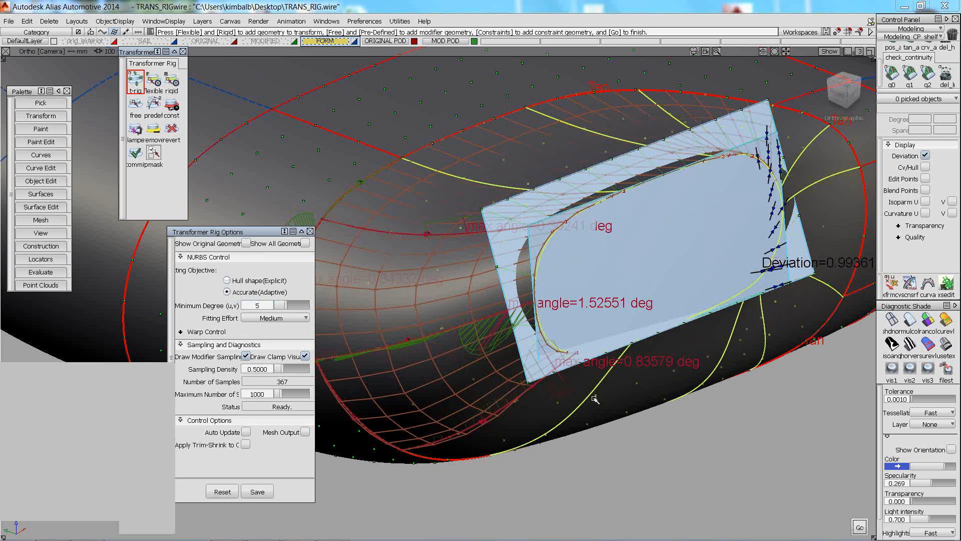
click(861, 528)
alt+shift+drag(467, 240, 461, 237)
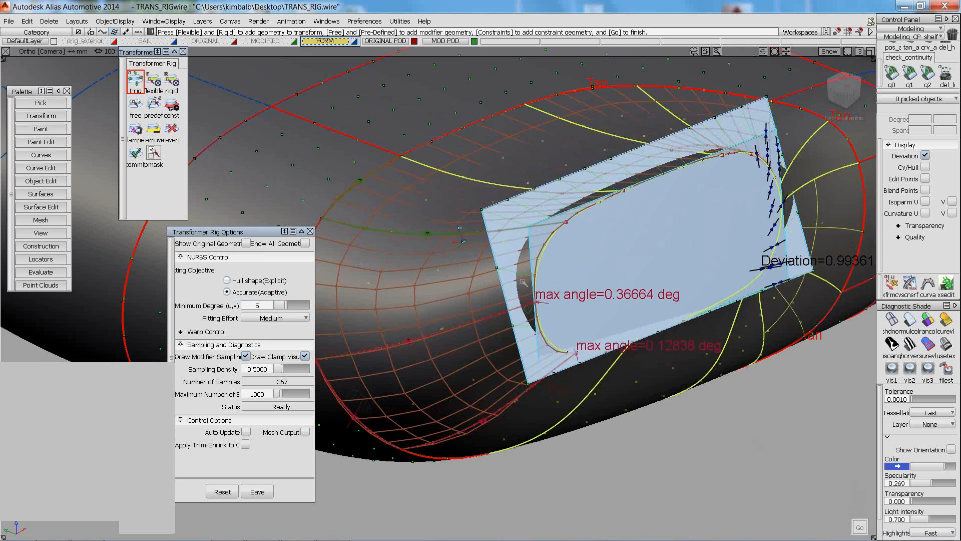
With Auto Update on, compare the Hull shape (Explicit) and Accurate (Adaptive) fitting objectives, ending on Accurate (Adaptive)
alt+shift+drag(522, 281, 481, 301)
click(227, 280)
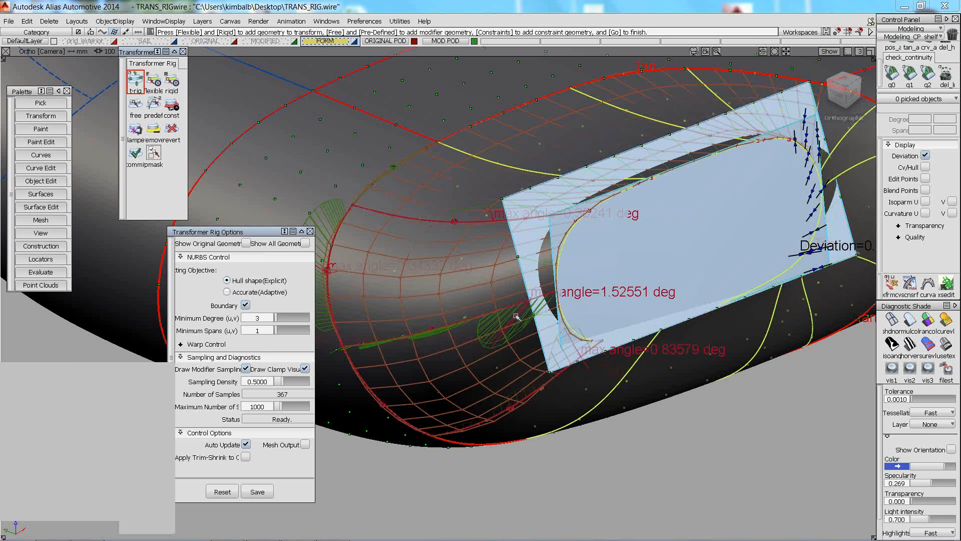
click(227, 292)
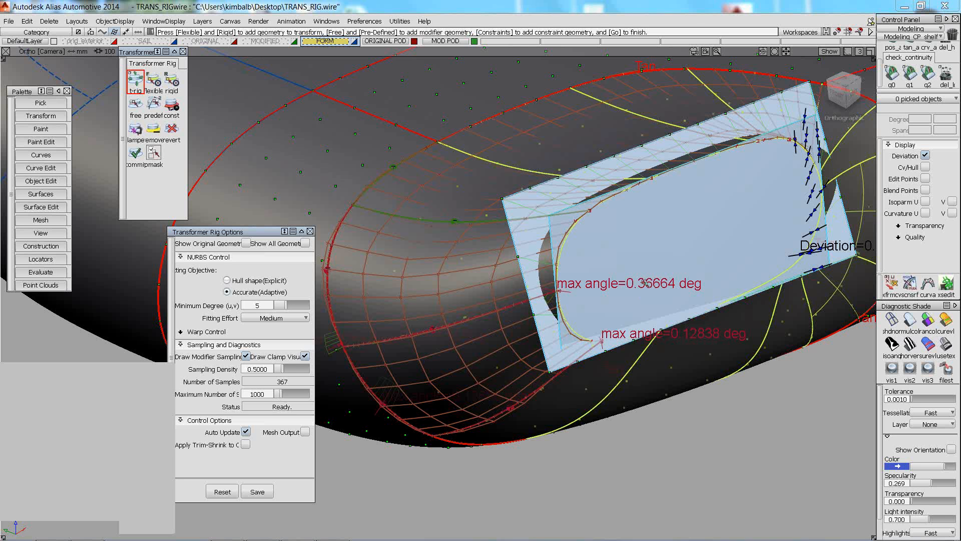
click(227, 280)
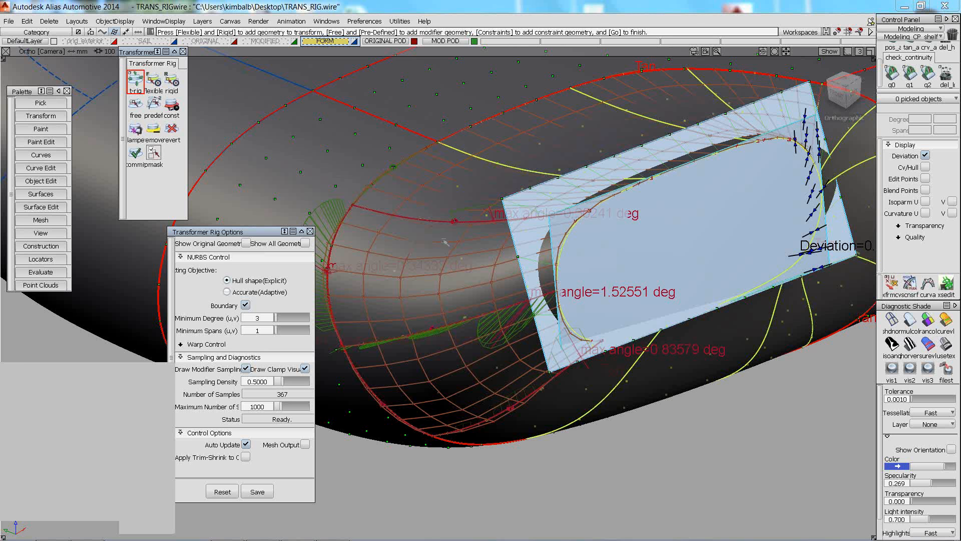
click(226, 292)
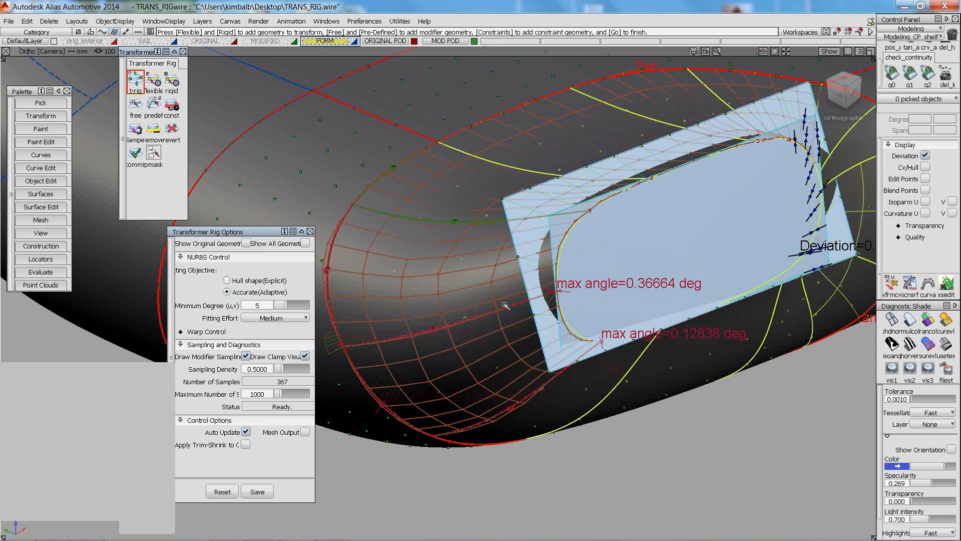
Leave the rig options, pick the original pod plane at the opening, and turn it into a template
drag(509, 305, 638, 181)
key(space)
click(644, 163)
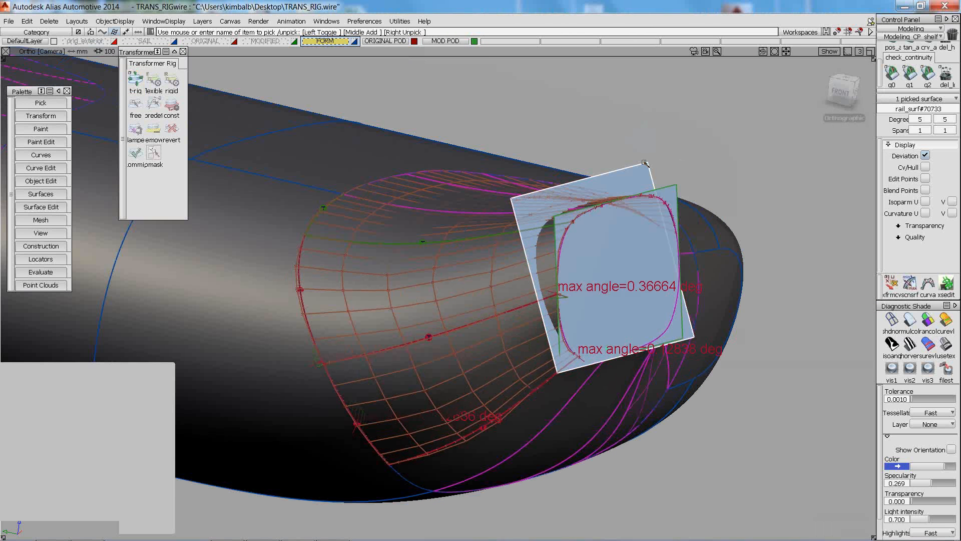
click(111, 21)
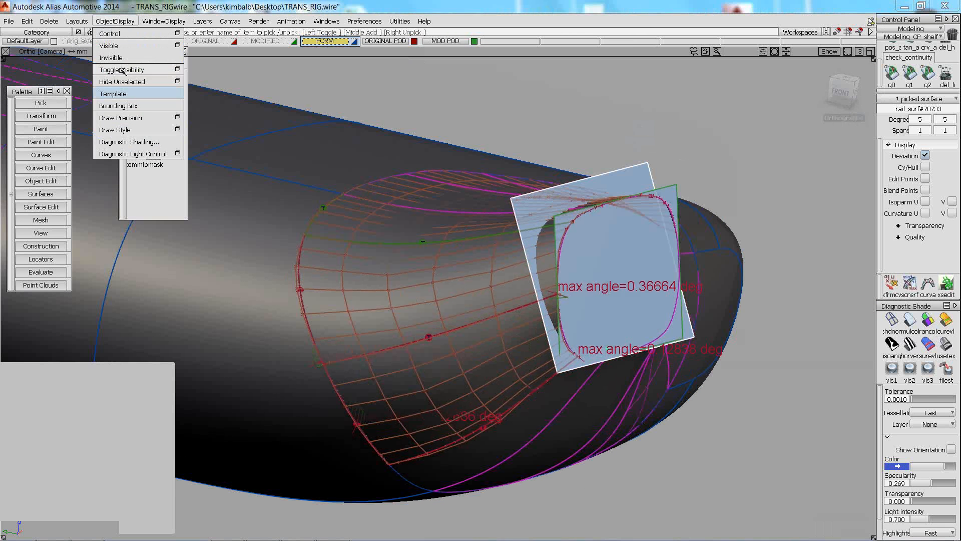
click(120, 92)
Pick the modified pod plane and move it slightly vertically so the attached transition surfaces follow
alt+shift+drag(630, 231, 659, 194)
ctrl+shift+drag(658, 194, 626, 195)
click(617, 199)
ctrl+shift+right_drag(661, 186, 662, 171)
alt+shift+drag(559, 341, 595, 332)
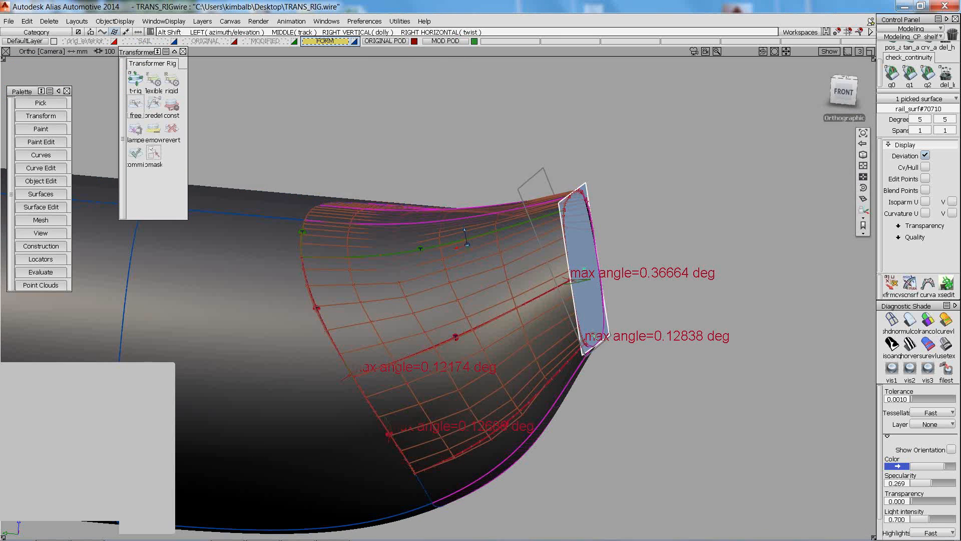
mouse_move(673, 387)
right_down()
mouse_move(675, 361)
mouse_move(672, 393)
mouse_move(674, 384)
right_up()
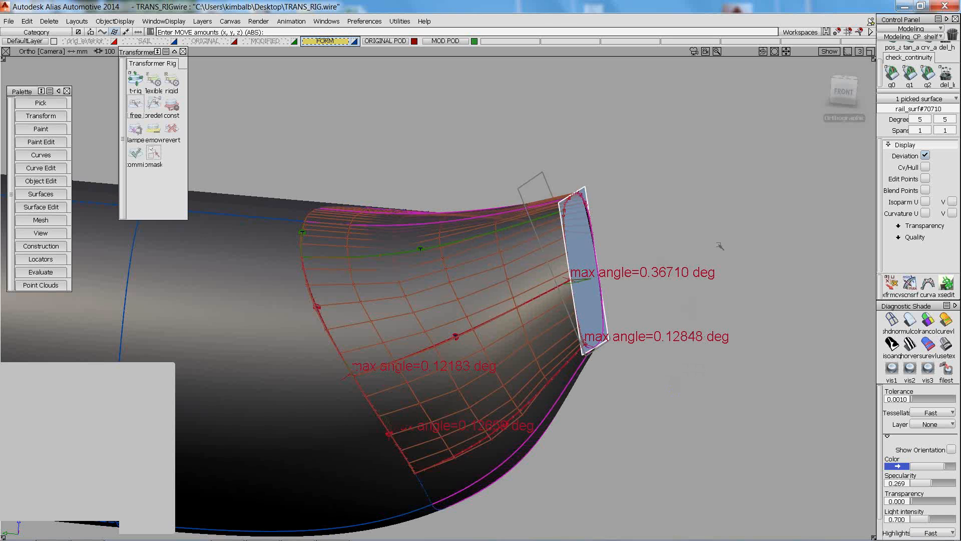
Rotate the modified pod plane freehand to change its tilt at the opening
ctrl+shift+click(675, 171)
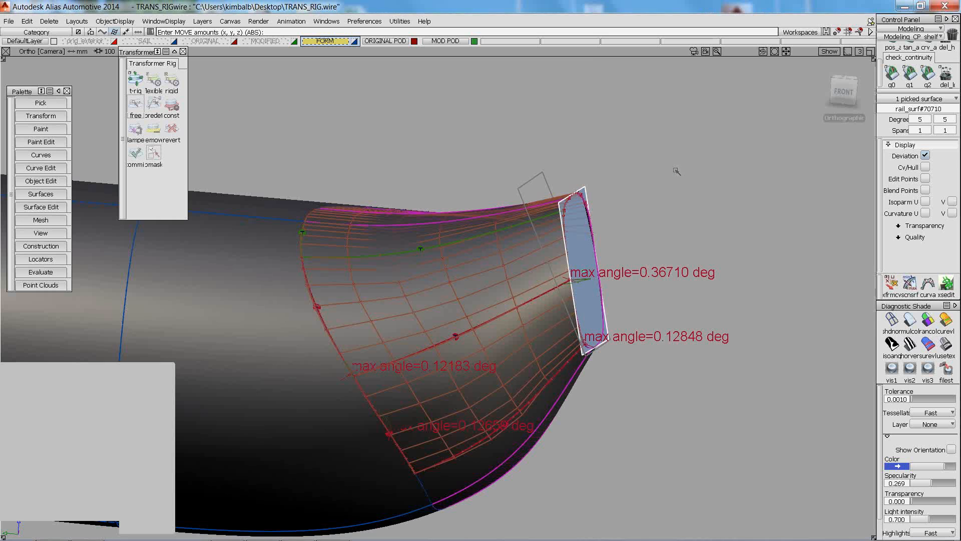
ctrl+shift+click(676, 171)
click(33, 116)
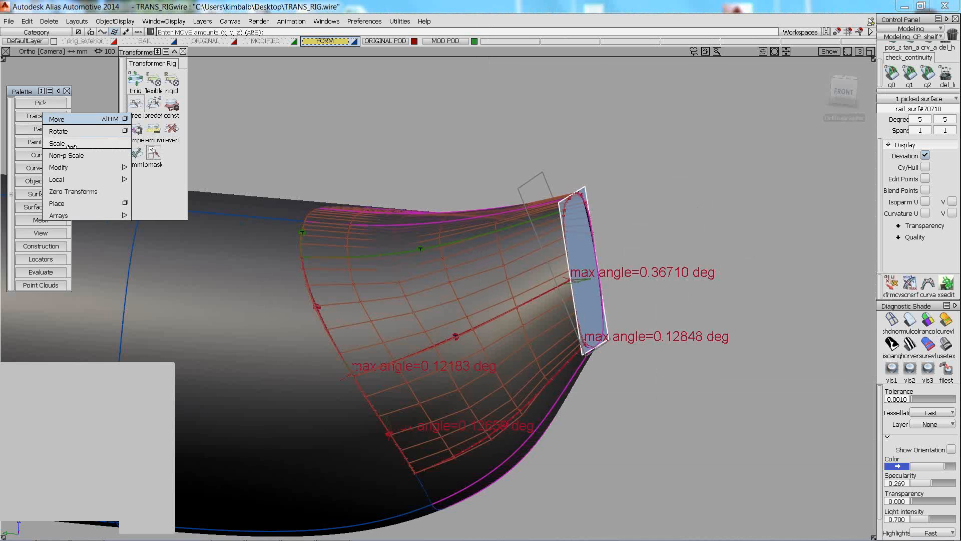
click(70, 130)
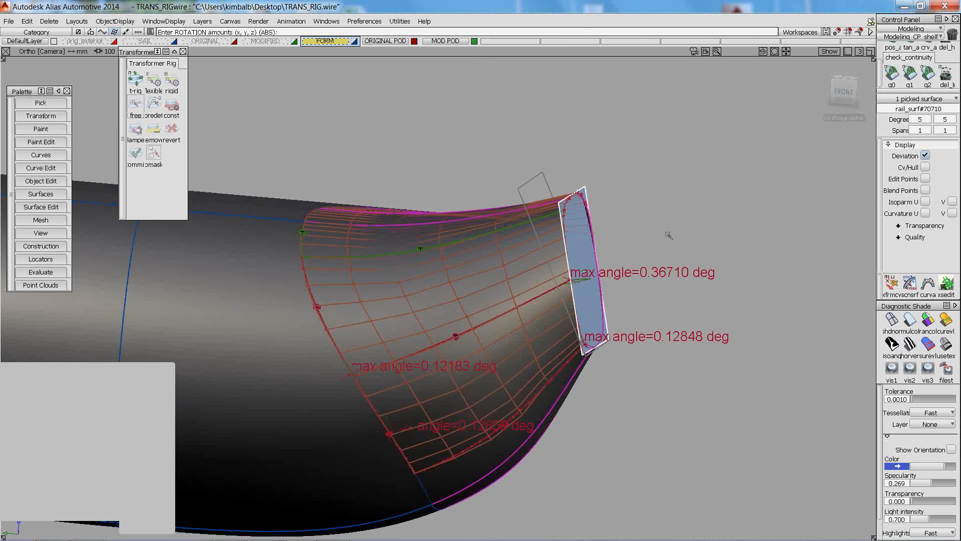
drag(673, 235, 693, 236)
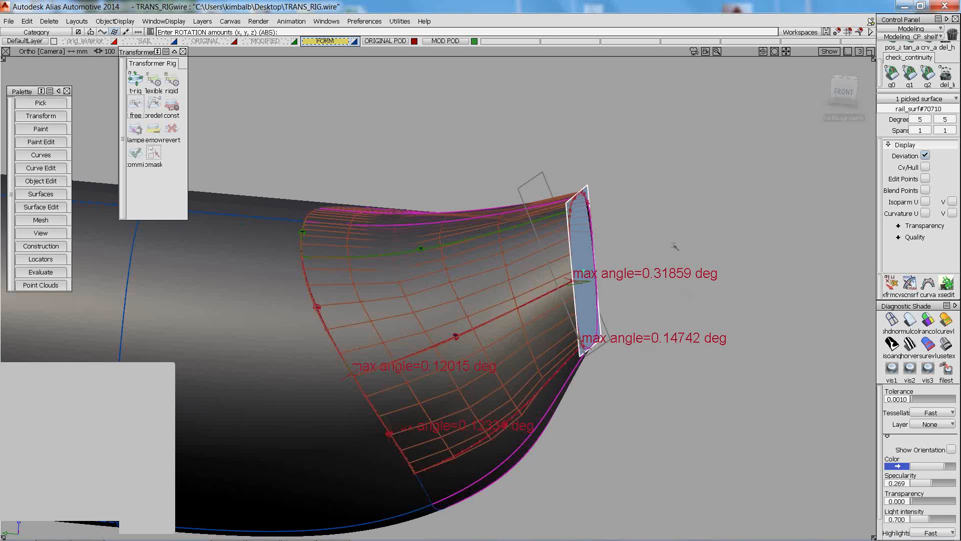
mouse_move(679, 246)
mouse_down()
mouse_move(689, 244)
mouse_move(645, 250)
mouse_move(671, 247)
mouse_up()
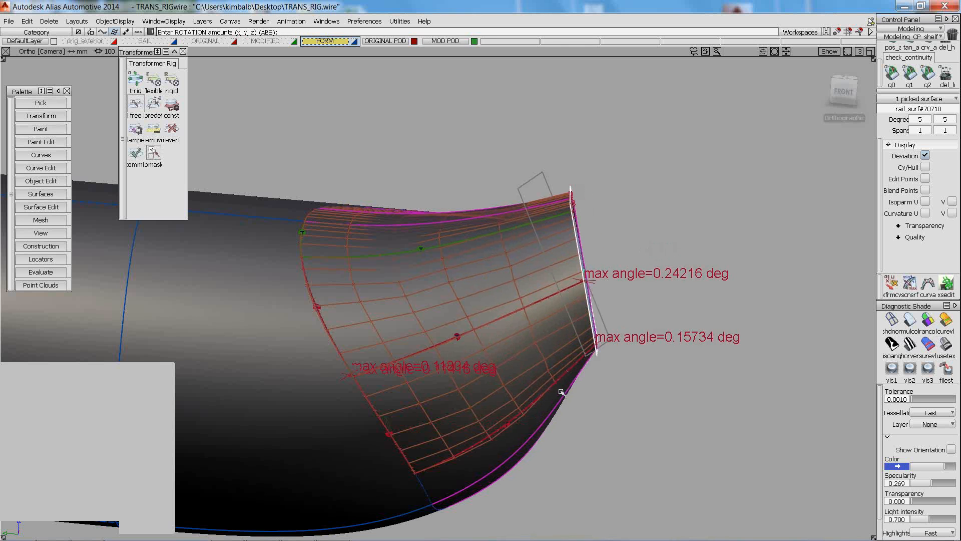
Scale the modified pod plane at the opening and clear the selection
alt+shift+drag(535, 322, 584, 368)
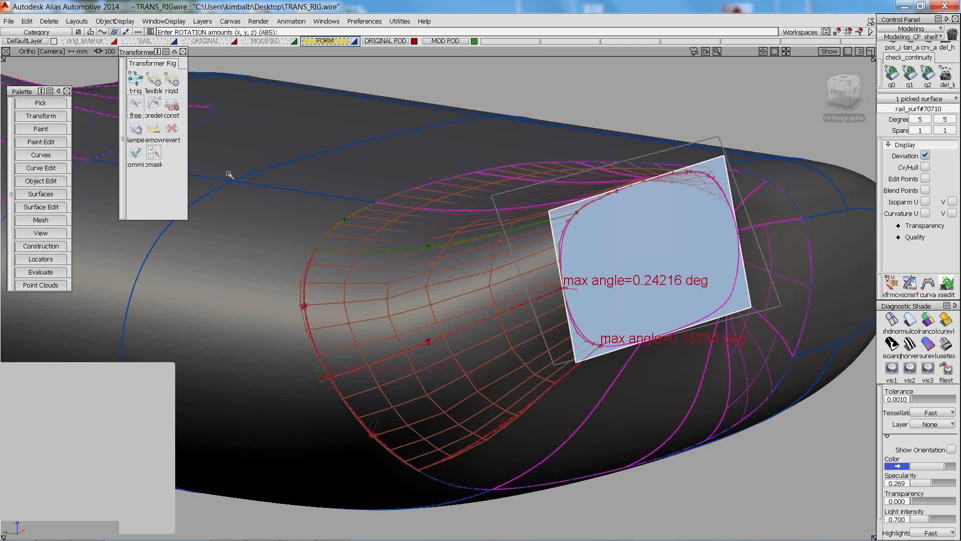
click(136, 105)
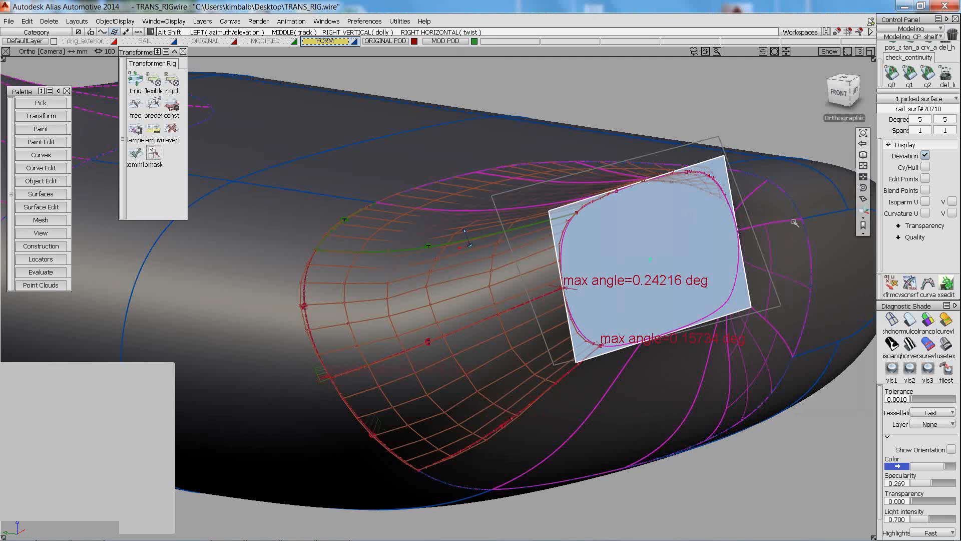
drag(794, 223, 630, 430)
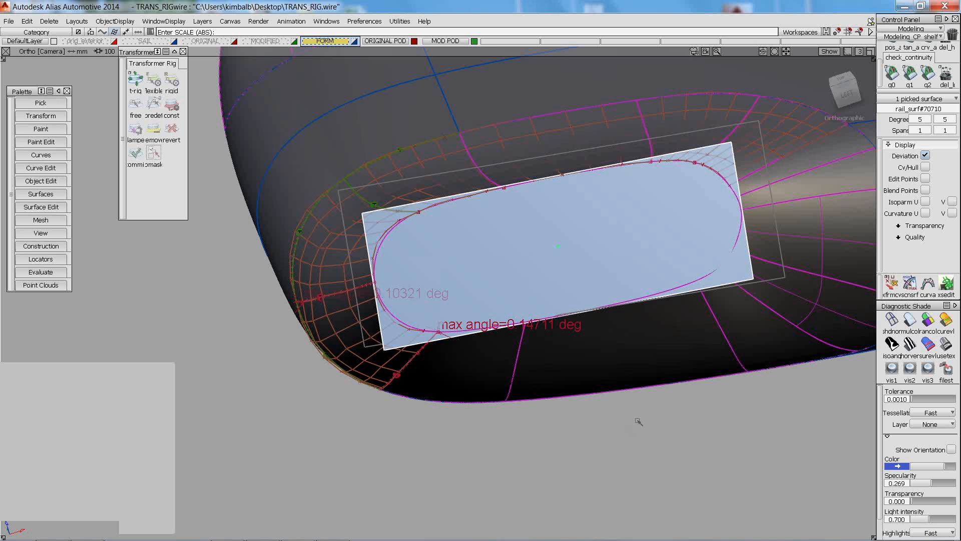
ctrl+shift+drag(524, 361, 522, 333)
Open the file Lure_hood.wire from the Desktop
click(9, 21)
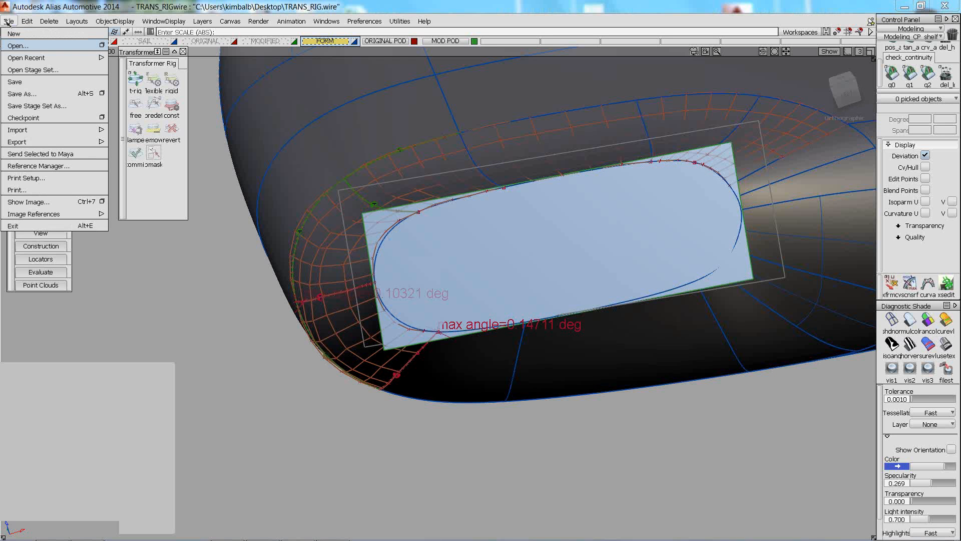
click(19, 46)
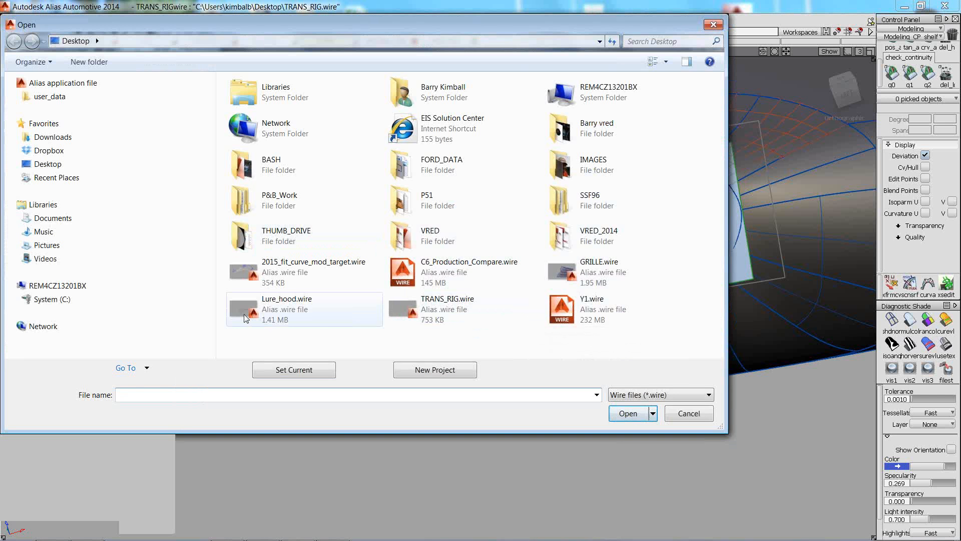
click(245, 319)
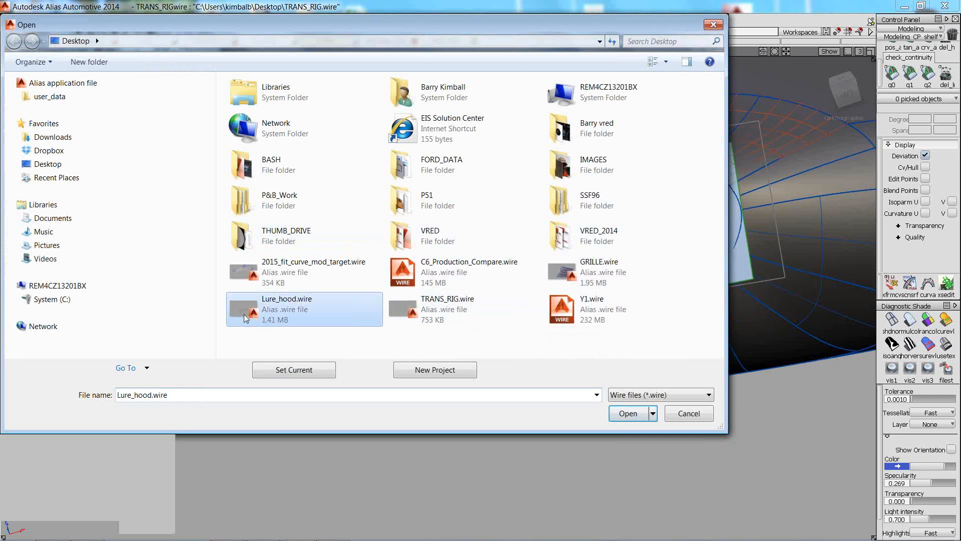
double_click(244, 315)
click(435, 299)
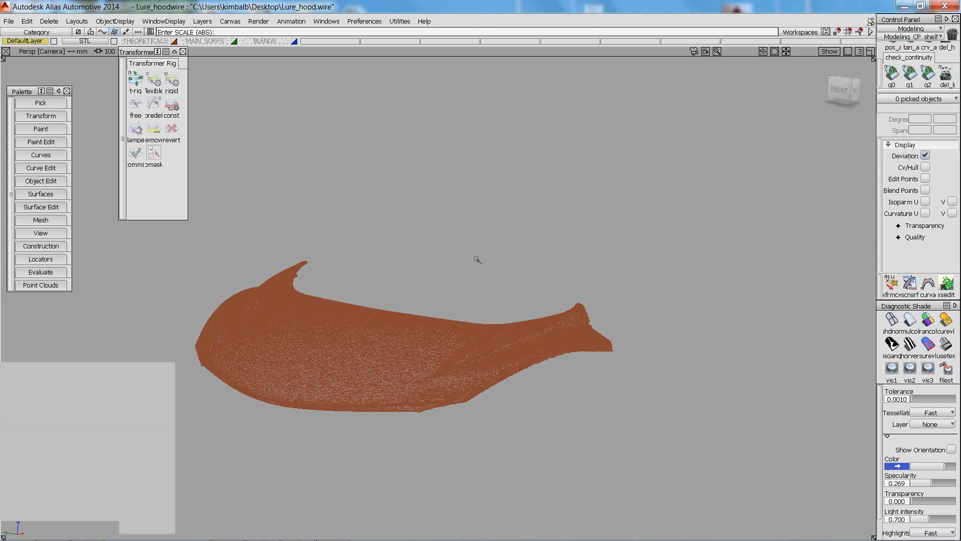
Set the mesh transparency to 0.750 and apply Multi Color shading to the hood scan
alt+shift+middle_drag(479, 264, 624, 195)
alt+shift+drag(625, 196, 608, 261)
click(909, 222)
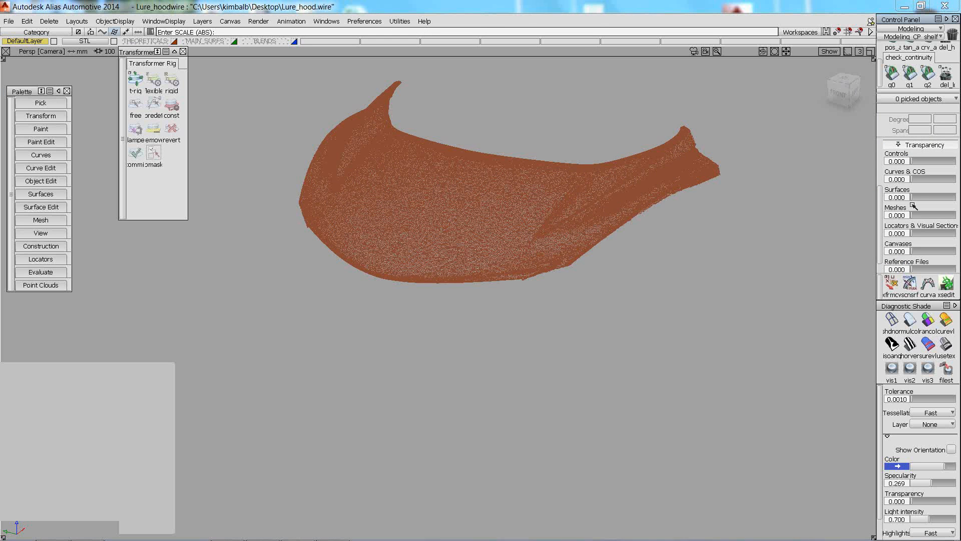
mouse_move(911, 215)
mouse_down()
mouse_move(956, 216)
mouse_move(946, 217)
mouse_up()
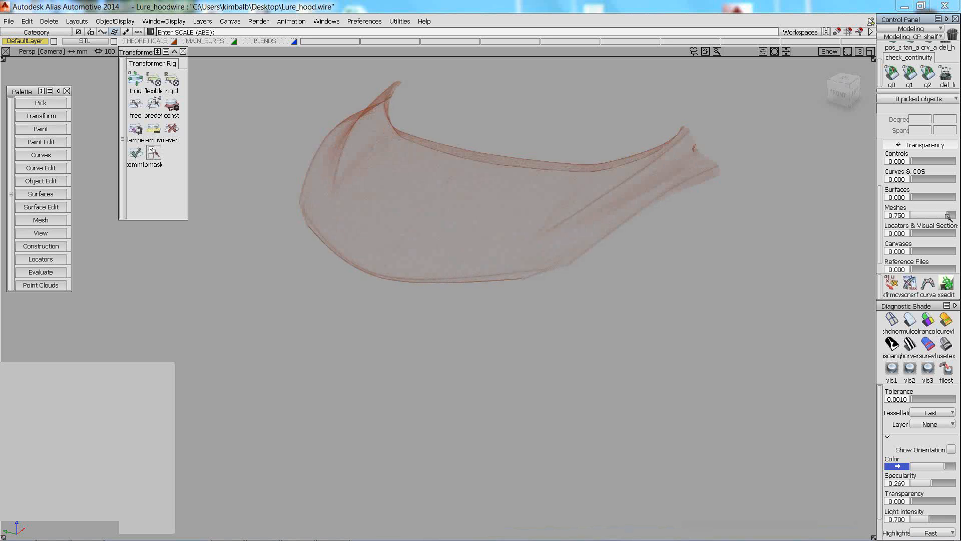
click(910, 320)
Inspect the hood scan's front edge and overall form, and make the BLENDS layer visible over it
alt+shift+right_drag(527, 235, 530, 196)
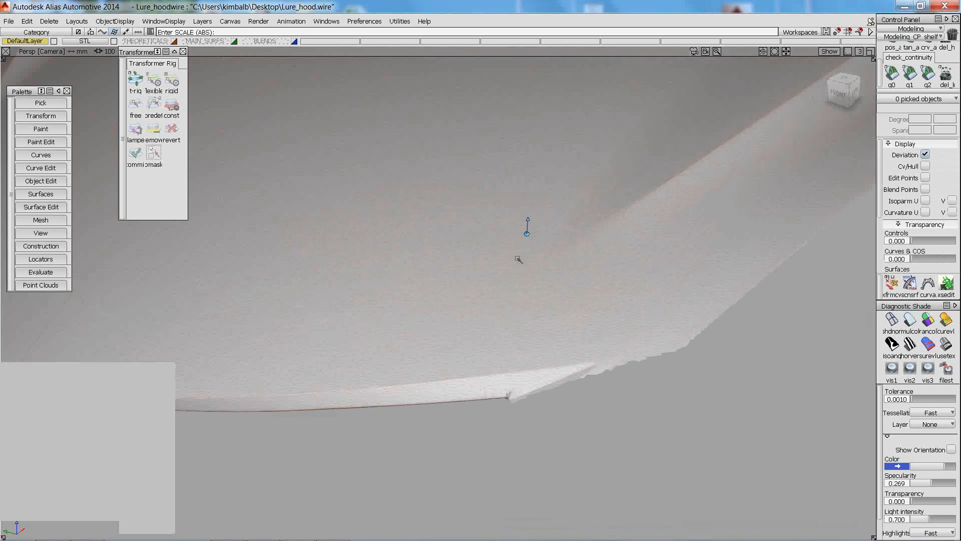
alt+shift+drag(519, 259, 521, 354)
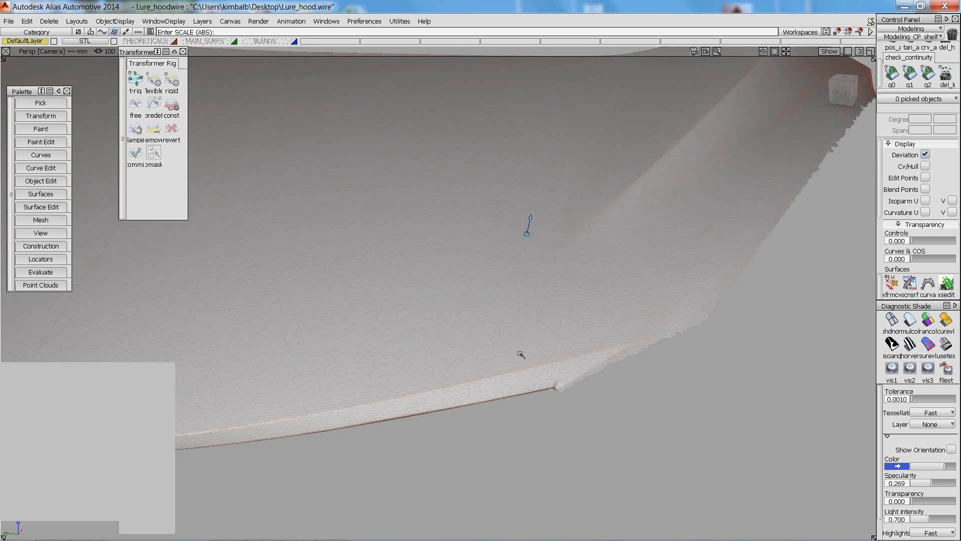
alt+shift+right_drag(520, 354, 461, 300)
alt+shift+drag(461, 300, 495, 248)
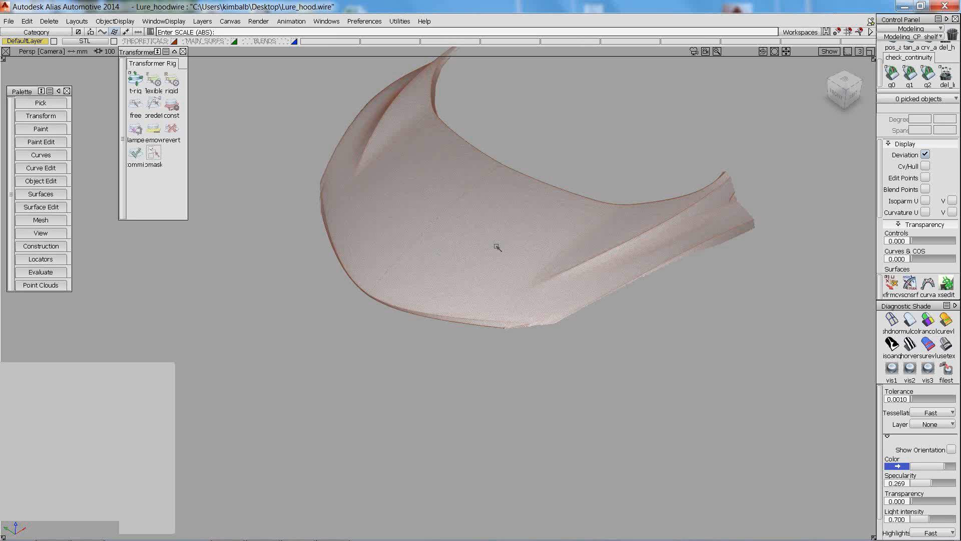
key(alt+shift)
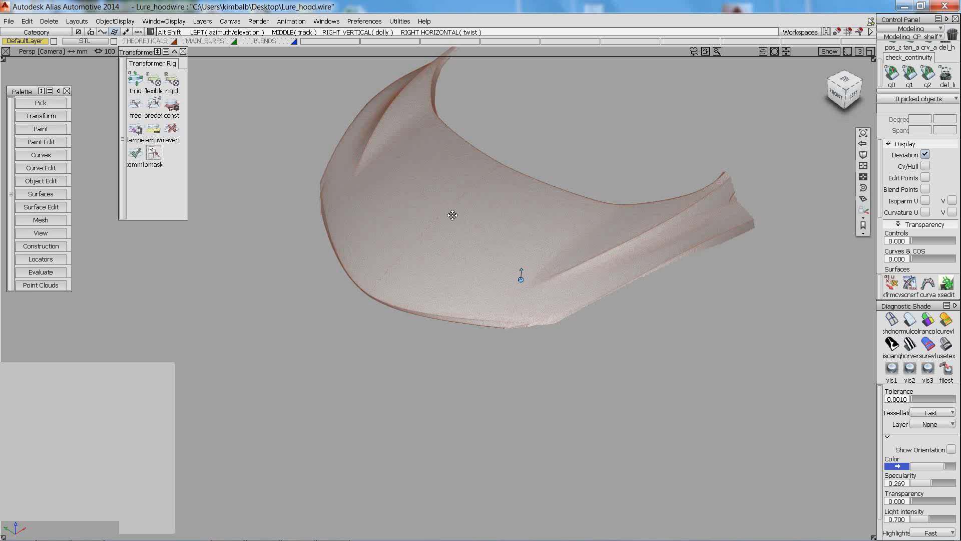
alt+shift+drag(452, 217, 441, 150)
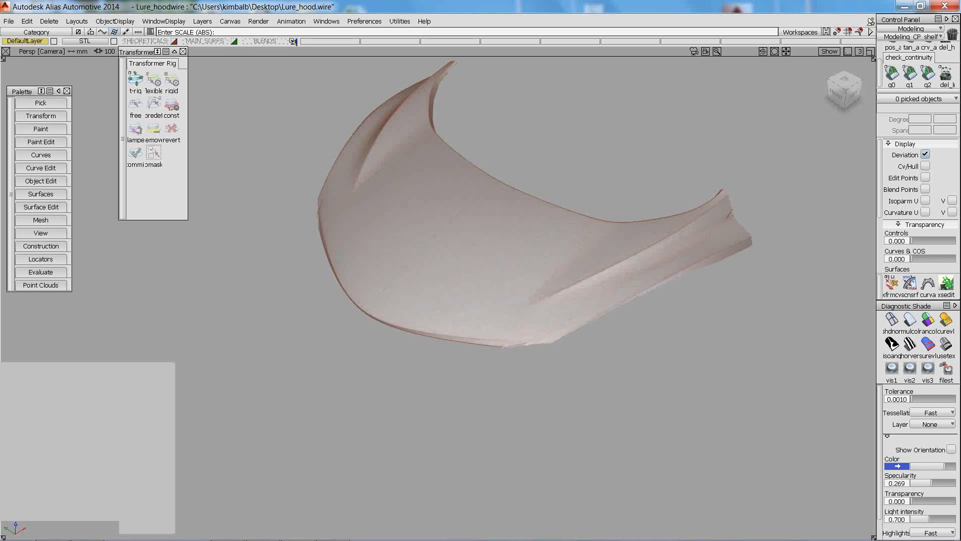
click(294, 41)
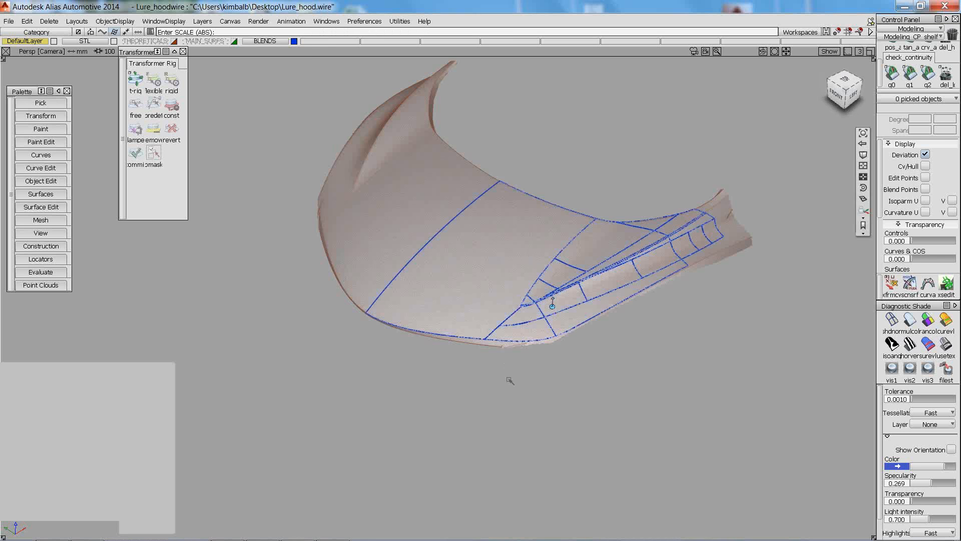
Shade the hood with horizontal zebra stripes and hide the STL layer
alt+shift+drag(511, 380, 520, 321)
mouse_move(611, 351)
alt+shift+right_down()
mouse_move(655, 347)
mouse_move(655, 334)
mouse_move(626, 345)
alt+shift+right_up()
click(909, 345)
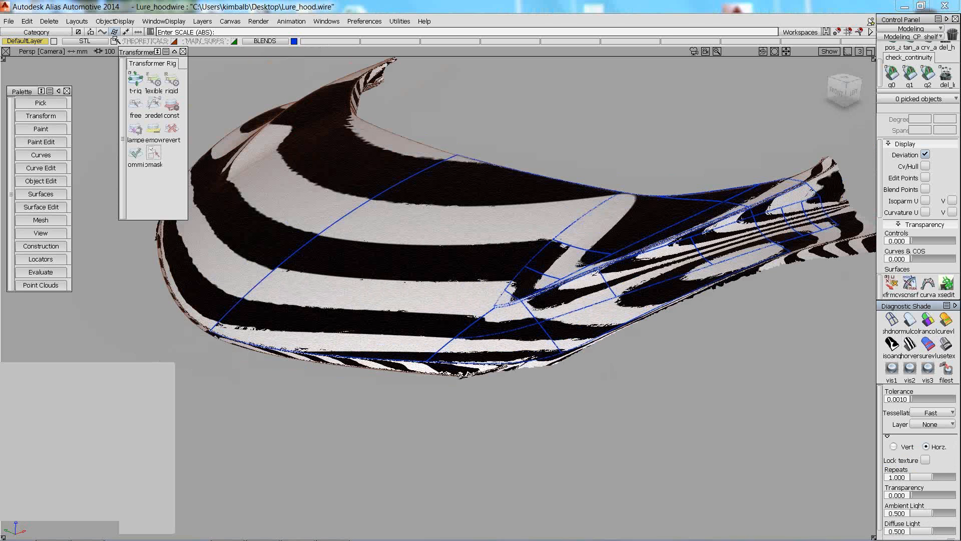
click(114, 41)
Examine the blend surfaces at the hood's crease with Multi Color shading and the Shade-Sky texture map
alt+shift+drag(521, 311, 547, 297)
alt+shift+right_drag(547, 297, 503, 319)
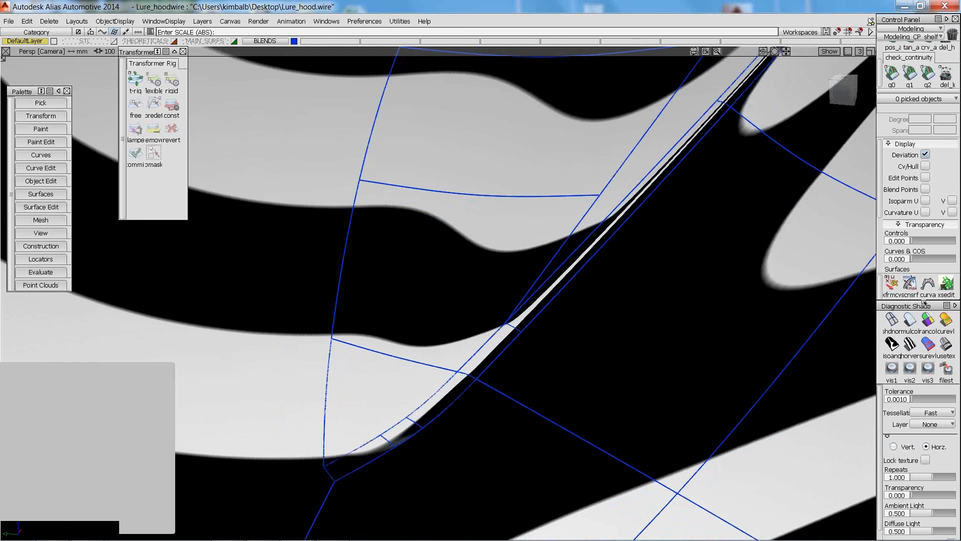
click(909, 319)
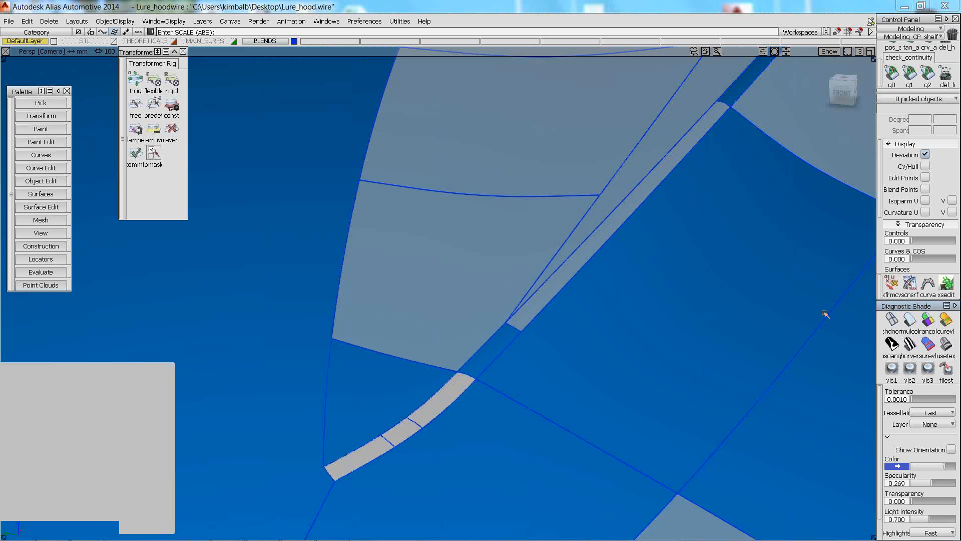
click(946, 369)
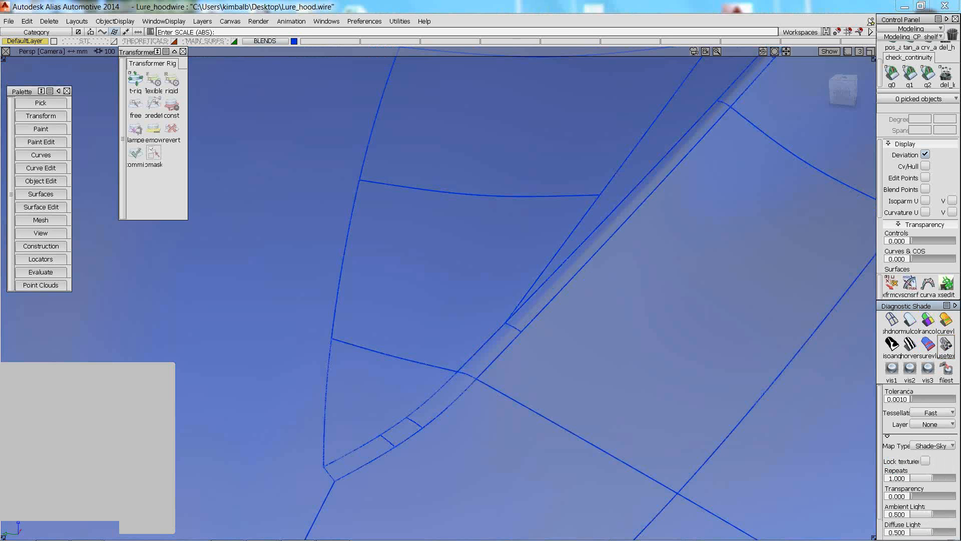
Examine the hood's blend surfaces with the Shade-Sky map, and turn the wireframe display back on
click(932, 445)
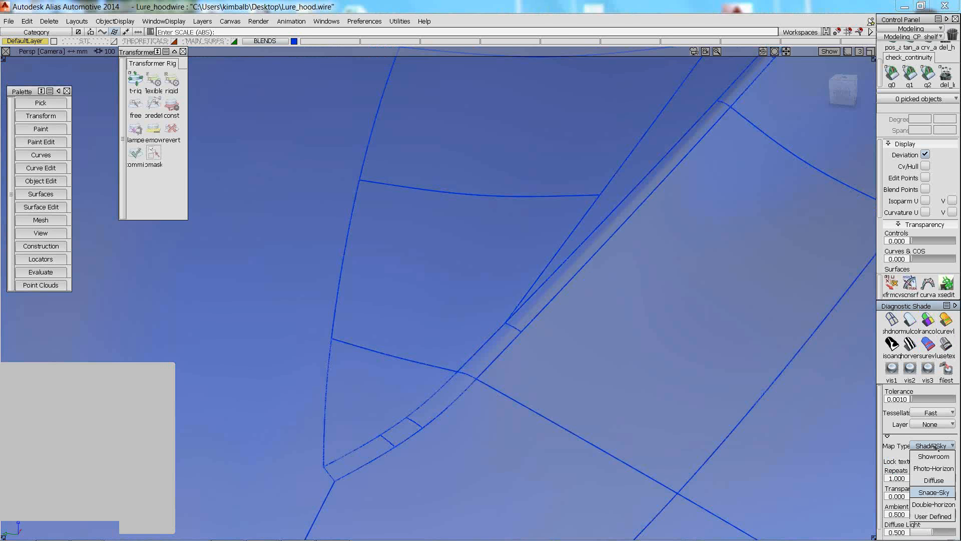
click(934, 492)
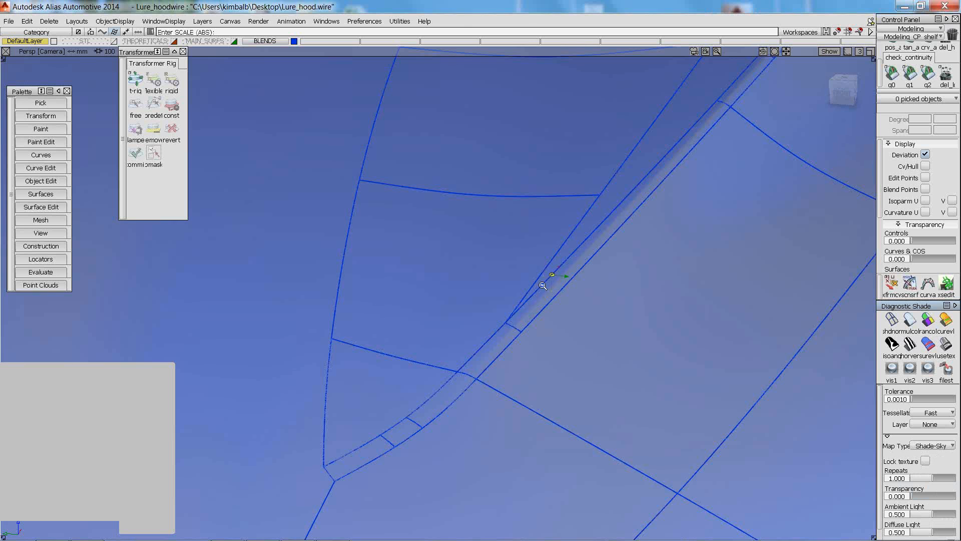
scroll(523, 265, down, 5)
mouse_move(524, 265)
alt+shift+mouse_down()
mouse_move(516, 311)
mouse_move(446, 408)
mouse_move(399, 435)
mouse_move(534, 335)
mouse_move(515, 361)
mouse_move(521, 369)
mouse_move(502, 312)
mouse_move(525, 314)
mouse_move(535, 272)
mouse_move(521, 270)
alt+shift+mouse_up()
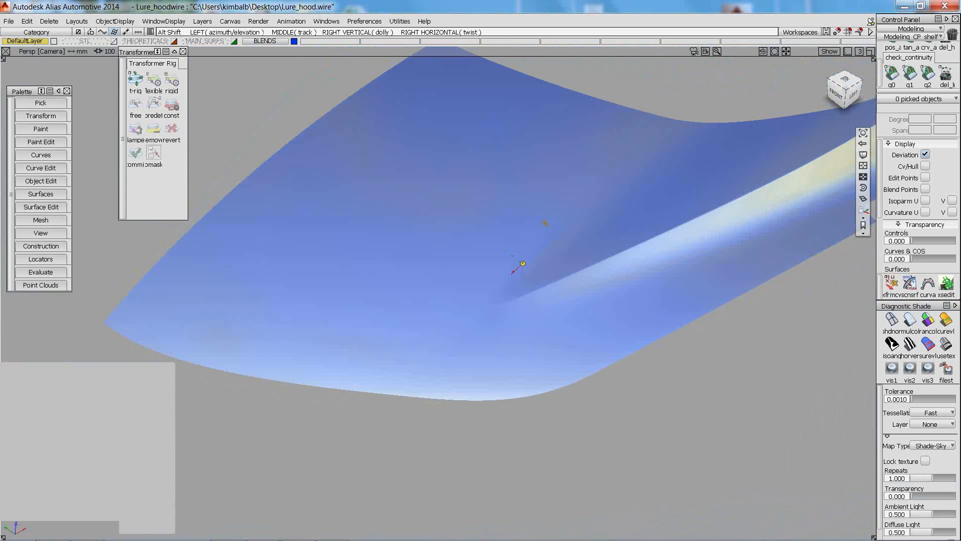
click(828, 52)
click(821, 89)
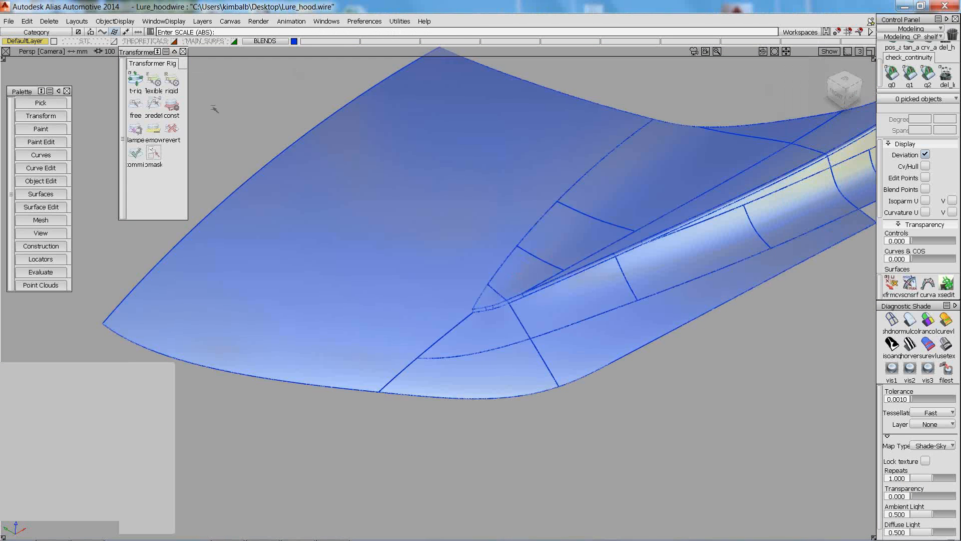
Hide the BLENDS layer and show the THEORETICALS and STL layers together to compare the theoretical surfaces with the scan
click(102, 42)
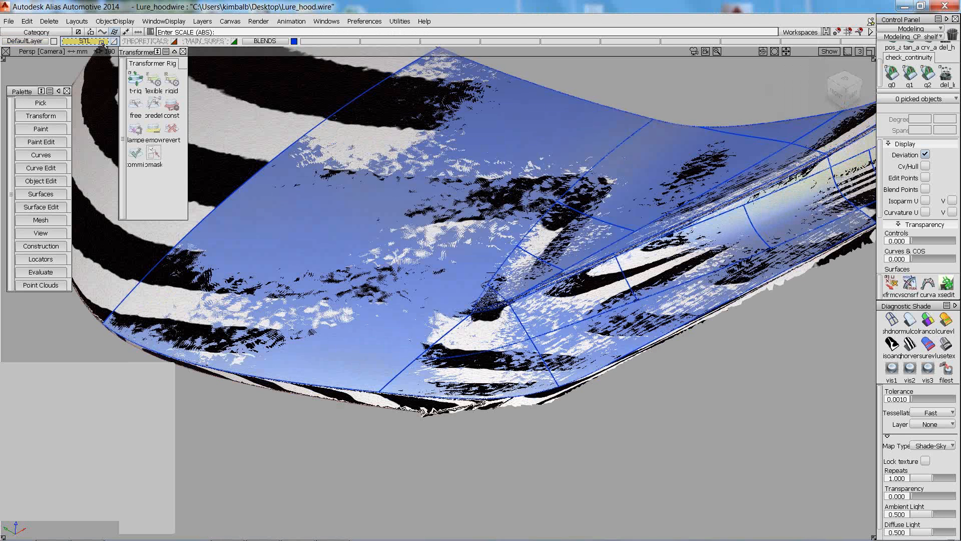
click(265, 41)
alt+shift+drag(468, 221, 613, 308)
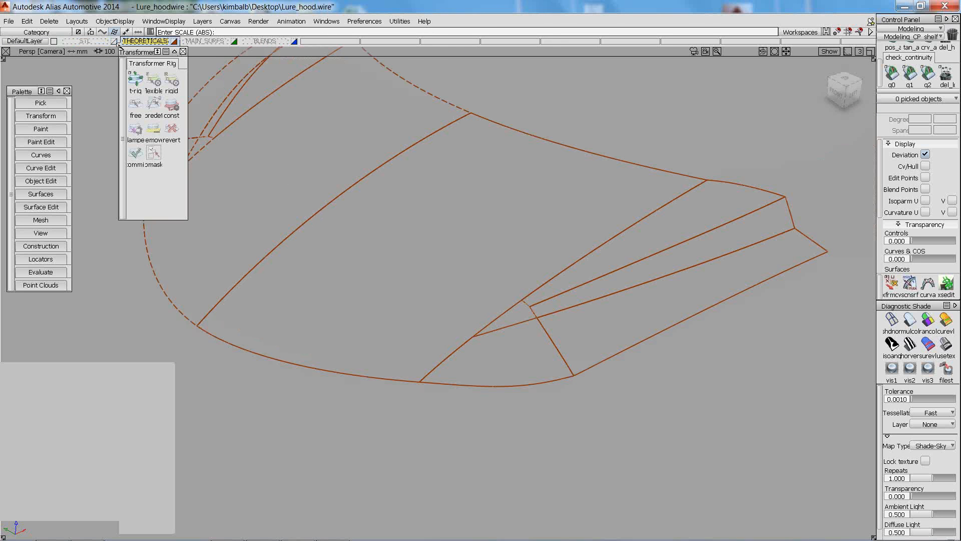
click(115, 42)
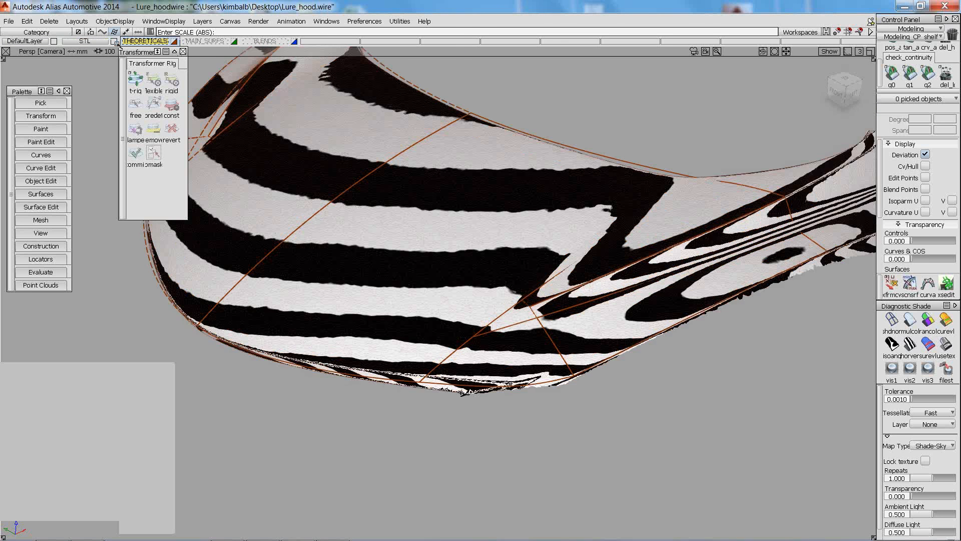
mouse_move(400, 210)
alt+shift+mouse_down()
mouse_move(404, 346)
mouse_move(401, 245)
alt+shift+mouse_up()
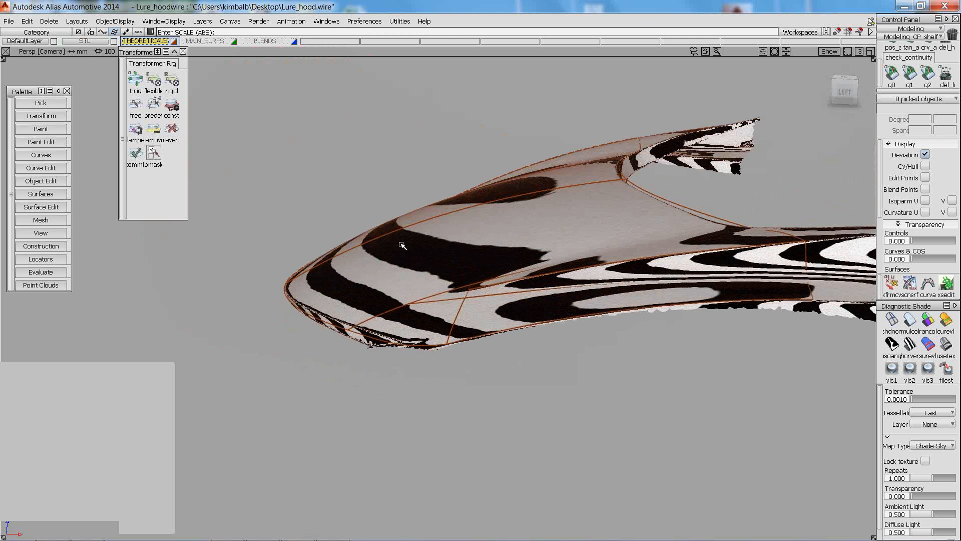
alt+shift+drag(487, 225, 621, 165)
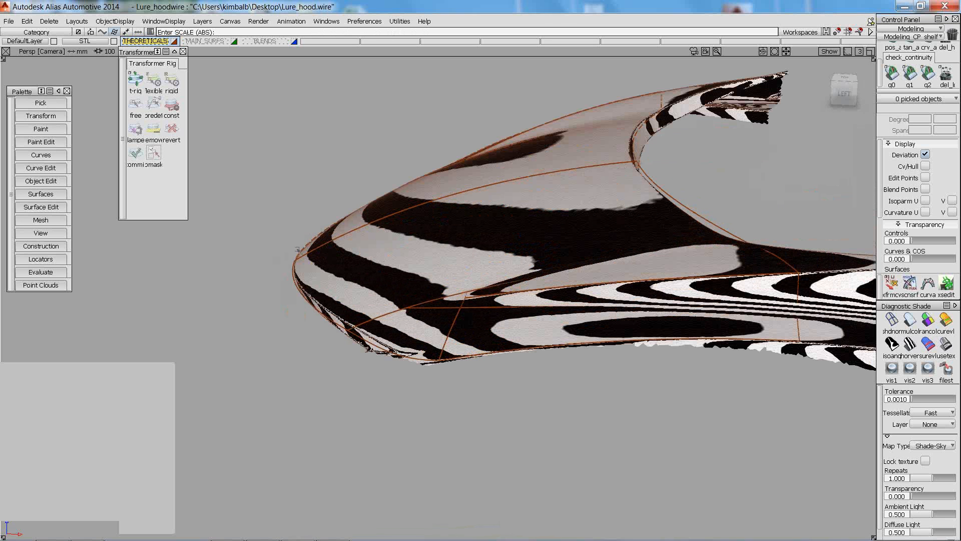
Show only the V curvature combs on the hood's large theoretical surface and set the comb scale to 8.953
ctrl+shift+drag(526, 227, 503, 235)
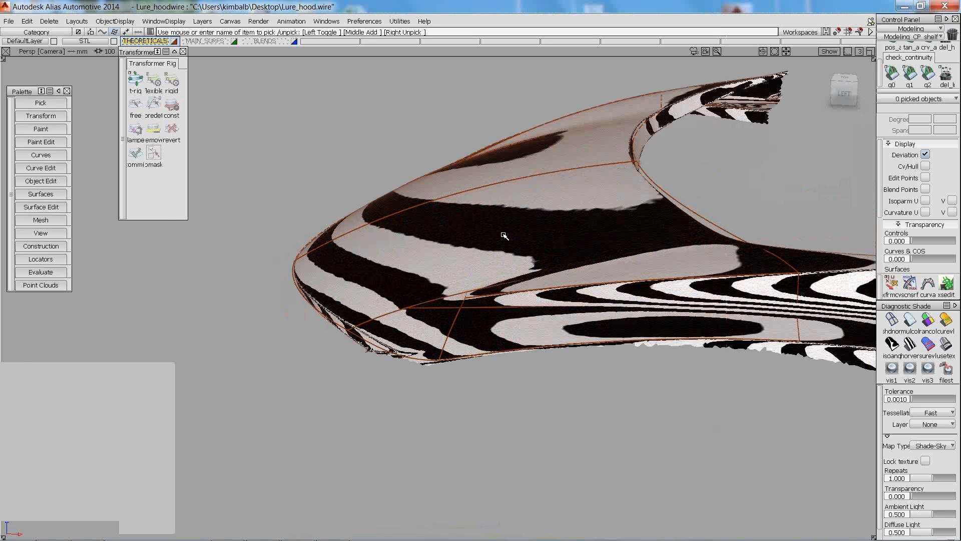
click(503, 235)
click(925, 212)
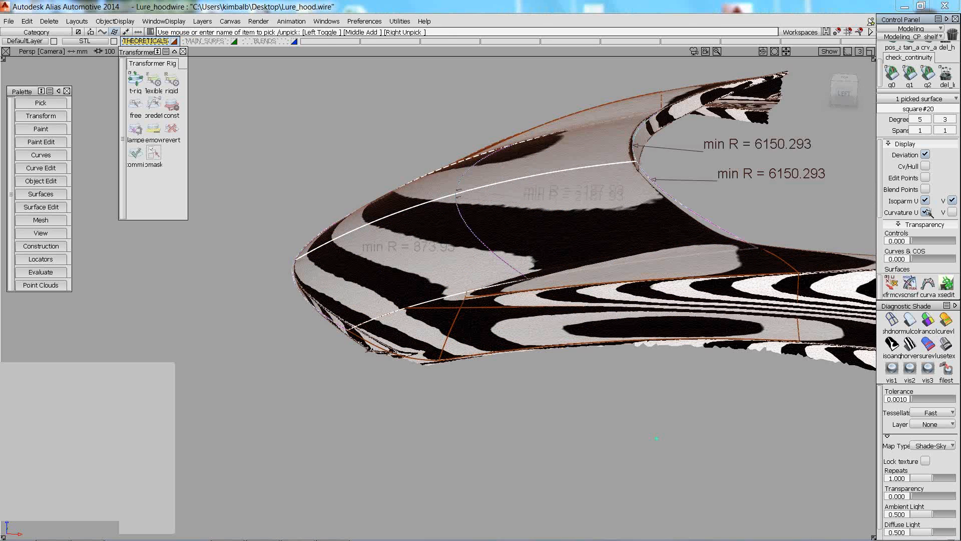
click(951, 213)
click(925, 212)
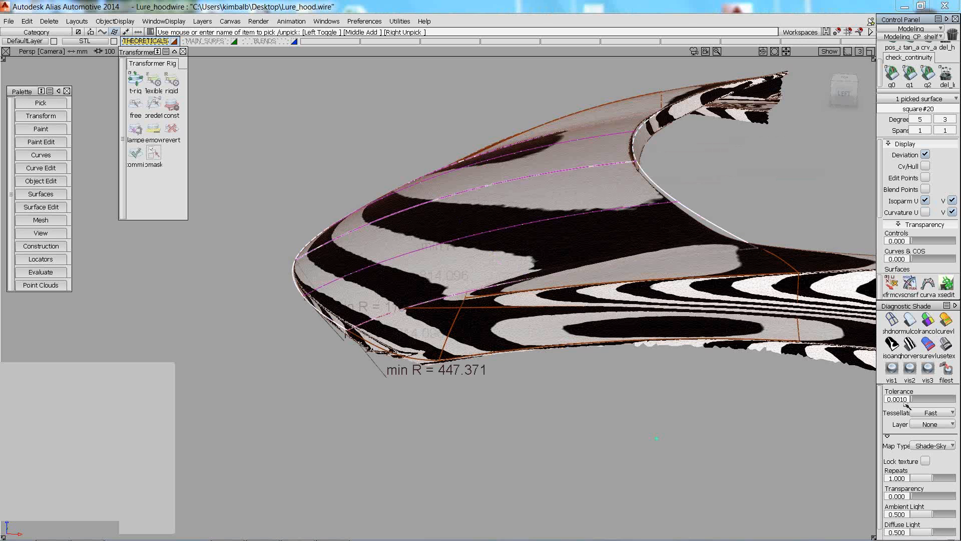
scroll(928, 220, down, 5)
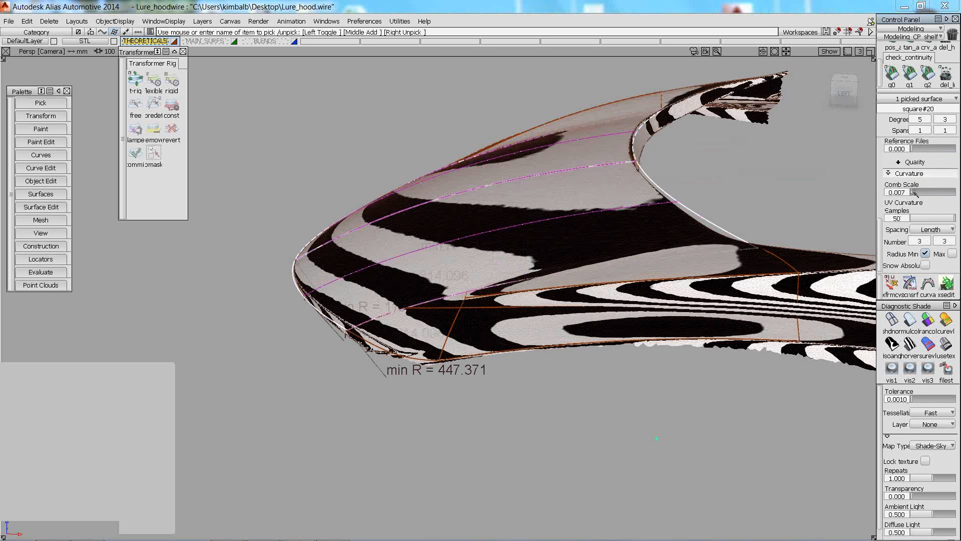
drag(917, 193, 951, 193)
Examine the V curvature combs from the side, back and front of the hood, and deselect the surface
mouse_move(510, 184)
alt+shift+mouse_down()
mouse_move(505, 218)
mouse_move(589, 128)
alt+shift+mouse_up()
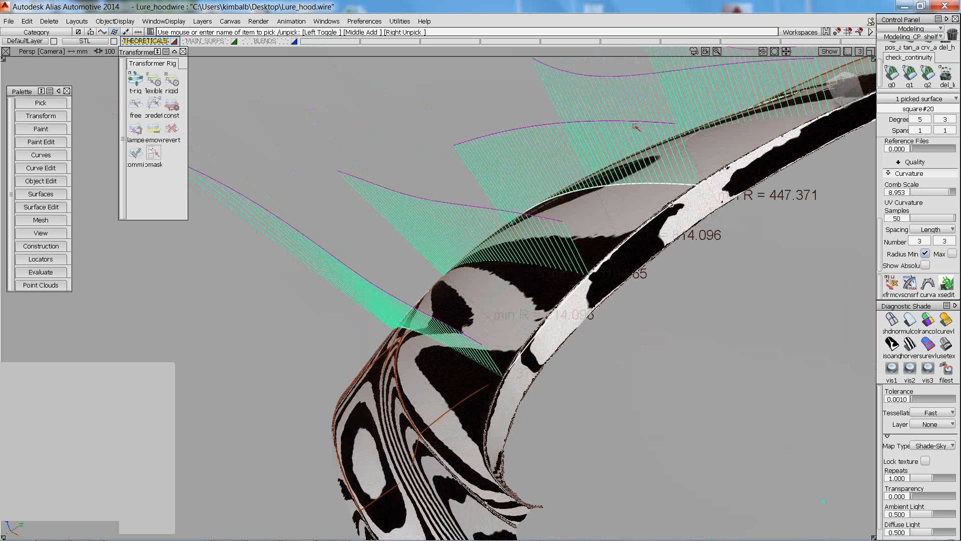
key(shift+alt)
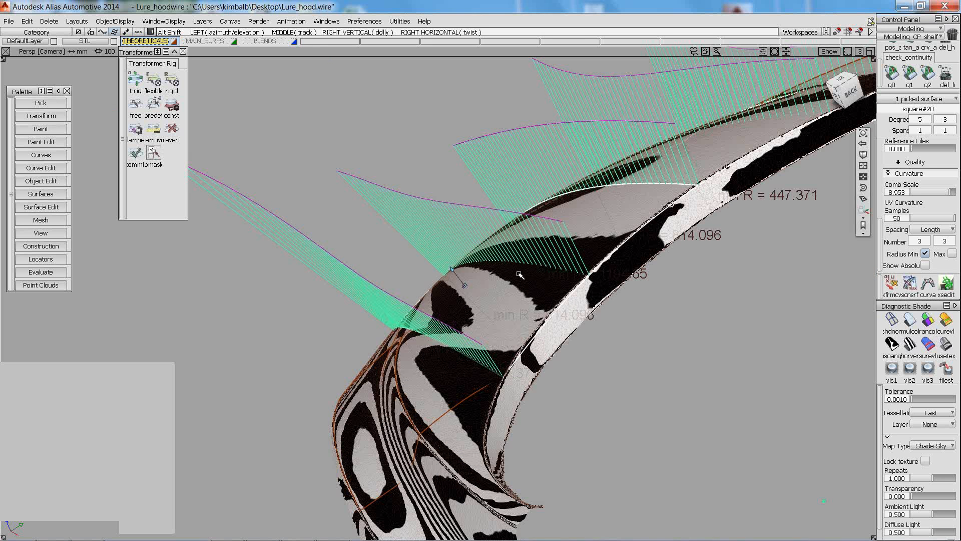
alt+shift+drag(520, 275, 643, 287)
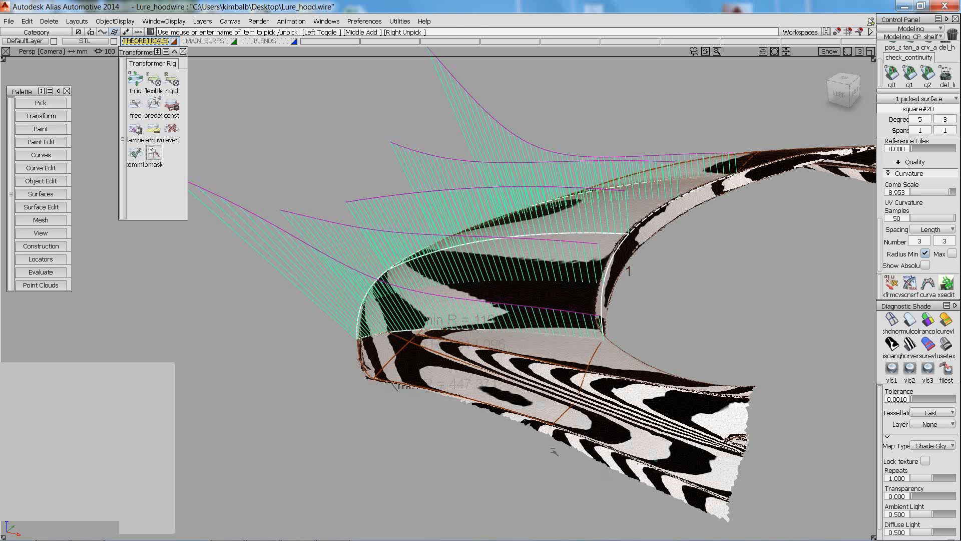
key(alt+shift)
alt+shift+drag(488, 389, 288, 362)
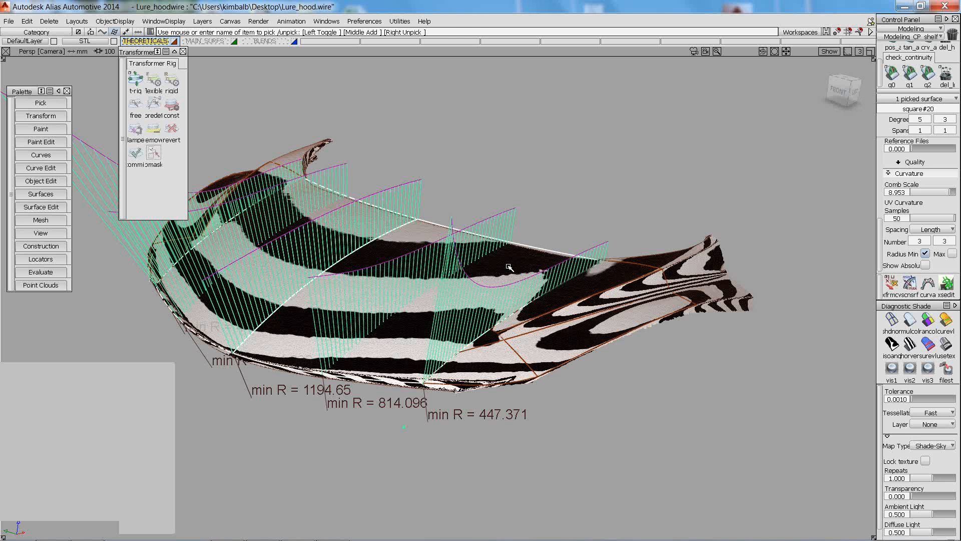
key(alt+shift)
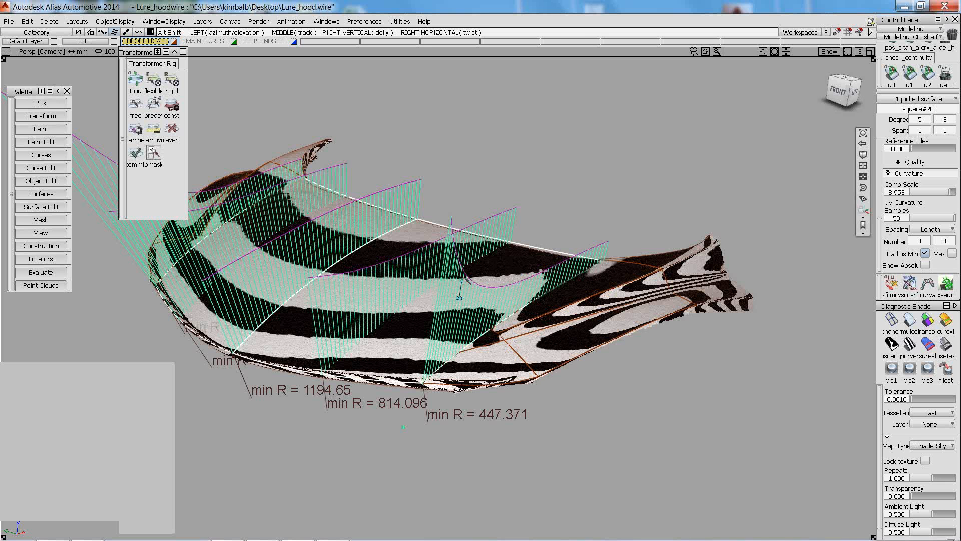
alt+shift+drag(464, 279, 455, 246)
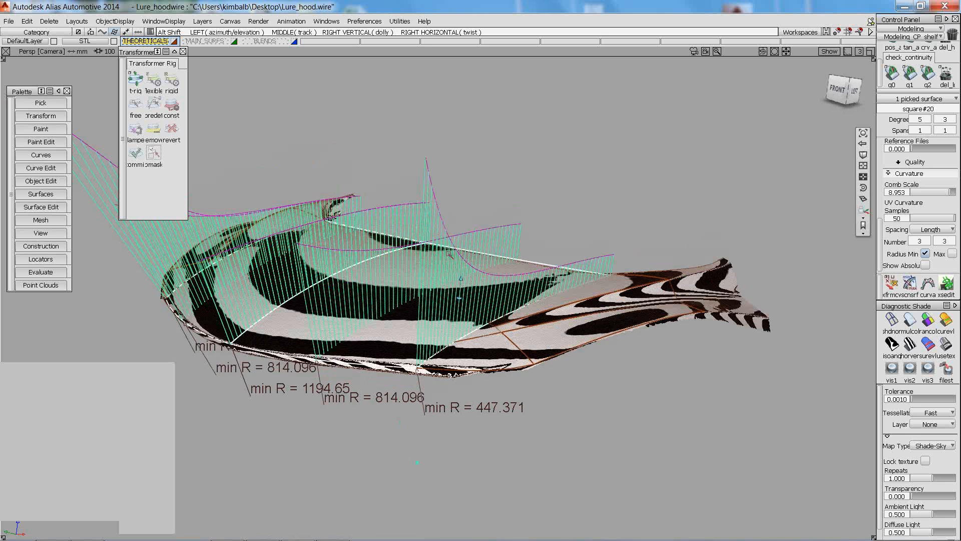
click(451, 217)
Duplicate the centre edge curve of the large theoretical surface and clear the selection
click(38, 153)
click(34, 170)
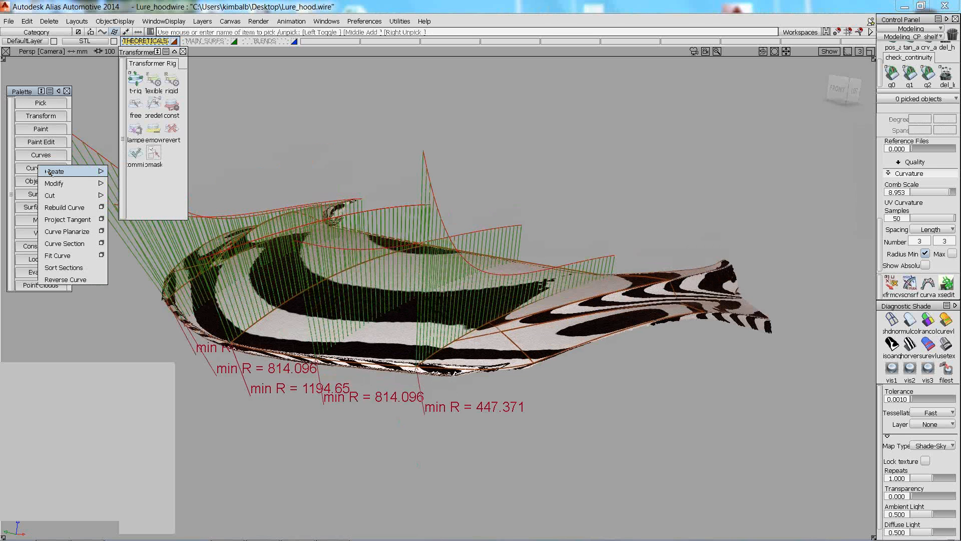
mouse_move(49, 172)
click(141, 181)
click(284, 306)
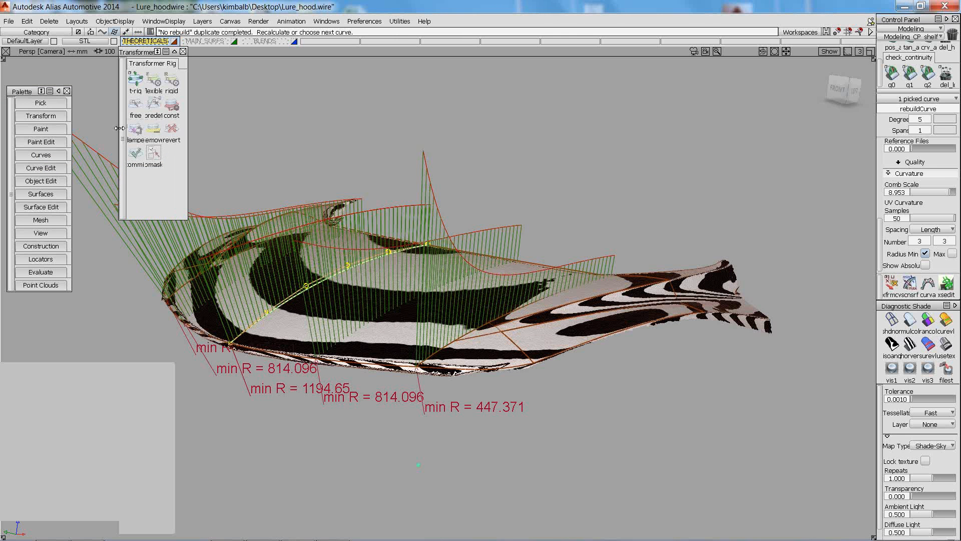
ctrl+shift+click(391, 280)
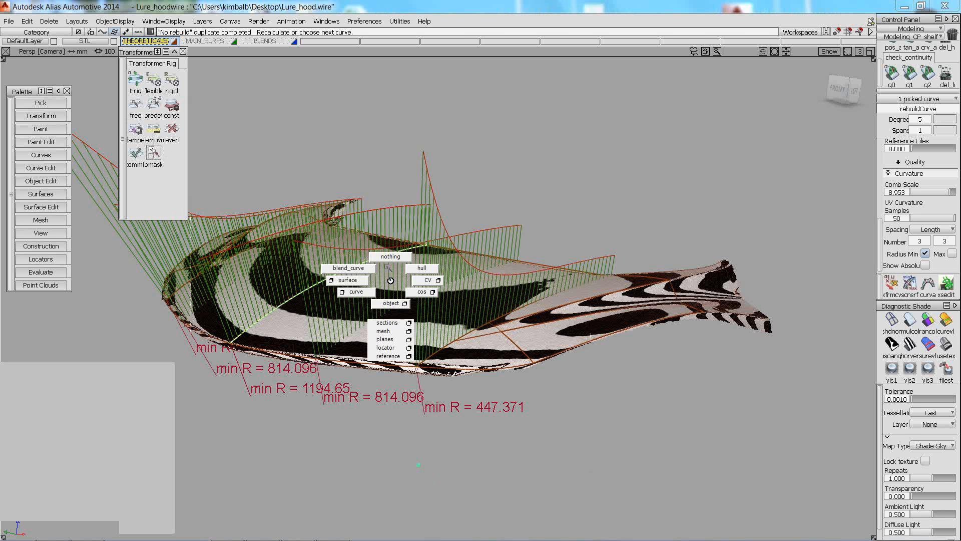
ctrl+shift+drag(390, 280, 390, 256)
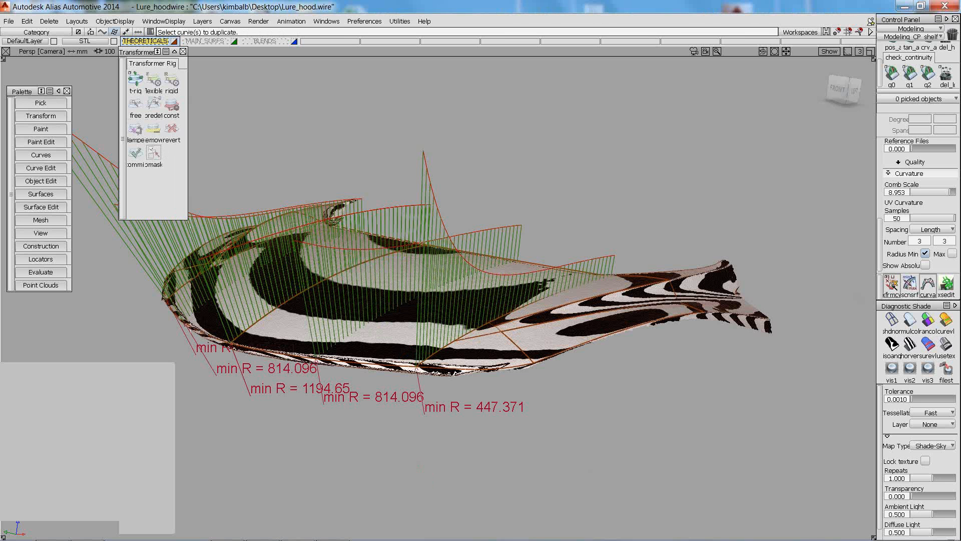
Start transforming CVs on the large theoretical surface, pick a CV row near its front edge, and hide the V curvature combs
click(891, 283)
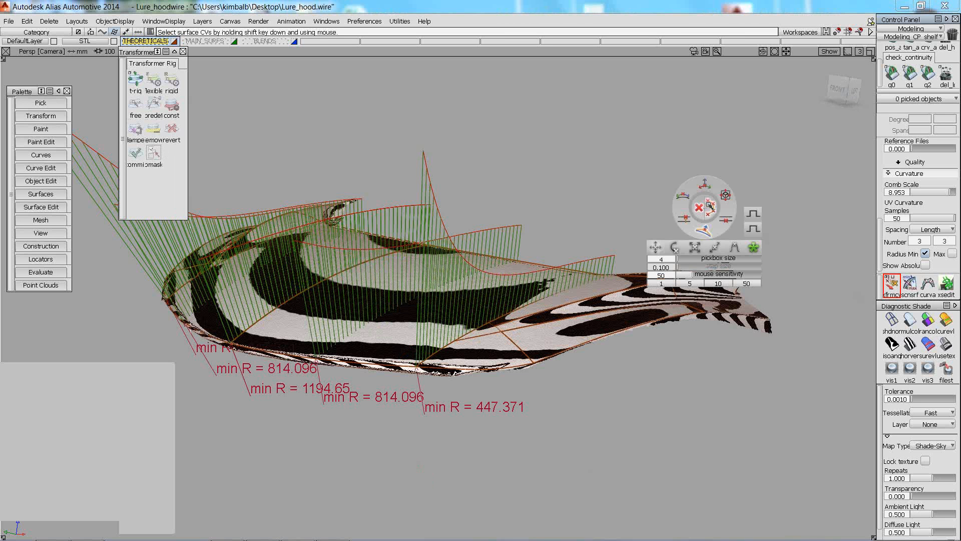
click(279, 320)
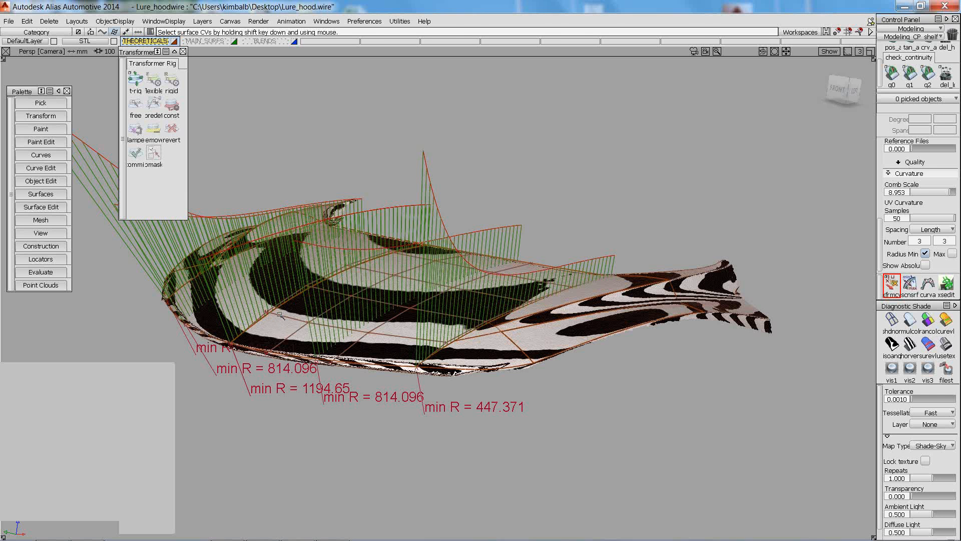
shift+click(280, 315)
alt+shift+drag(540, 311, 368, 378)
drag(880, 226, 880, 158)
click(952, 184)
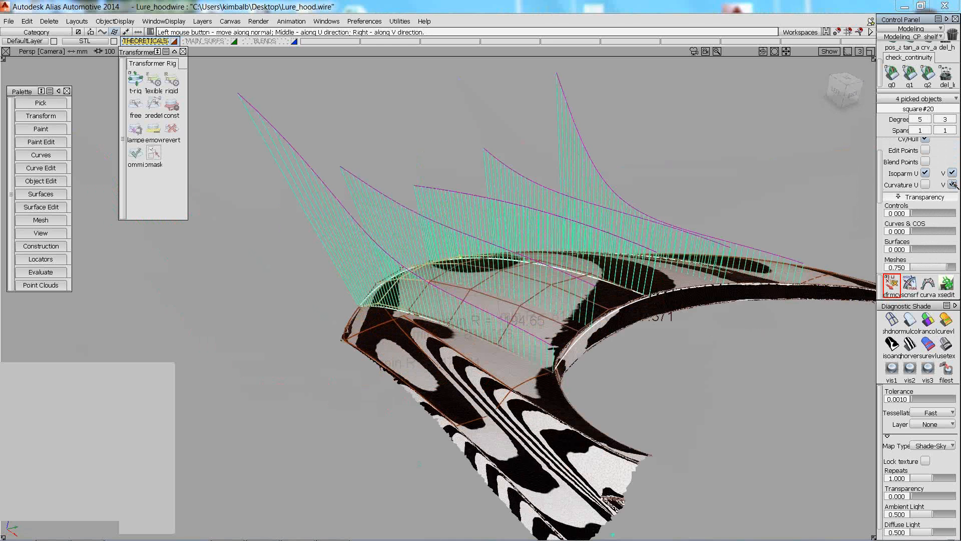
Switch to an orthographic side view and move the surface's CV rows near the hood's nose along their normals
alt+shift+drag(574, 272, 510, 313)
alt+shift+right_drag(510, 313, 517, 282)
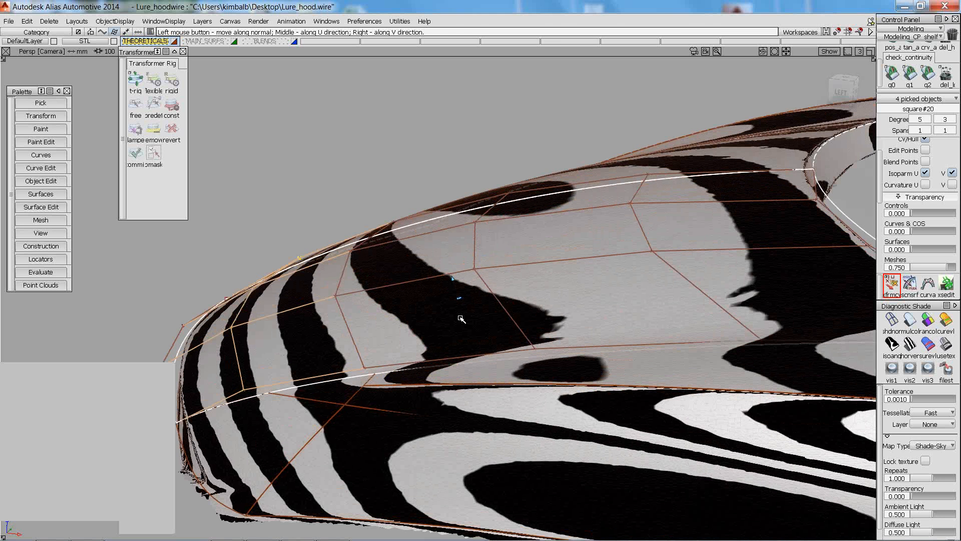
alt+shift+drag(461, 319, 345, 311)
alt+shift+click(864, 108)
click(802, 114)
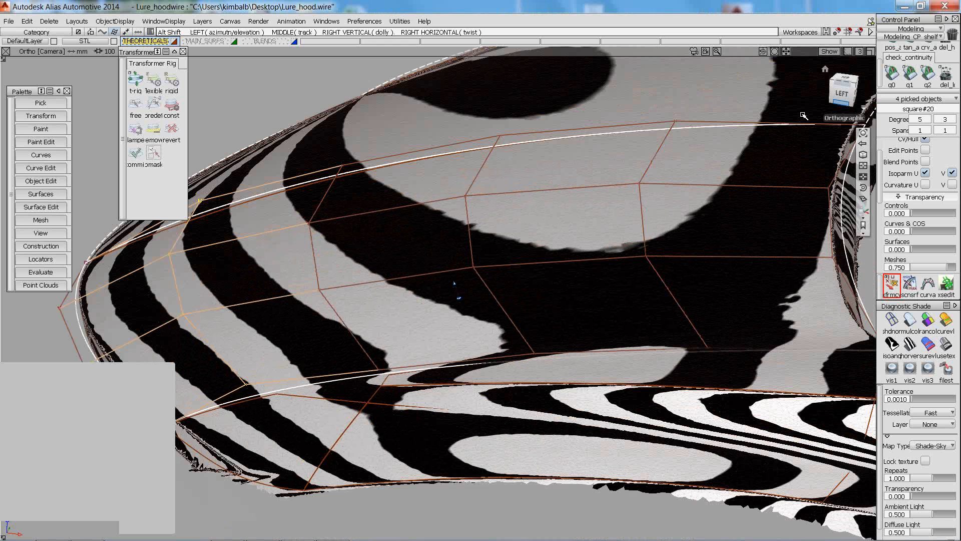
alt+shift+middle_drag(370, 302, 536, 308)
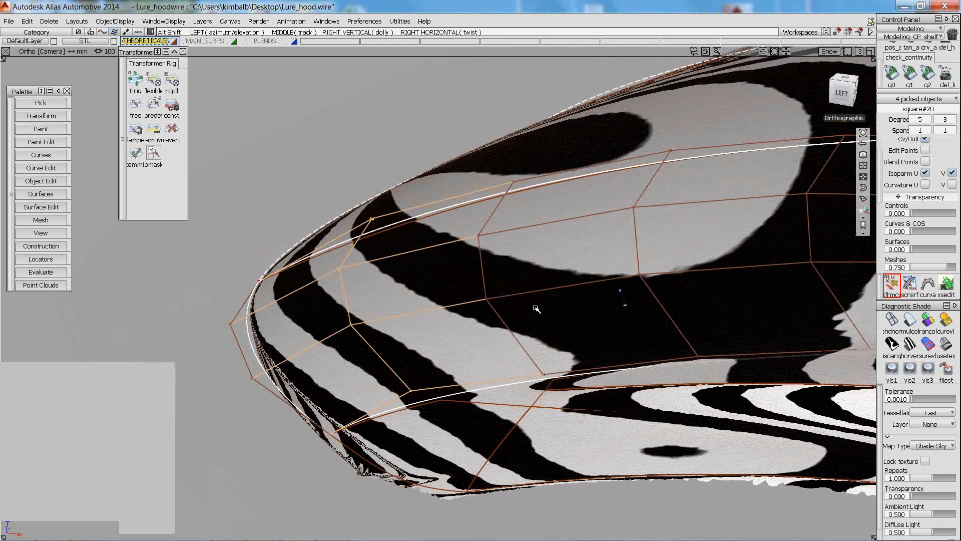
alt+shift+drag(537, 309, 538, 319)
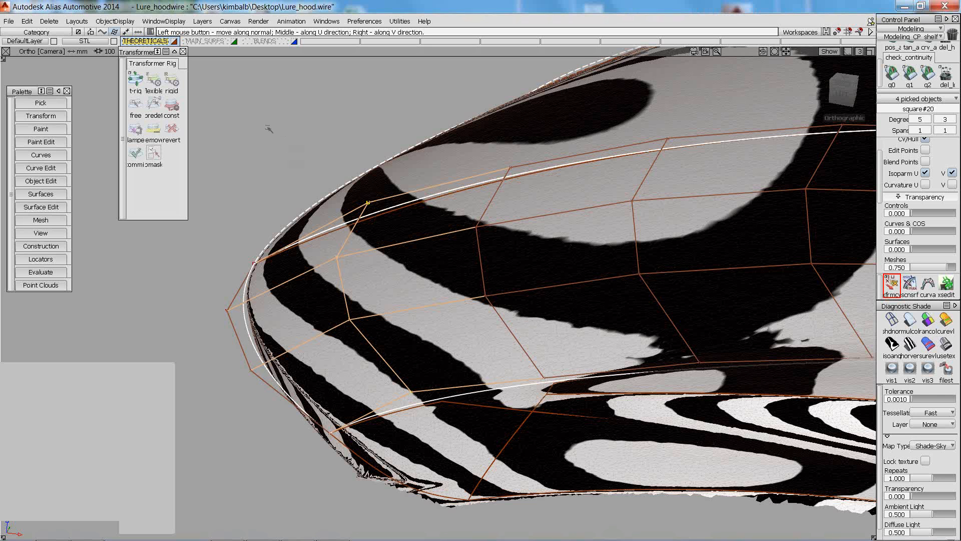
drag(271, 129, 188, 183)
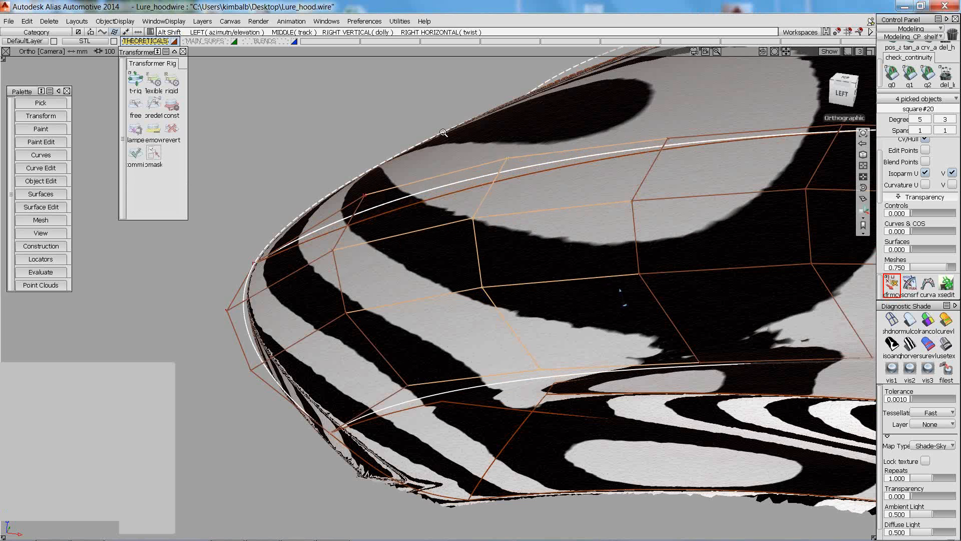
Slide three neighbouring CV rows behind the hood's nose slightly forward along the large theoretical surface's hulls
alt+shift+right_drag(443, 133, 442, 135)
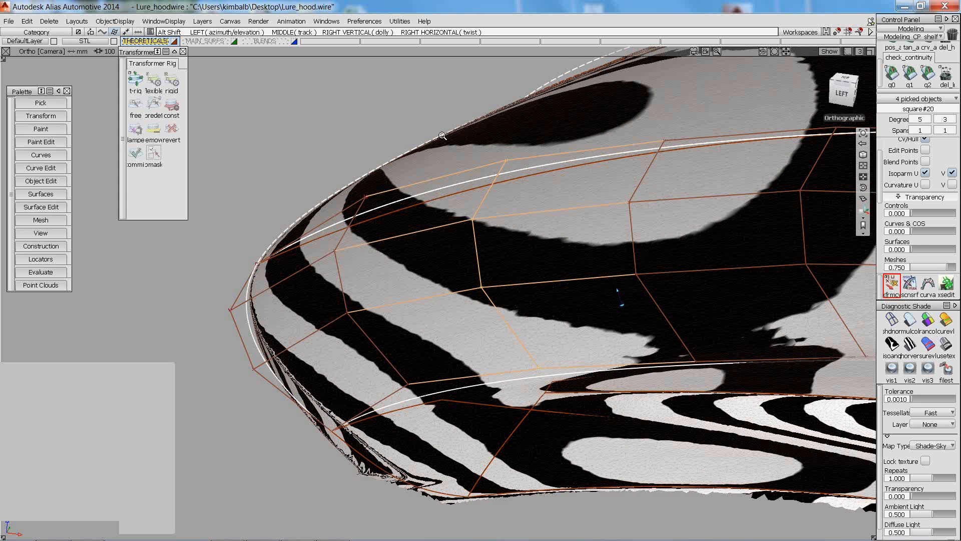
alt+shift+drag(402, 216, 413, 206)
click(333, 210)
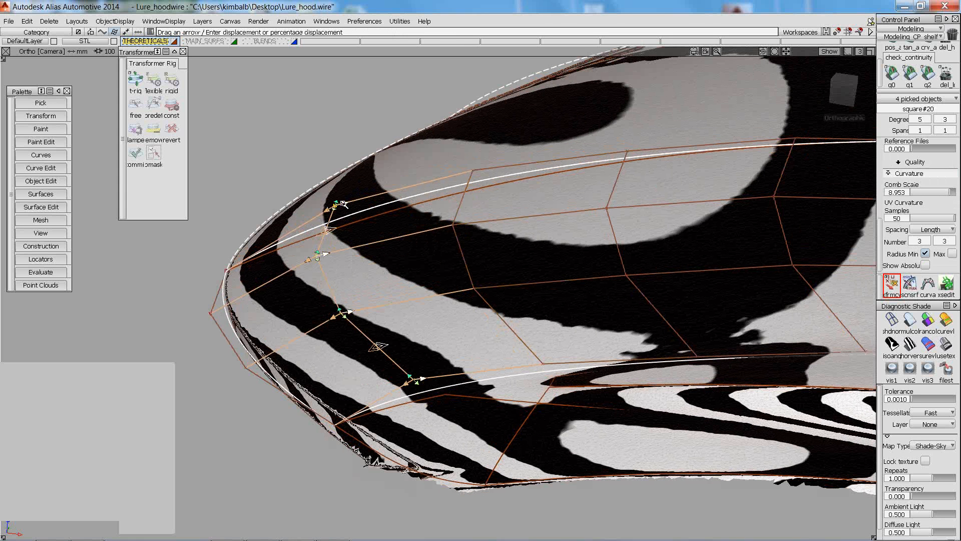
drag(343, 204, 373, 98)
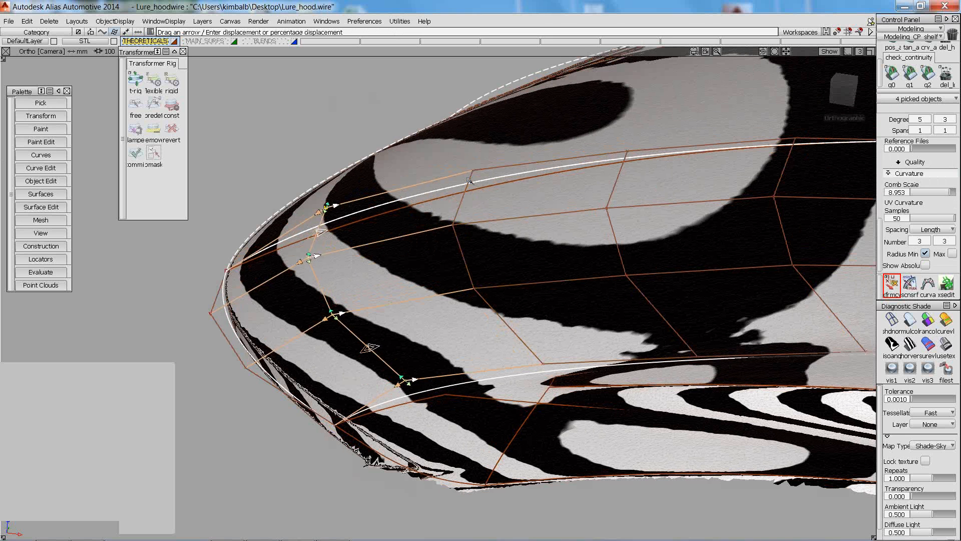
click(481, 170)
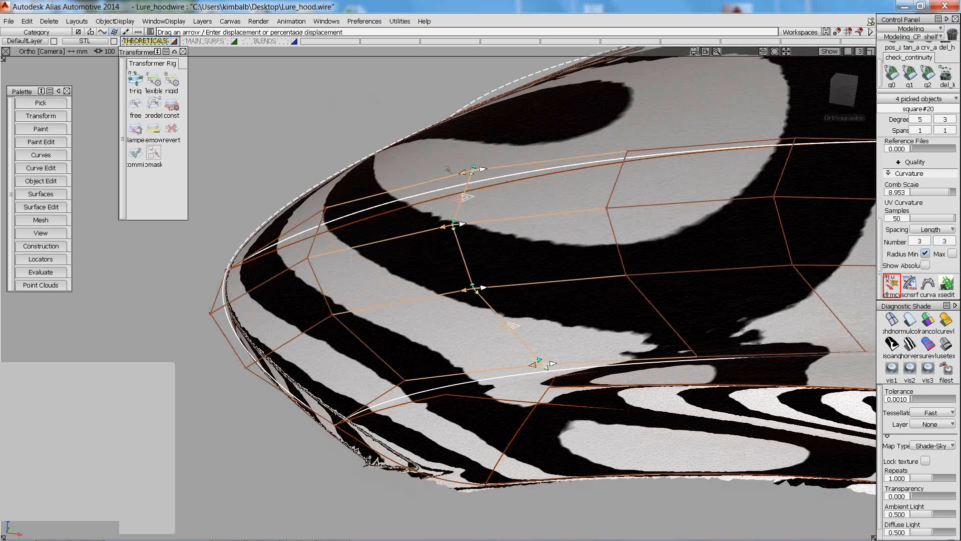
drag(448, 169, 610, 188)
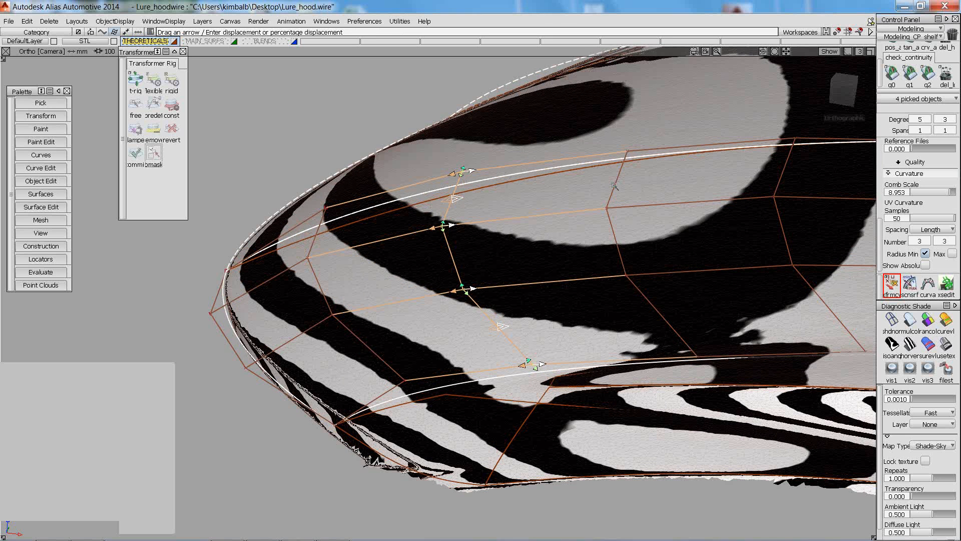
click(615, 186)
drag(693, 183, 313, 248)
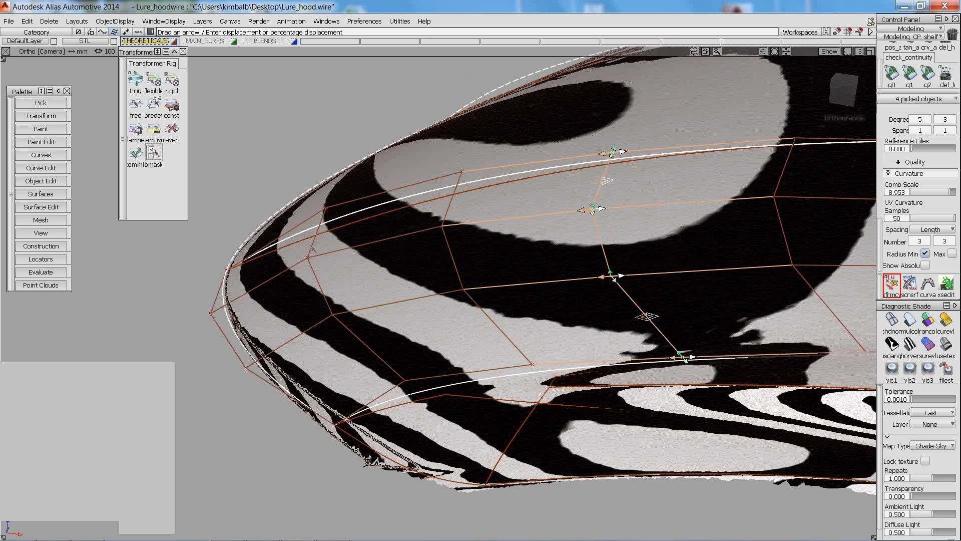
Adjust the CV row closest behind the nose along its normals, deselect the surface and check the hood from an angle
click(313, 248)
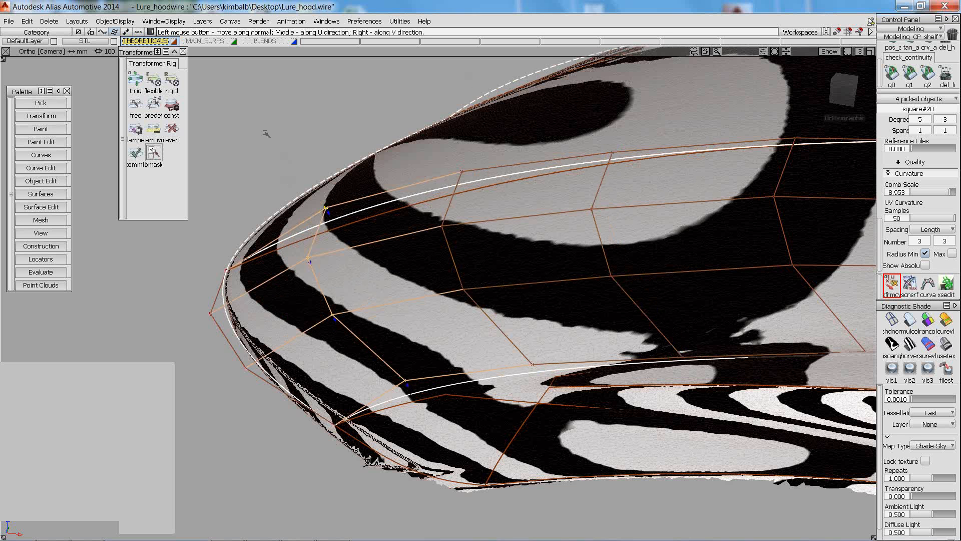
mouse_move(277, 133)
mouse_down()
mouse_move(316, 114)
mouse_move(476, 172)
mouse_up()
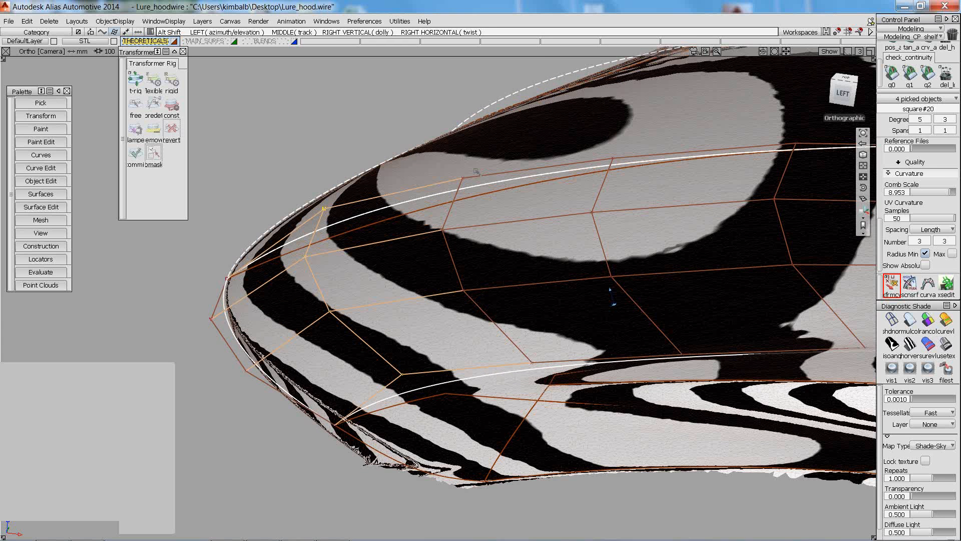
alt+shift+right_drag(476, 171, 512, 211)
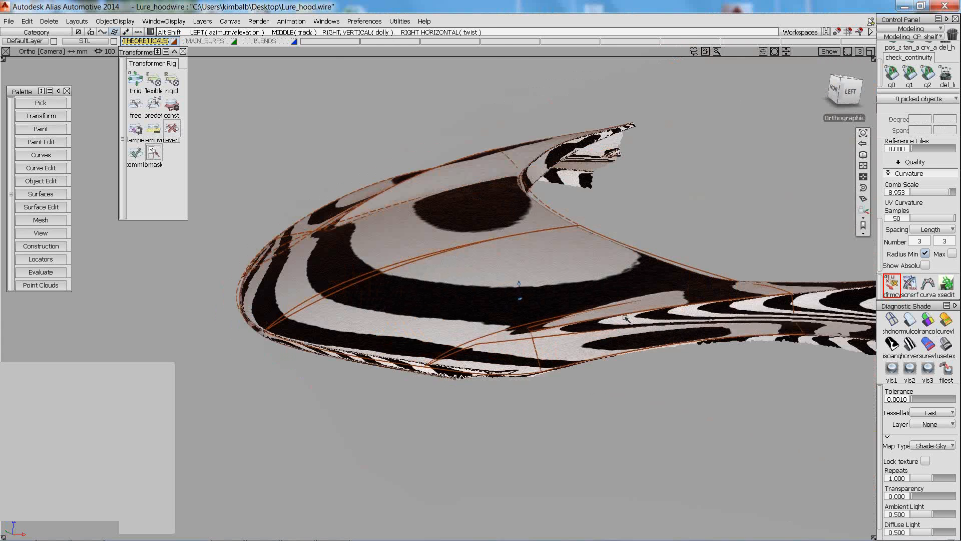
alt+shift+drag(626, 318, 637, 335)
alt+shift+right_drag(636, 334, 641, 312)
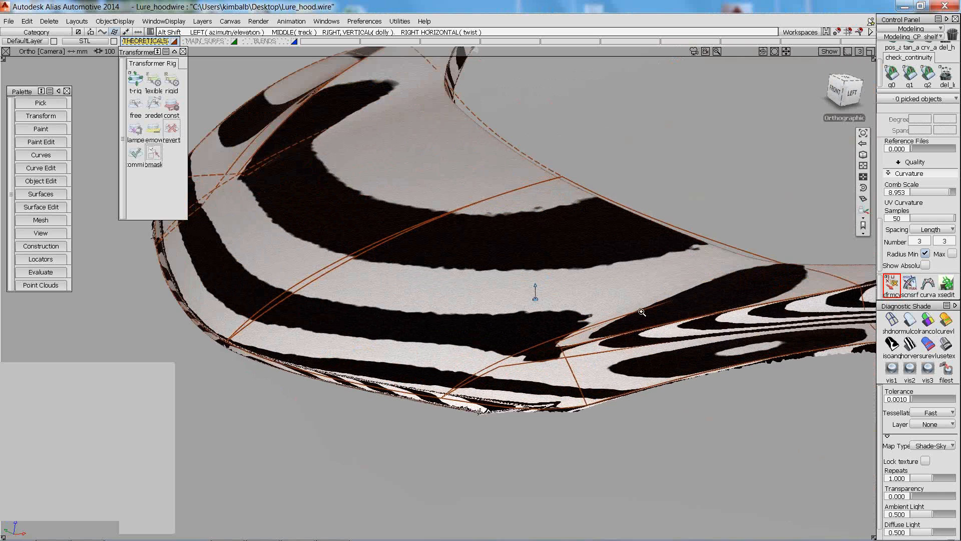
alt+shift+drag(642, 311, 390, 306)
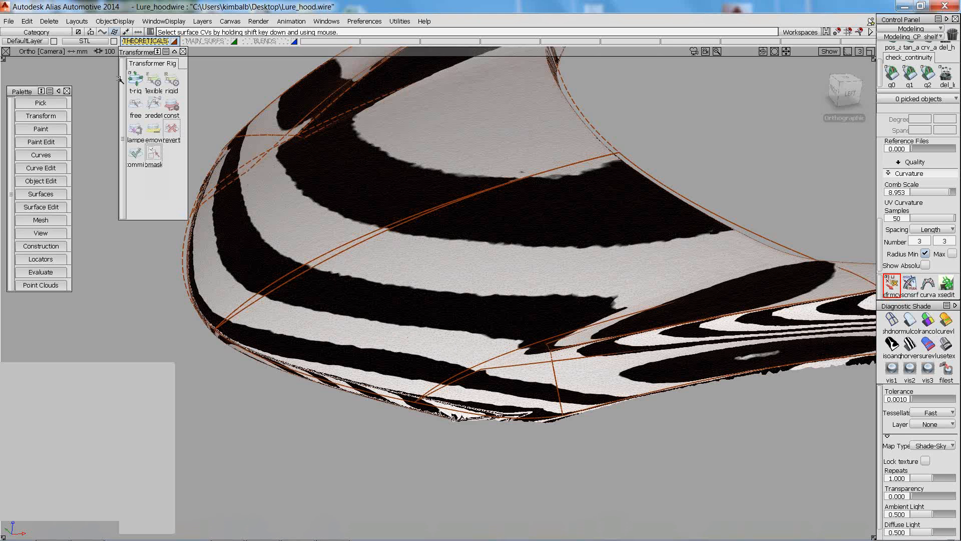
Open Lure_hood.wire from the Desktop again without deleting the existing objects
click(10, 22)
click(19, 45)
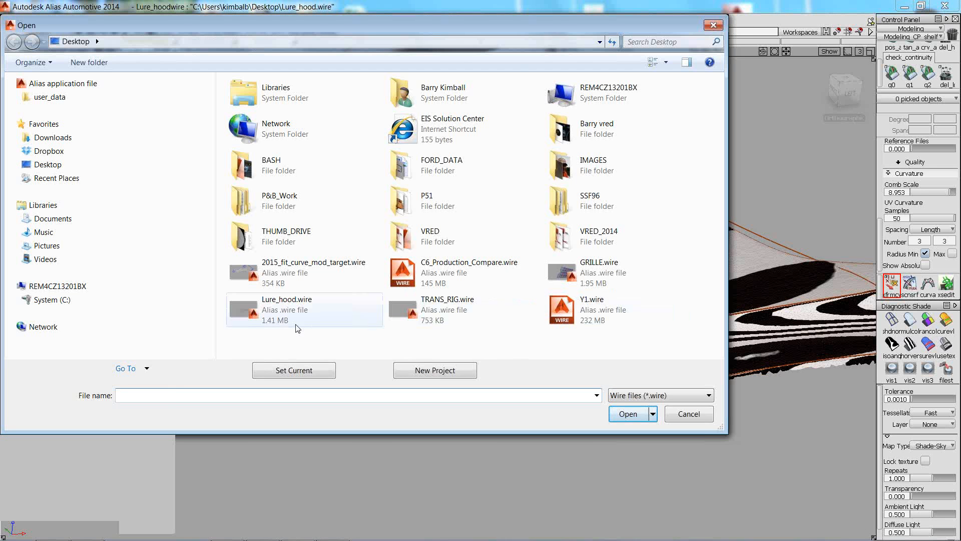
click(251, 310)
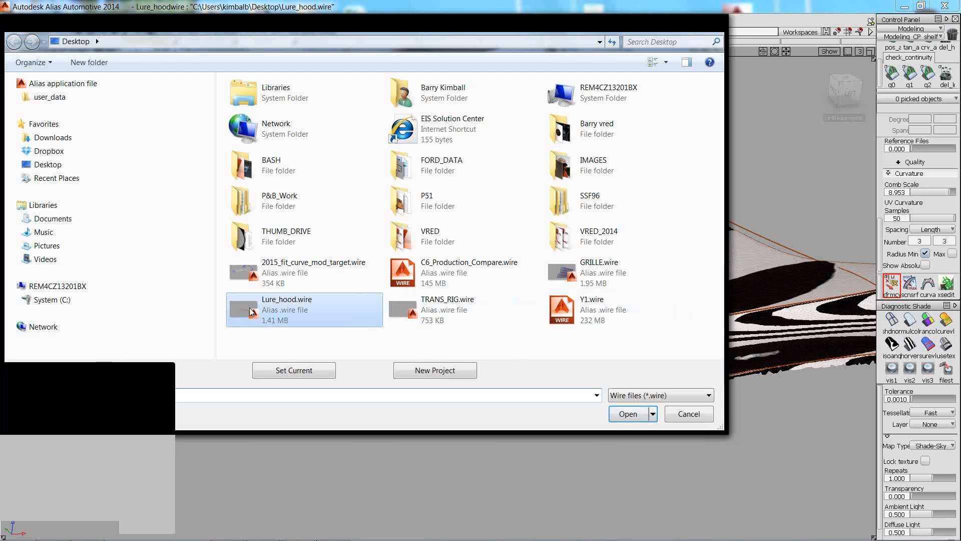
double_click(252, 310)
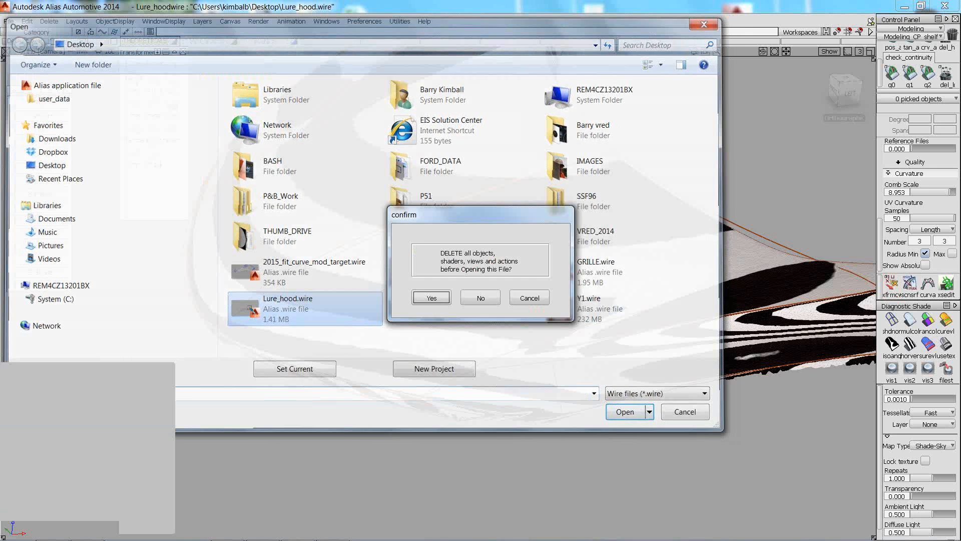
click(477, 295)
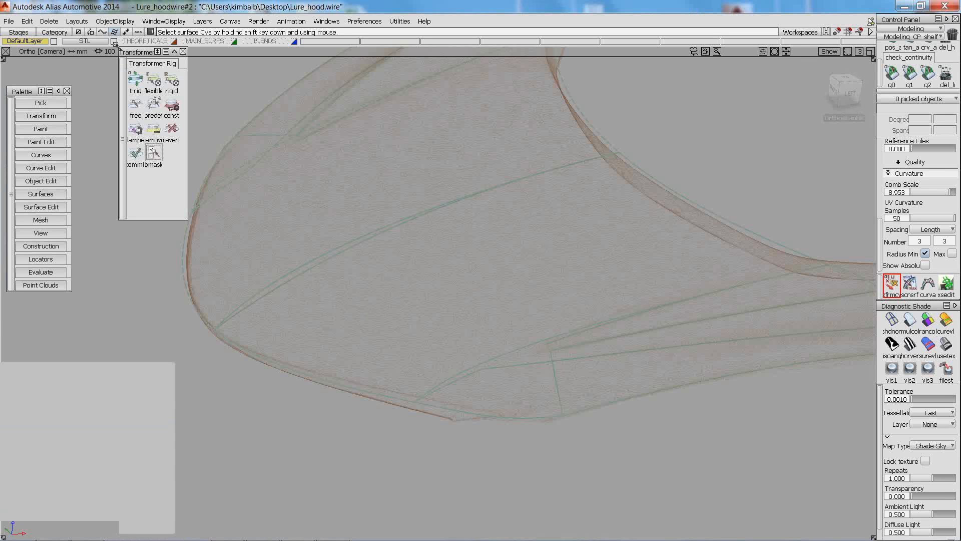
Copy the large theoretical surface from the reopened file, paste it into the modified hood's stage, and deselect it
click(174, 42)
click(425, 261)
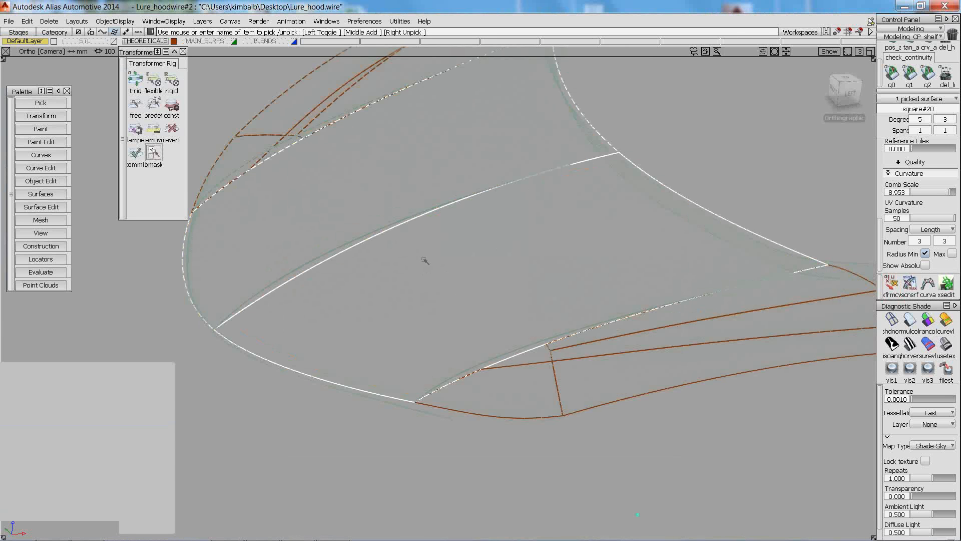
click(18, 32)
click(22, 50)
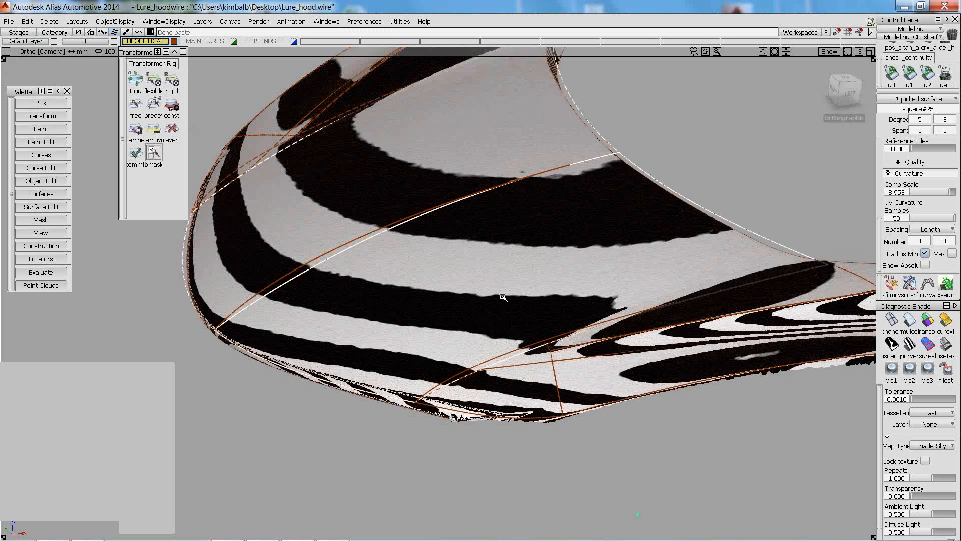
click(502, 257)
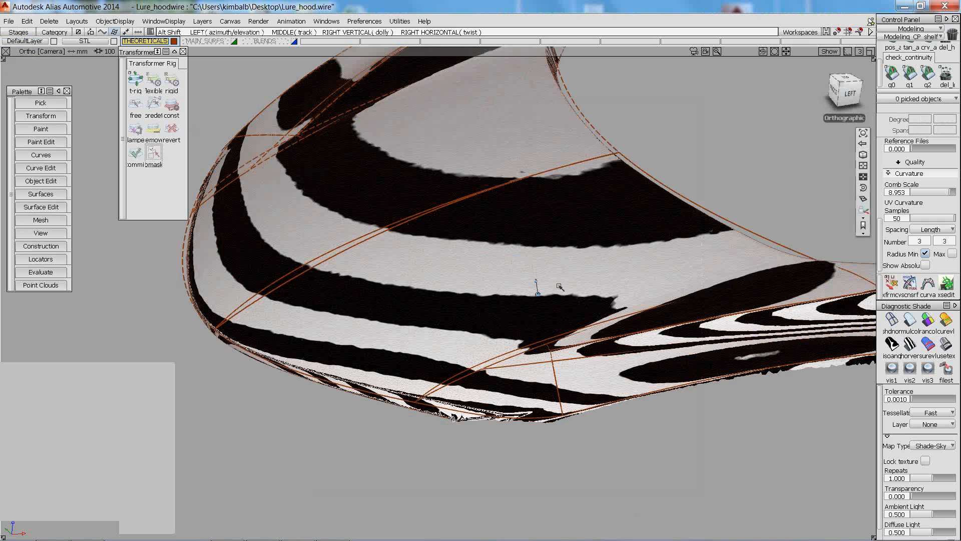
Duplicate the outer lower edge of the hood's side theoretical surface as a curve
alt+shift+middle_drag(559, 286, 527, 280)
alt+shift+drag(527, 281, 613, 379)
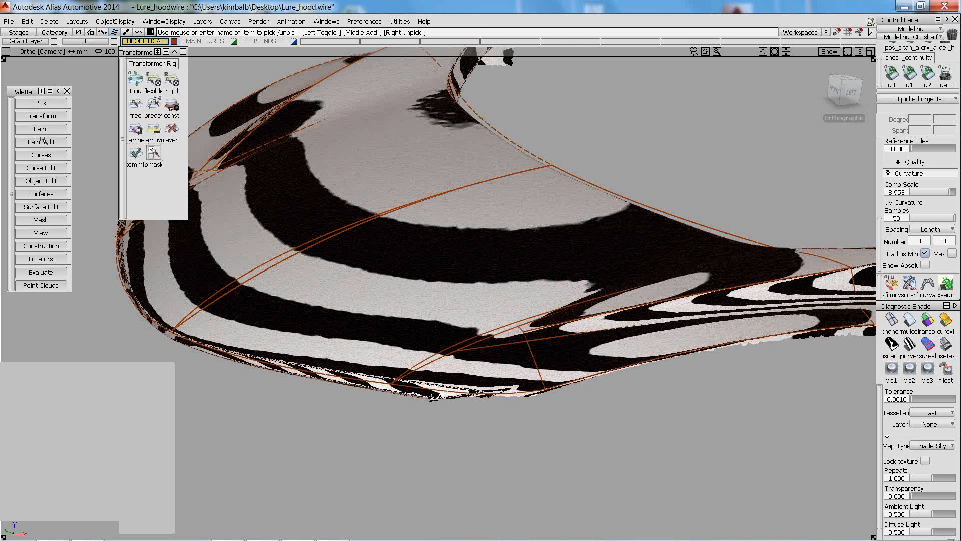
click(35, 168)
click(255, 167)
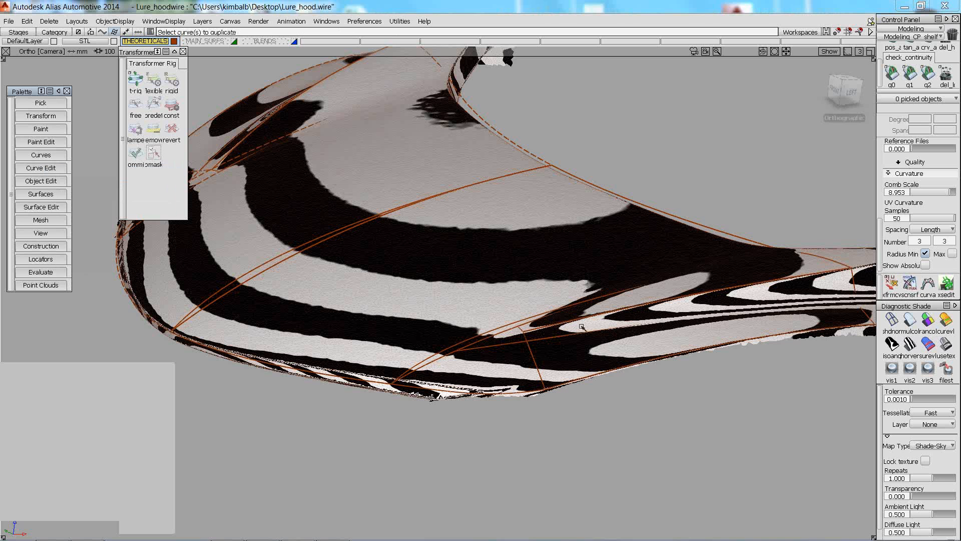
click(607, 373)
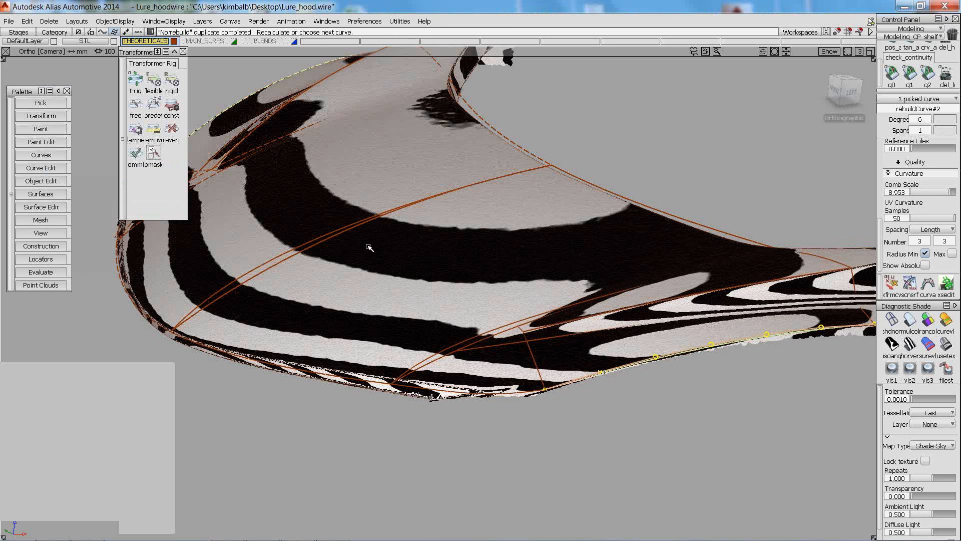
Hide the STL scan layer and make the four side theoretical surfaces invisible, leaving the large surfaces and duplicated curves
key(alt+shift)
alt+shift+drag(360, 244, 500, 286)
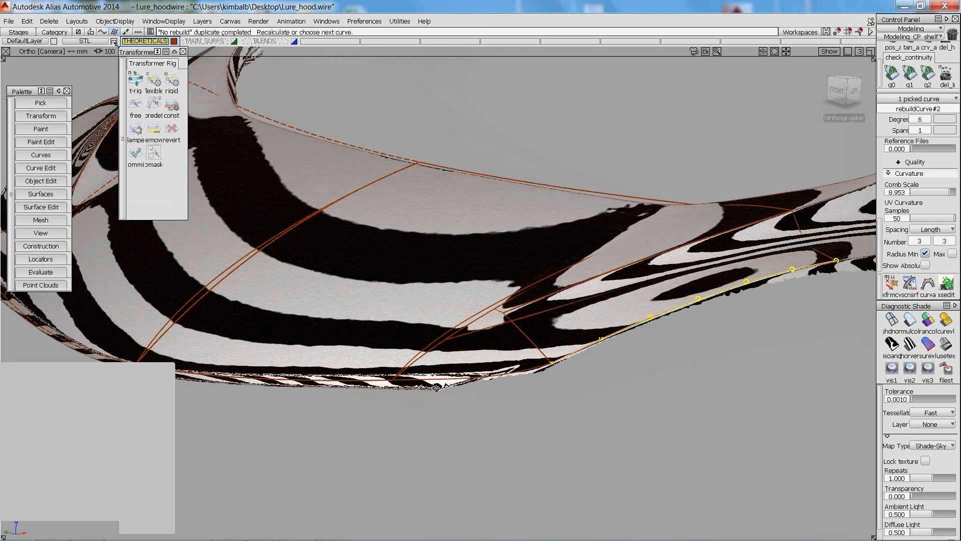
click(114, 42)
ctrl+shift+click(543, 304)
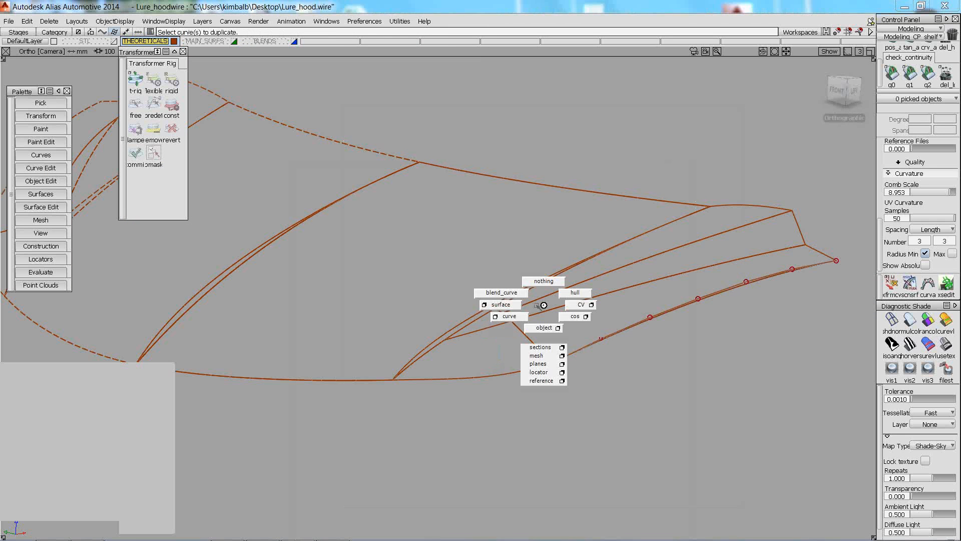
mouse_move(536, 304)
ctrl+shift+mouse_down()
mouse_move(502, 305)
mouse_move(528, 318)
ctrl+shift+mouse_up()
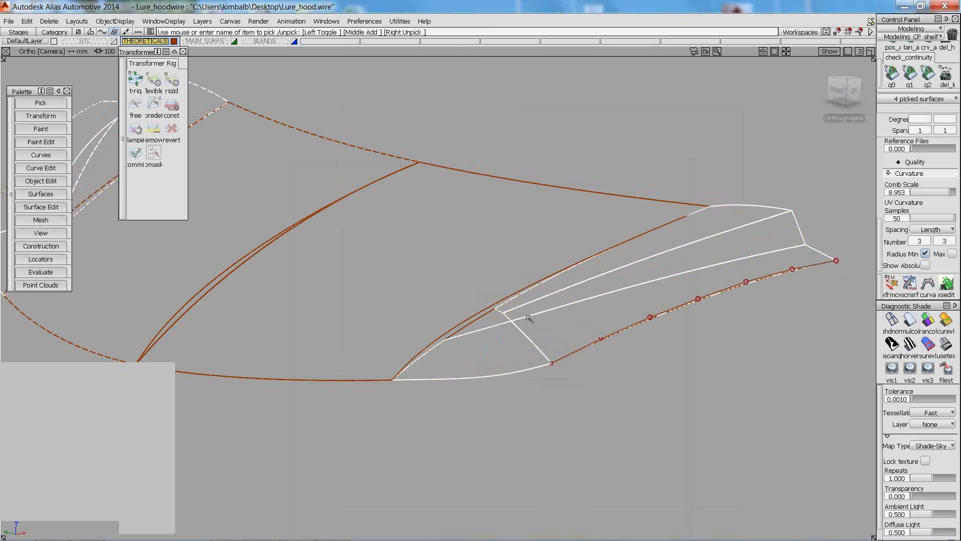
click(115, 21)
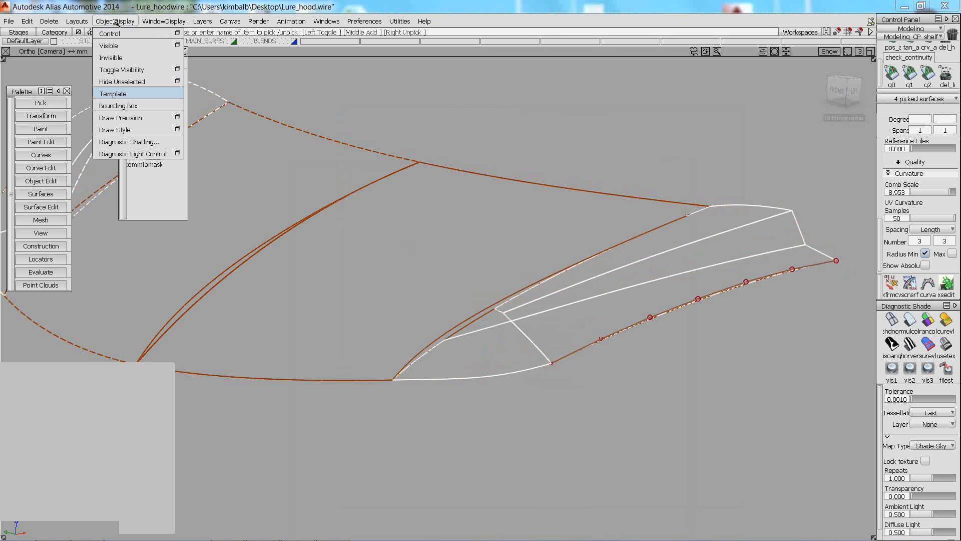
click(115, 58)
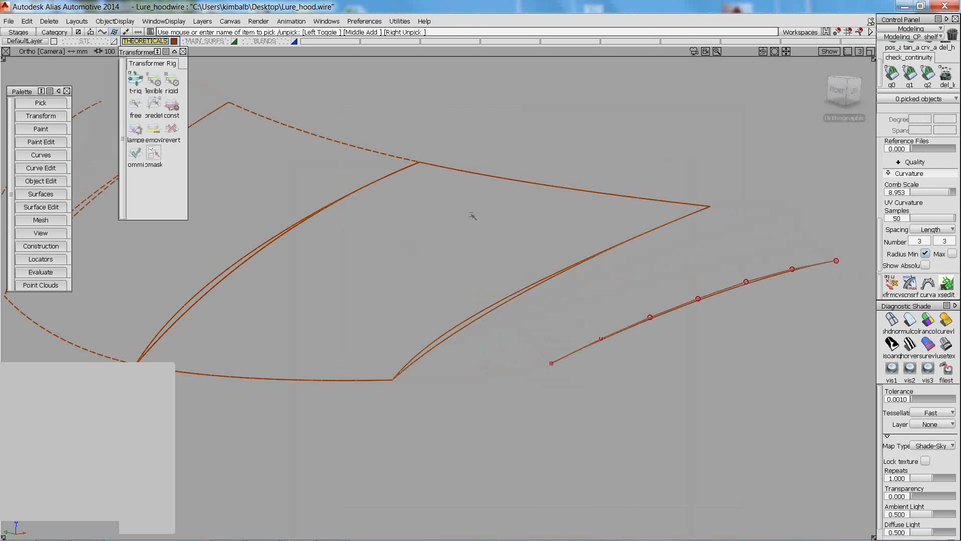
Start a Skin surface from the large theoretical surface's side edge towards the duplicated outer curve
alt+shift+drag(507, 261, 526, 248)
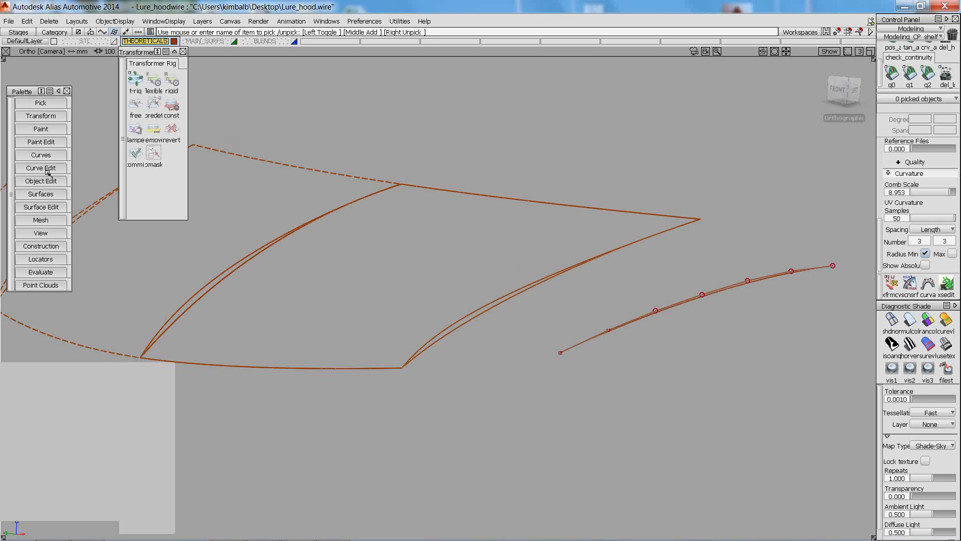
click(43, 193)
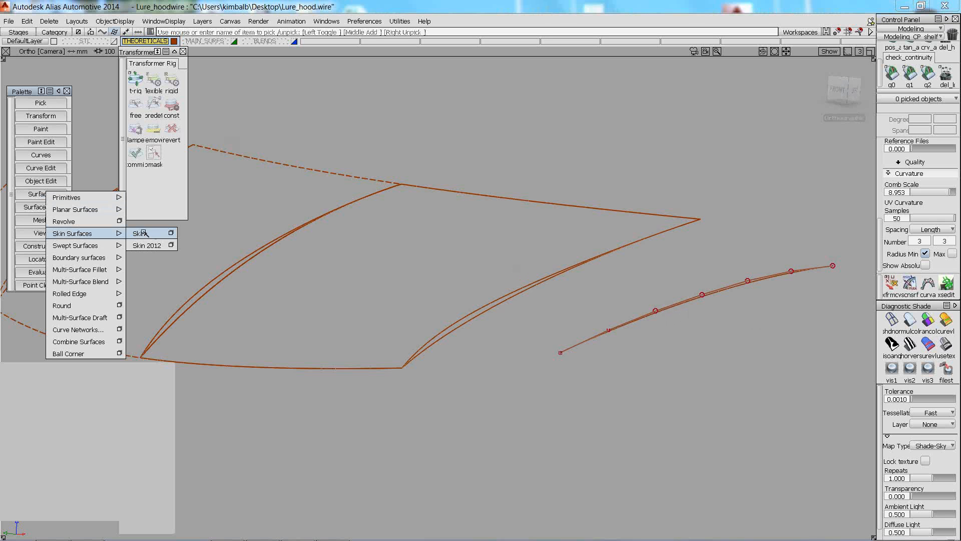
click(143, 234)
click(465, 326)
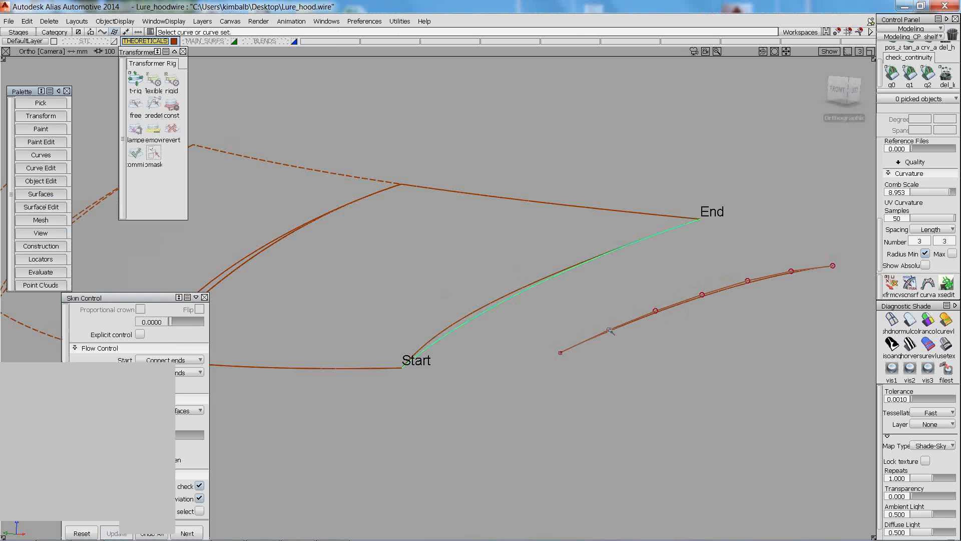
Skin both overlapping hood surface edges to the rebuilt outer curve and remove the leftover check markers
click(607, 327)
ctrl+shift+drag(599, 322, 603, 268)
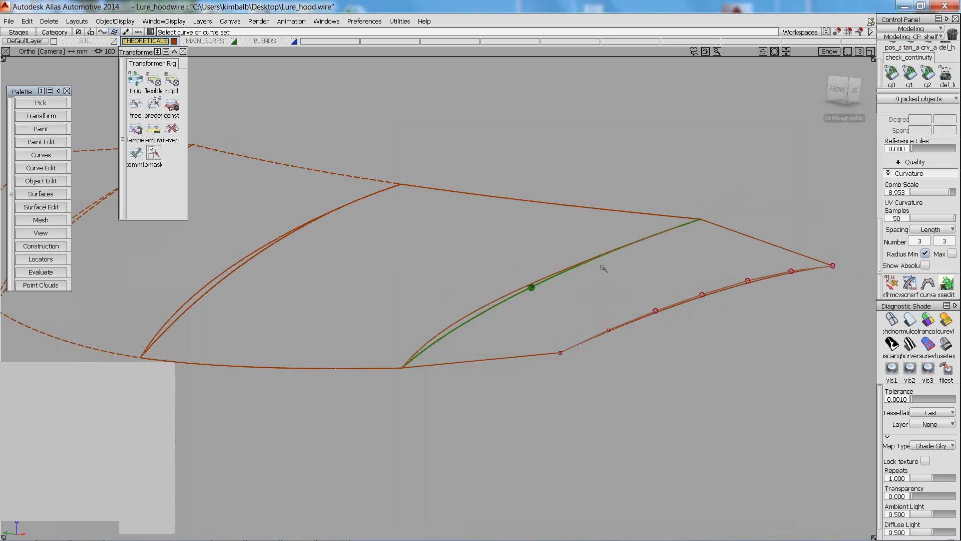
click(463, 322)
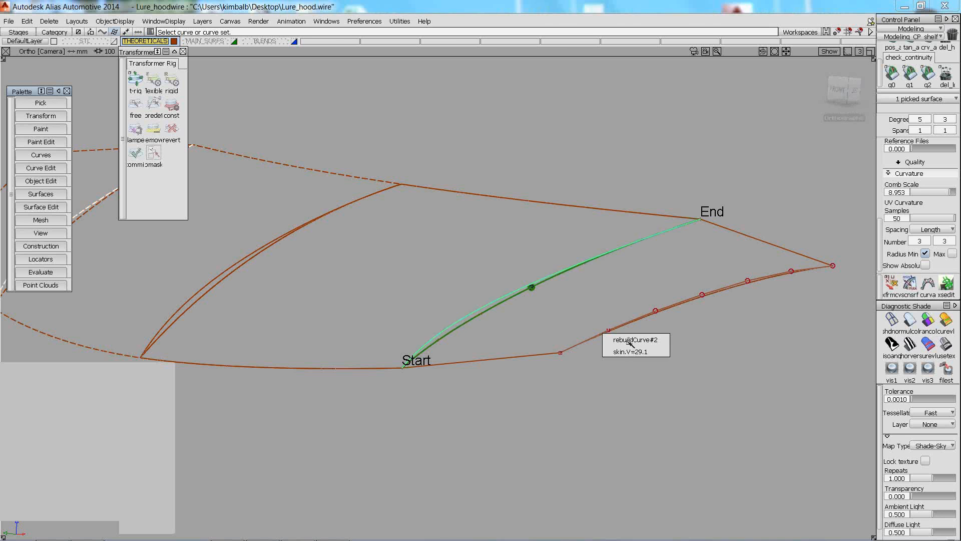
click(603, 334)
ctrl+shift+drag(507, 393, 448, 337)
click(49, 22)
click(67, 58)
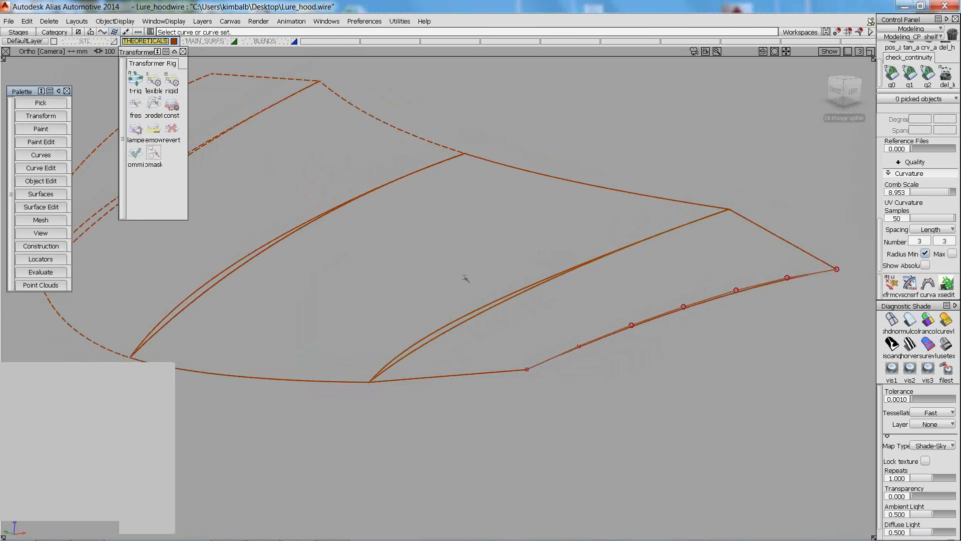
Display the CVs and hulls of the two overlapping large hood surfaces
alt+shift+drag(470, 300, 477, 274)
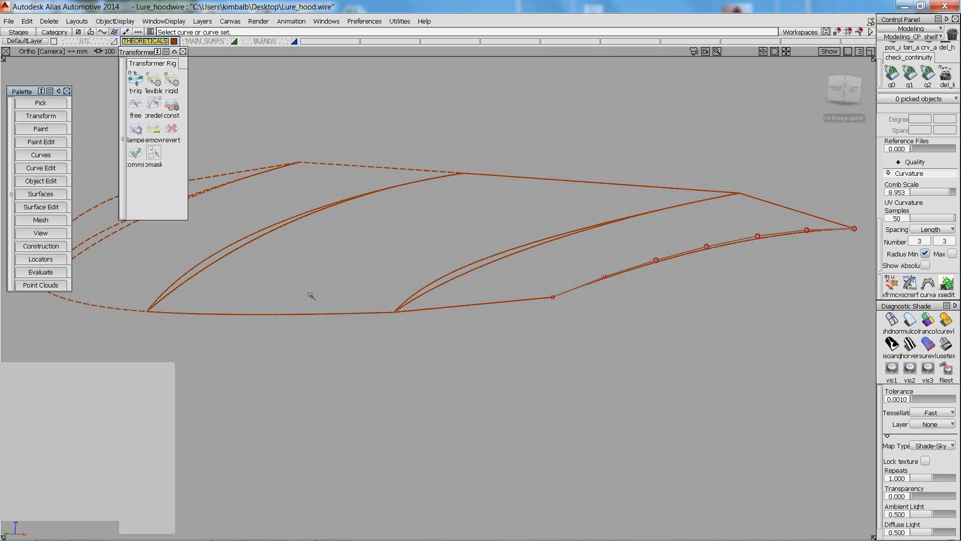
ctrl+shift+drag(516, 201, 490, 199)
drag(502, 186, 516, 165)
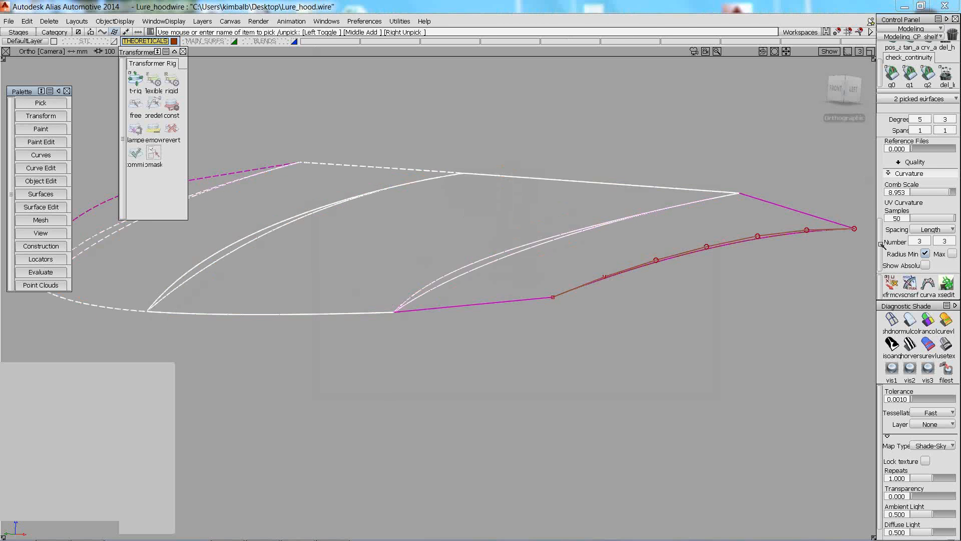
scroll(921, 162, down, 3)
click(925, 148)
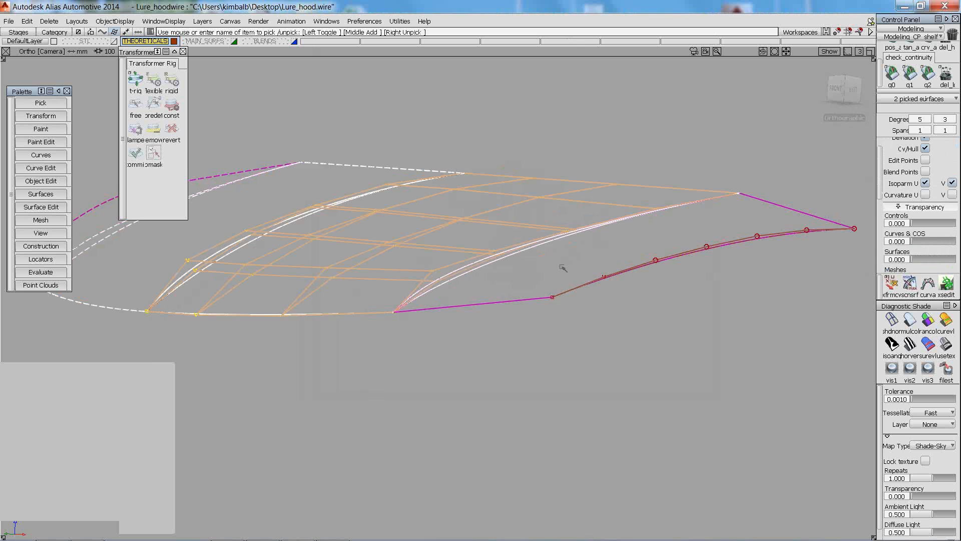
alt+shift+drag(562, 269, 424, 321)
ctrl+shift+drag(424, 321, 431, 388)
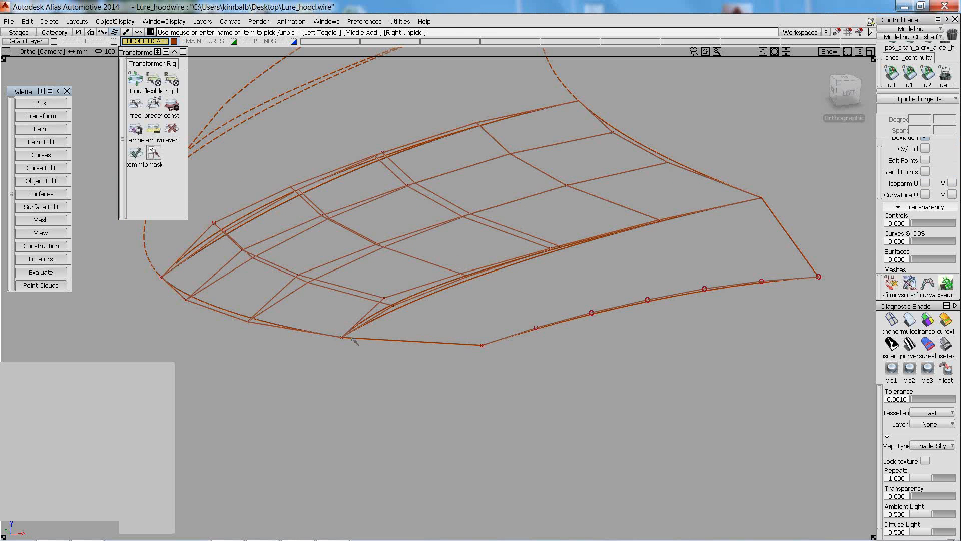
Pick groups of CVs on the two large hood surfaces to examine how their hull rows line up
key(alt+shift)
alt+shift+drag(294, 365, 243, 305)
alt+shift+right_drag(243, 305, 251, 272)
alt+shift+middle_drag(251, 273, 360, 279)
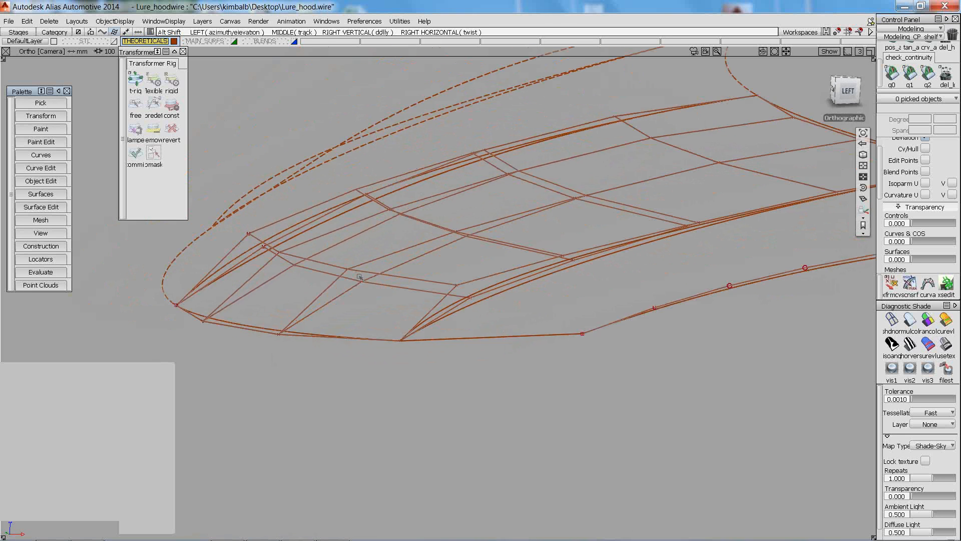
alt+shift+drag(360, 279, 279, 240)
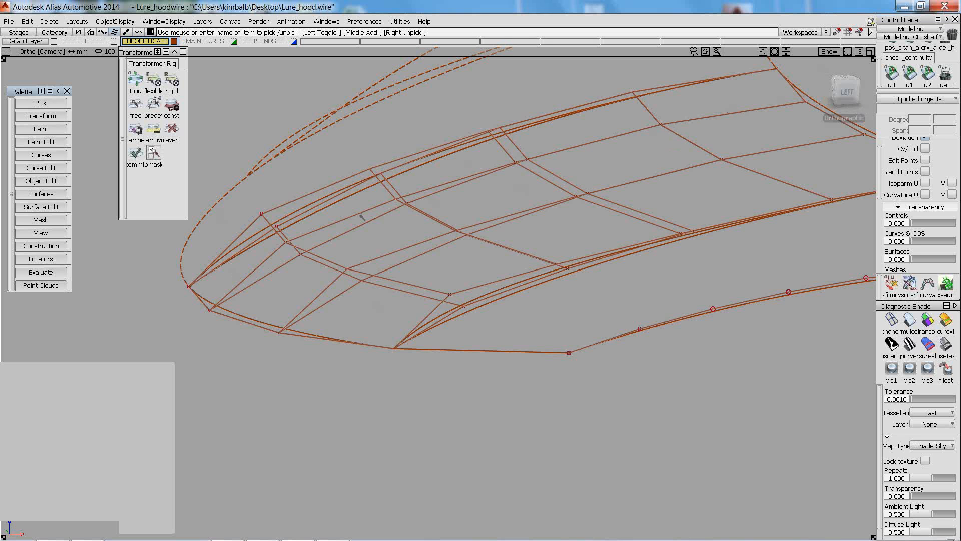
ctrl+shift+drag(303, 201, 301, 217)
drag(246, 134, 576, 262)
drag(631, 207, 744, 274)
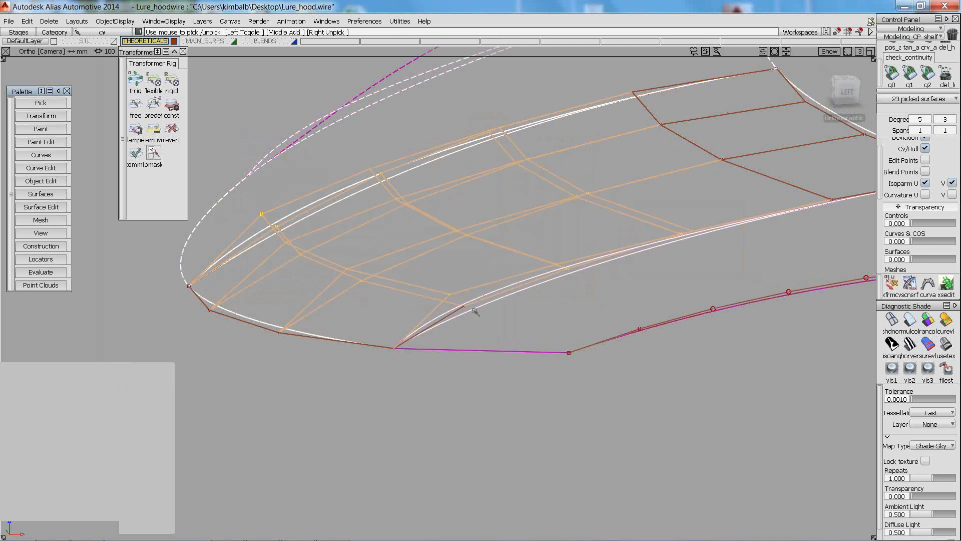
drag(458, 318, 498, 287)
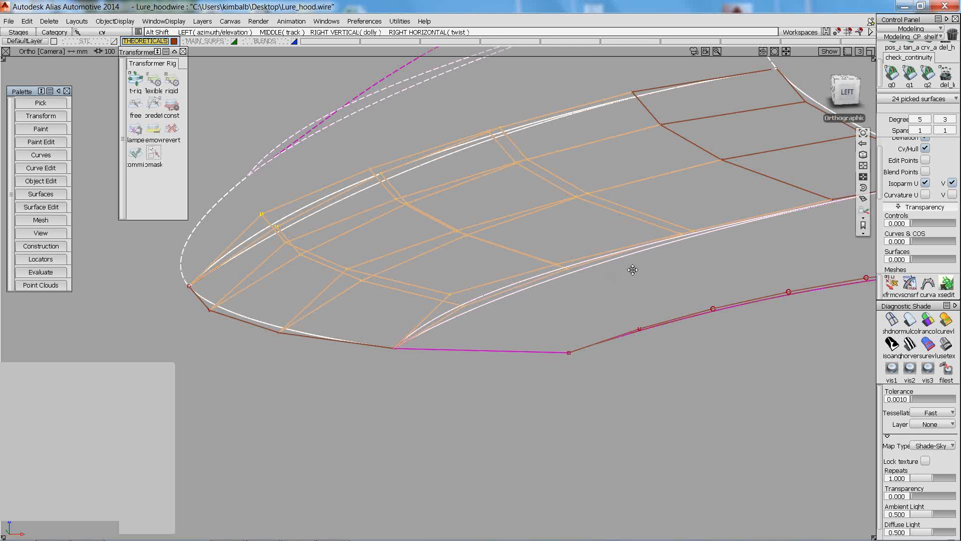
Display the CVs and hulls of the skin surfaces between the large hood surfaces and the outer curve
alt+shift+middle_drag(630, 269, 510, 289)
ctrl+shift+drag(532, 357, 531, 317)
ctrl+shift+drag(642, 289, 566, 289)
click(573, 335)
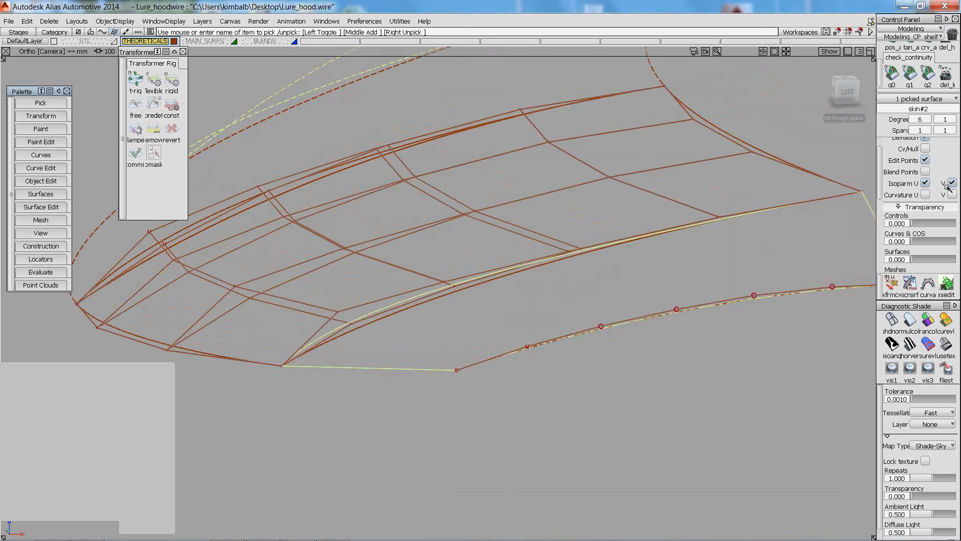
click(926, 149)
ctrl+shift+drag(392, 424, 392, 391)
ctrl+shift+drag(483, 370, 386, 369)
click(387, 368)
click(405, 376)
click(925, 172)
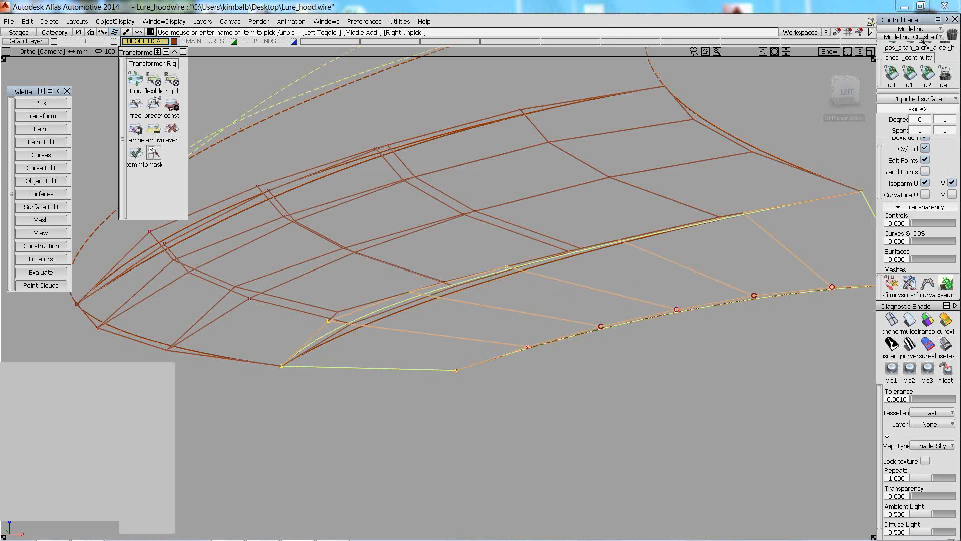
alt+shift+drag(603, 311, 623, 314)
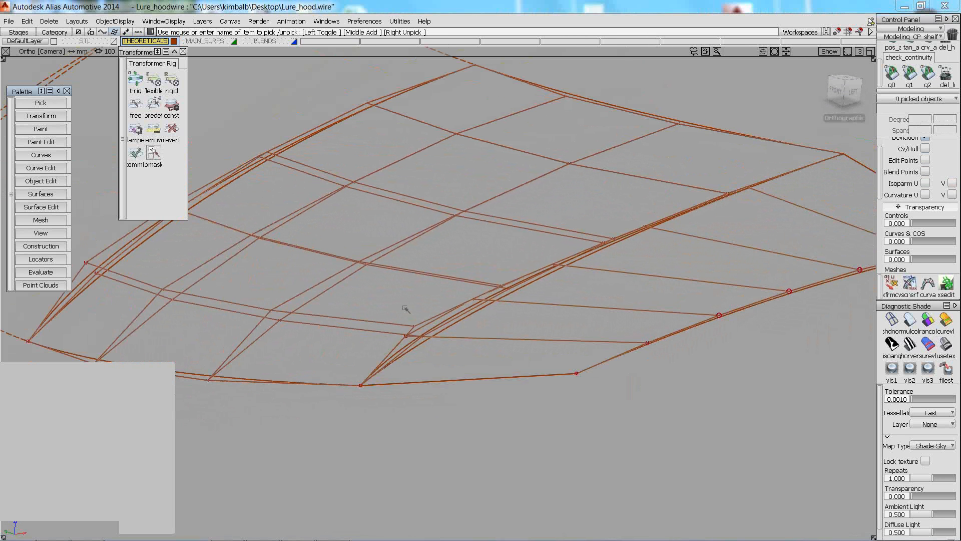
Pick one of the large hood surfaces to check its degree and span values against the skins
ctrl+shift+drag(405, 309, 360, 316)
click(347, 329)
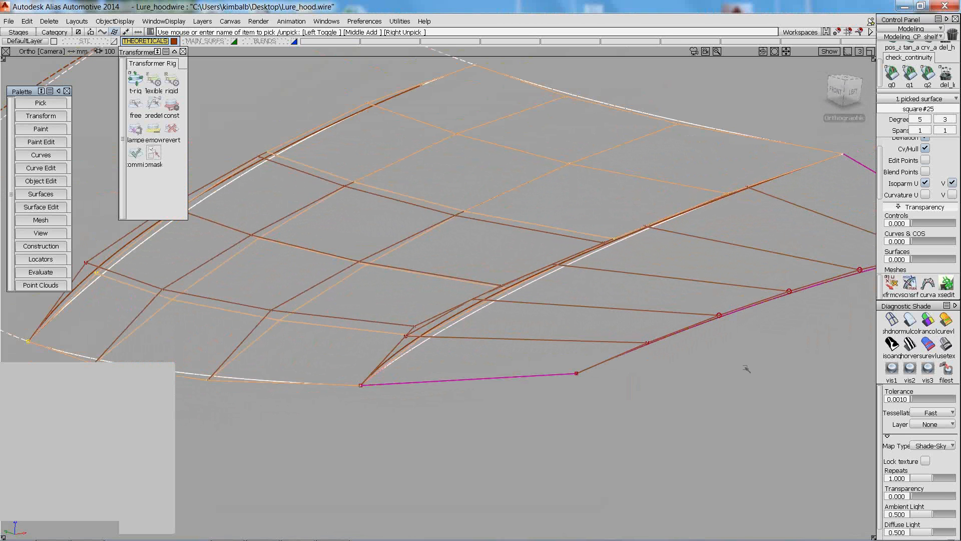
ctrl+shift+drag(712, 304, 694, 320)
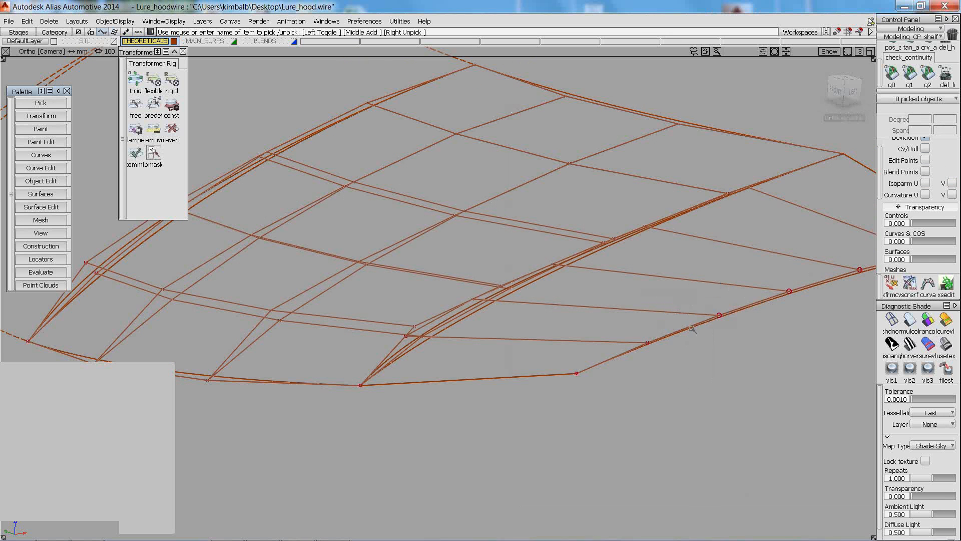
Set the outer edge curve to degree 5 with 1 span and accept the rebuild
click(696, 323)
drag(929, 118, 925, 200)
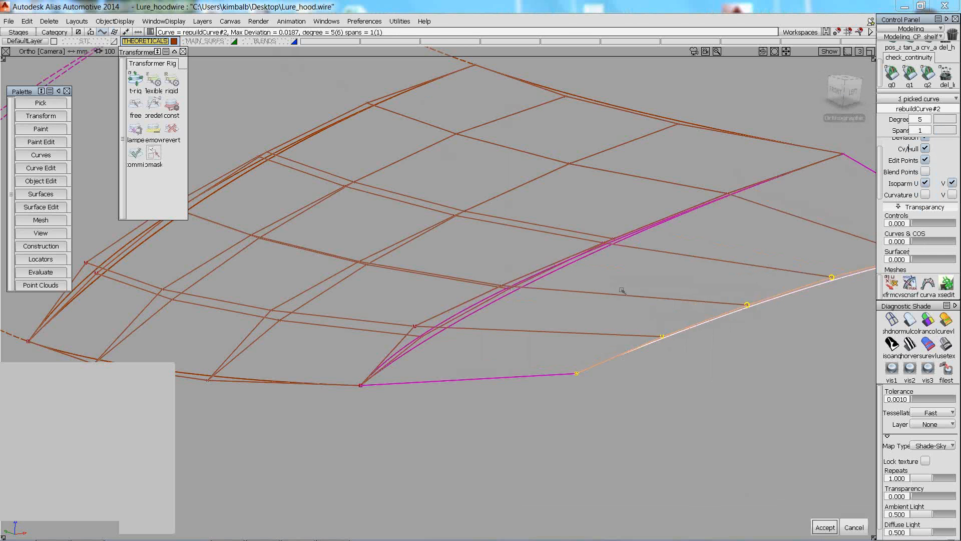
click(826, 529)
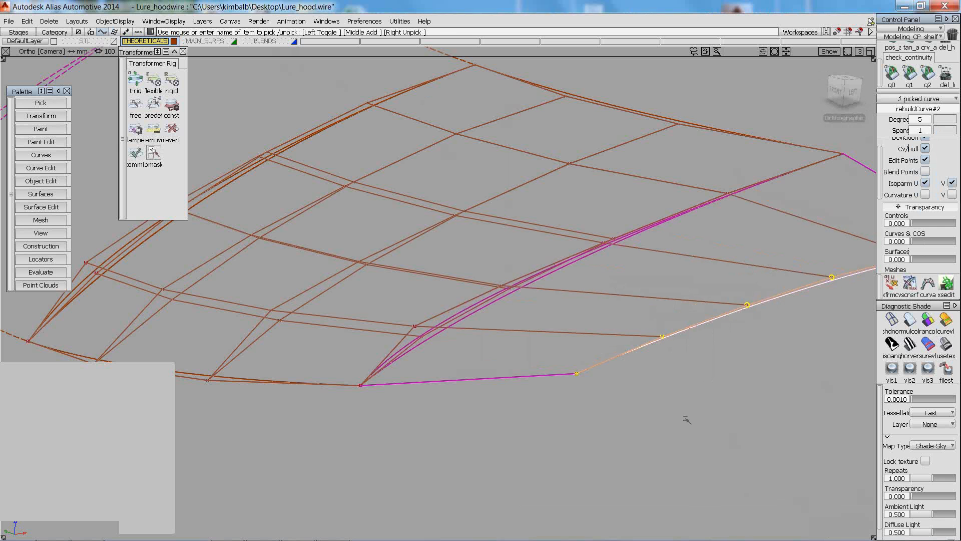
ctrl+shift+drag(681, 408, 676, 386)
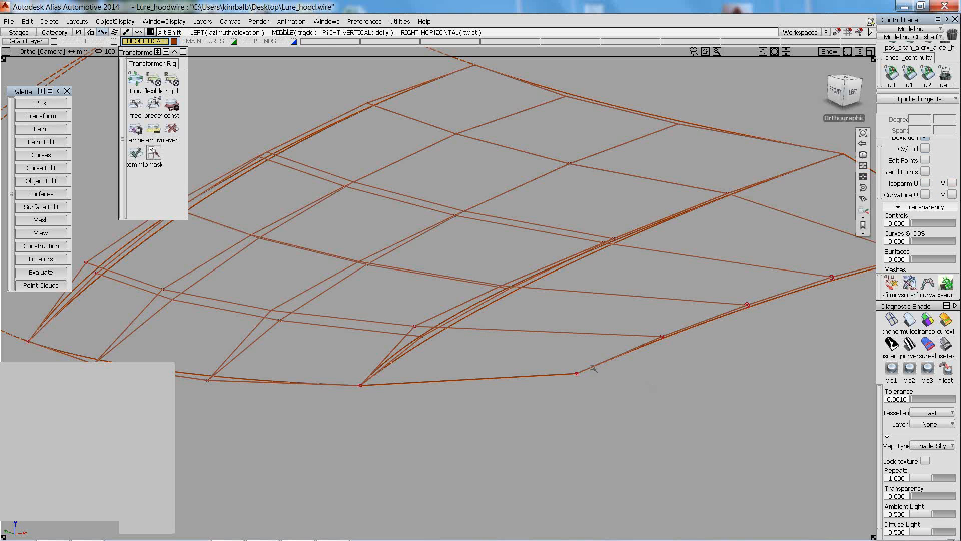
Attach the first large hood surface to its adjoining skin with the Connect type, removing construction history, and display the CVs and hulls
alt+shift+drag(593, 368, 350, 304)
alt+shift+drag(425, 300, 375, 360)
alt+shift+right_drag(376, 361, 446, 326)
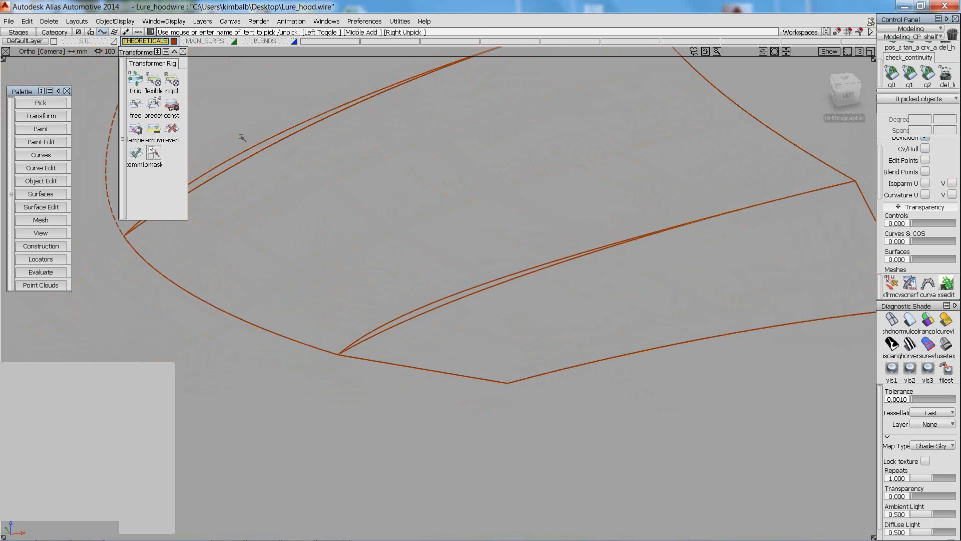
click(41, 182)
mouse_move(70, 185)
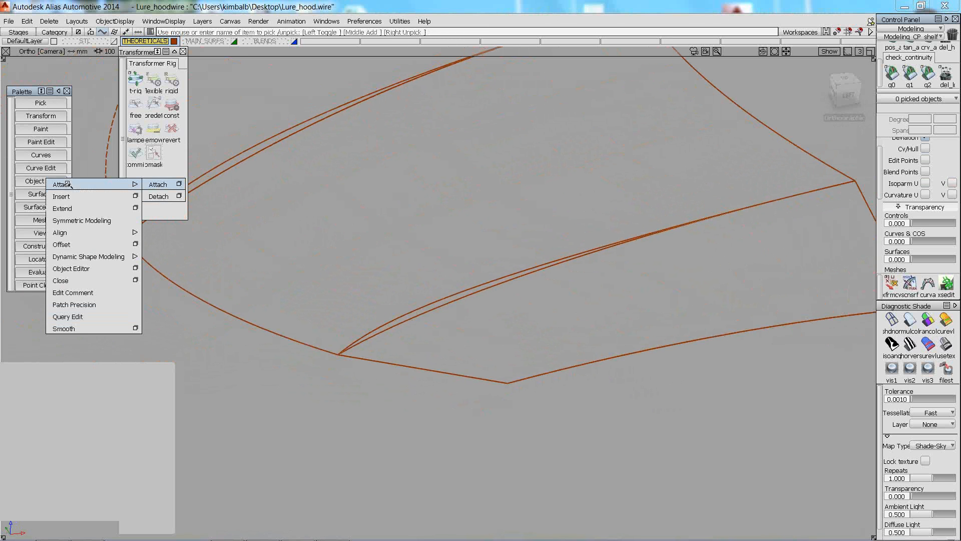
double_click(163, 184)
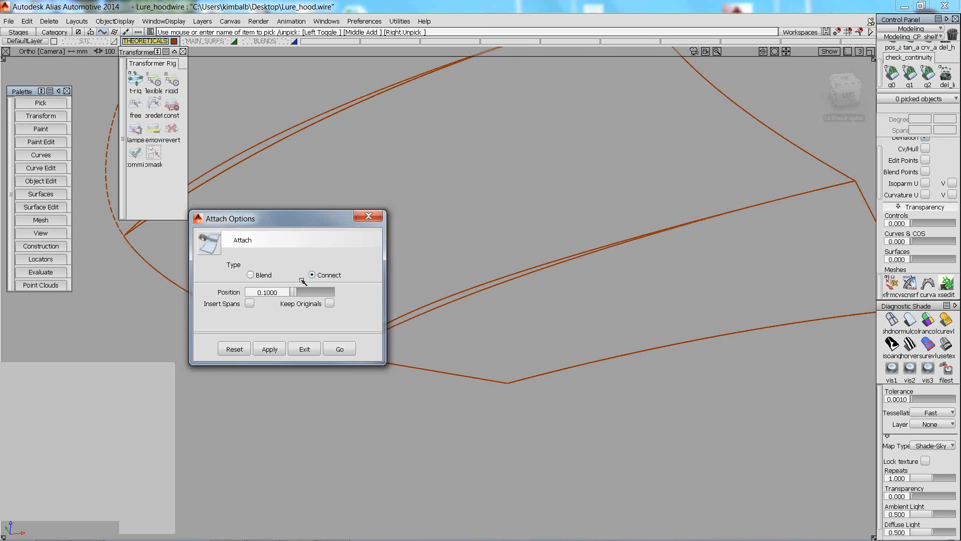
click(345, 348)
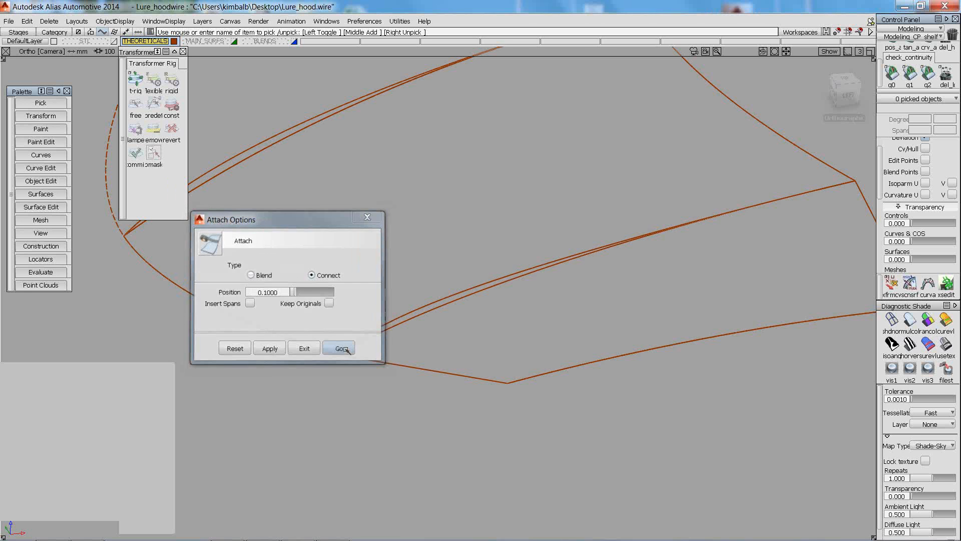
click(418, 318)
click(436, 324)
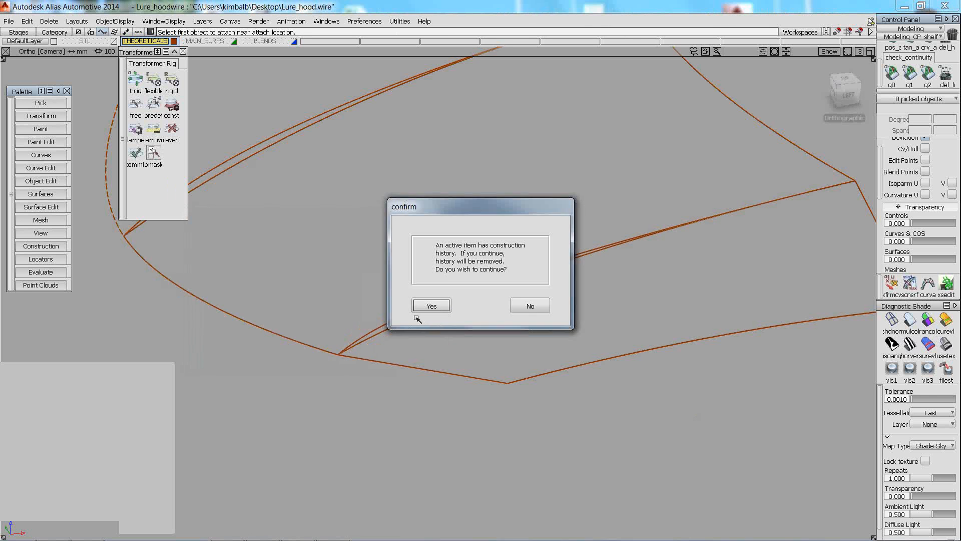
click(452, 302)
click(420, 320)
click(436, 334)
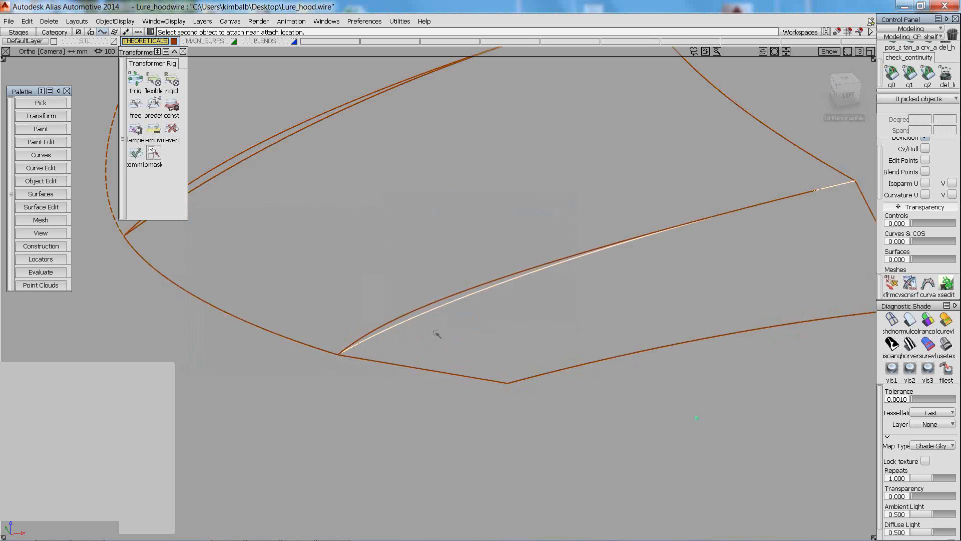
click(926, 148)
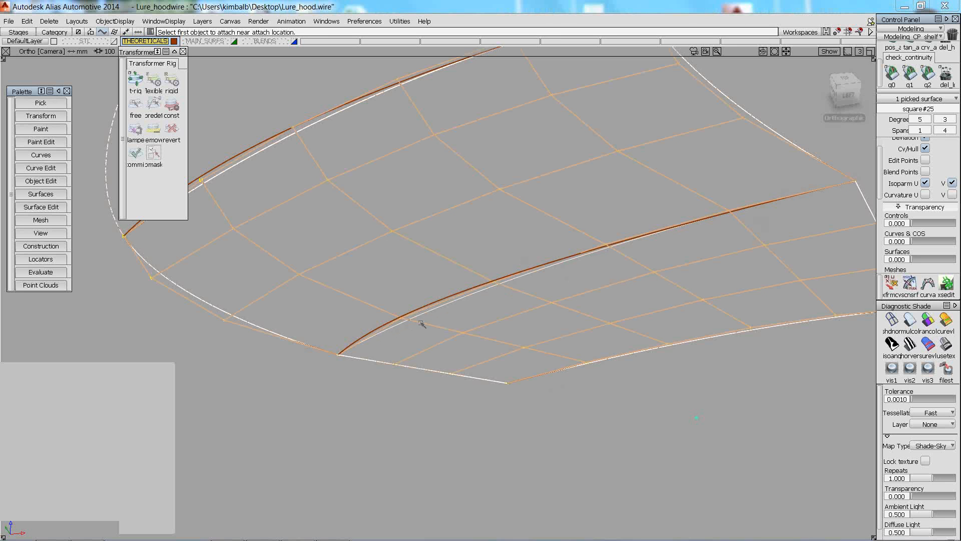
Attach the second large hood surface to its adjoining skin, agreeing to remove its construction history
alt+shift+drag(421, 302, 425, 290)
alt+shift+right_drag(425, 291, 441, 245)
click(451, 255)
click(452, 256)
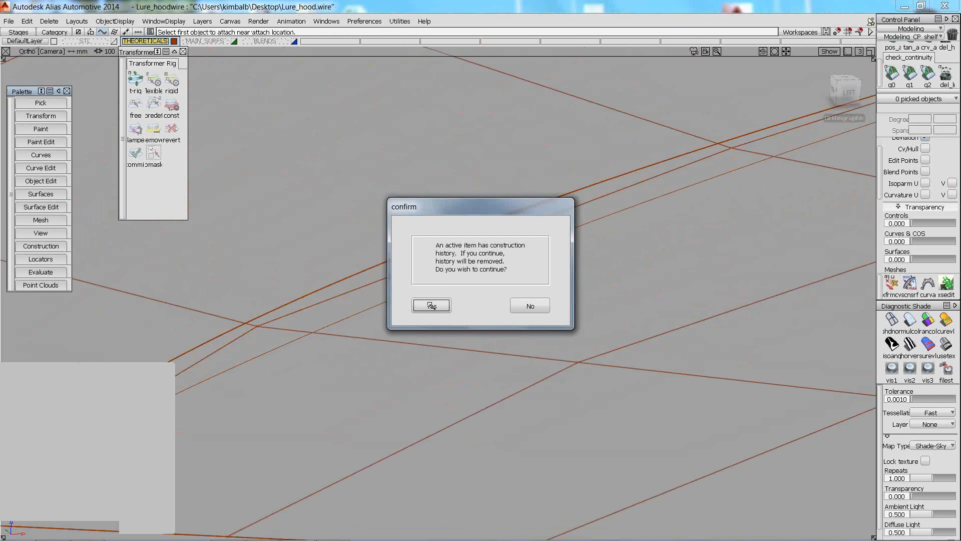
click(429, 307)
click(400, 265)
click(400, 266)
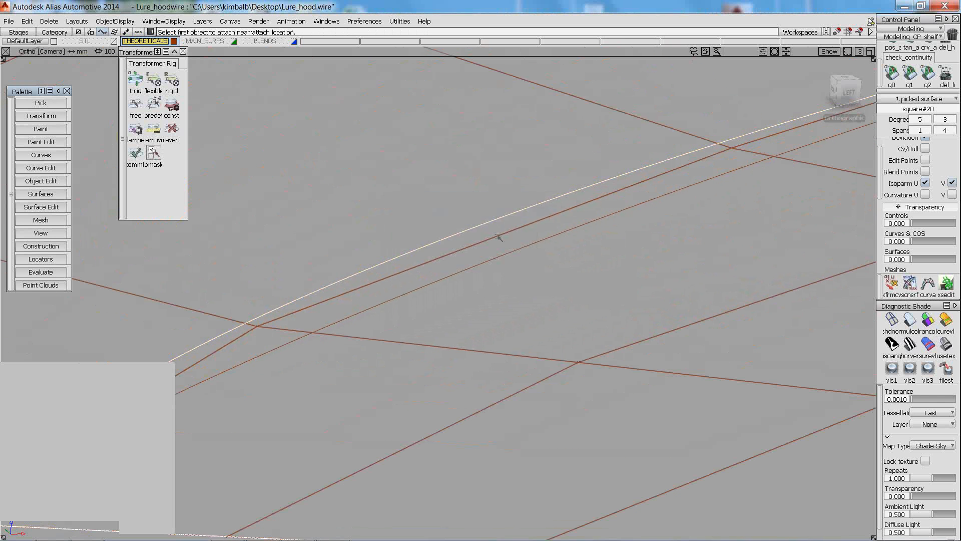
alt+shift+right_drag(517, 220, 452, 308)
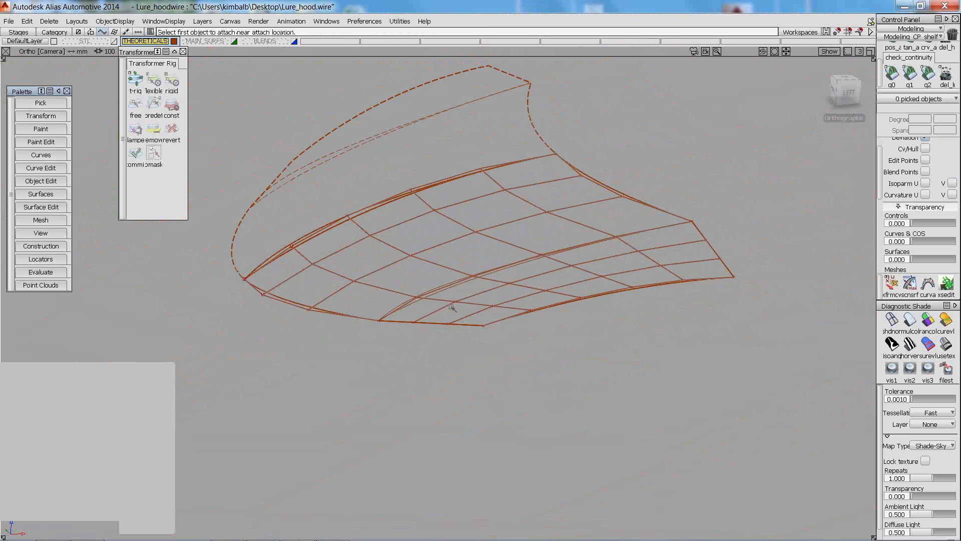
Pick both attached surfaces, check their U curvature combs, and switch the display to V curvature combs only
ctrl+shift+drag(590, 256, 752, 323)
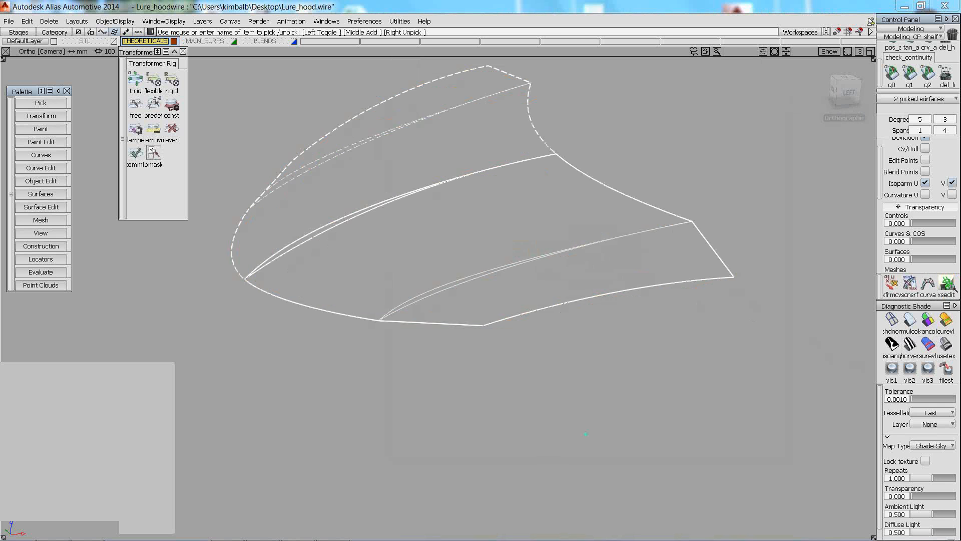
mouse_move(673, 531)
alt+shift+drag(629, 287, 302, 182)
click(925, 194)
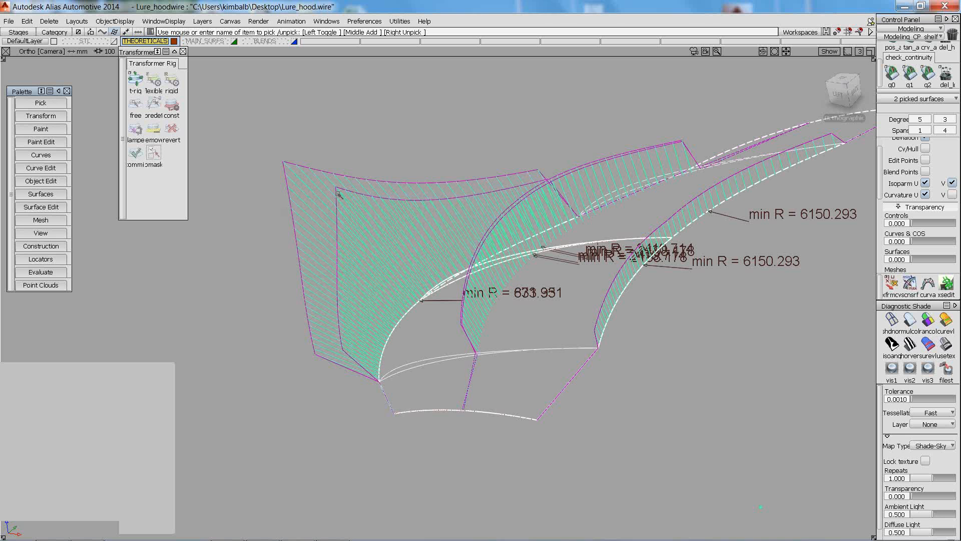
click(925, 195)
click(952, 195)
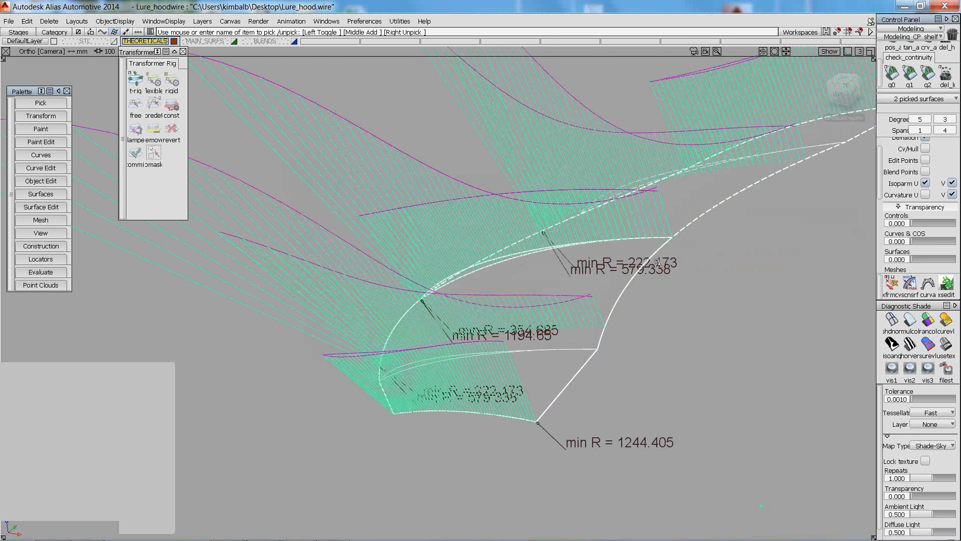
Display the CVs and hulls of the second attached surface (square#20) alongside its curvature combs
alt+shift+drag(431, 240, 615, 233)
alt+shift+right_drag(614, 232, 608, 266)
click(616, 329)
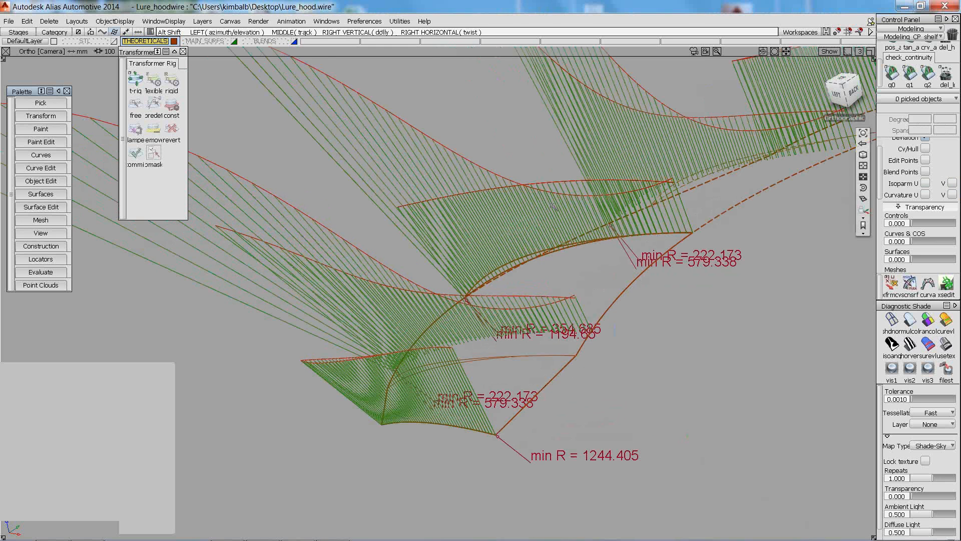
alt+shift+drag(553, 206, 563, 260)
click(651, 274)
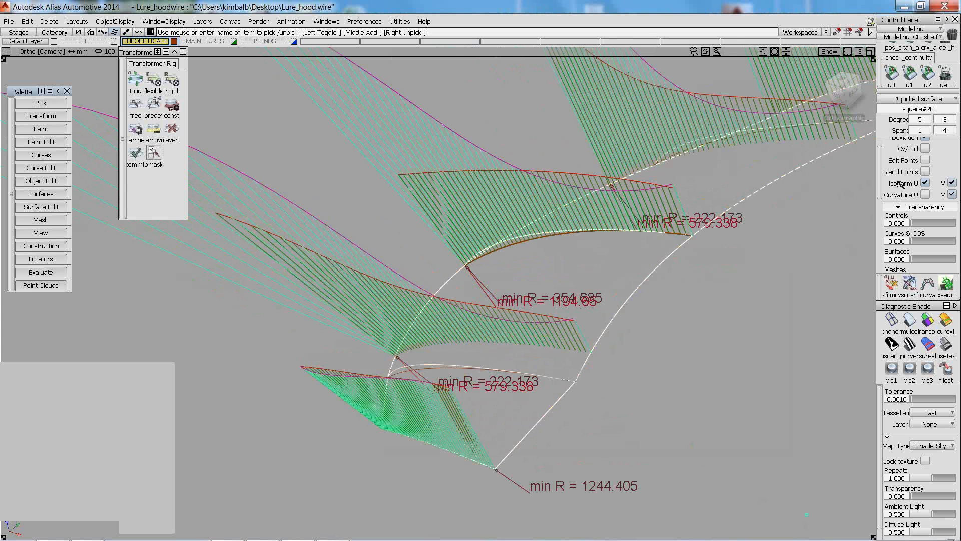
click(925, 149)
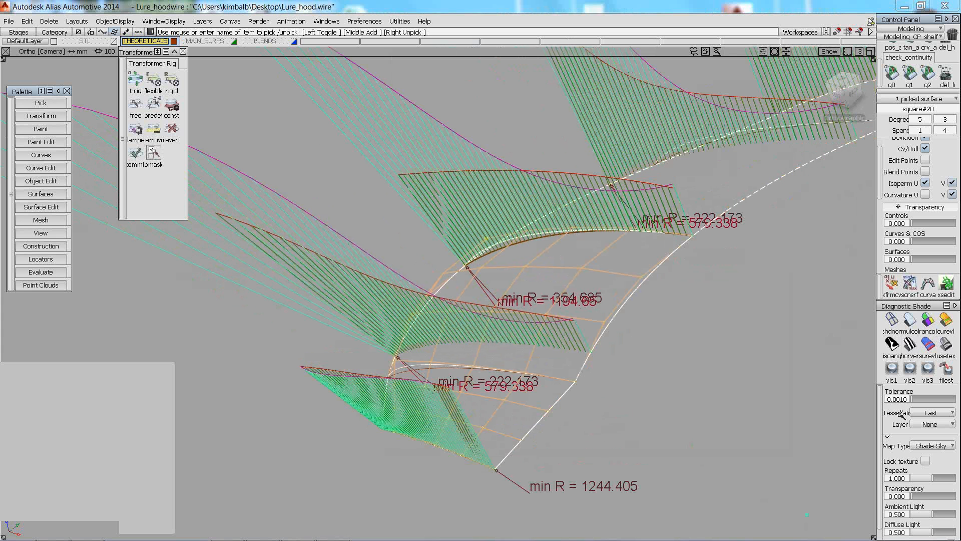
Adjust the CVs of the attached hood surface (square#20) with the Transform CV tool while checking its curvature combs
click(892, 284)
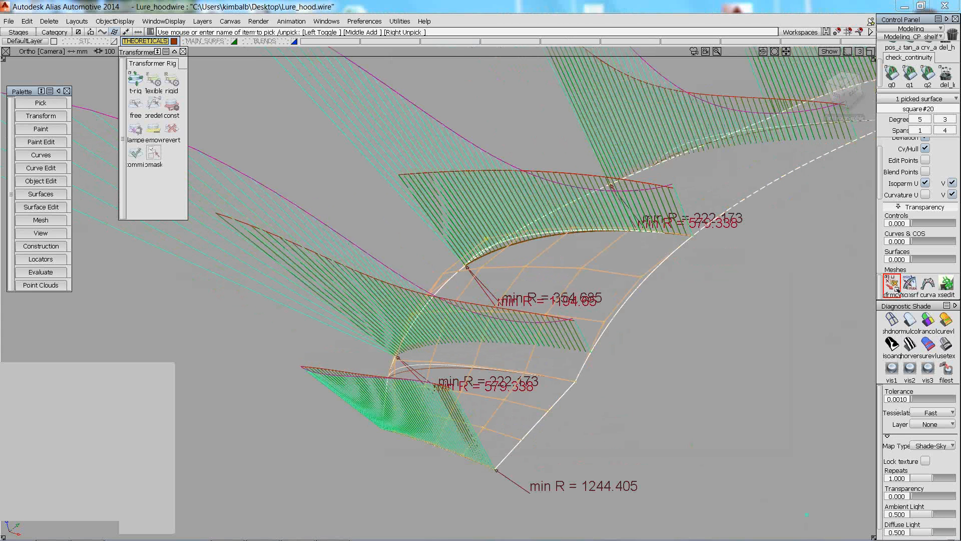
alt+shift+drag(663, 252, 746, 284)
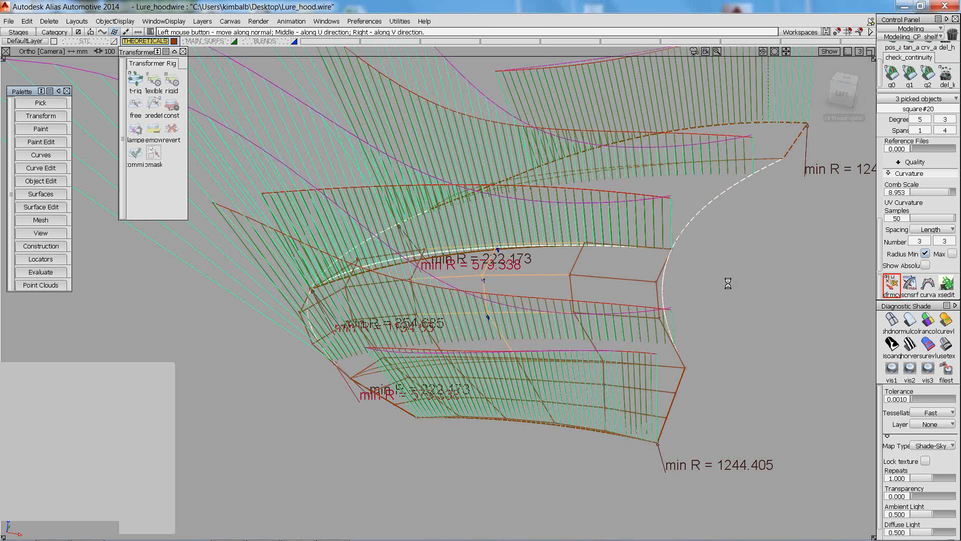
drag(675, 287, 483, 189)
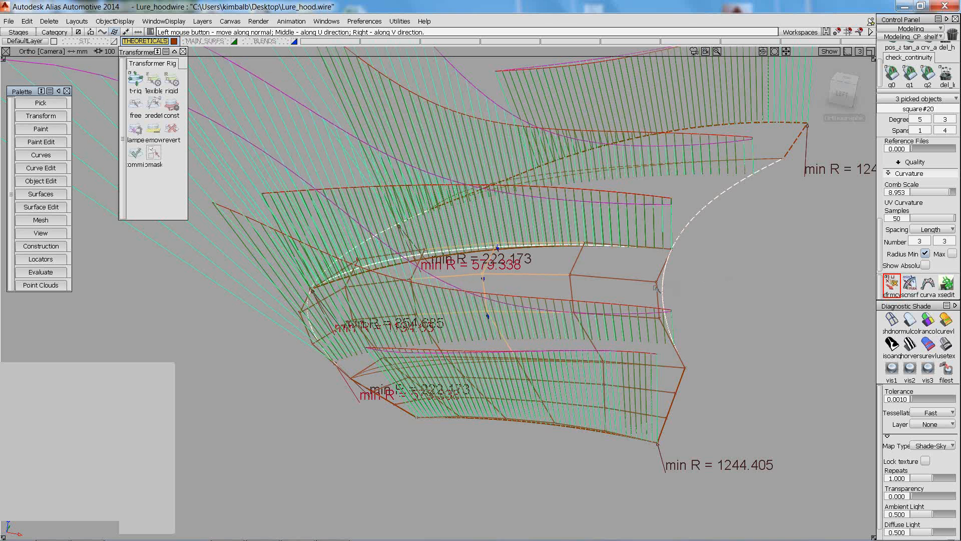
click(517, 358)
alt+shift+drag(740, 351, 454, 256)
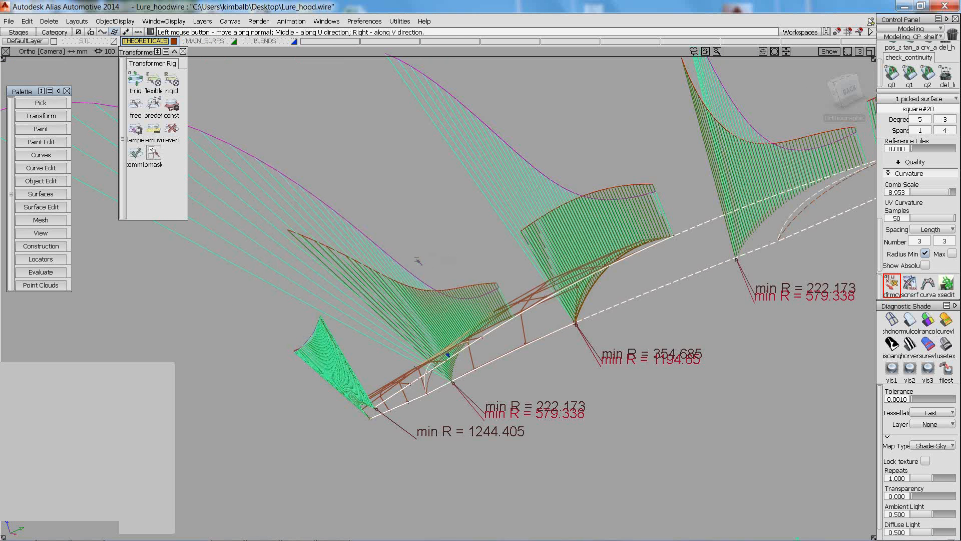
Clear the selection and the curvature comb display from the attached hood surfaces
alt+shift+drag(468, 243, 681, 325)
ctrl+shift+drag(381, 291, 373, 235)
alt+shift+drag(378, 345, 502, 322)
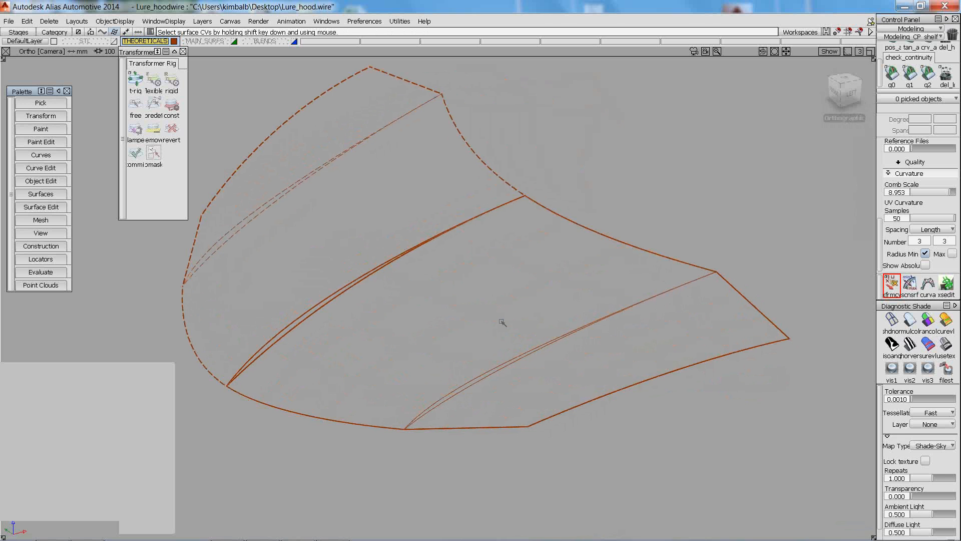
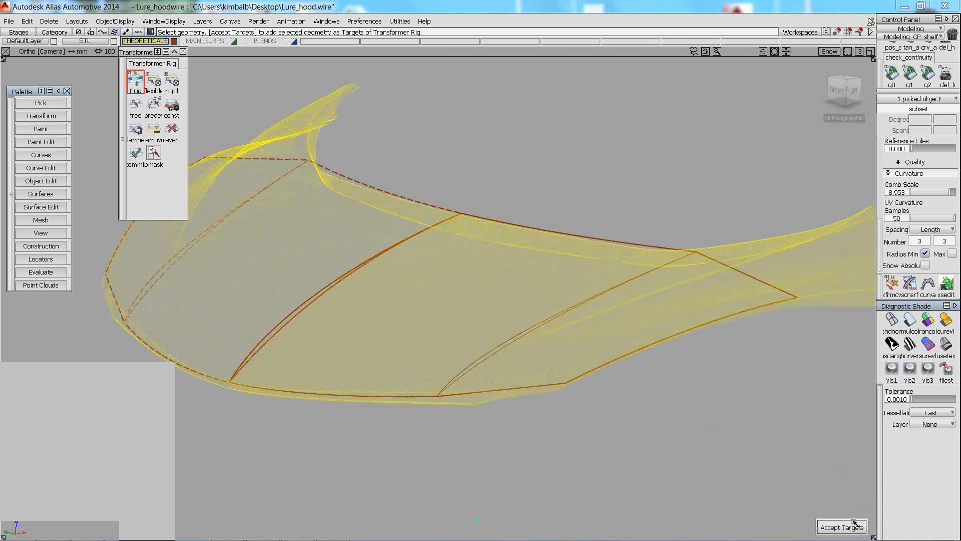
Accept the picked hood mesh as the Transformer Rig target and start the Pre-Defined modifier option
click(850, 520)
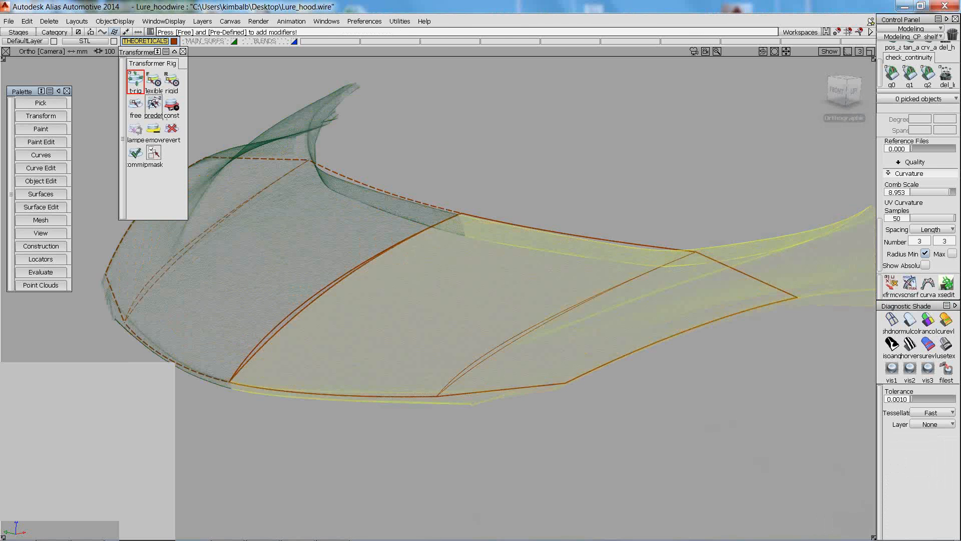
click(153, 105)
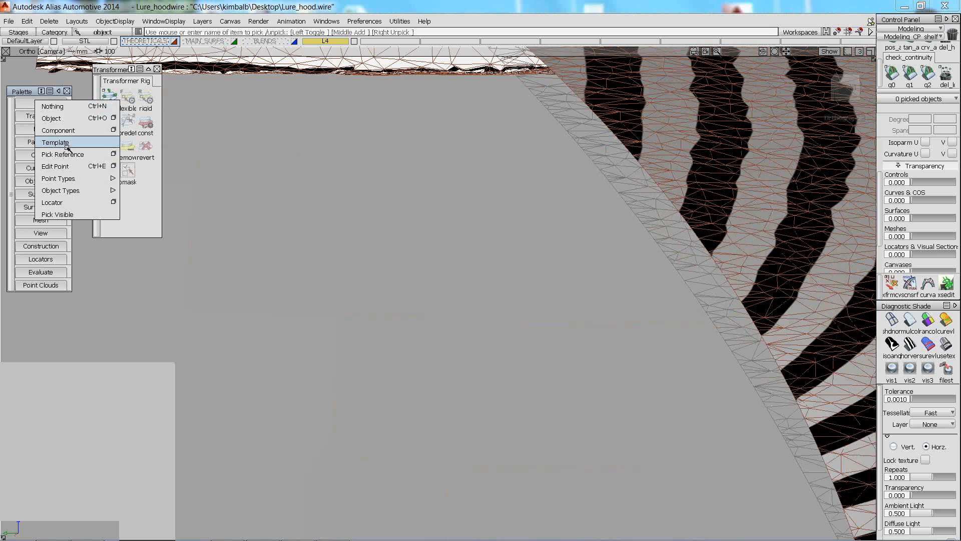
Pick the templated mesh strip beside the zebra-shaded mesh and toggle its template state
click(67, 146)
click(605, 179)
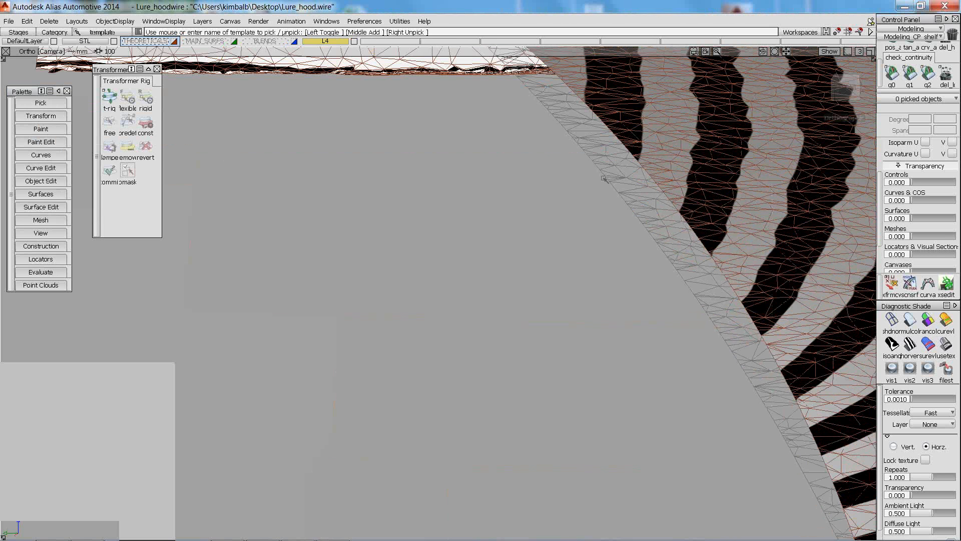
click(111, 21)
click(120, 93)
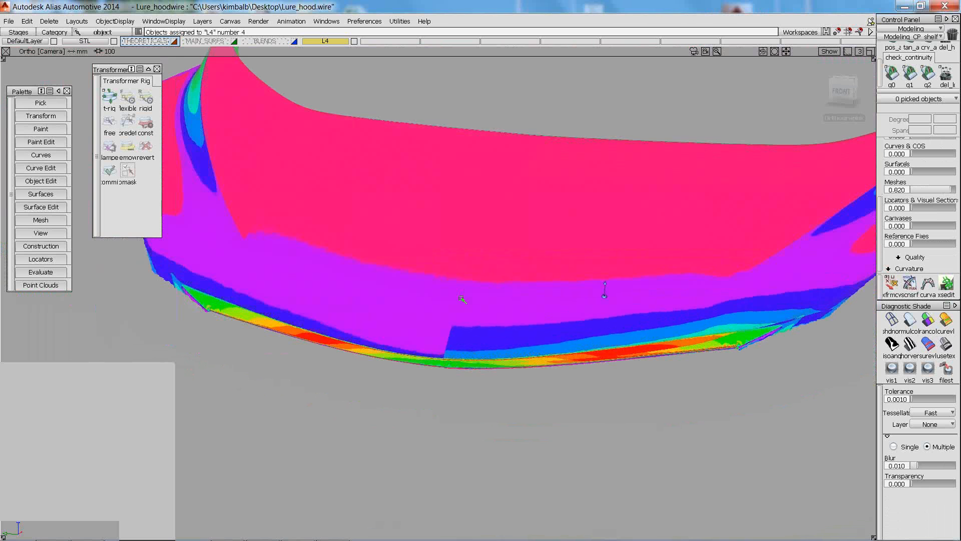
alt+shift+drag(461, 299, 457, 306)
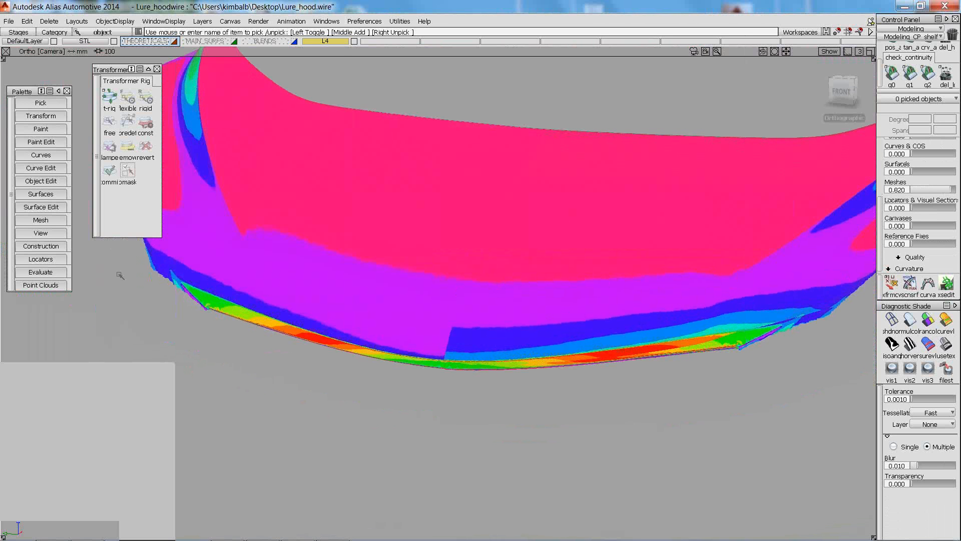
click(42, 272)
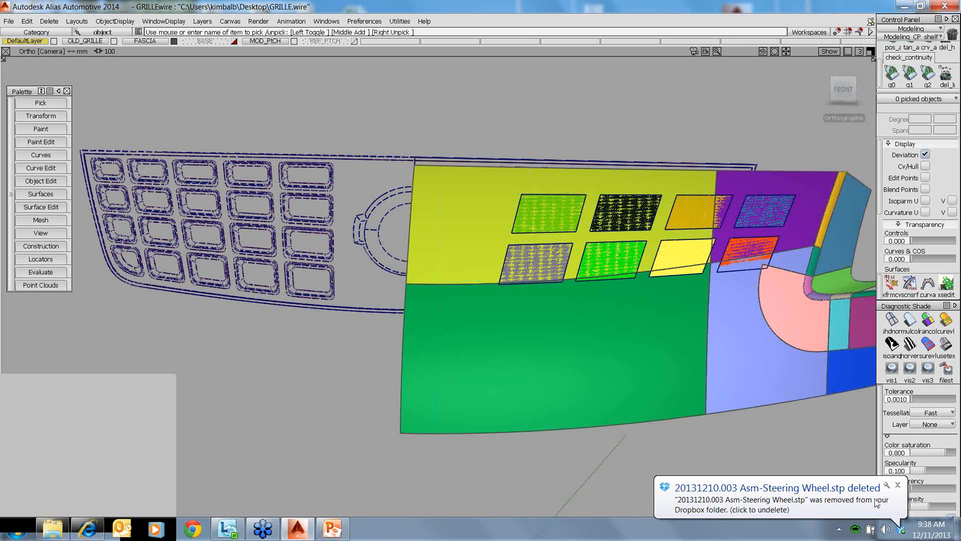
Dismiss the Dropbox notification, then hide the OLD_GRILLE and MOD_PtCH layers to view only the fascia from the front
click(898, 485)
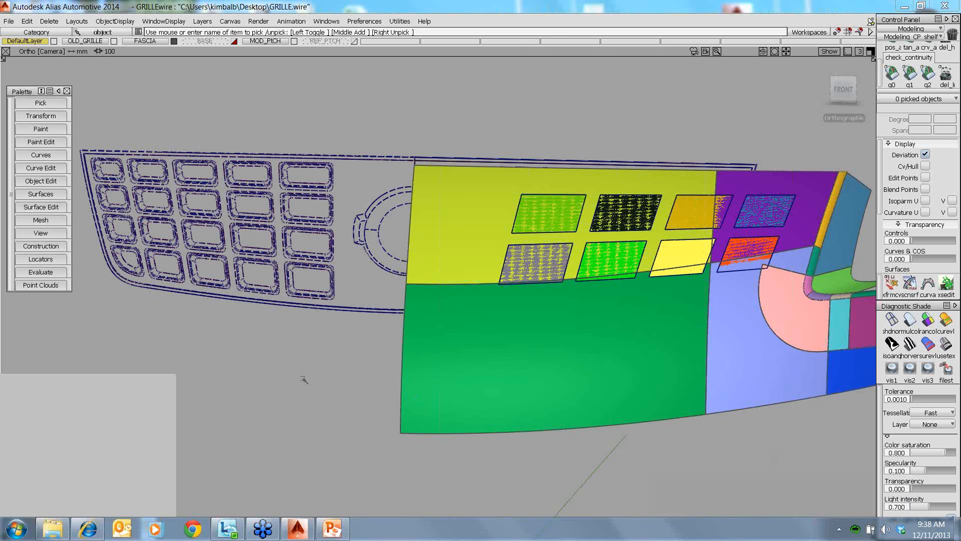
click(114, 41)
click(294, 41)
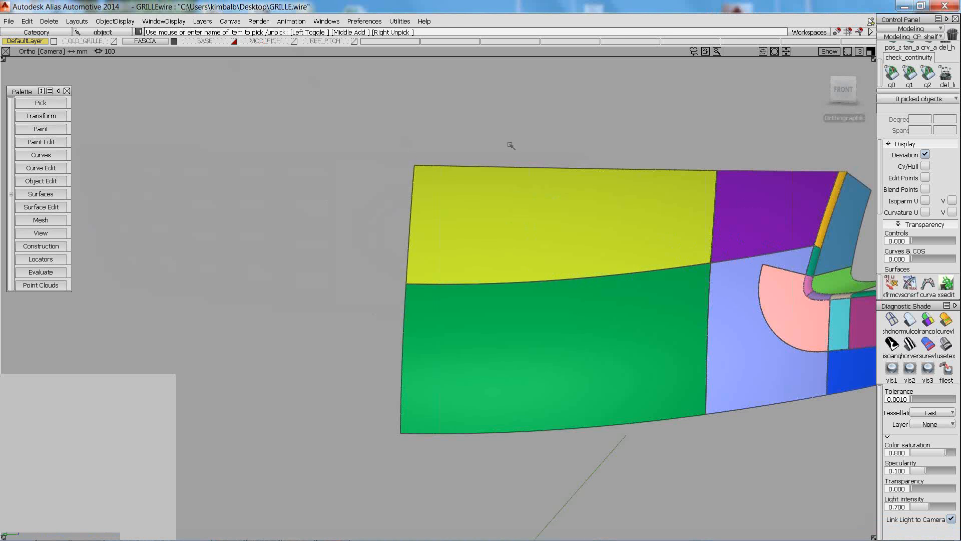
click(843, 88)
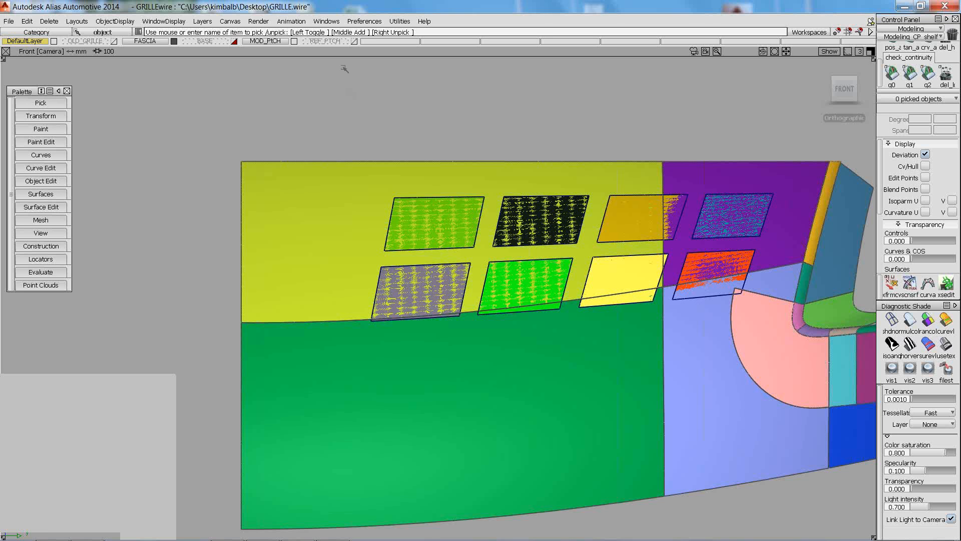
Show the REF_PTCH layer and bring the FASCIA layer back around the detailed reference patch
click(354, 42)
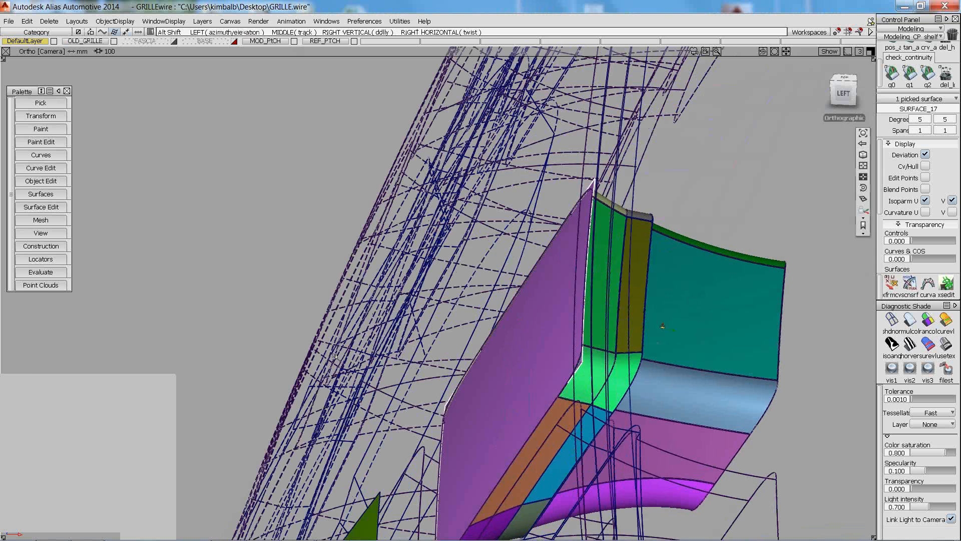
alt+shift+drag(335, 356, 507, 102)
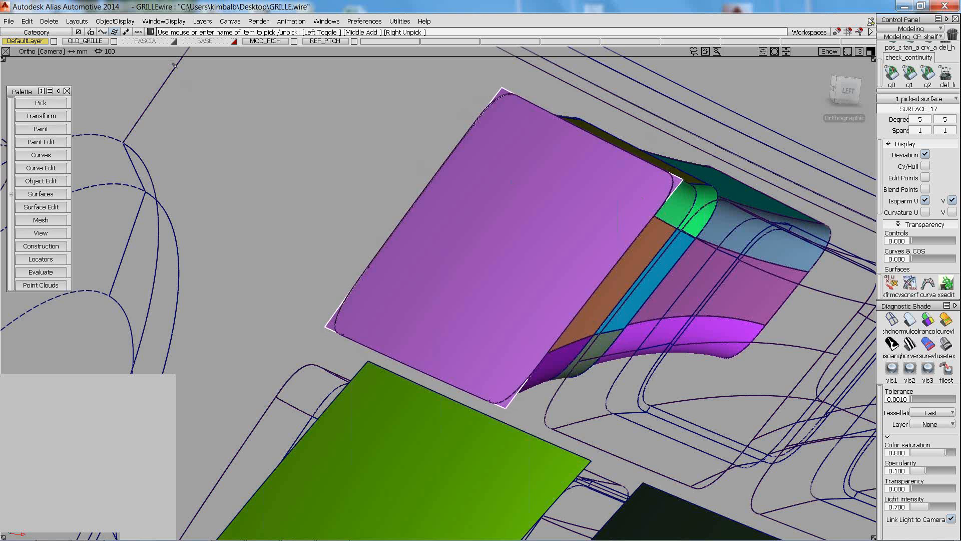
click(171, 42)
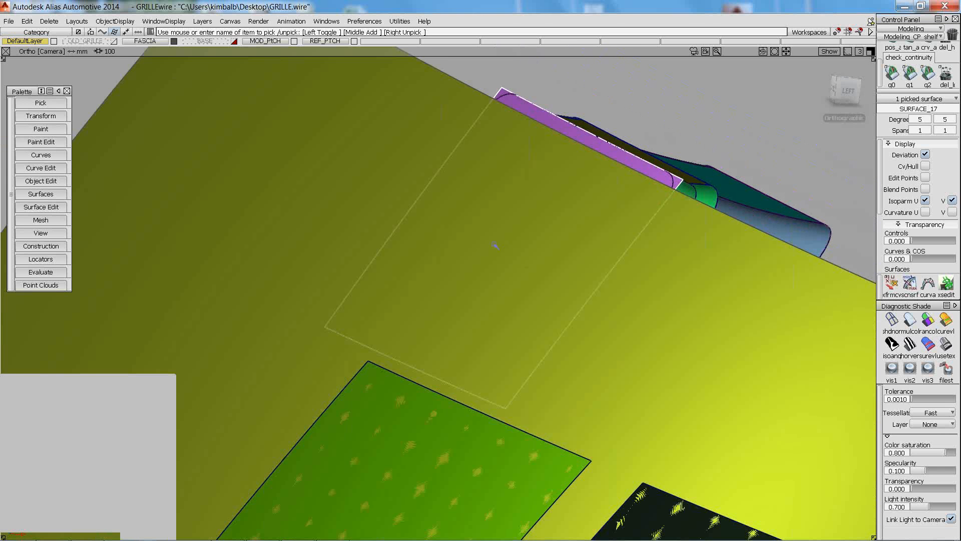
Toggle the MOD_PtCH and FASCIA layers off and on to compare the patch surfaces with the fascia
click(293, 41)
click(293, 41)
click(173, 41)
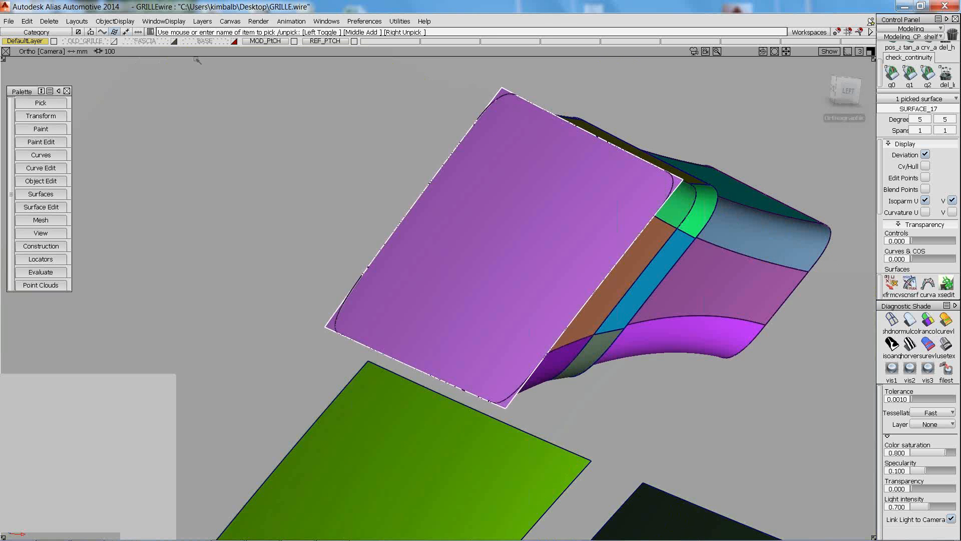
click(173, 41)
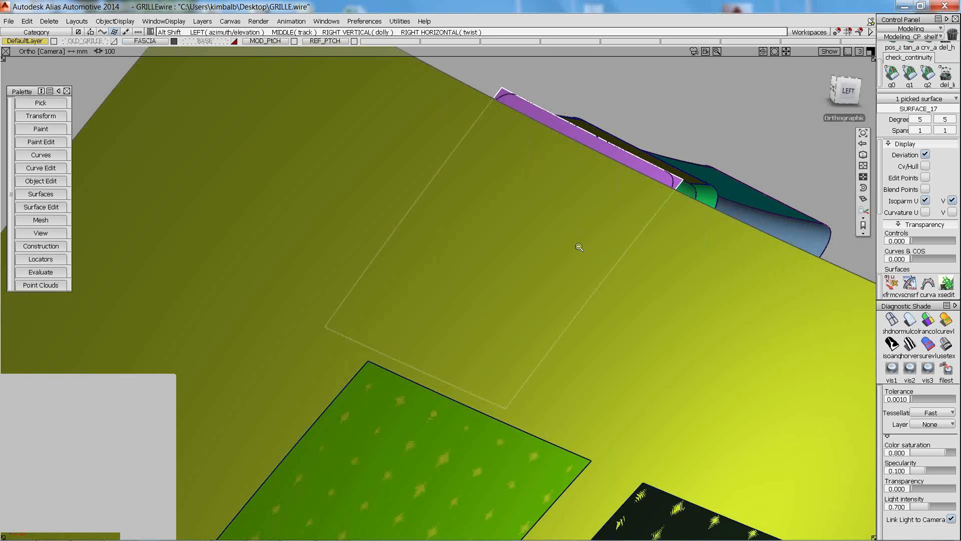
Clear the picked patch surface and show the BASE layer
alt+shift+right_drag(580, 247, 544, 427)
click(439, 175)
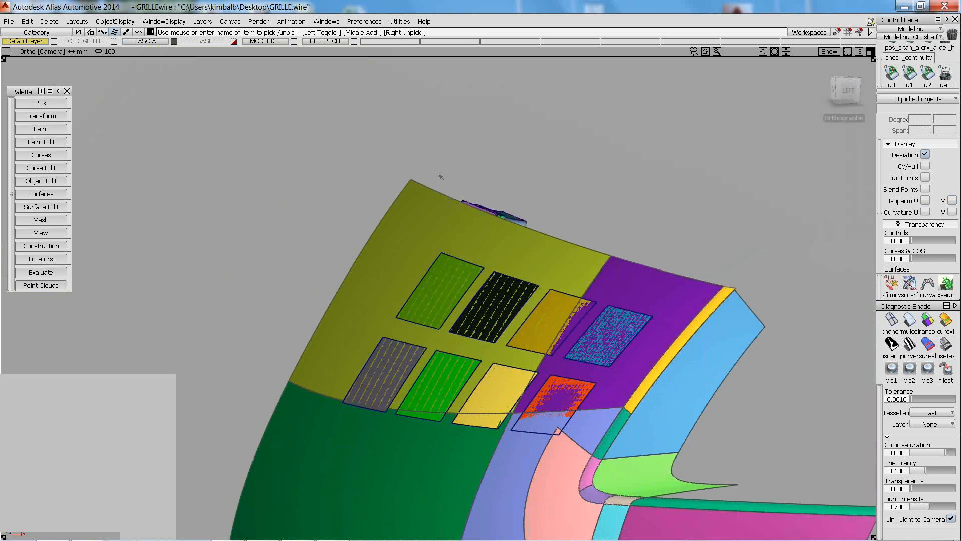
click(234, 41)
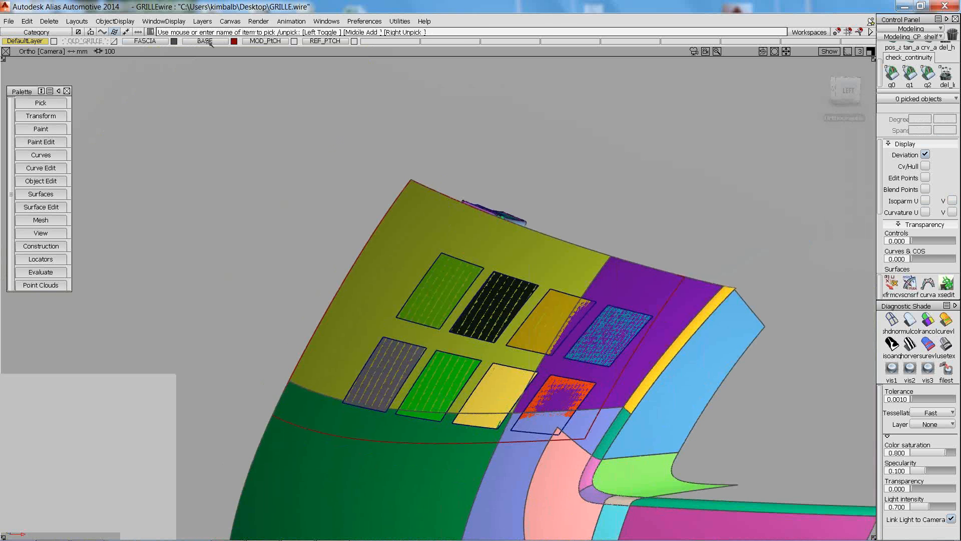
Pick the surface on the BASE layer through the layer's options and display its CVs and hulls
right_click(205, 41)
click(205, 99)
alt+shift+drag(369, 310, 411, 282)
click(925, 166)
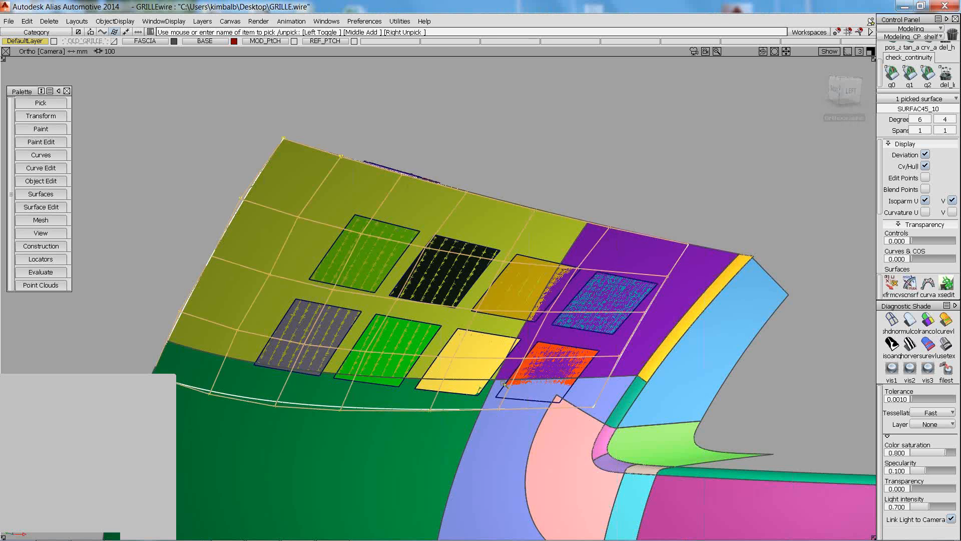
Add the four fascia surfaces around the BASE surface to the selection and hide everything unselected
alt+shift+drag(503, 383, 499, 293)
alt+shift+right_drag(499, 293, 541, 300)
click(521, 353)
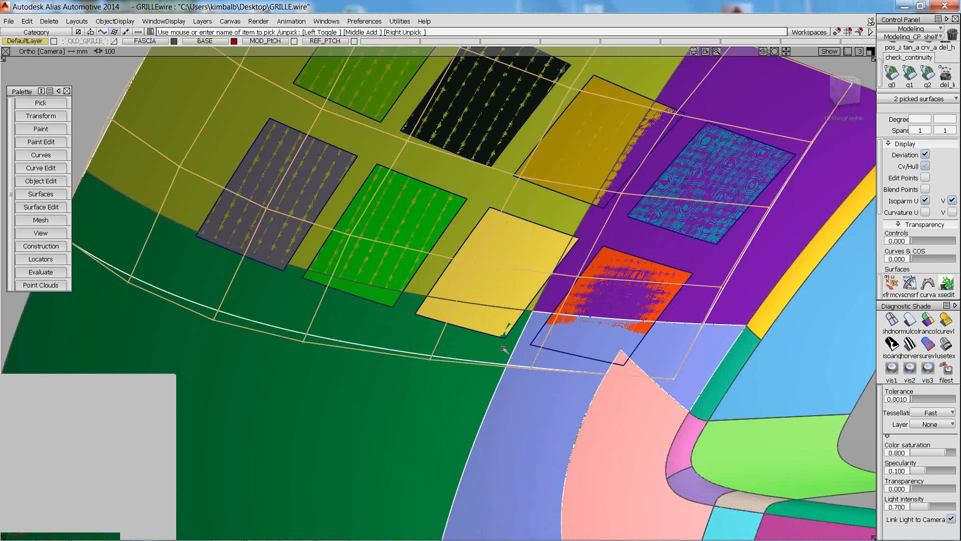
click(503, 345)
click(500, 246)
click(563, 322)
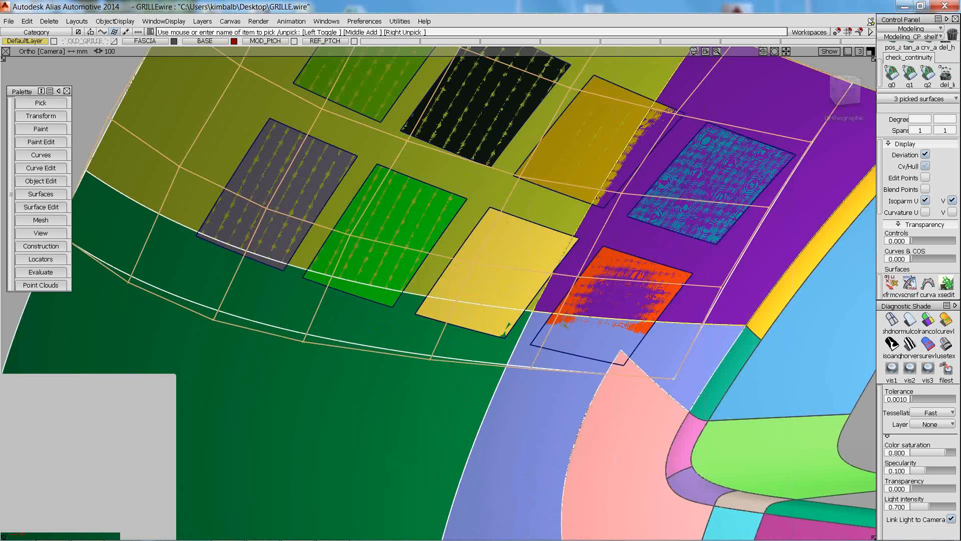
click(217, 124)
click(221, 123)
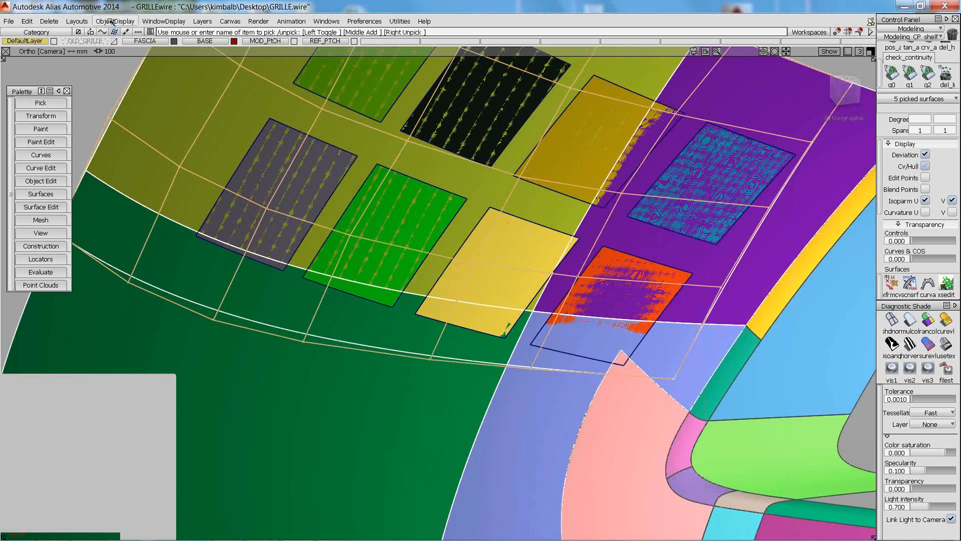
click(115, 21)
click(120, 79)
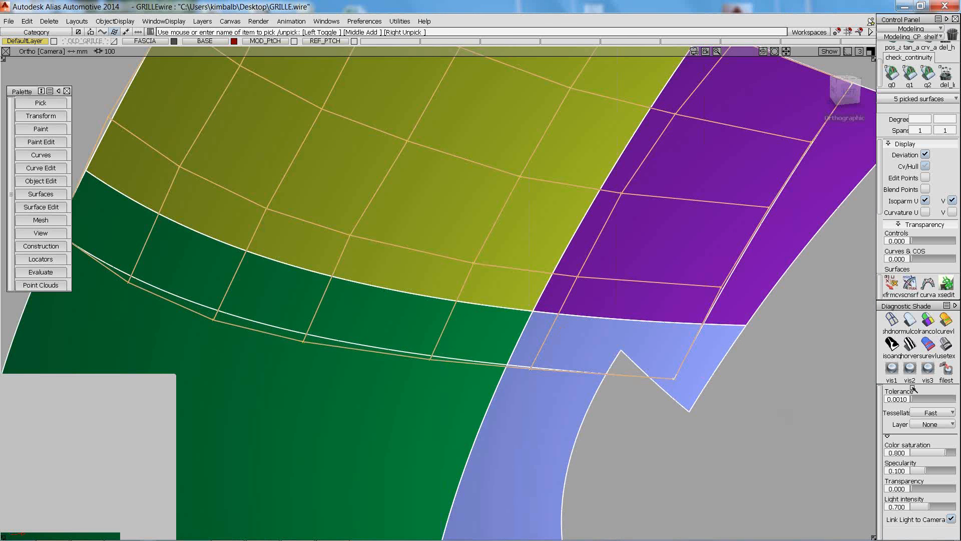
Apply random-color diagnostic shading to the BASE surface over the fascia and clear the selection
ctrl+shift+drag(851, 457, 864, 383)
click(926, 319)
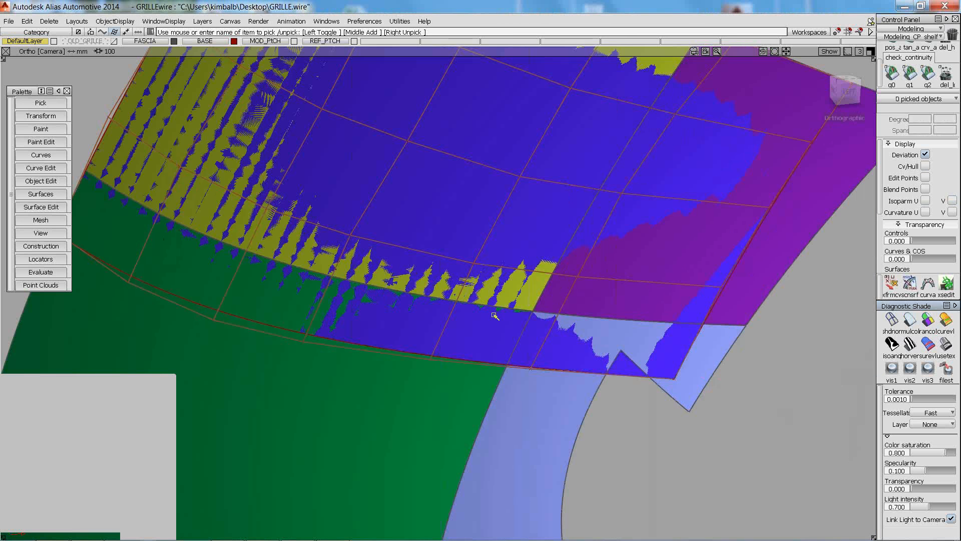
alt+shift+drag(596, 330, 566, 338)
mouse_move(566, 338)
alt+shift+right_down()
mouse_move(501, 341)
mouse_move(561, 345)
alt+shift+right_up()
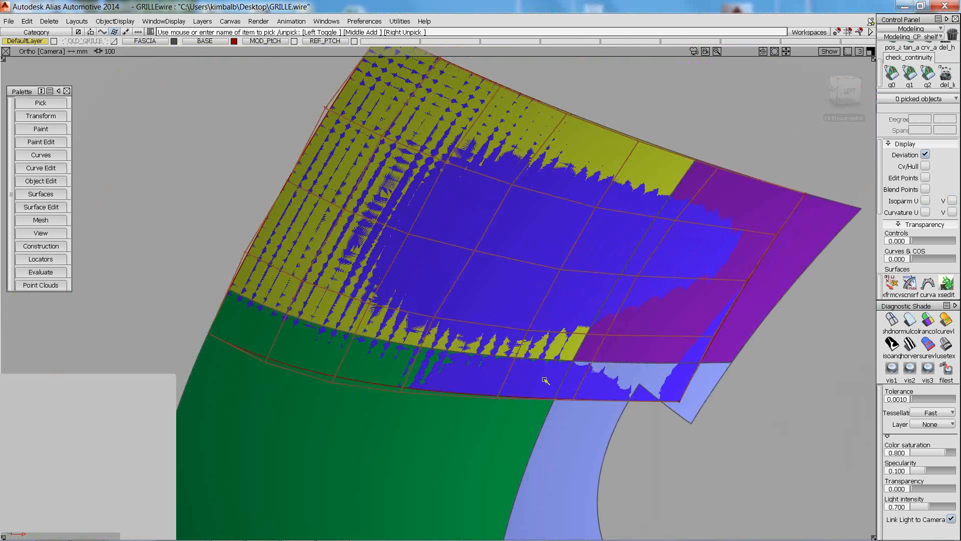
Pick the BASE surface and hide the FASCIA layer to isolate it
click(643, 402)
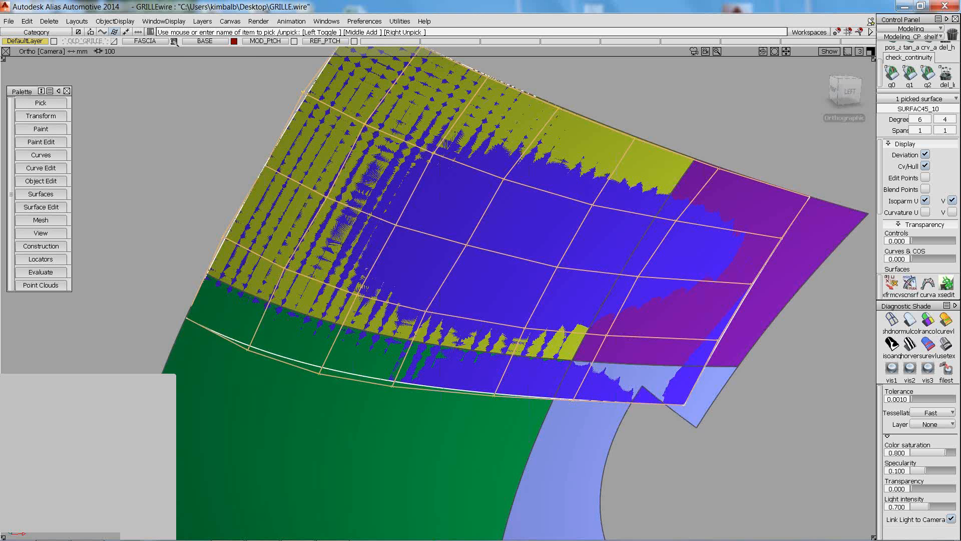
key(alt+shift)
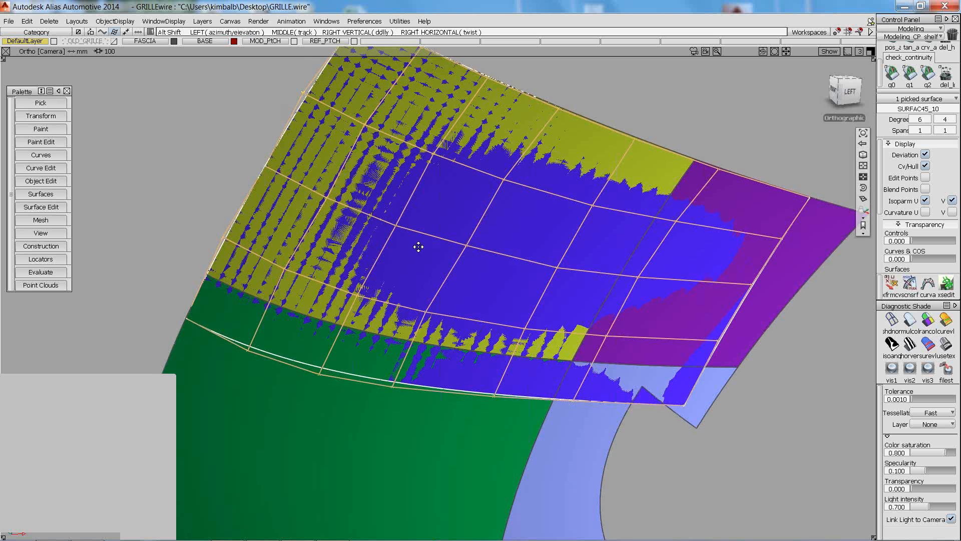
alt+shift+middle_drag(418, 247, 408, 275)
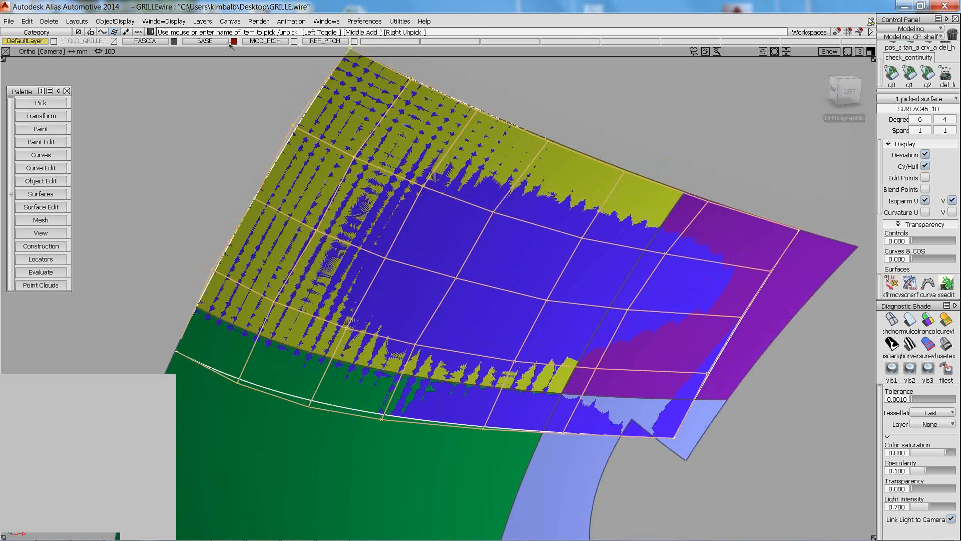
click(176, 43)
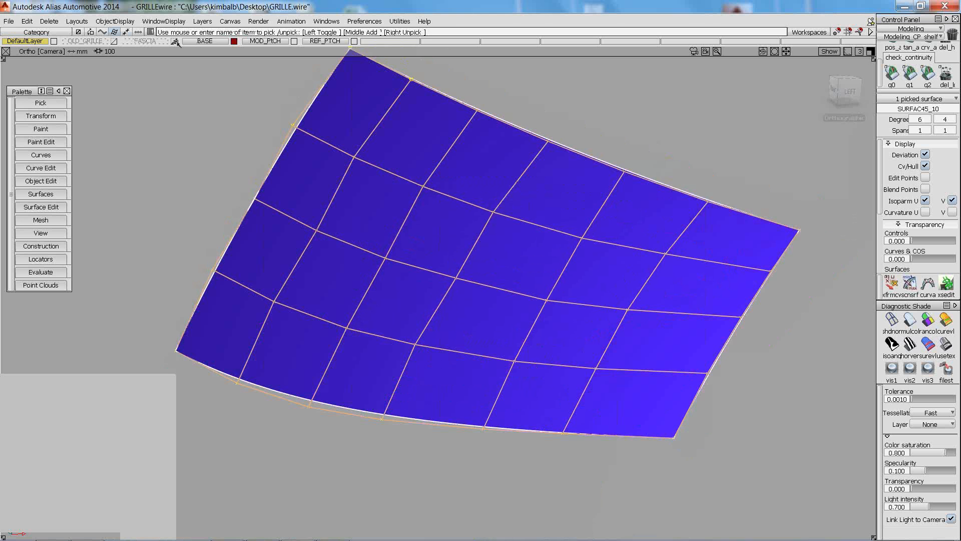
Clear the selection and make the hidden grille patches visible again with the BASE surface
alt+shift+drag(494, 204, 346, 210)
click(114, 21)
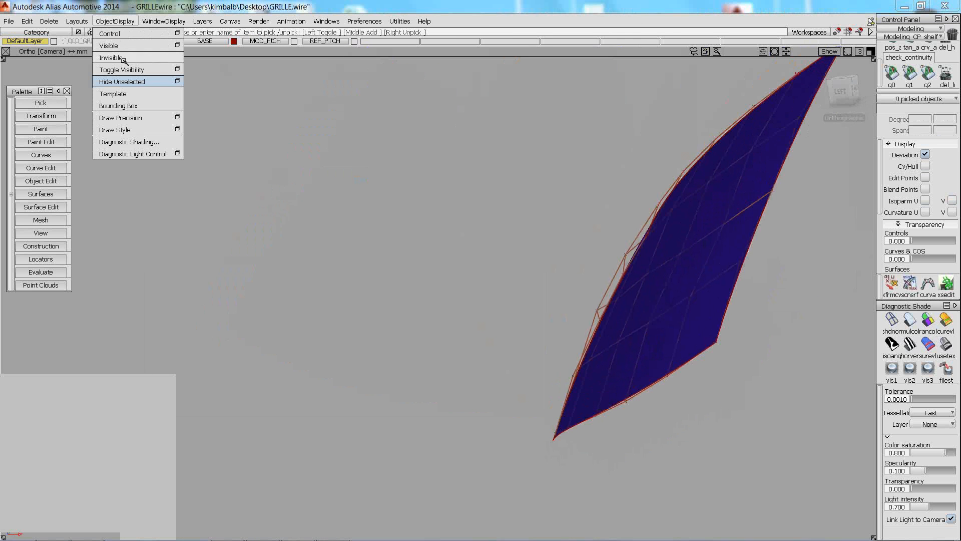
click(111, 46)
alt+shift+drag(565, 262, 429, 225)
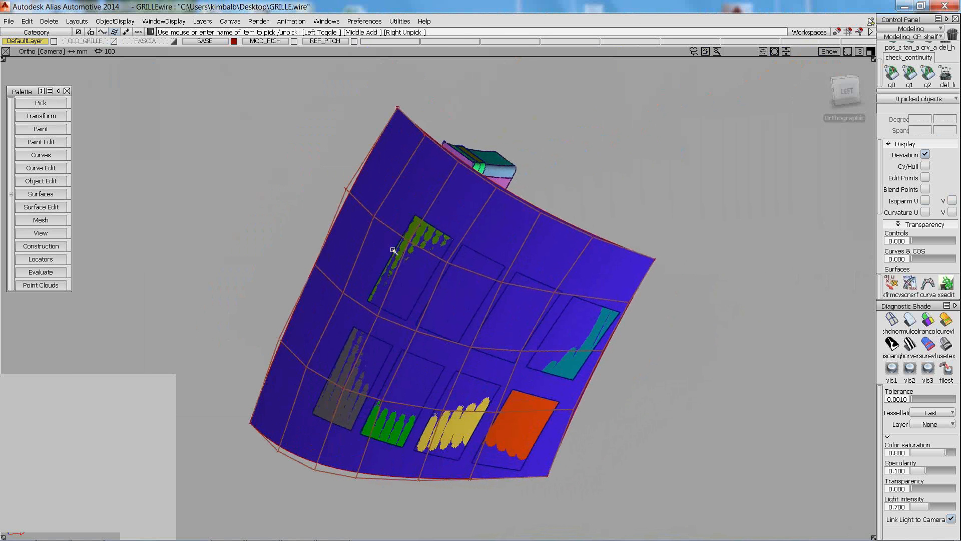
From the front view, turn on the CV/hull display for the eight grille patches and clear the selection
mouse_move(803, 102)
drag(845, 89, 834, 91)
click(835, 90)
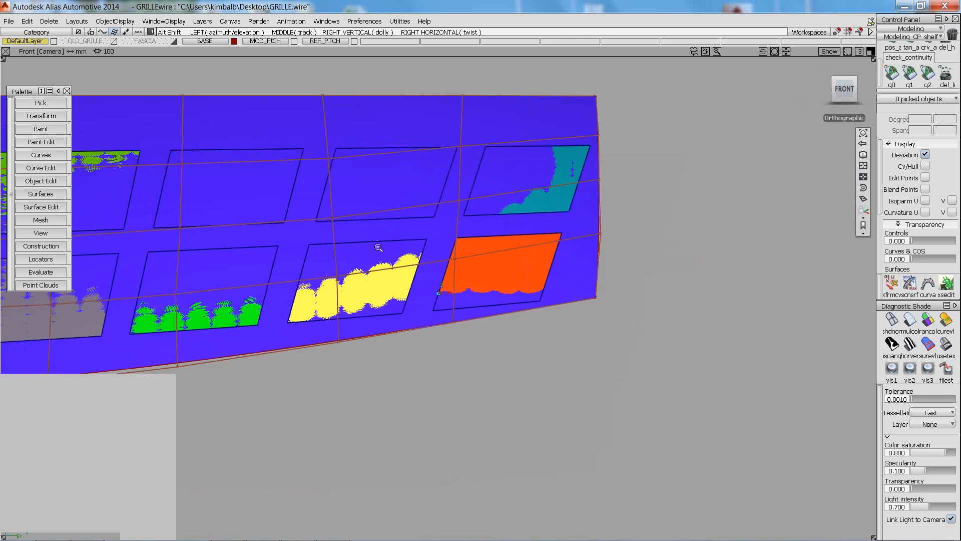
alt+shift+middle_drag(383, 245, 582, 284)
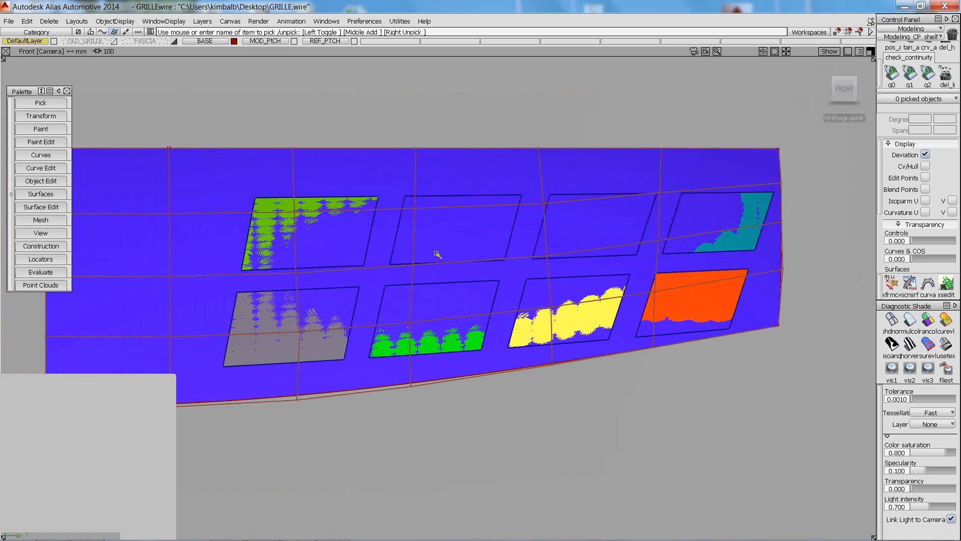
click(388, 230)
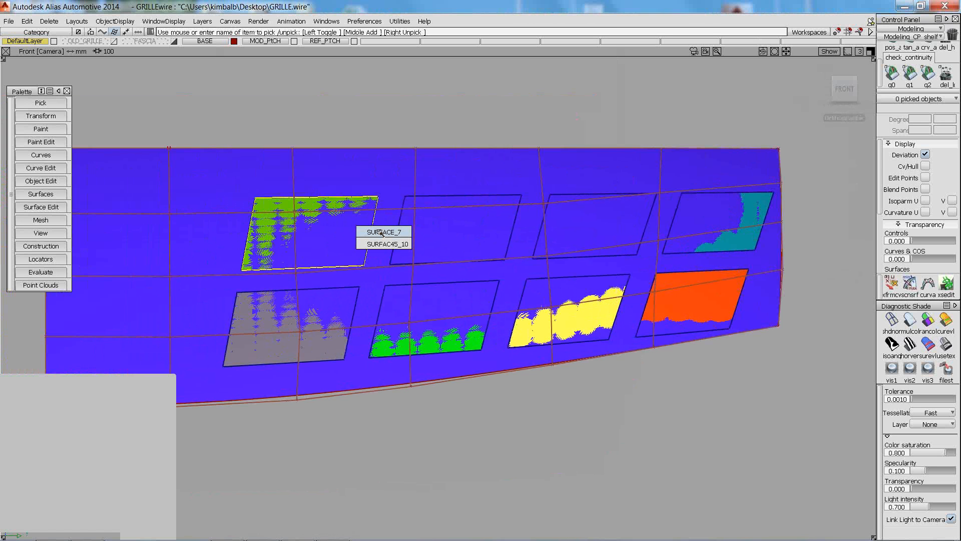
click(383, 231)
drag(397, 218, 574, 252)
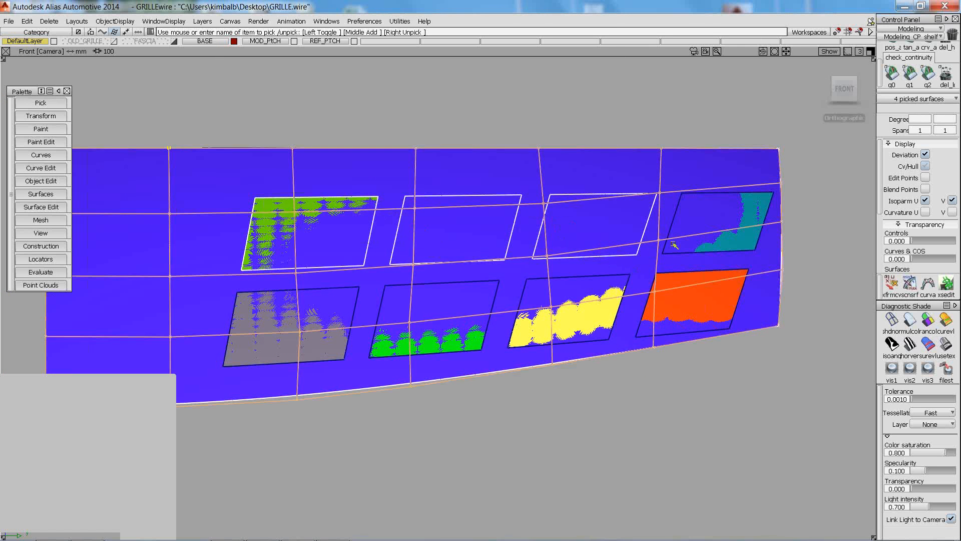
drag(383, 155, 399, 117)
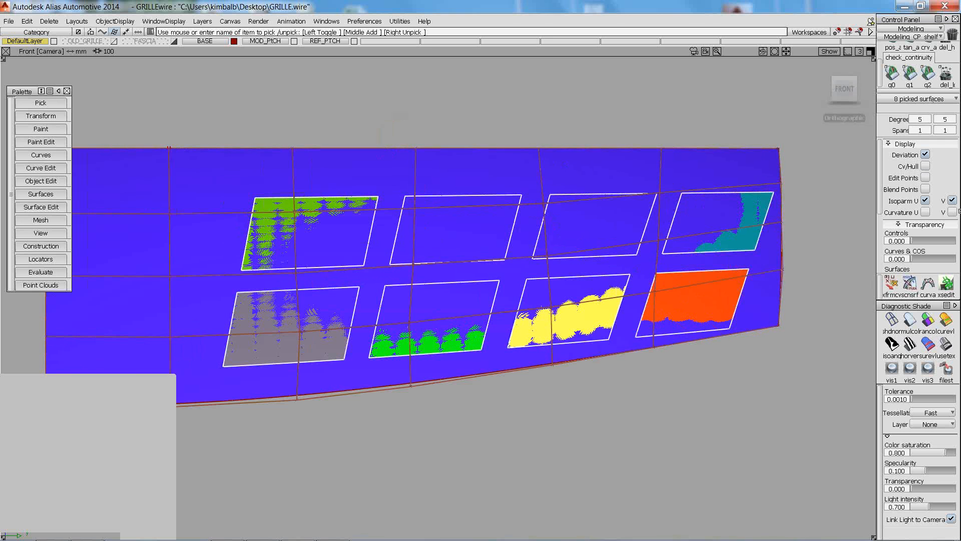
click(925, 167)
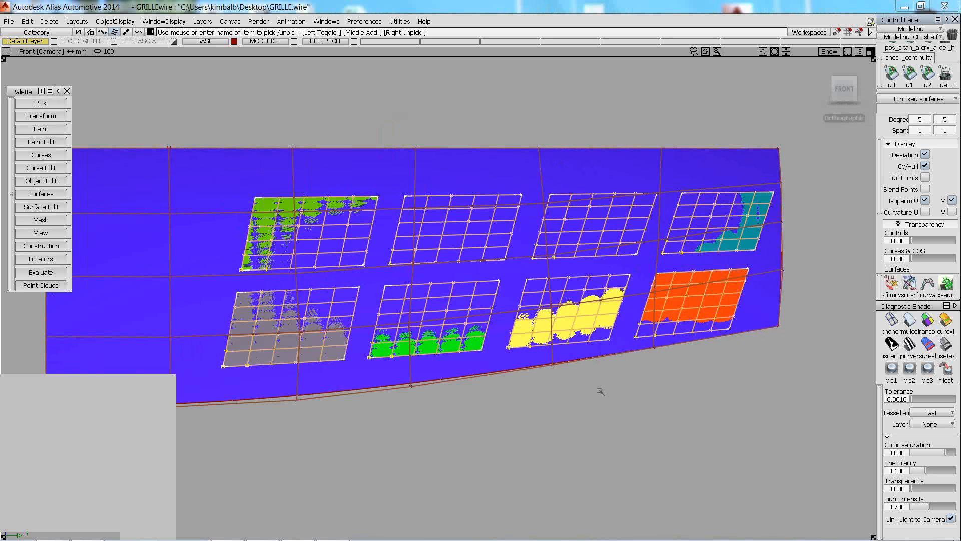
ctrl+shift+drag(596, 481, 592, 424)
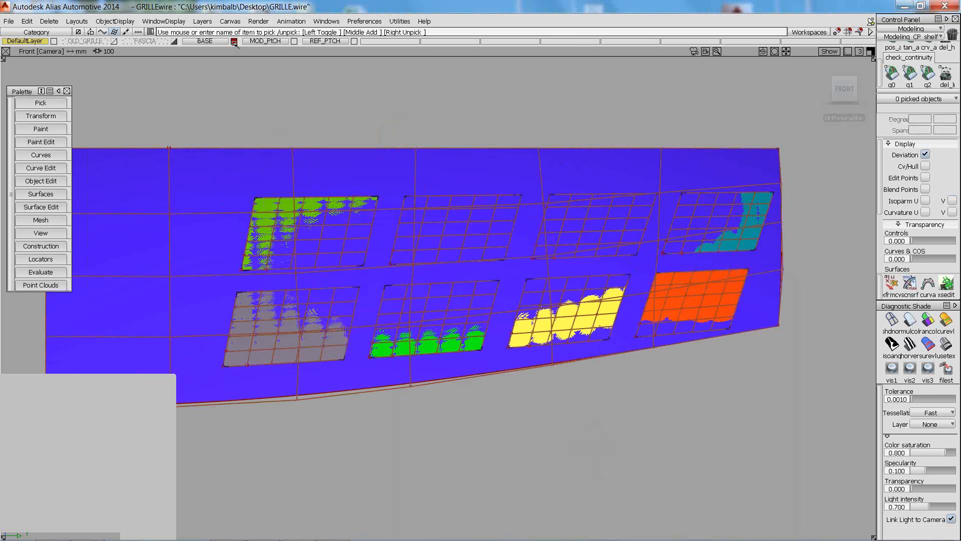
Hide the BASE layer, turn on the CV/hull display for the pink trimmed patch and clear the selection
click(234, 43)
alt+shift+middle_drag(306, 192, 347, 197)
click(347, 175)
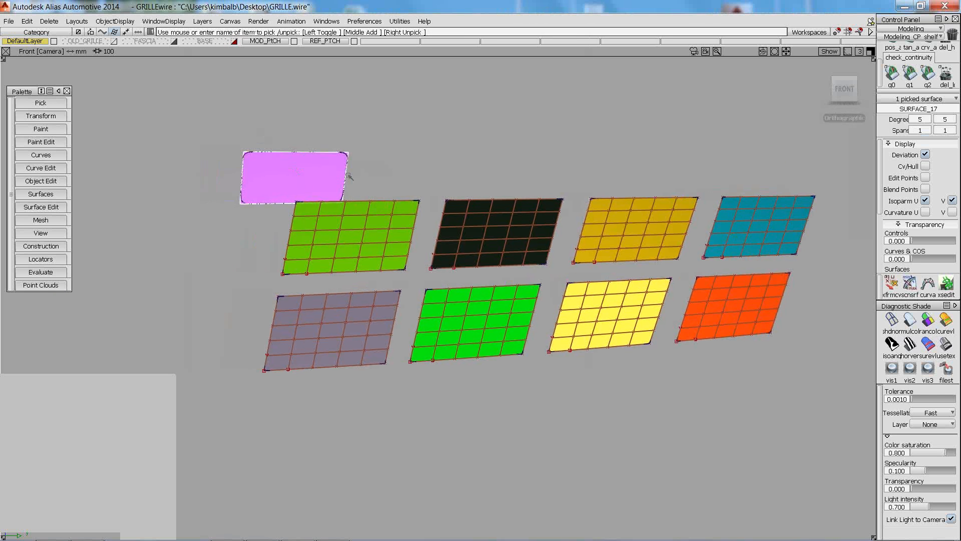
click(924, 166)
mouse_move(521, 279)
alt+shift+right_down()
mouse_move(534, 278)
mouse_move(527, 278)
alt+shift+right_up()
alt+shift+middle_drag(526, 278, 498, 285)
ctrl+shift+drag(409, 303, 406, 273)
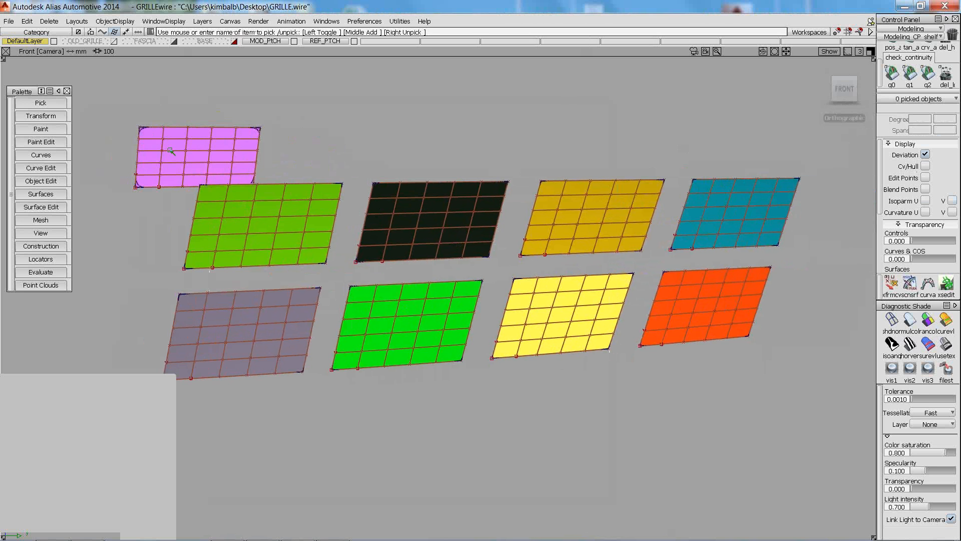
Compare the hull layouts of the pink trimmed patch and the adjacent light green patch up close
click(215, 144)
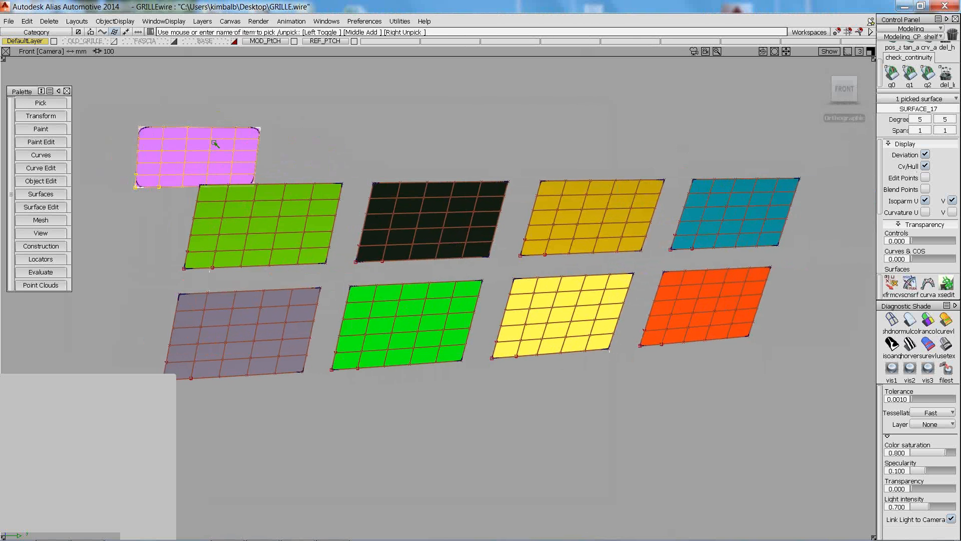
click(281, 204)
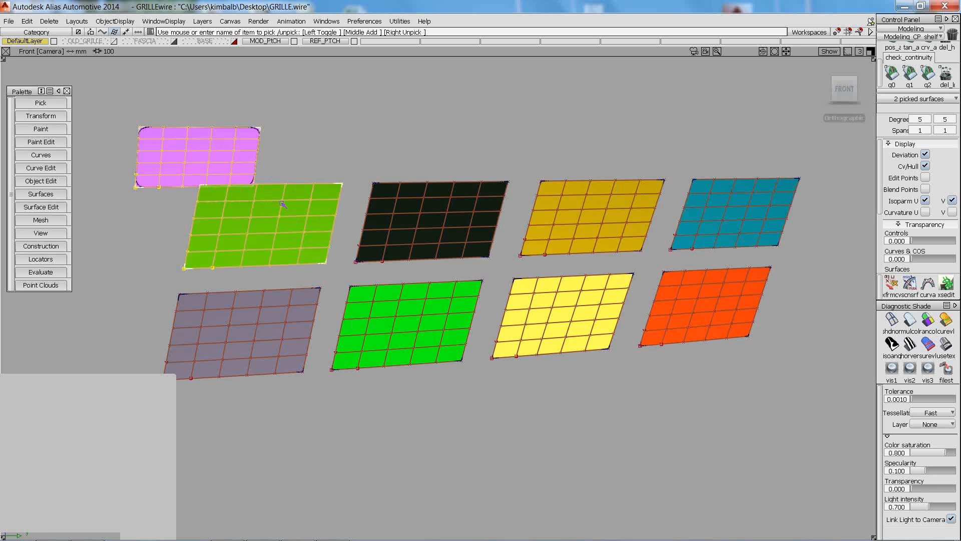
alt+shift+right_drag(240, 248, 235, 223)
alt+shift+middle_drag(236, 225, 507, 272)
alt+shift+right_drag(507, 272, 514, 250)
alt+shift+middle_drag(514, 250, 482, 327)
alt+shift+right_drag(481, 326, 490, 291)
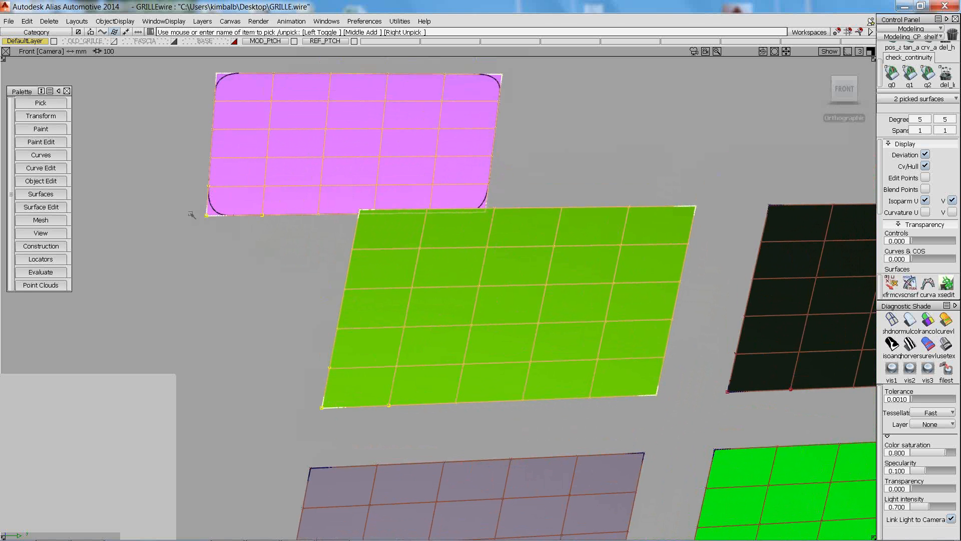
ctrl+shift+drag(151, 286, 149, 261)
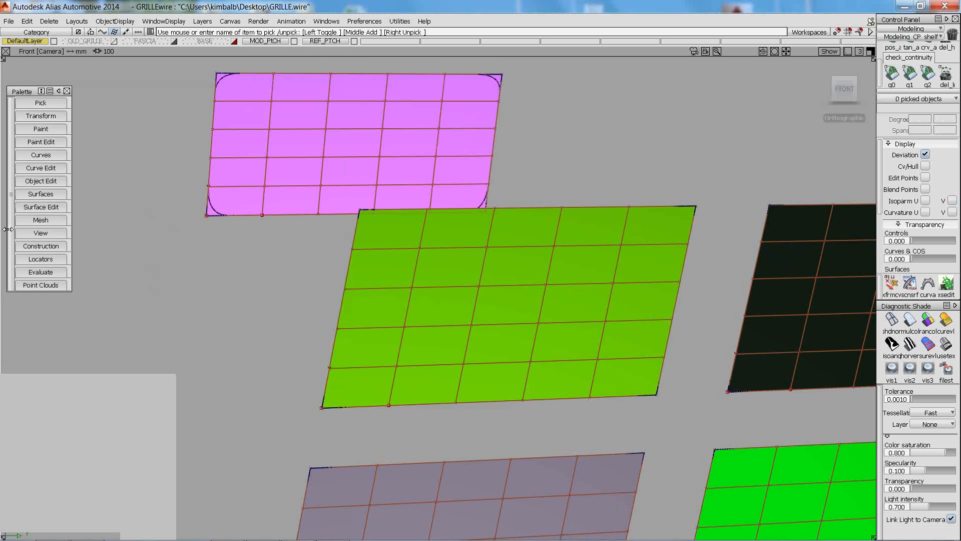
Review the Reverse Surface UV options and leave them without applying anything
click(38, 205)
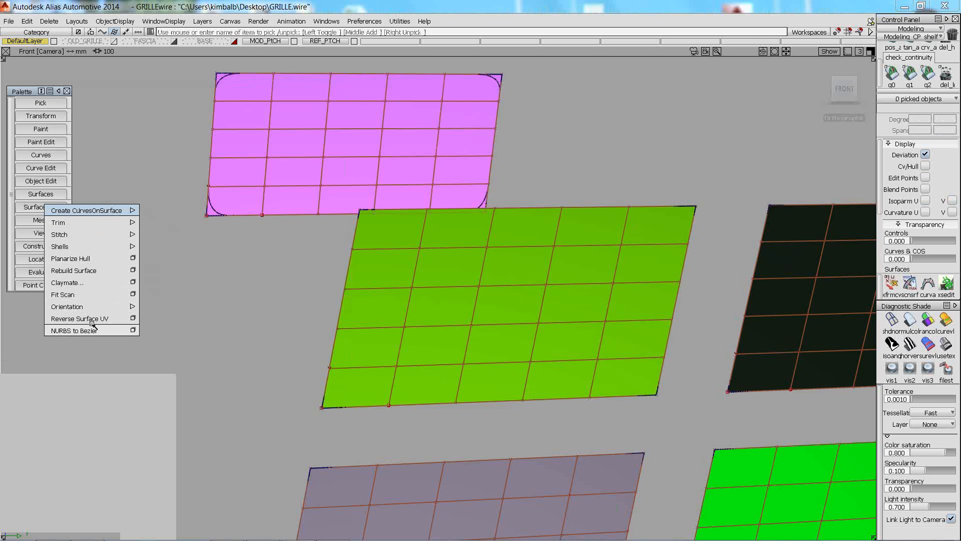
click(133, 318)
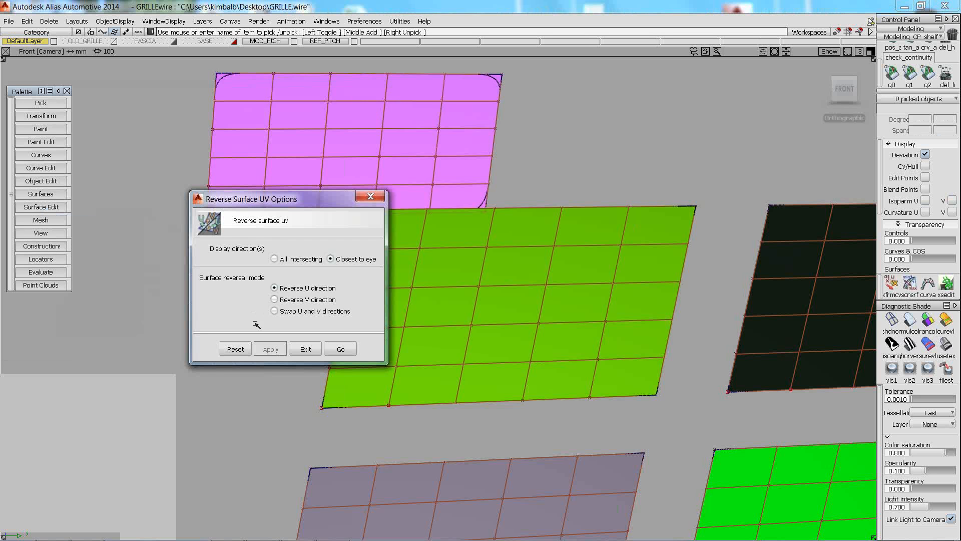
click(306, 350)
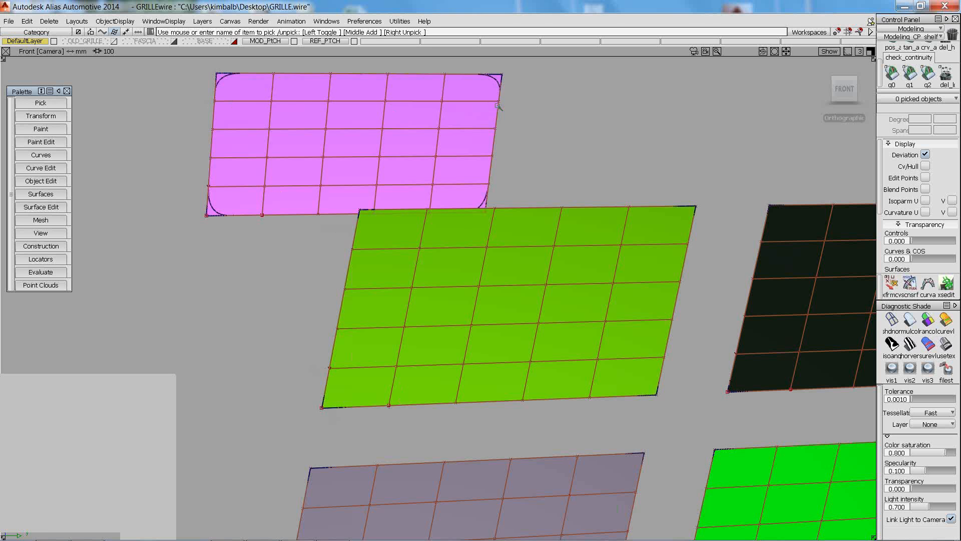
Duplicate the light green patch, move the copy clear of the original on its outer side, and clear the selection
click(638, 236)
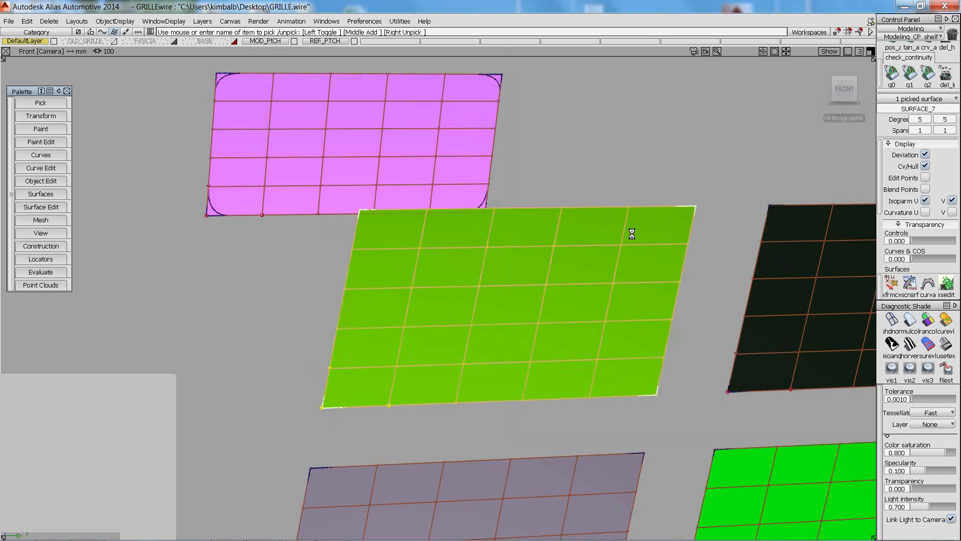
key(ctrl+v)
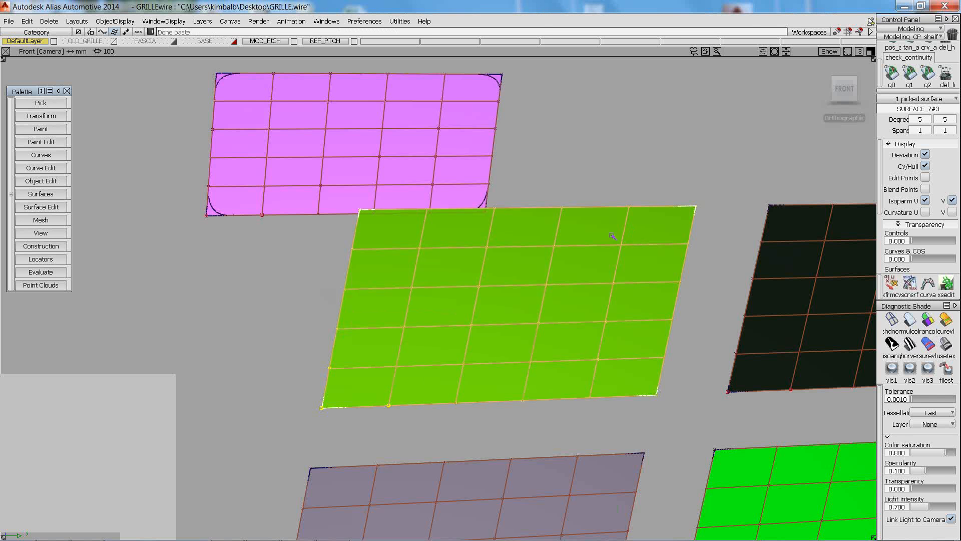
ctrl+shift+middle_drag(611, 234, 615, 206)
middle_drag(673, 143, 299, 159)
right_drag(700, 96, 688, 124)
middle_drag(689, 124, 671, 125)
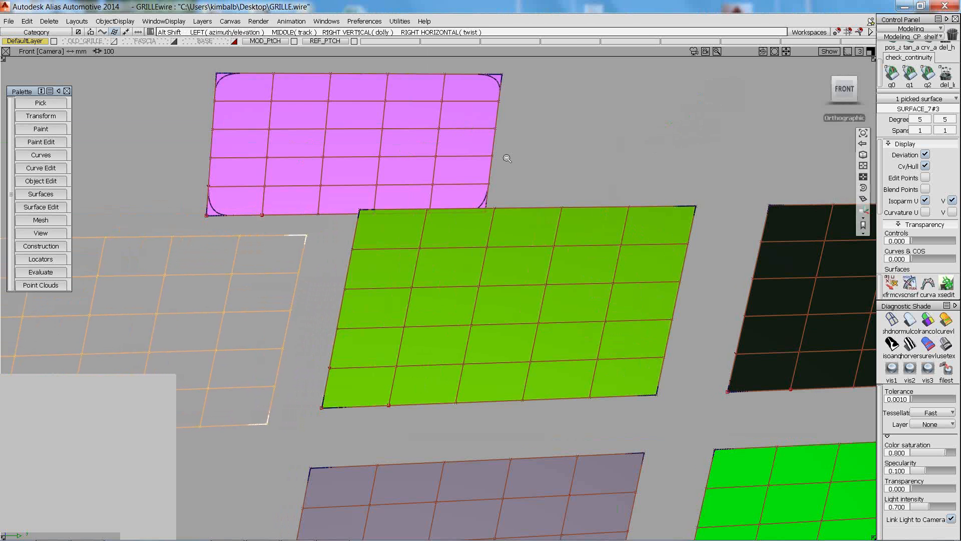
alt+shift+right_drag(506, 157, 498, 192)
alt+shift+middle_drag(497, 192, 660, 187)
ctrl+shift+drag(660, 245, 547, 247)
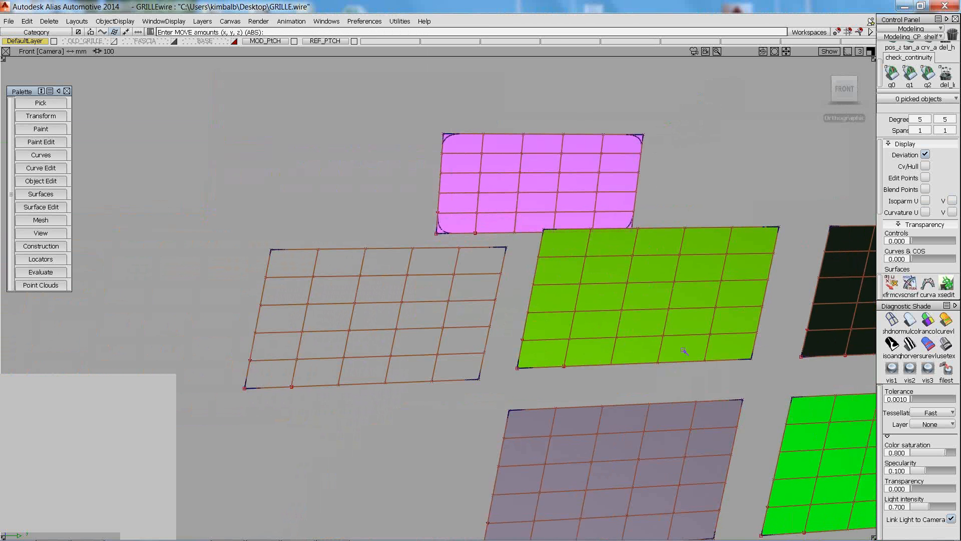
Slide the interior hull columns of the copied patch sideways with the transform CV tool, using a mouse sensitivity of 19
click(892, 283)
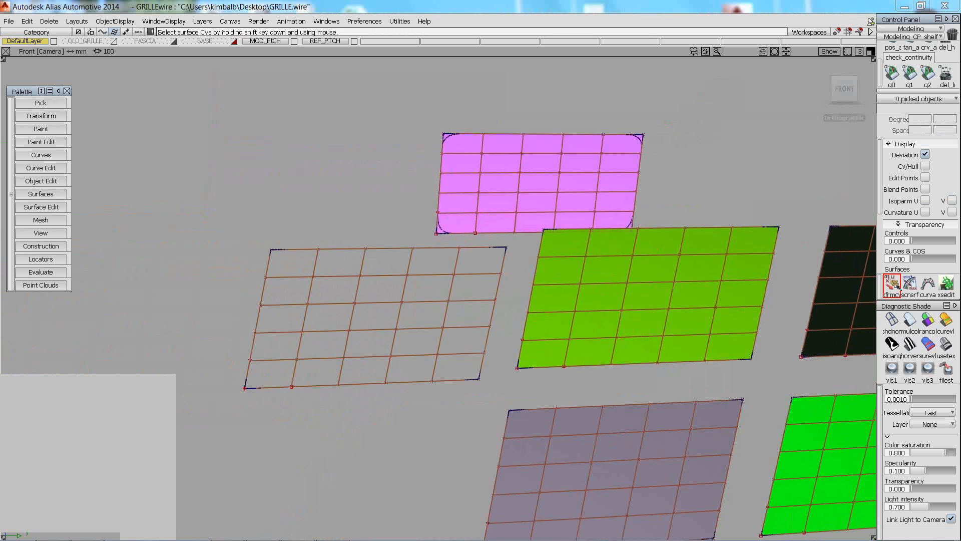
click(519, 257)
click(545, 267)
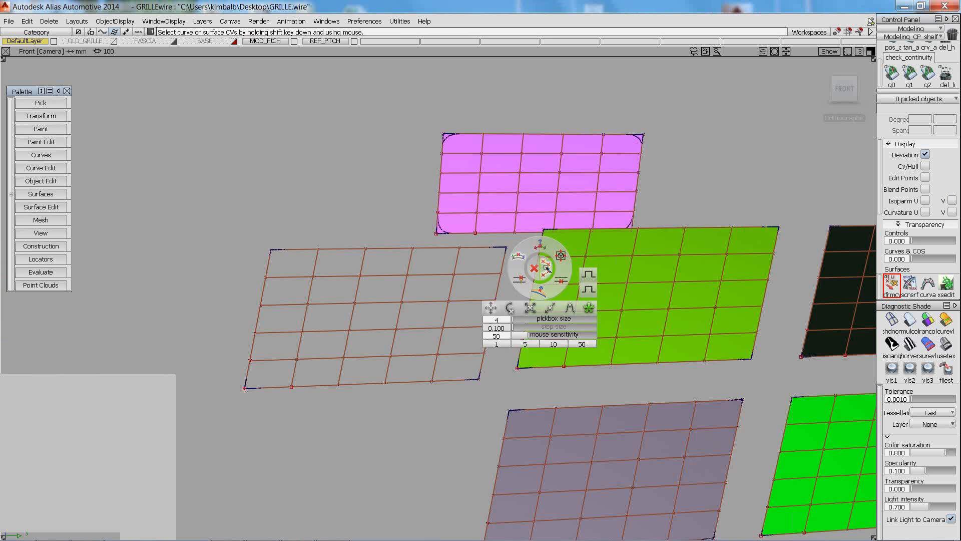
shift+click(456, 262)
drag(463, 274, 473, 274)
drag(410, 263, 275, 268)
key(space)
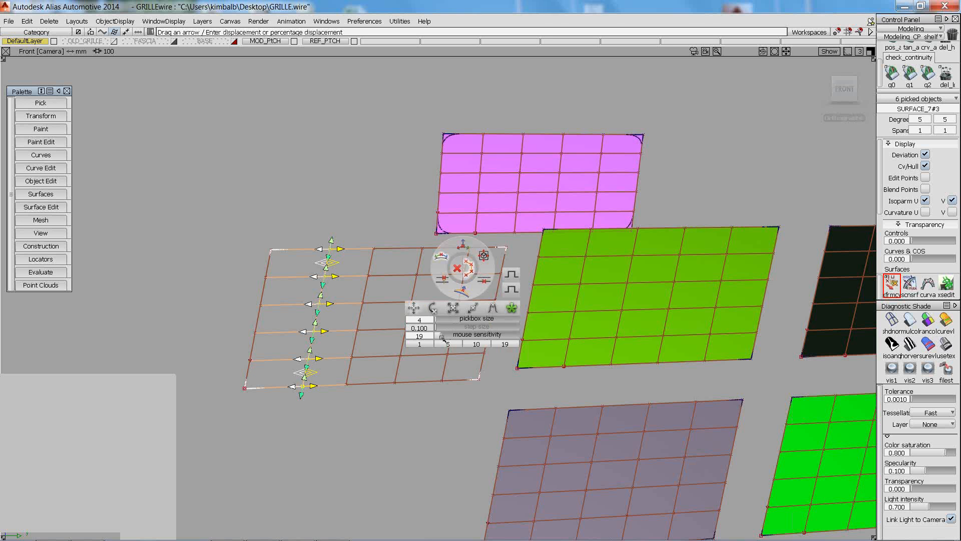
Adjust successive groups of the copy's interior hull columns to space them unevenly across the patch, and clear the CV selection
click(371, 262)
drag(409, 261, 469, 249)
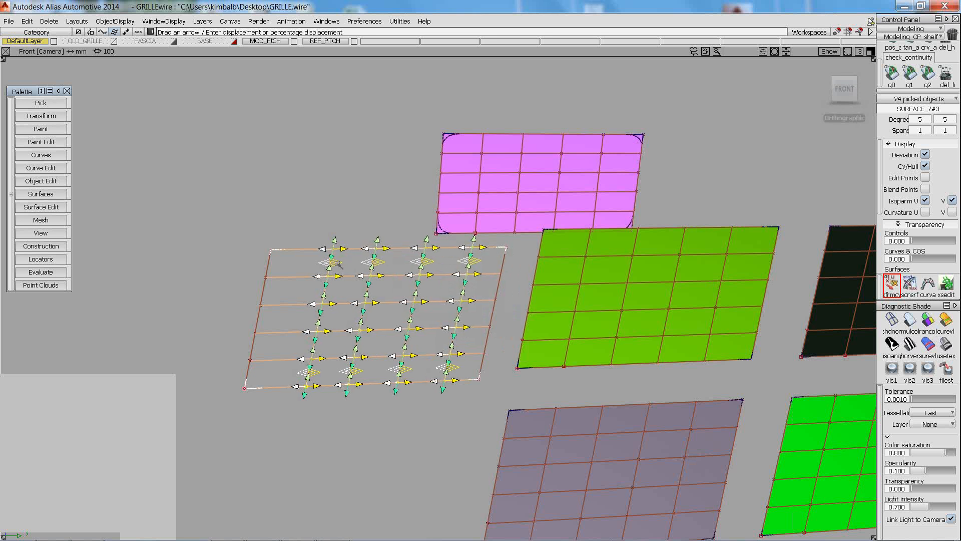
click(328, 262)
drag(366, 248, 371, 249)
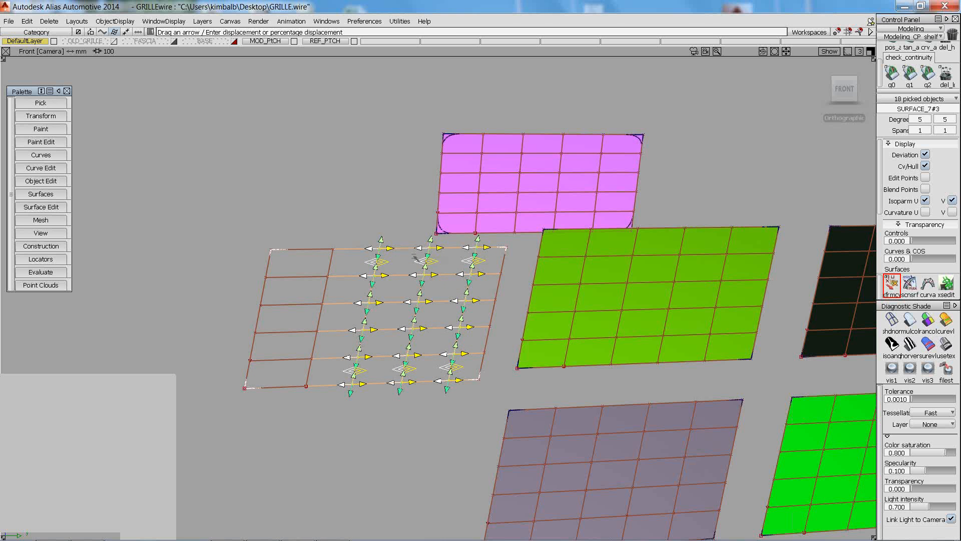
click(383, 261)
drag(419, 246, 440, 248)
drag(420, 263, 465, 261)
ctrl+shift+drag(458, 350, 457, 378)
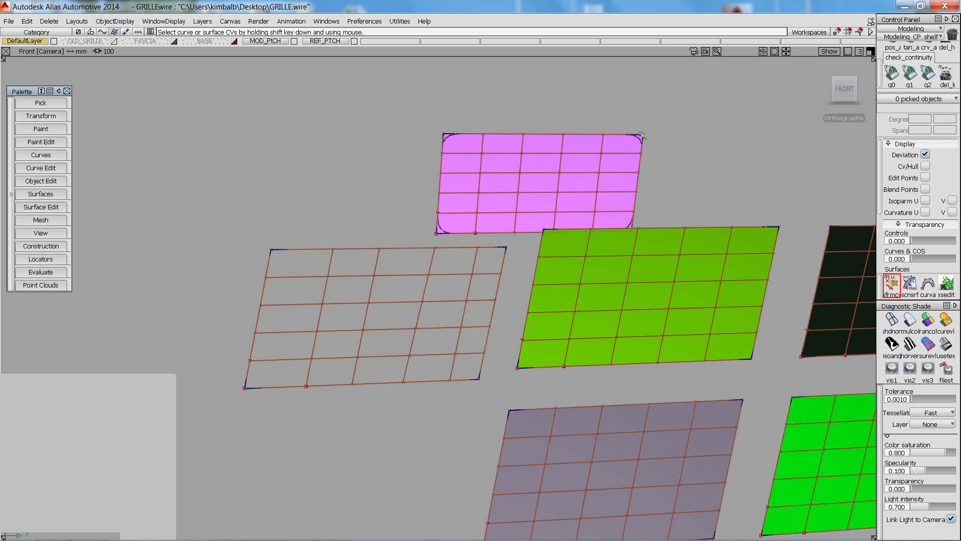
Make the pink trimmed patch a template to expose the pocket surfaces beneath it
ctrl+shift+drag(648, 147, 630, 162)
click(631, 161)
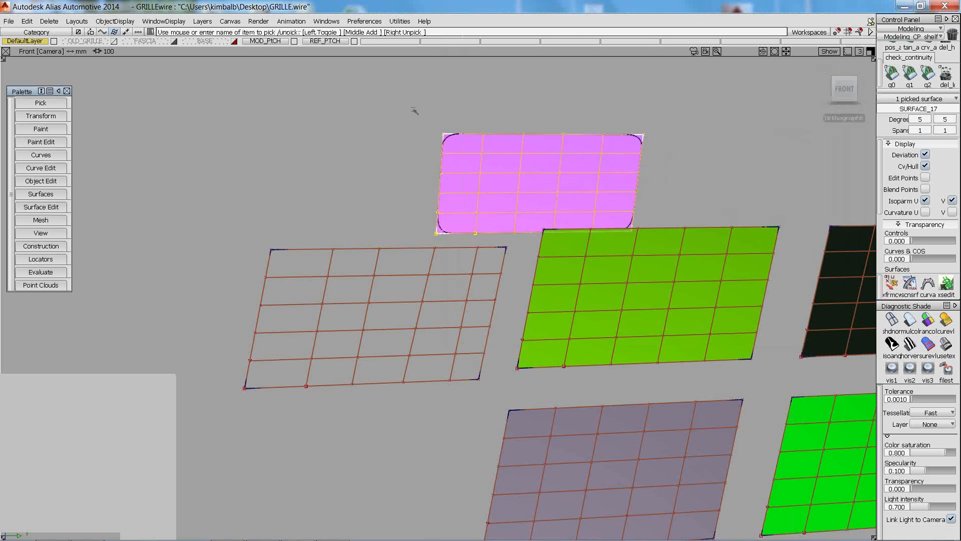
click(126, 23)
click(115, 95)
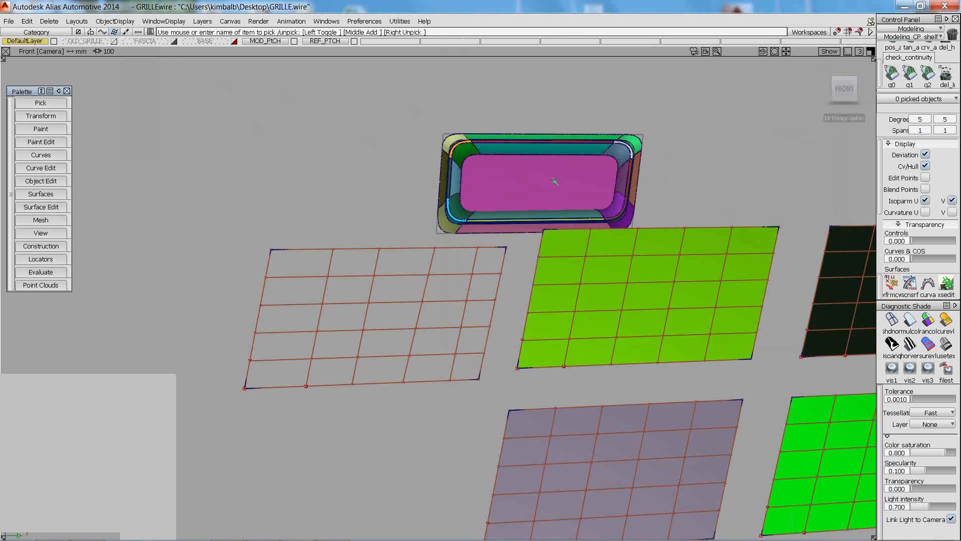
Examine the rim, corner and wall surfaces of the pocket detail up close
alt+shift+right_drag(591, 184, 595, 163)
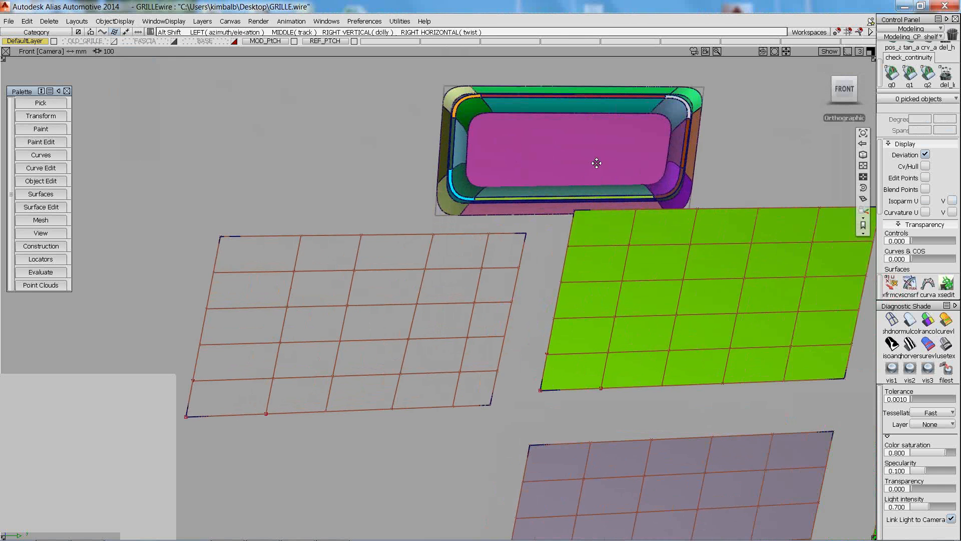
alt+shift+middle_drag(594, 163, 566, 179)
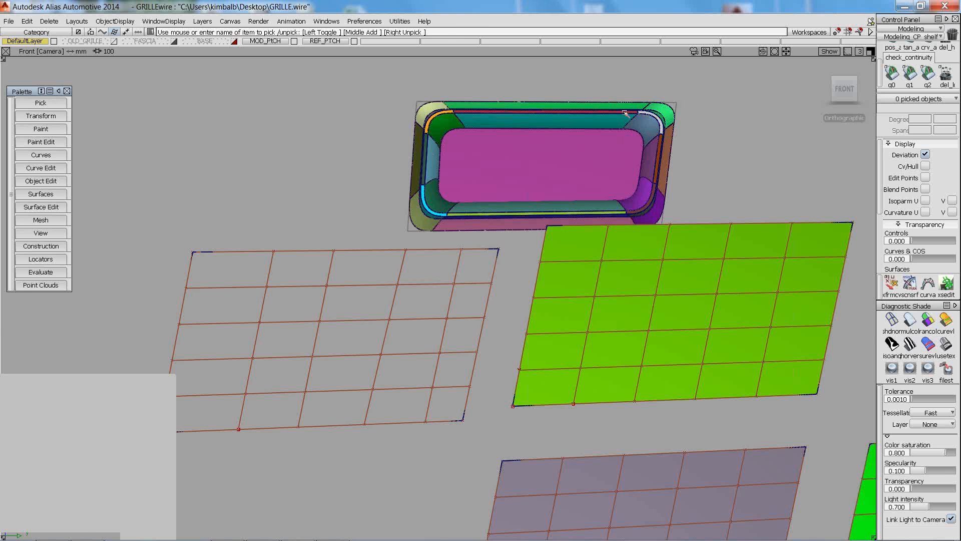
key(shift+alt)
alt+shift+right_drag(615, 142, 635, 165)
alt+shift+middle_drag(636, 165, 670, 206)
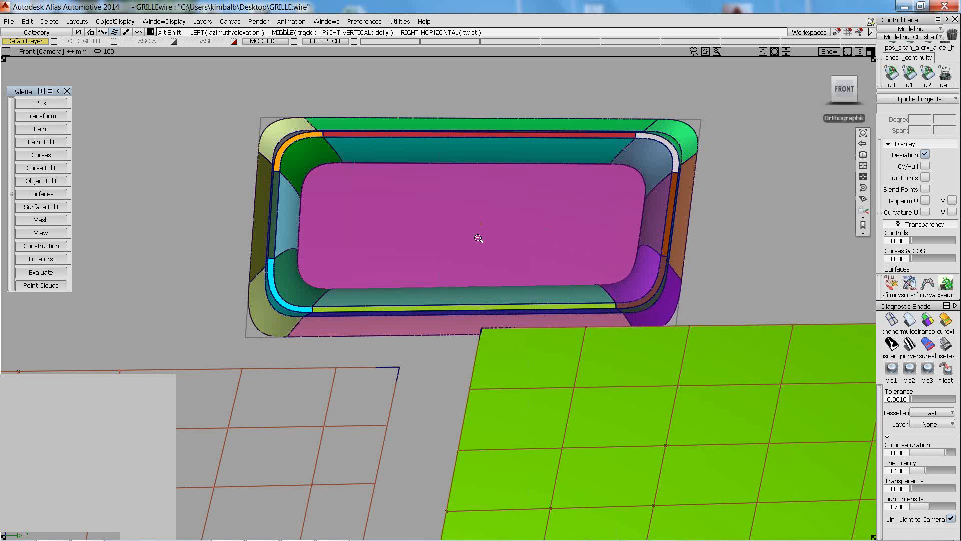
alt+shift+scroll(535, 228, down, 2)
alt+shift+middle_drag(535, 228, 599, 180)
alt+shift+right_drag(599, 180, 590, 215)
Pick the templated patch over the pocket and return it to normal display
ctrl+shift+click(429, 95)
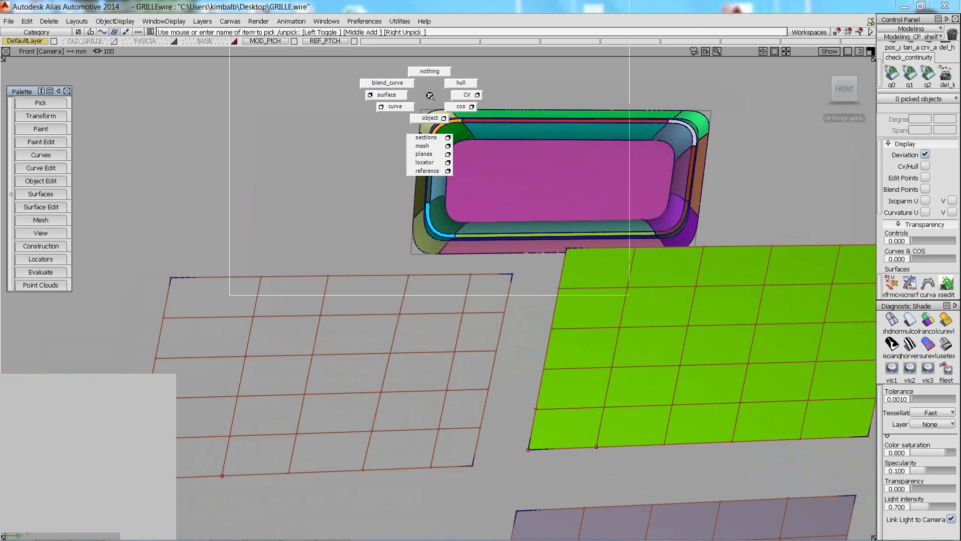
drag(41, 103, 60, 145)
click(422, 109)
click(118, 21)
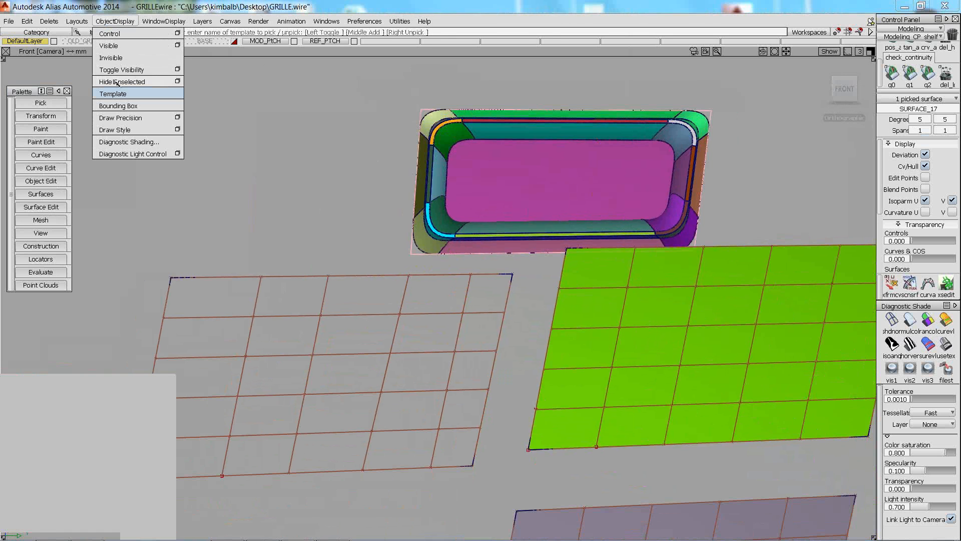
click(117, 93)
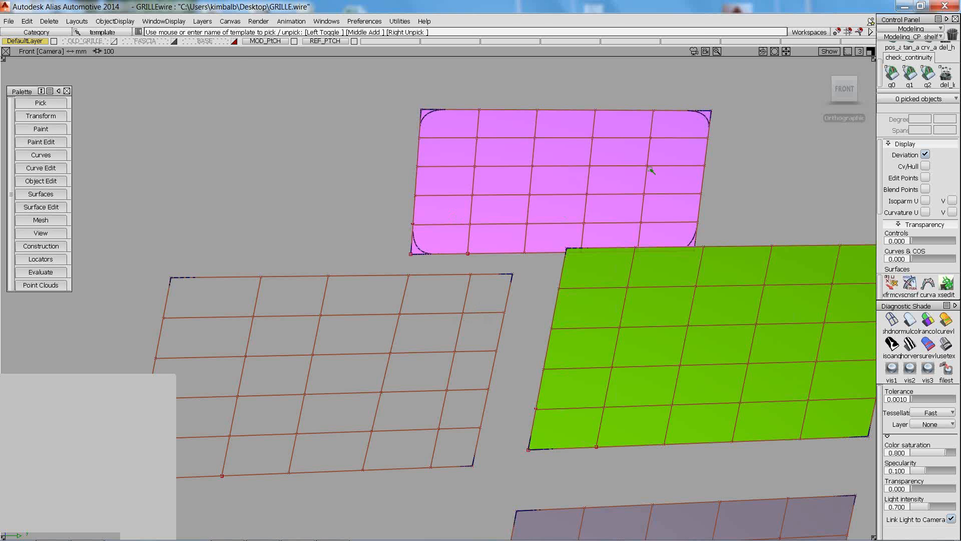
Hide the pink patch over the pocket detail to expose the surfaces beneath, and return it to normal display
key(ctrl+shift+p)
click(584, 159)
click(163, 21)
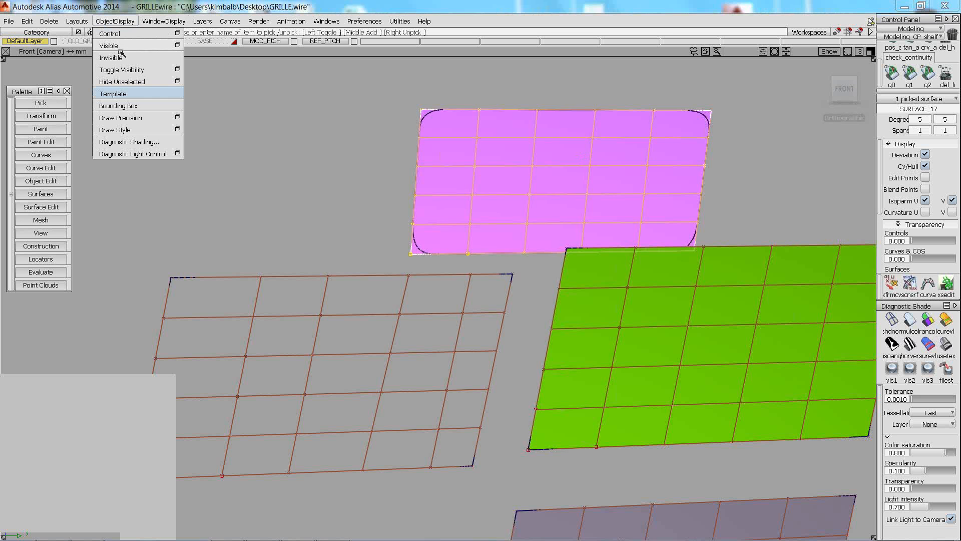
click(170, 122)
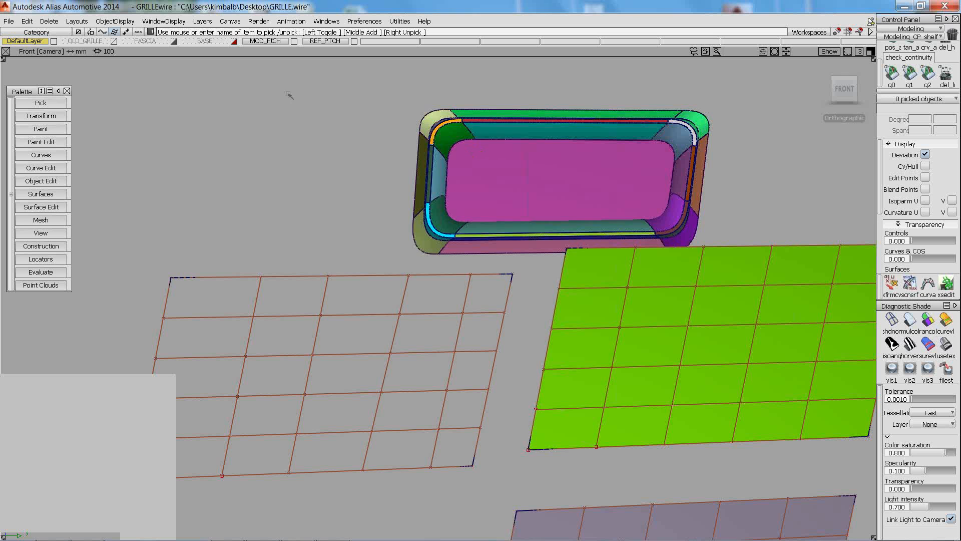
click(120, 21)
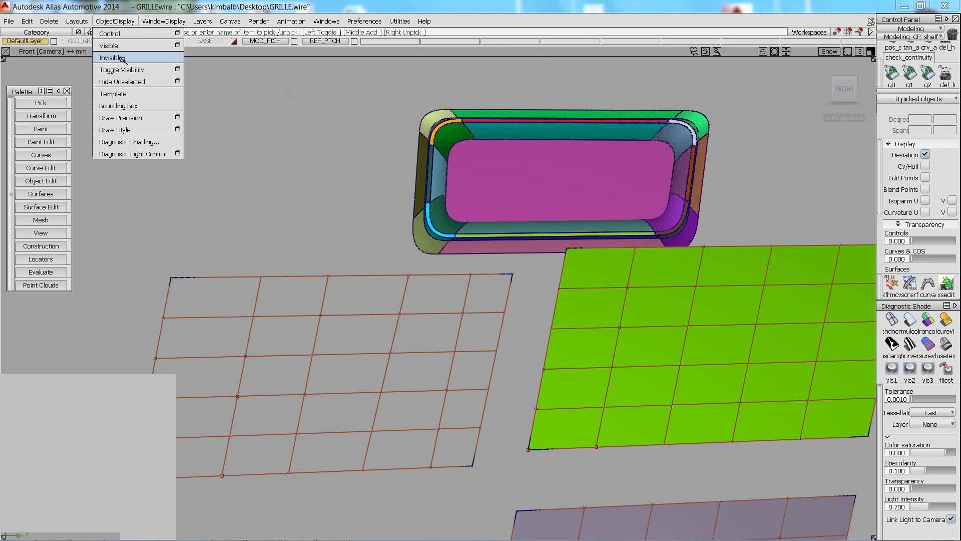
click(120, 57)
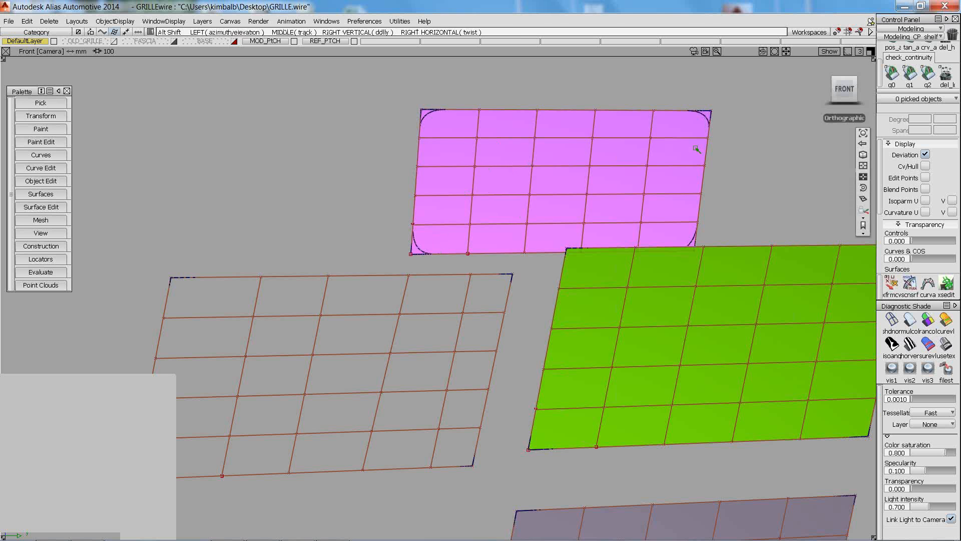
Examine the pocket's rim, walls and corner blends from behind, and how they sit against the pink patch
alt+shift+drag(695, 146, 125, 192)
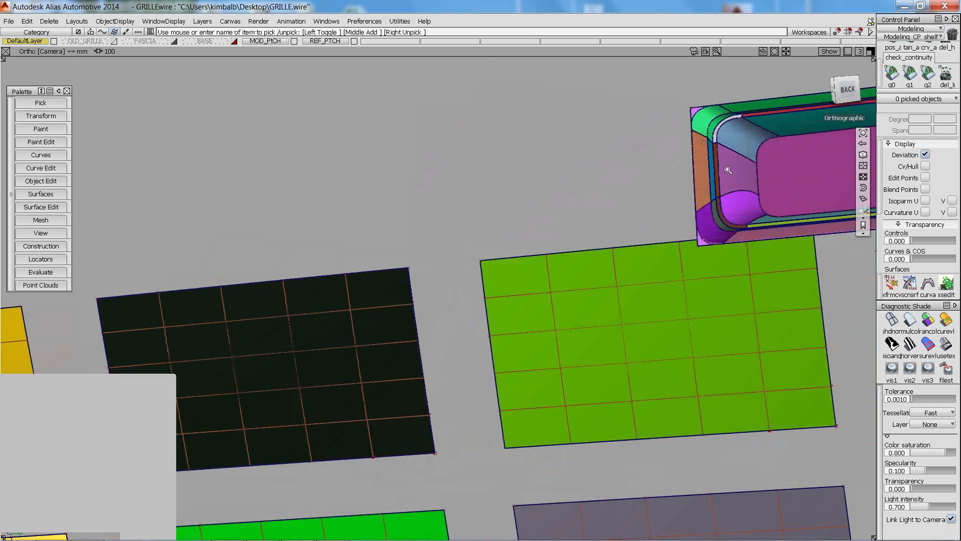
alt+shift+right_drag(725, 169, 573, 204)
alt+shift+middle_drag(600, 185, 116, 329)
alt+shift+drag(468, 223, 468, 199)
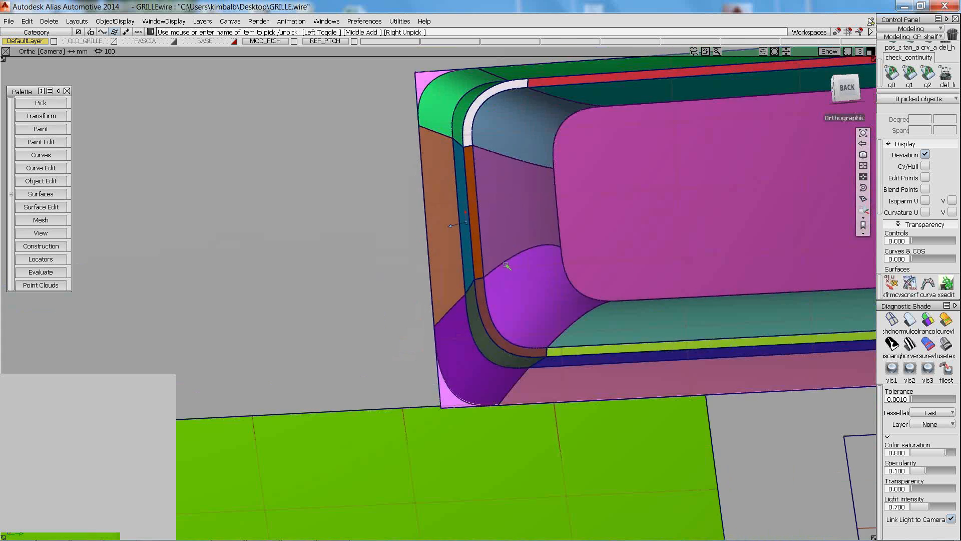
alt+shift+right_drag(666, 205, 525, 216)
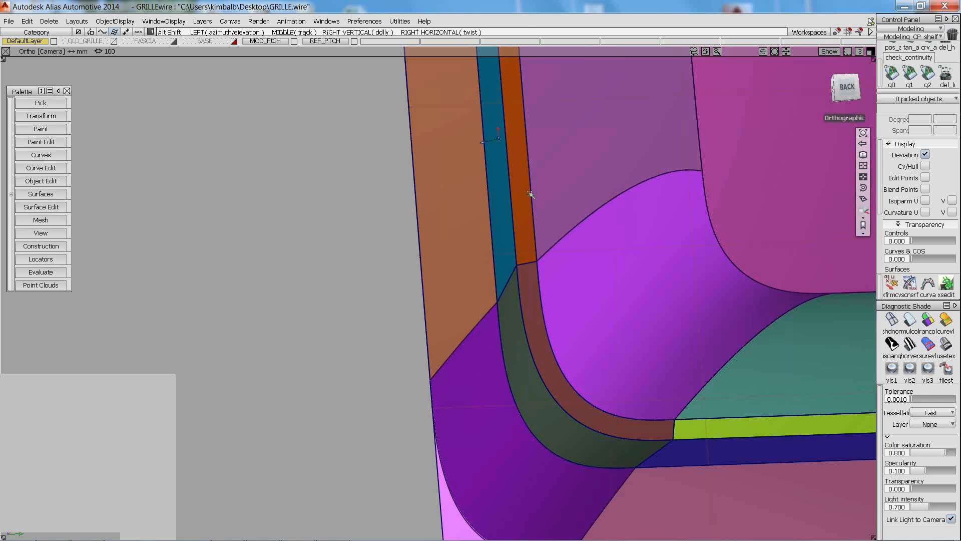
alt+shift+right_drag(530, 196, 490, 368)
alt+shift+drag(326, 361, 783, 386)
alt+shift+drag(368, 345, 240, 326)
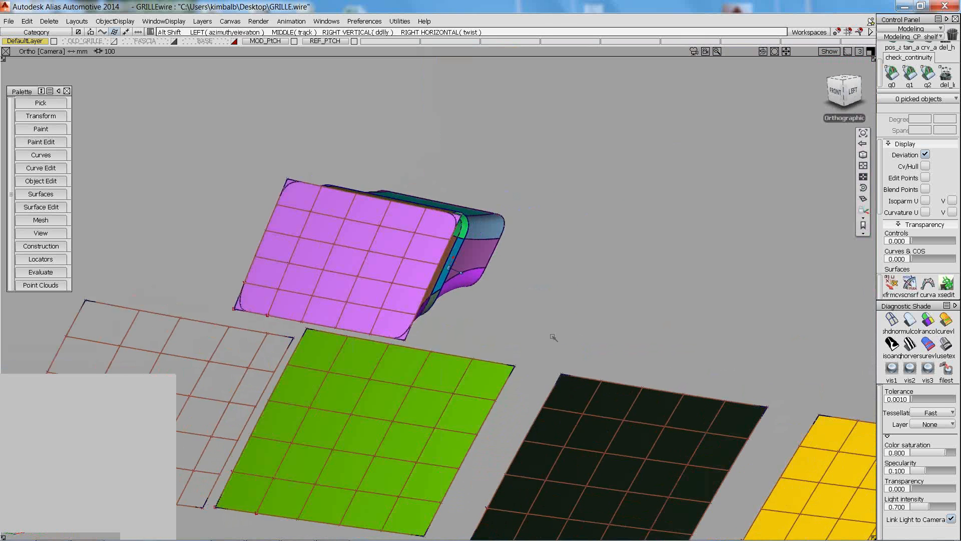
Delete the unshaded copy patch with the uneven hull spacing beside the green patch
click(232, 318)
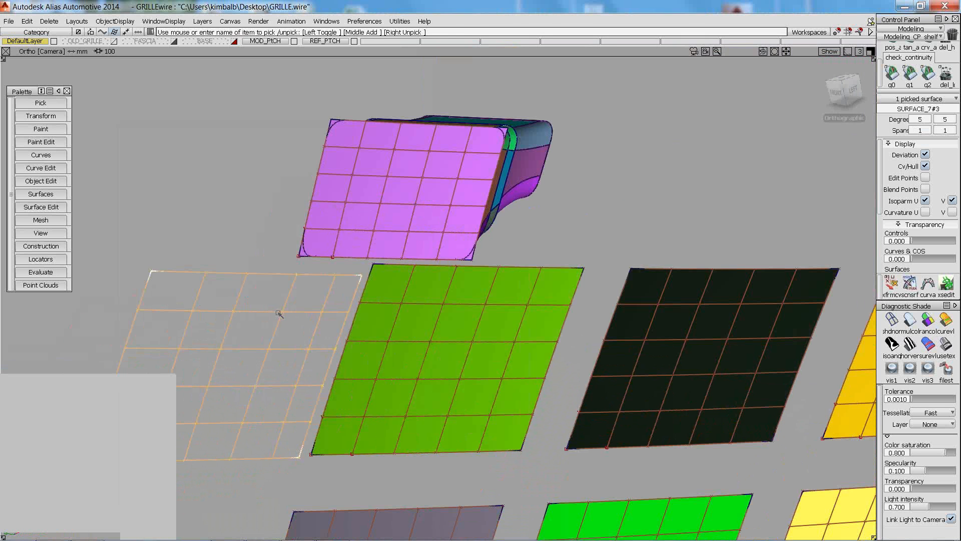
key(Delete)
key(Return)
Pick the whole pocket detail together with its pink base patch
alt+shift+right_drag(500, 272, 459, 336)
alt+shift+middle_drag(459, 336, 419, 304)
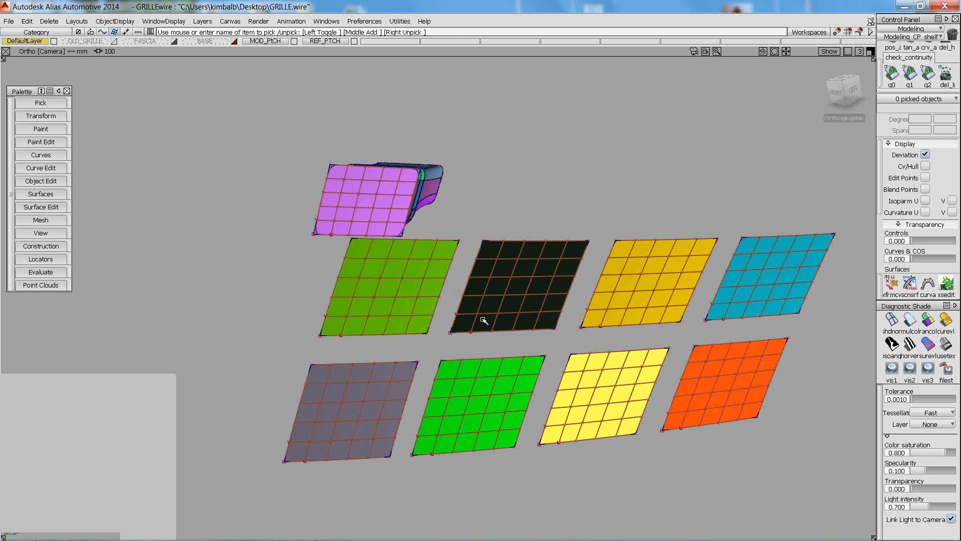
alt+shift+drag(507, 338, 472, 328)
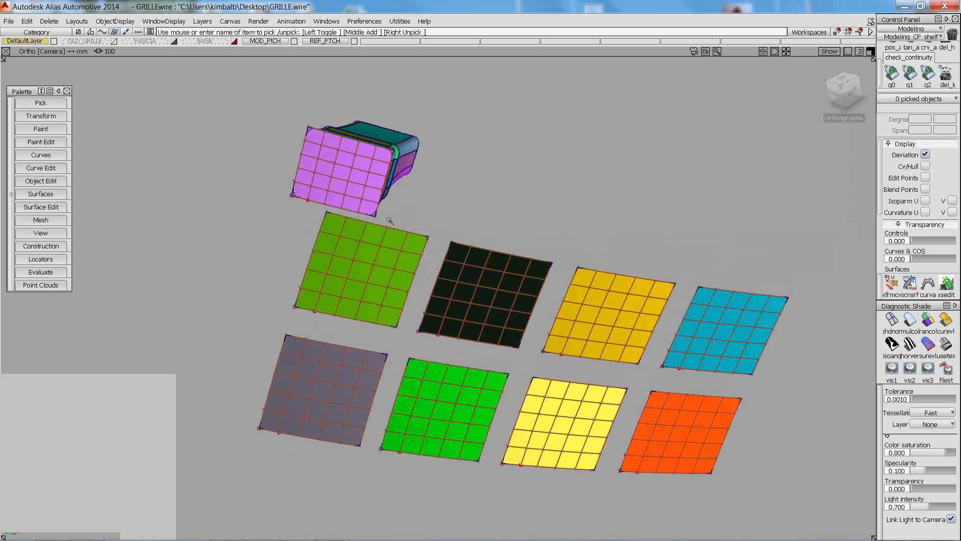
alt+shift+drag(416, 208, 359, 196)
ctrl+shift+drag(379, 130, 377, 149)
click(375, 145)
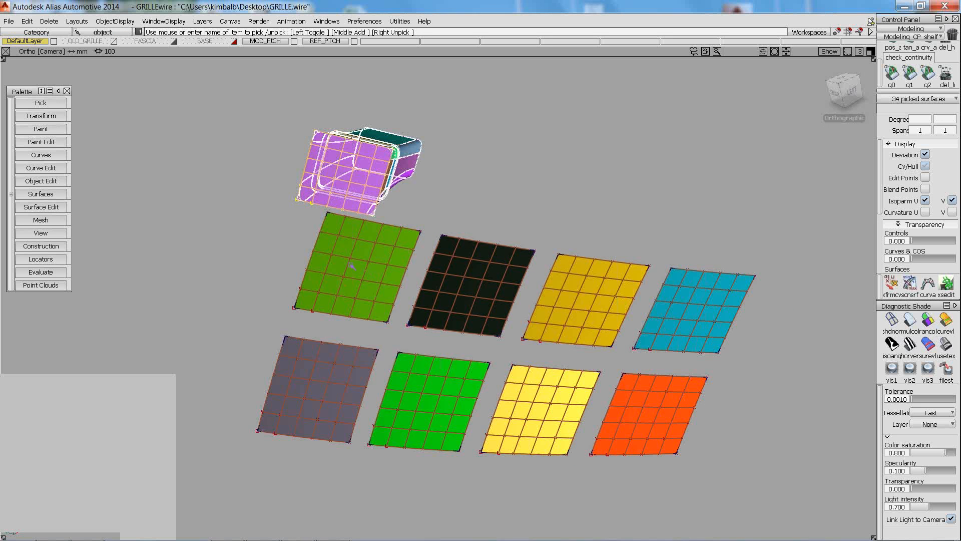
Move the picked pocket detail onto the first green grille patch and check its placement from several angles
ctrl+shift+click(485, 123)
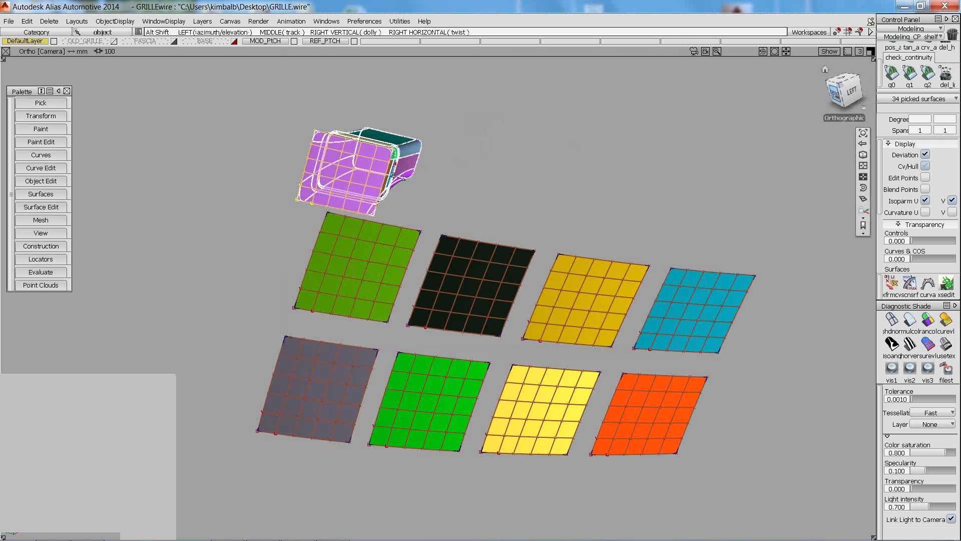
alt+shift+drag(832, 96, 824, 102)
right_drag(546, 150, 537, 225)
middle_drag(537, 225, 604, 223)
key(alt+shift)
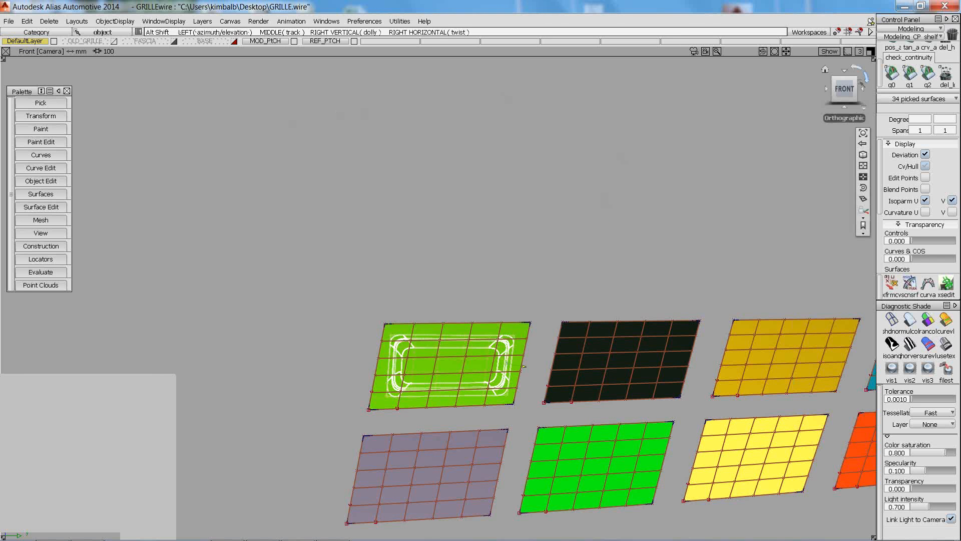
alt+shift+drag(523, 367, 663, 266)
key(alt+shift)
alt+shift+drag(331, 345, 355, 303)
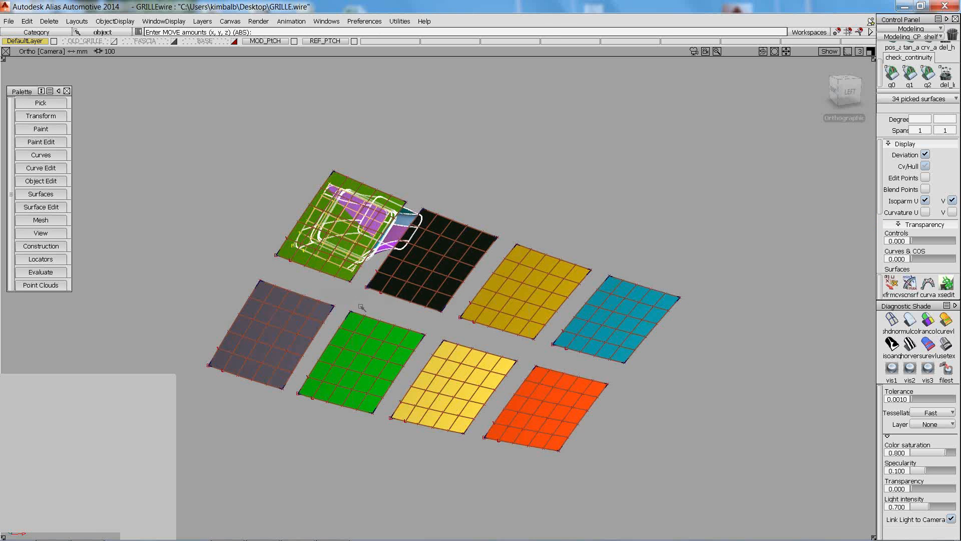
Add a new layer and place a copy of the pocket detail over the black patch
click(202, 22)
click(208, 36)
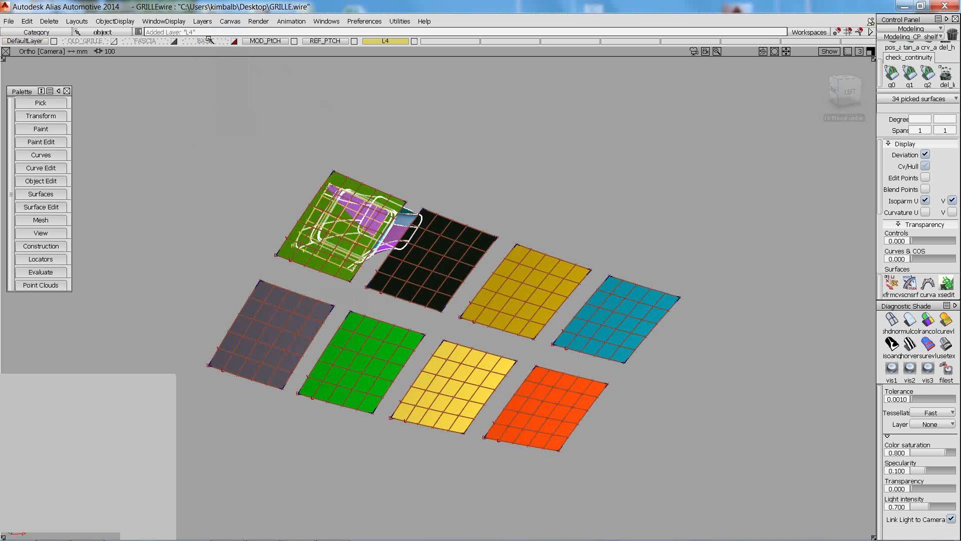
ctrl+shift+middle_drag(418, 119, 415, 94)
drag(411, 97, 727, 231)
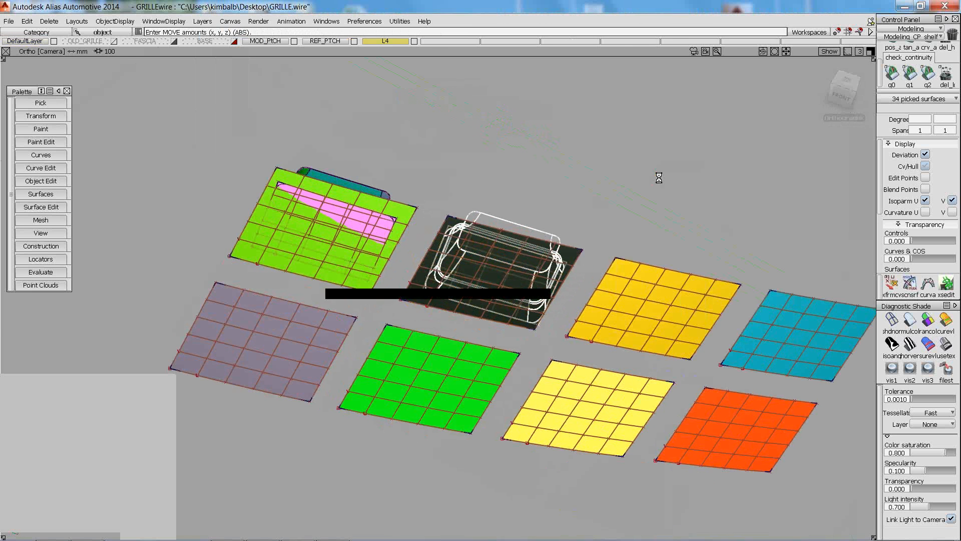
Paste another copy of the pocket detail and move it over the gold patch
key(ctrl+v)
drag(466, 122, 788, 190)
middle_drag(787, 190, 788, 189)
drag(775, 188, 615, 260)
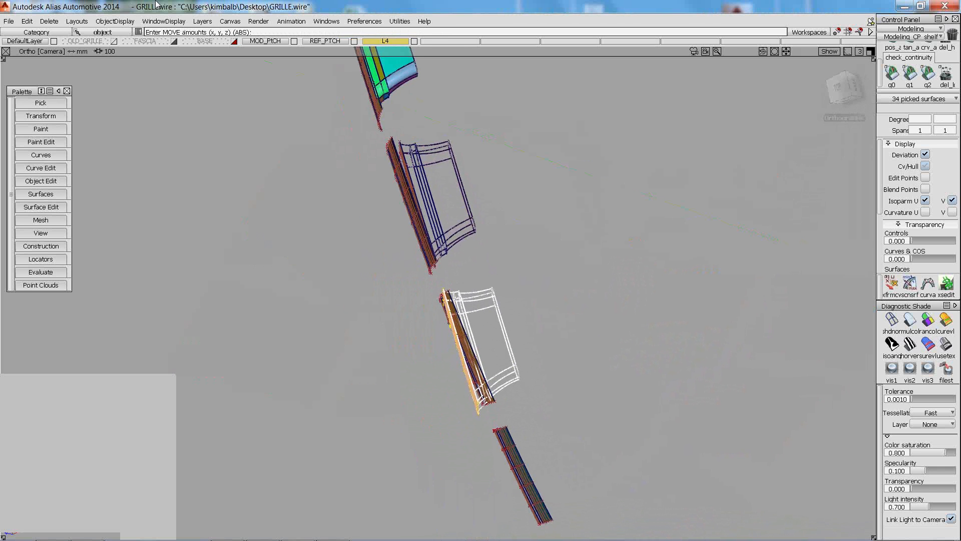
Add another new layer and assign the picked pocket copy on the gold patch to it
click(202, 21)
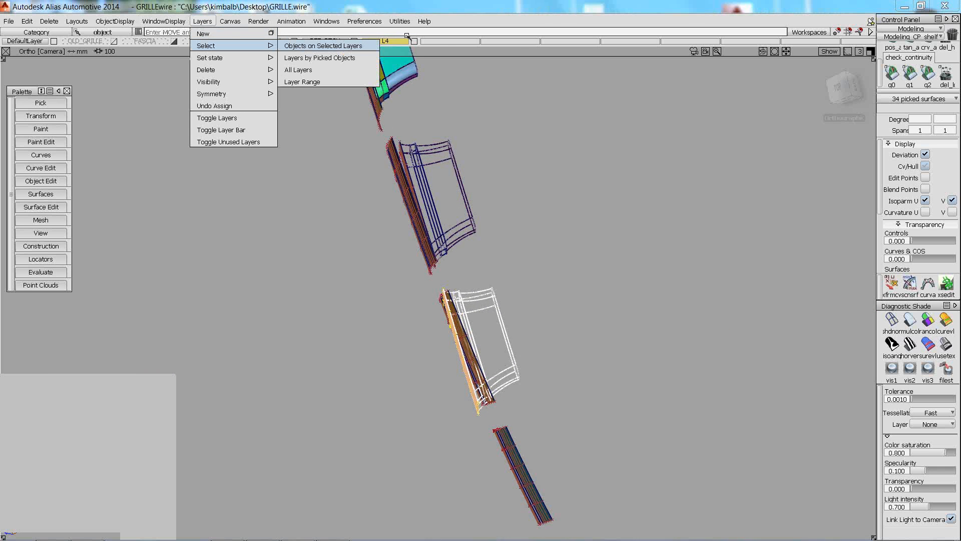
click(225, 33)
right_click(455, 43)
click(435, 88)
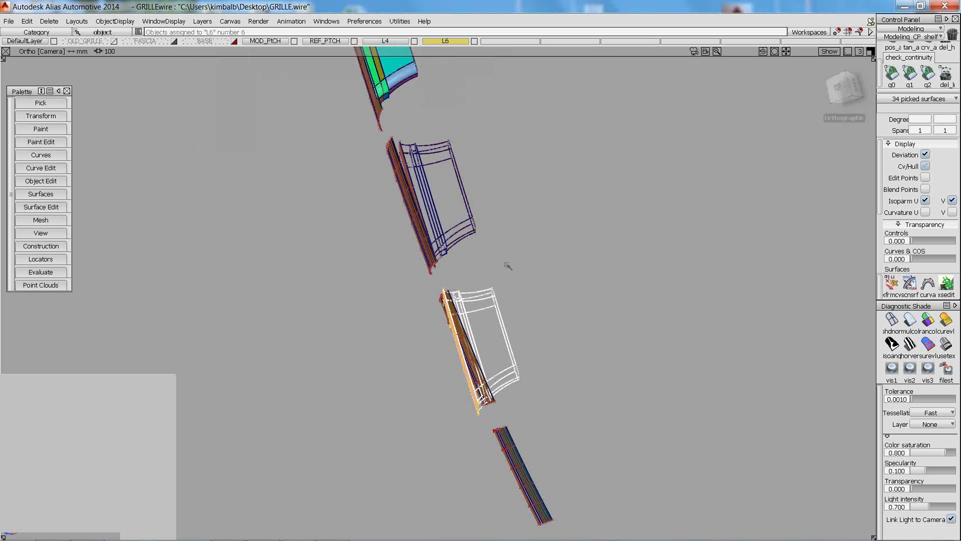
Clear the selection, hide all CVs and hulls, and turn off diagnostic shading to leave plain wireframe
alt+shift+drag(506, 266, 442, 229)
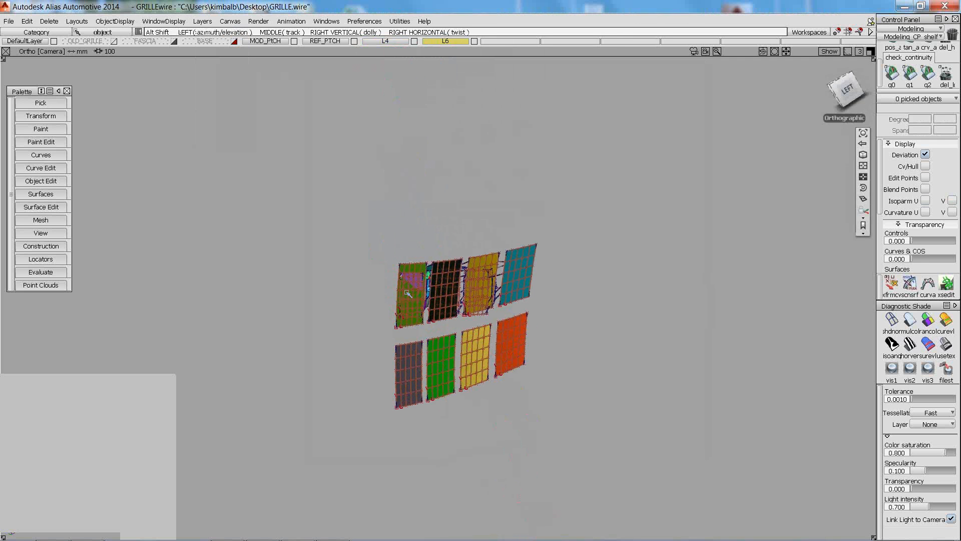
alt+shift+drag(404, 307, 555, 241)
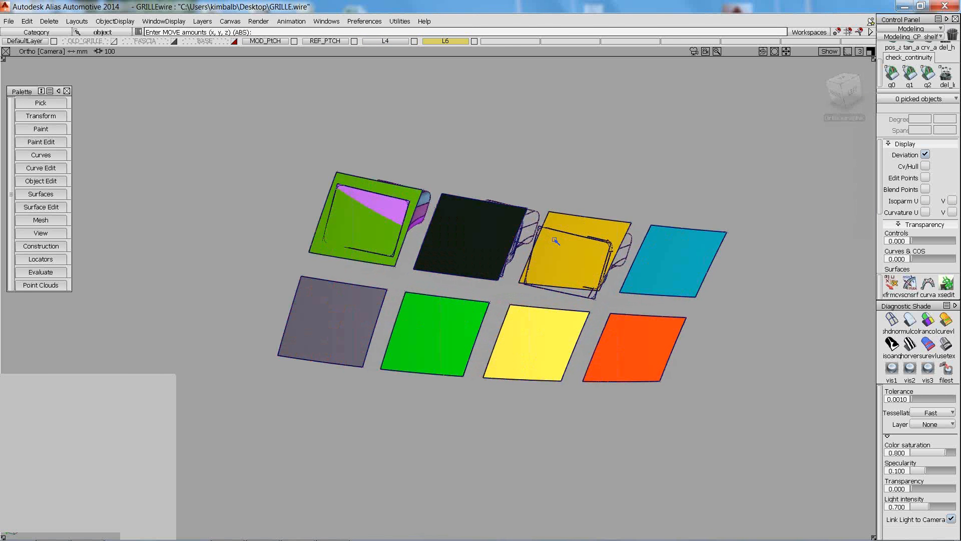
click(892, 320)
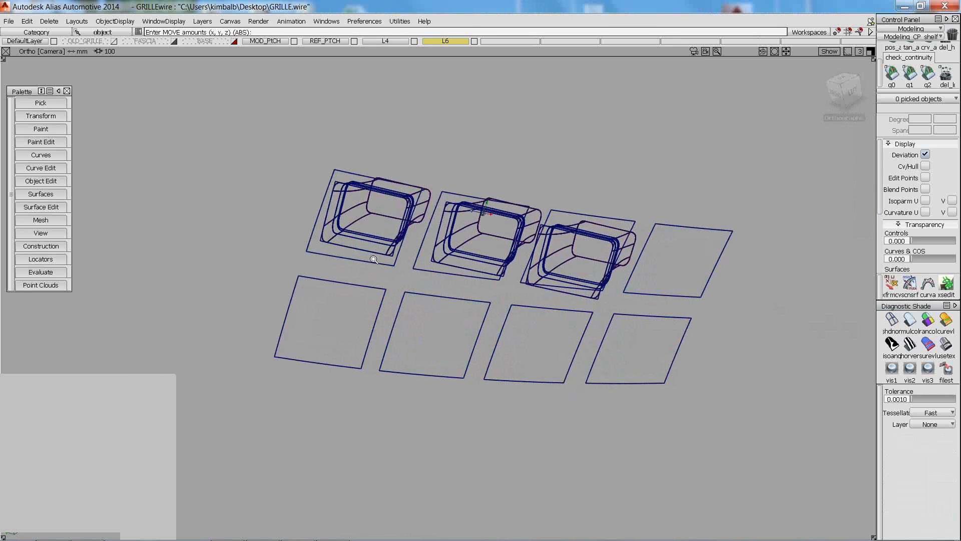
alt+shift+right_drag(313, 202, 391, 224)
alt+shift+middle_drag(391, 223, 434, 268)
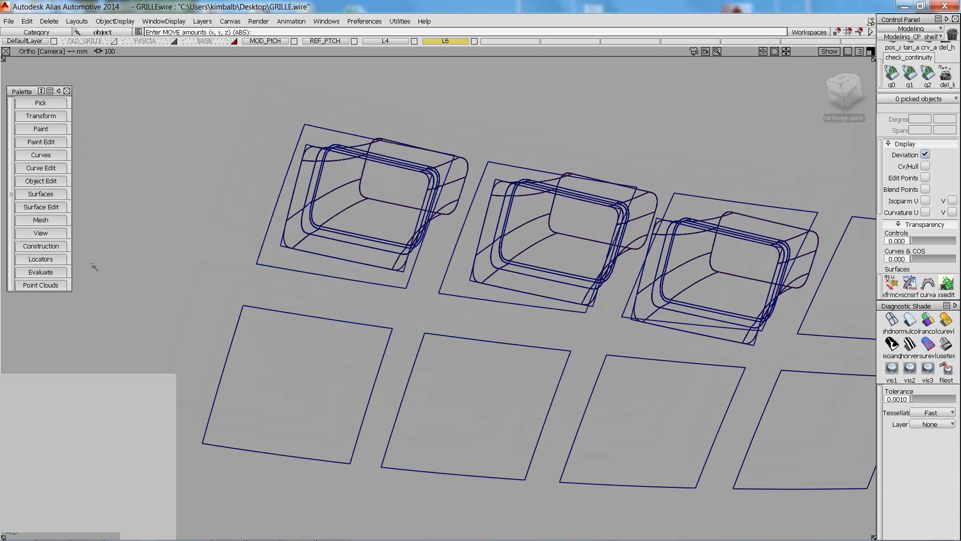
Start a Transformer Rig and accept the first pocket's surfaces as targets, leaving out its inner base patch and outer grille patch
click(38, 181)
mouse_move(100, 253)
click(174, 255)
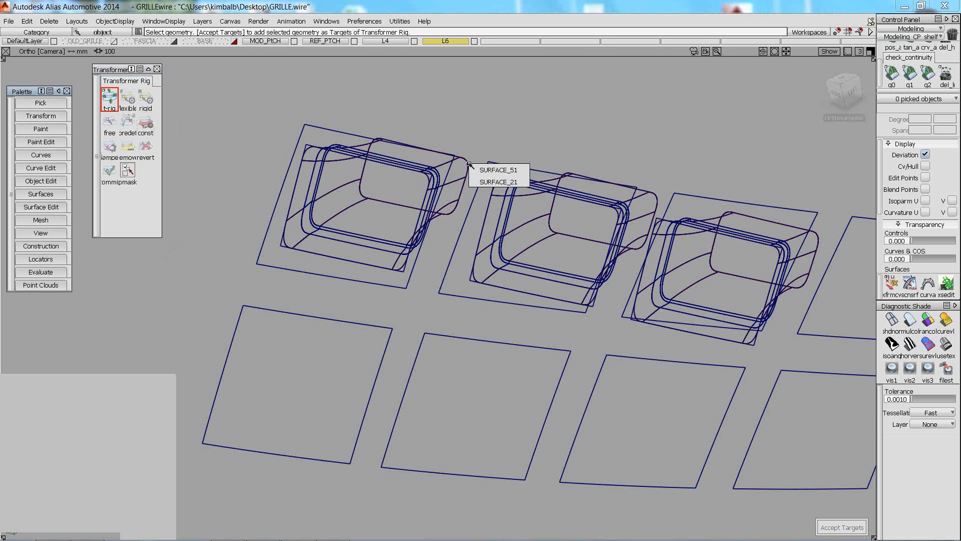
right_drag(266, 42, 266, 103)
drag(234, 95, 430, 289)
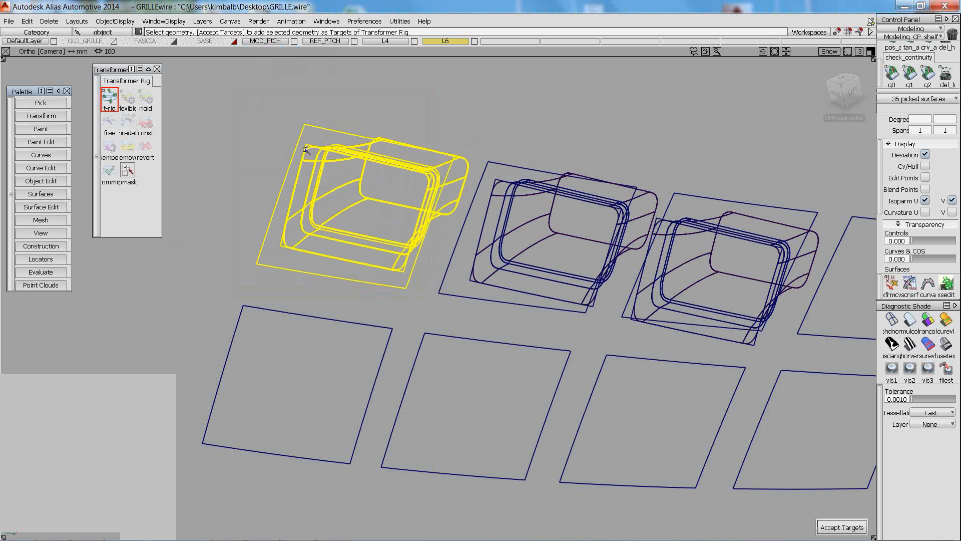
drag(306, 151, 292, 120)
alt+shift+right_drag(330, 214, 537, 270)
key(Return)
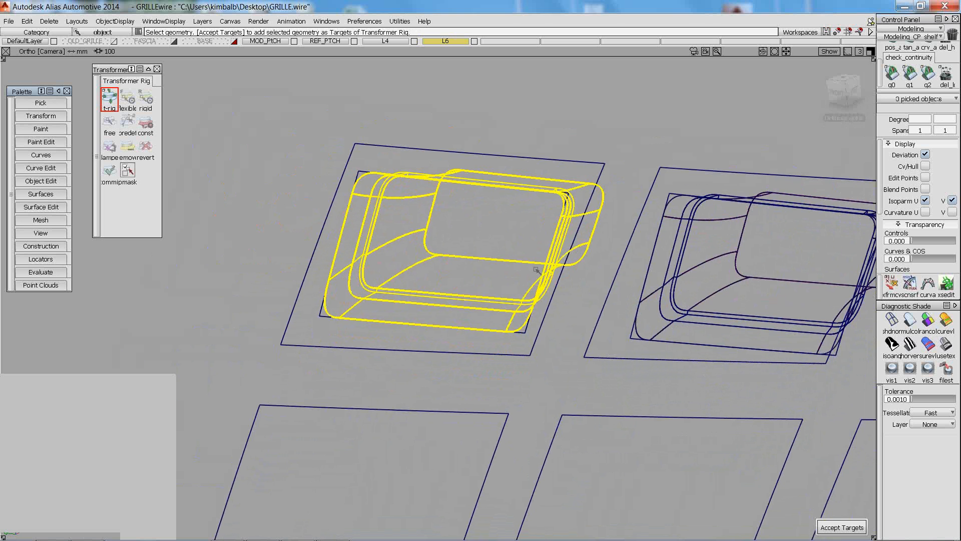
Add a predefined modifier to the first rig with the inner base patch as origin and the outer grille patch as destination
click(128, 122)
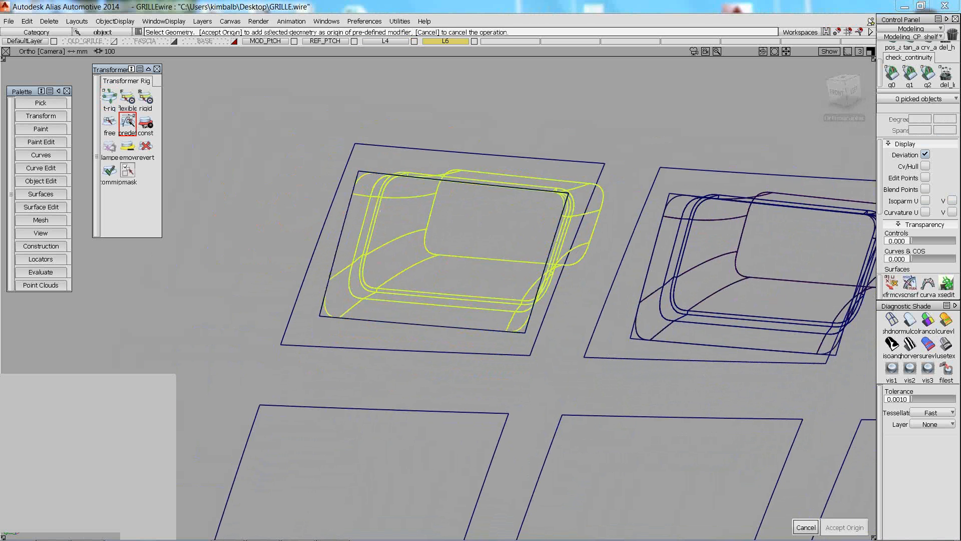
click(358, 173)
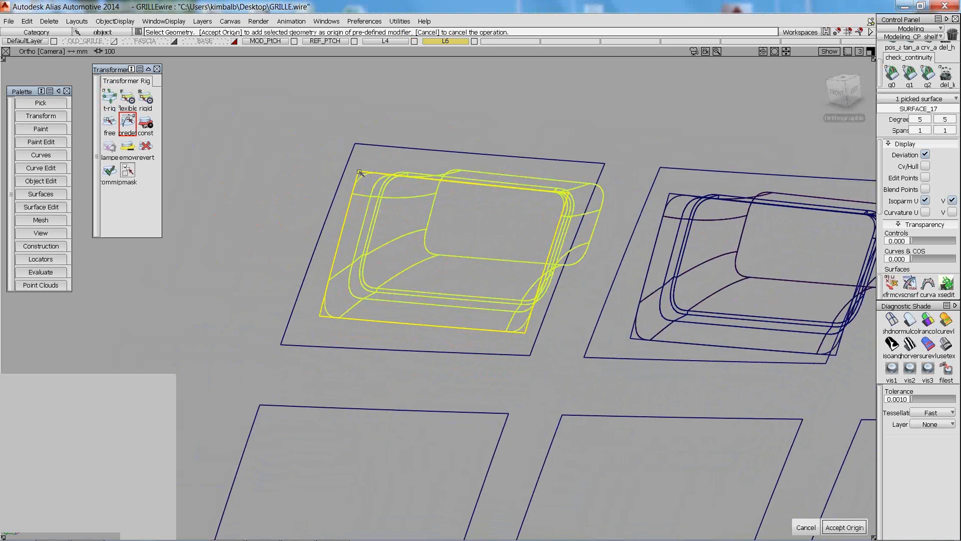
key(Return)
click(358, 145)
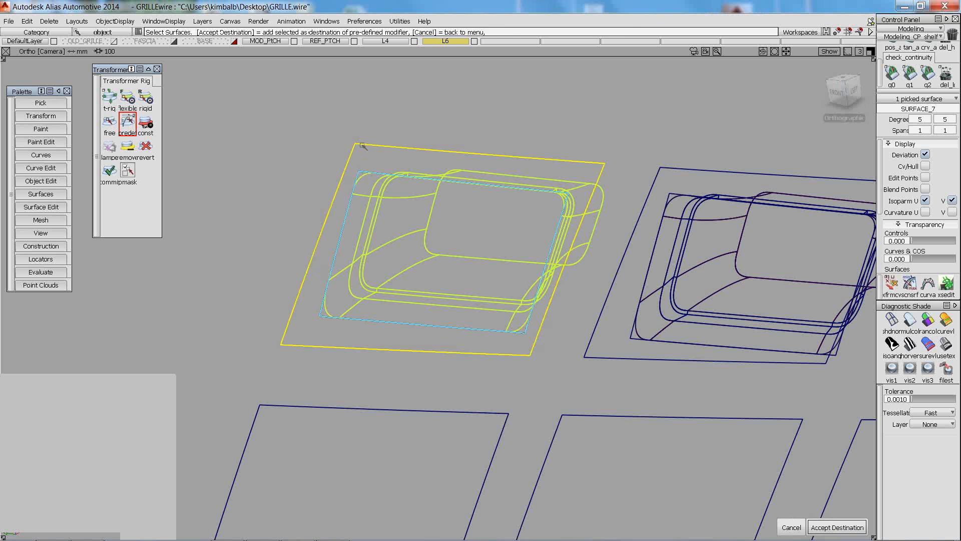
key(Return)
alt+shift+drag(364, 146, 176, 263)
alt+shift+right_drag(176, 263, 319, 155)
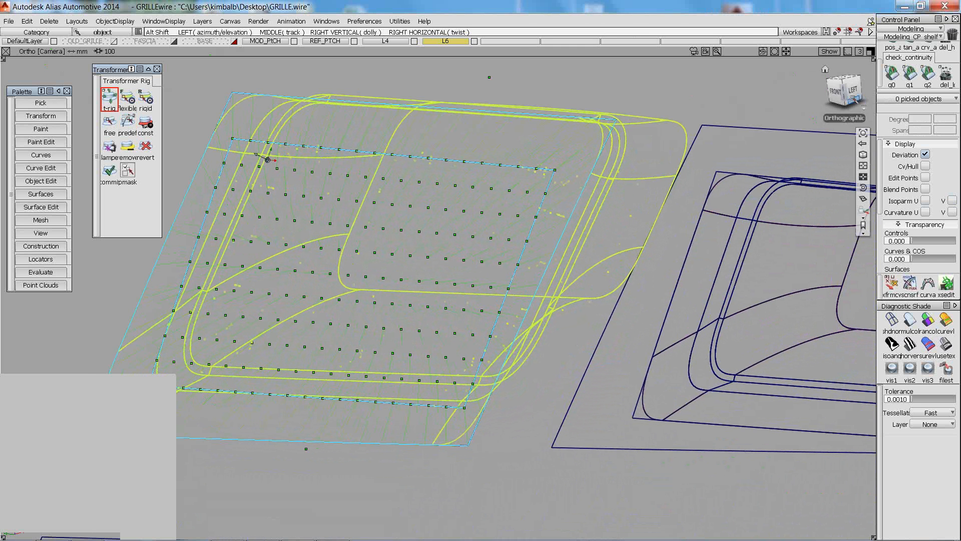
click(835, 93)
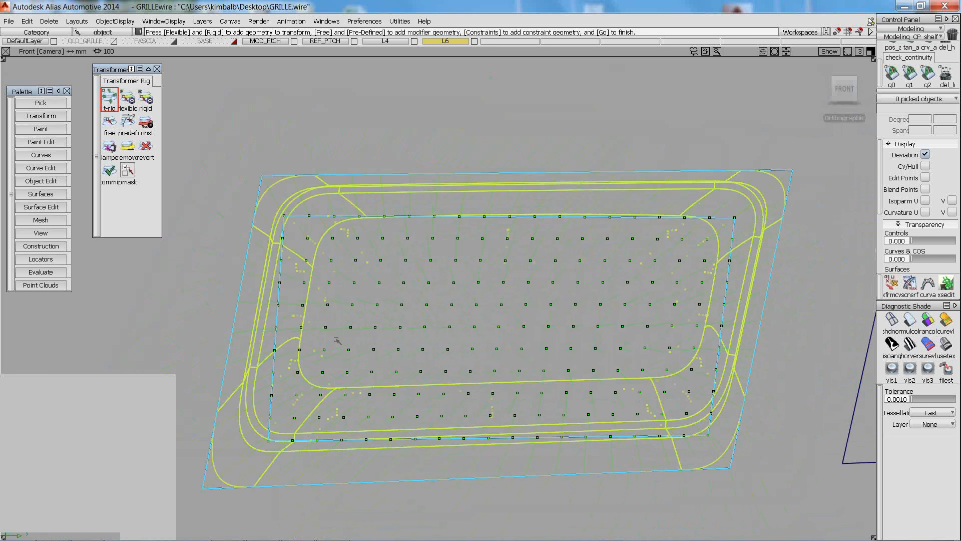
Start another Transformer Rig and accept the second pocket's surfaces as targets, leaving out its inner and outer patches
alt+shift+middle_drag(643, 321, 298, 313)
alt+shift+right_drag(298, 313, 518, 334)
alt+shift+drag(518, 334, 503, 140)
ctrl+click(521, 164)
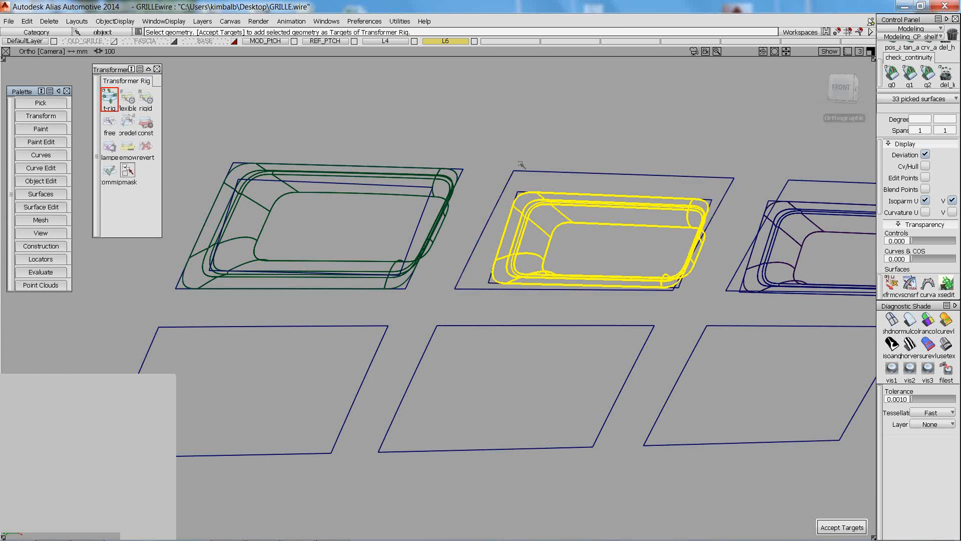
key(Return)
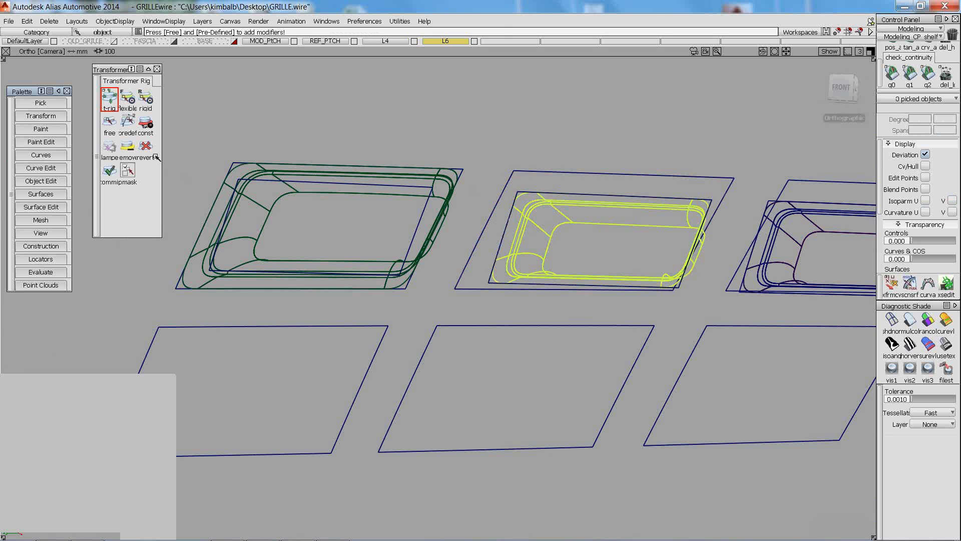
click(128, 123)
click(517, 191)
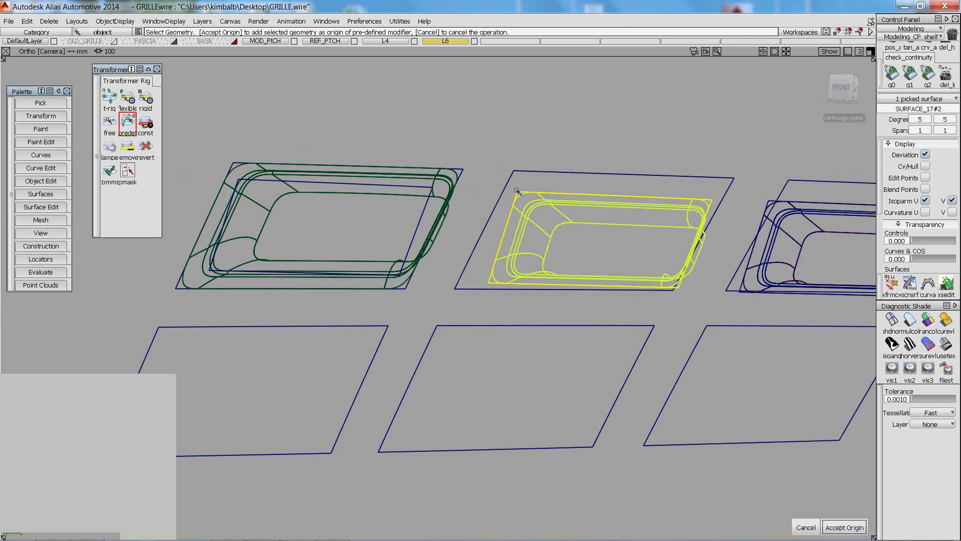
click(521, 175)
key(Return)
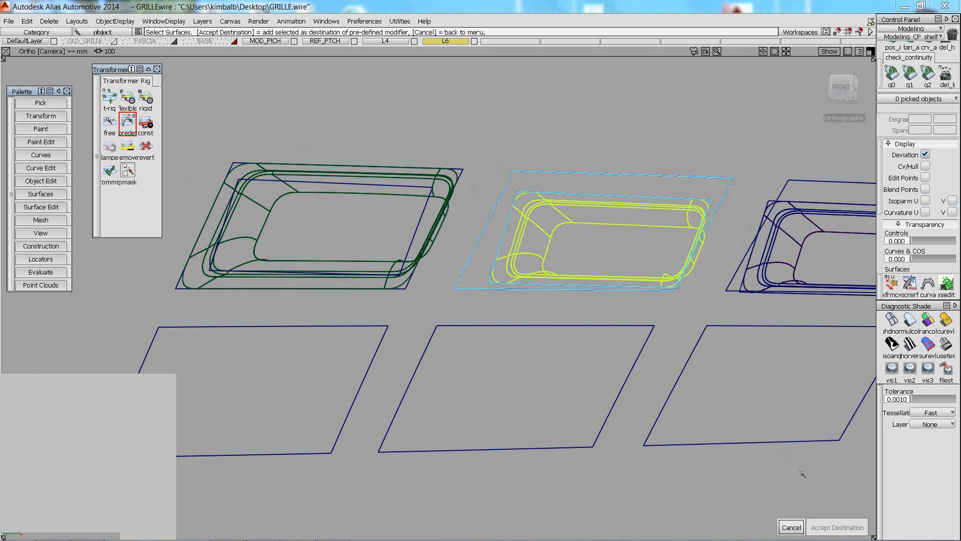
alt+shift+drag(485, 299, 506, 296)
alt+shift+right_drag(506, 296, 543, 295)
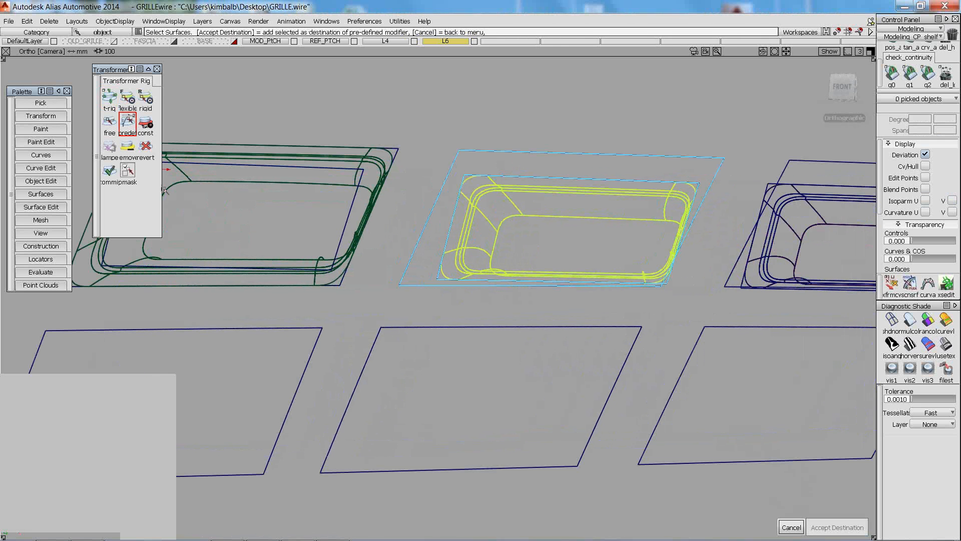
click(148, 148)
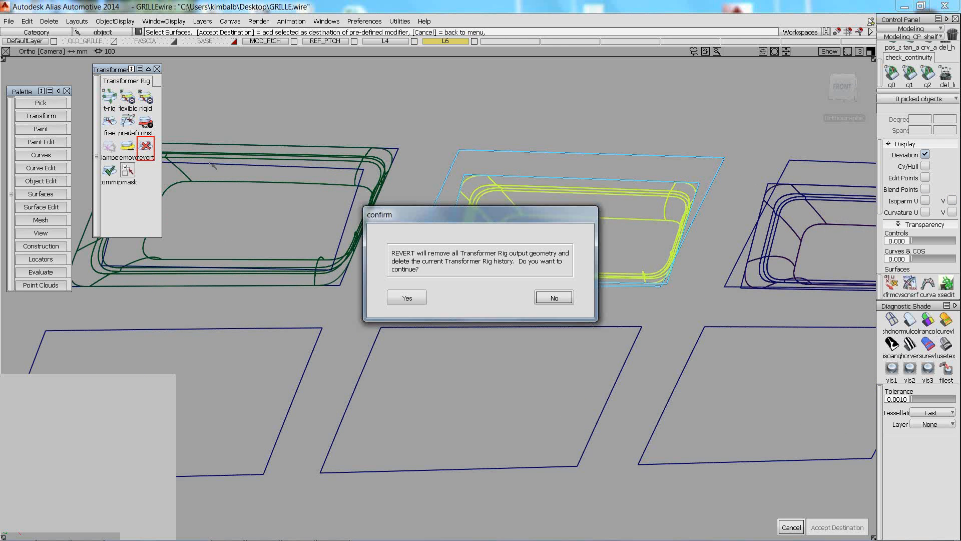
click(421, 296)
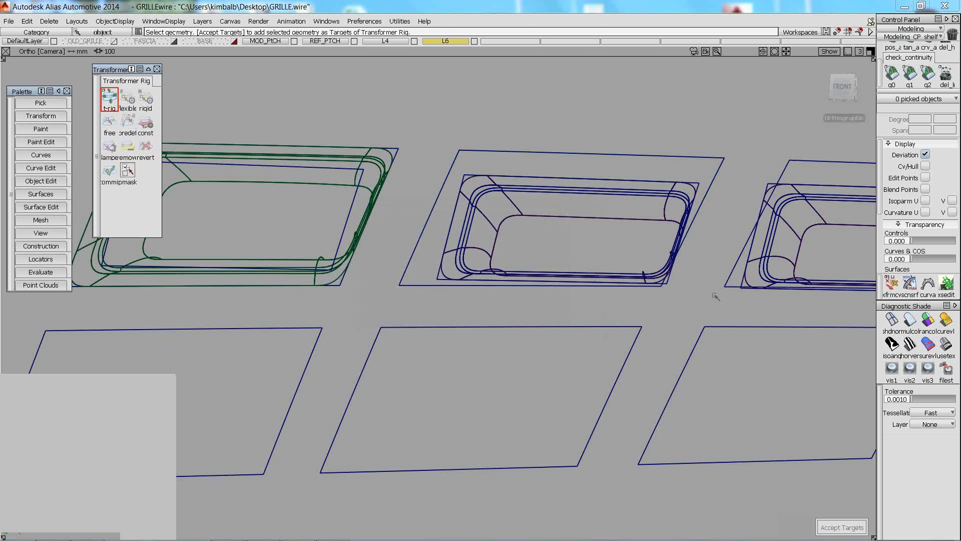
Accept the second pocket's surfaces as targets of a new Transformer Rig, leaving out its inner base patch and outer grille patch
drag(708, 302, 449, 145)
drag(465, 177, 441, 135)
key(space)
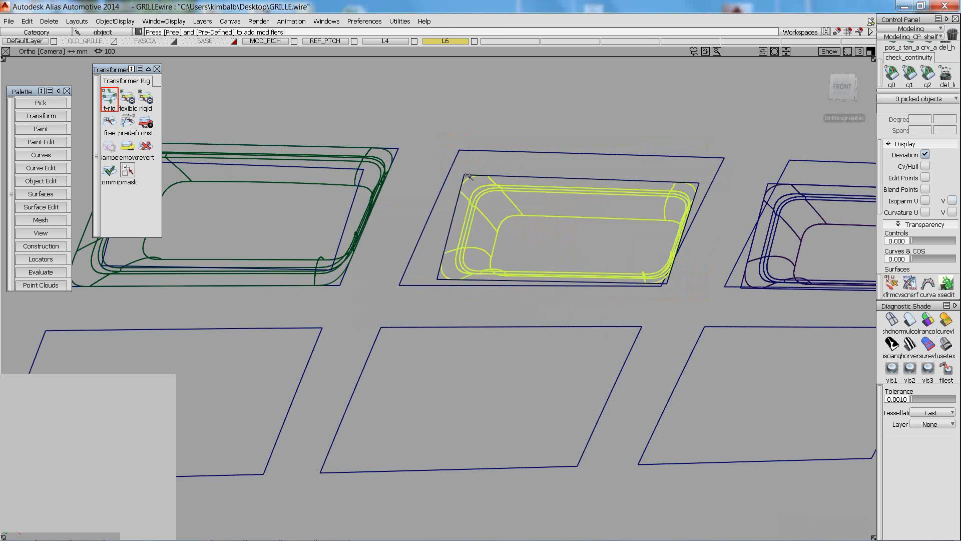
Add a predefined modifier to the second pocket's rig with the inner base patch as origin and the outer grille patch as destination
click(127, 122)
click(466, 177)
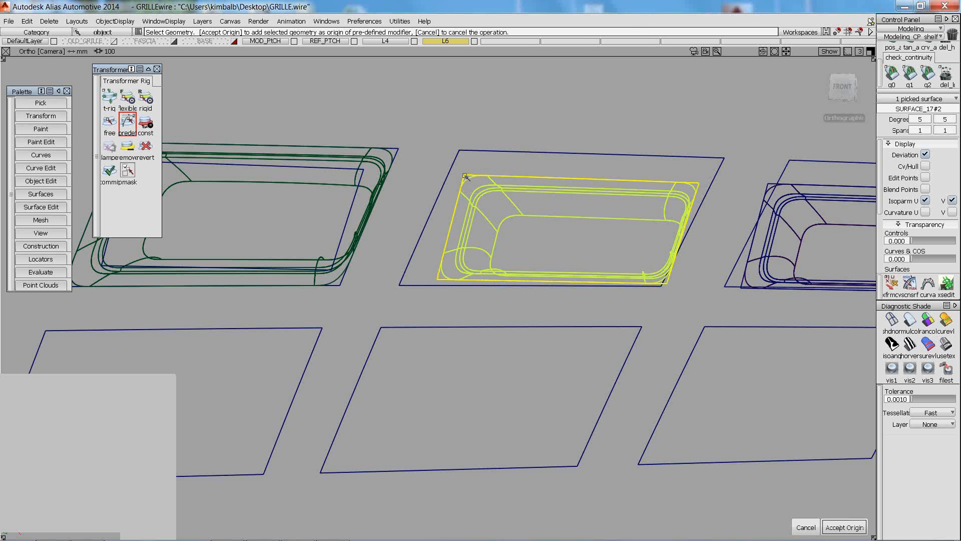
key(space)
click(464, 151)
key(space)
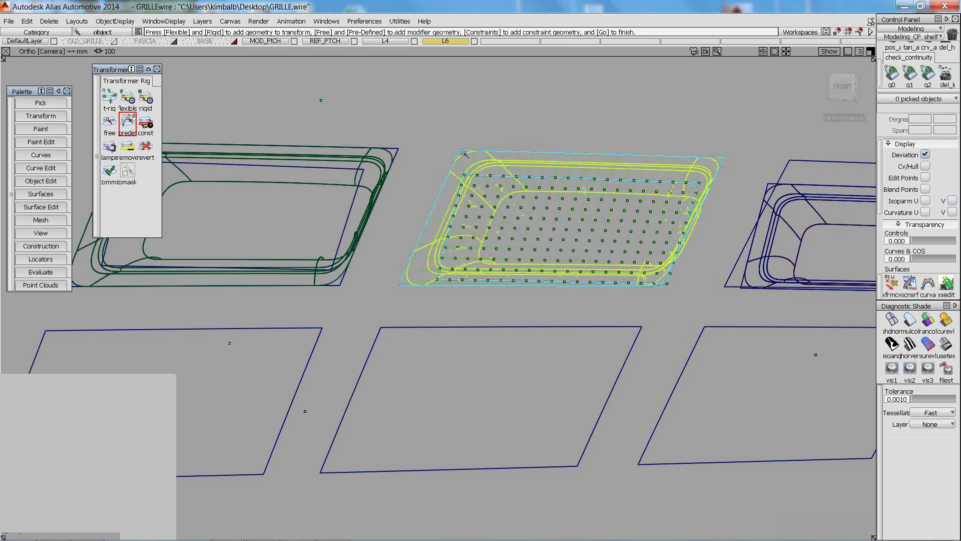
Start a Transformer Rig for the third pocket and accept its surfaces as targets, leaving out its inner base patch and outer grille patch
alt+shift+drag(465, 153, 507, 245)
key(space)
mouse_move(590, 310)
alt+shift+mouse_down()
mouse_move(633, 330)
mouse_move(596, 301)
alt+shift+mouse_up()
drag(556, 257, 845, 102)
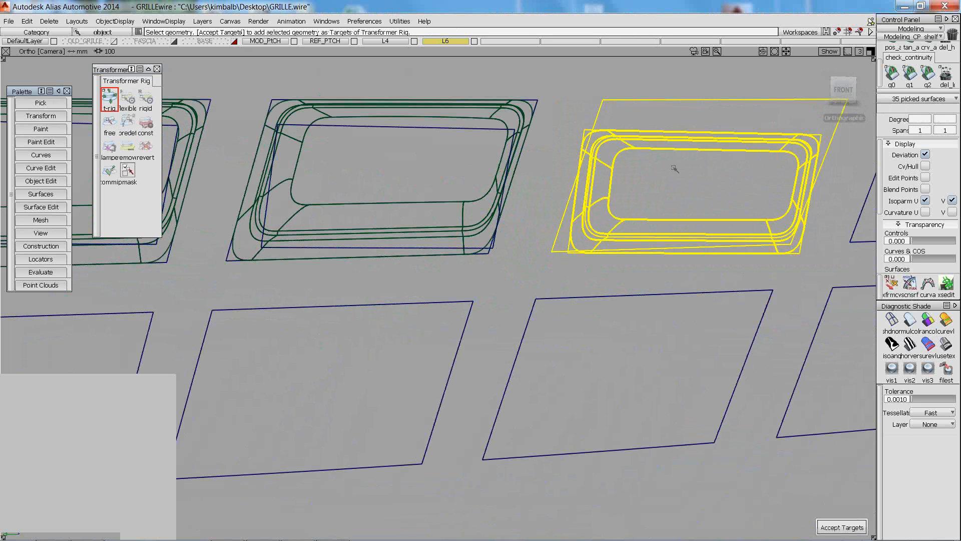
drag(582, 131, 622, 107)
key(space)
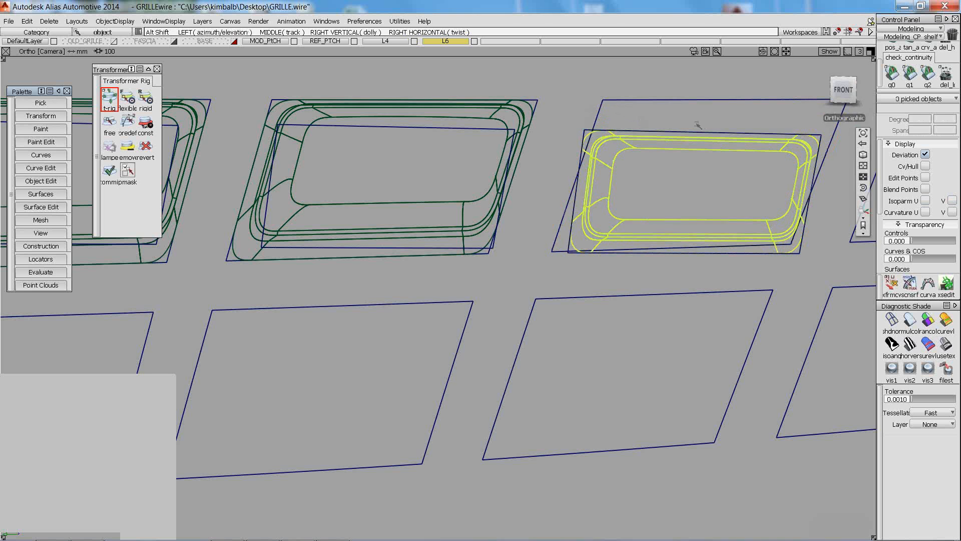
Add a predefined modifier to the third pocket's rig, using its inner base patch as origin and its outer grille patch as destination
alt+shift+drag(697, 123, 590, 187)
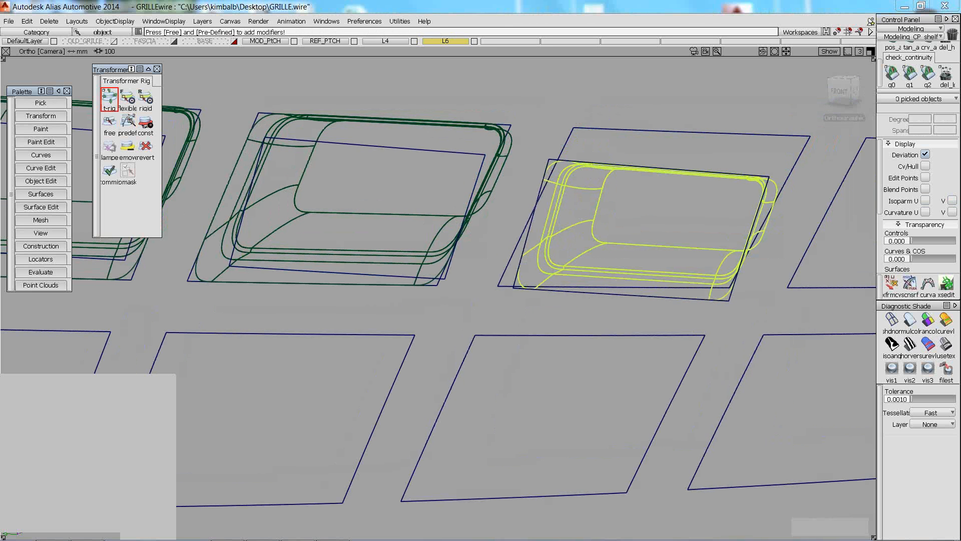
click(547, 161)
key(space)
click(573, 132)
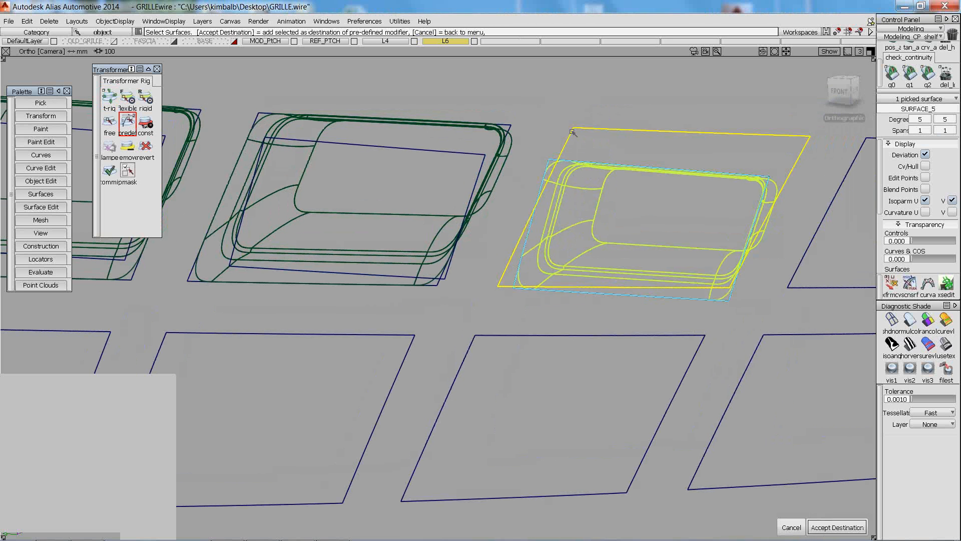
key(space)
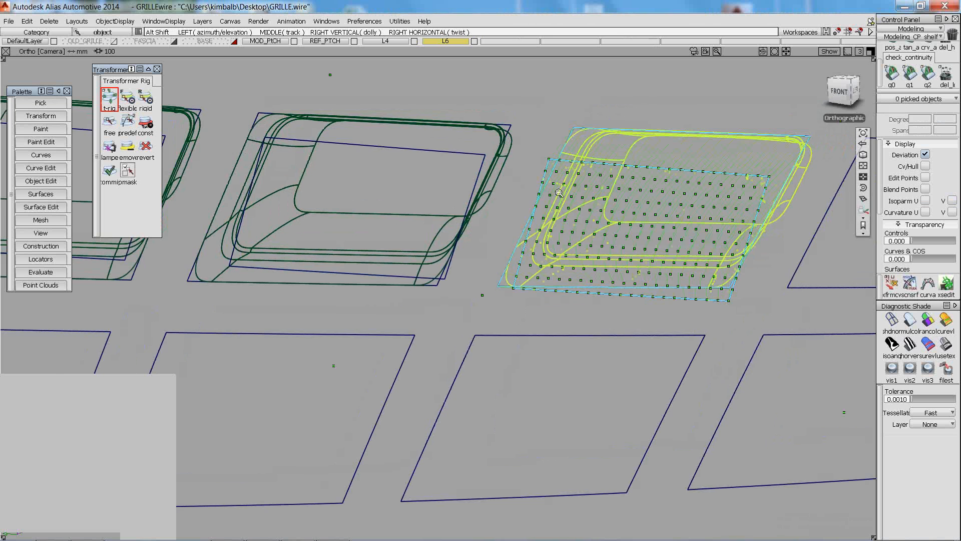
Select the inner base patches of all three mapped pockets and make them invisible
alt+shift+right_drag(559, 192, 526, 314)
alt+shift+middle_drag(525, 314, 550, 310)
ctrl+shift+drag(549, 310, 547, 281)
ctrl+shift+drag(619, 189, 580, 221)
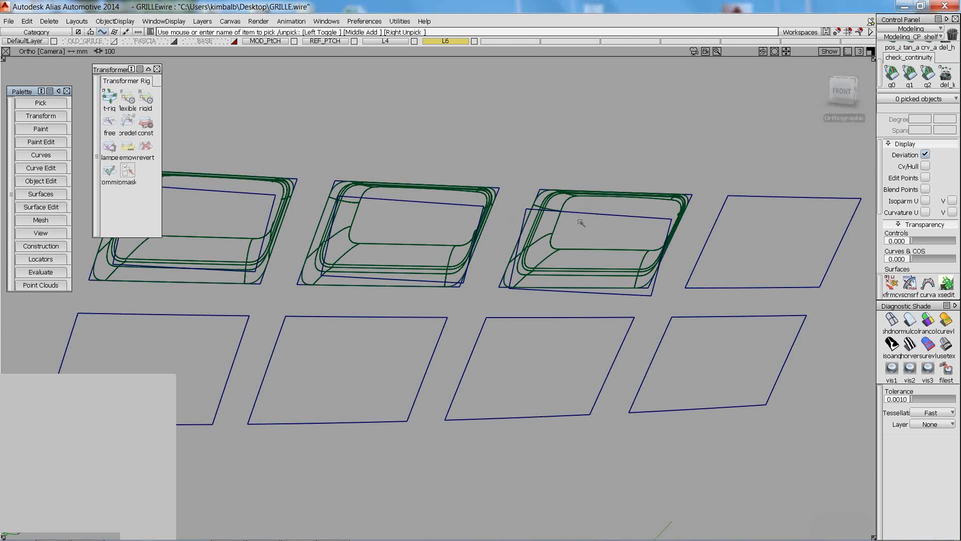
click(643, 224)
click(410, 202)
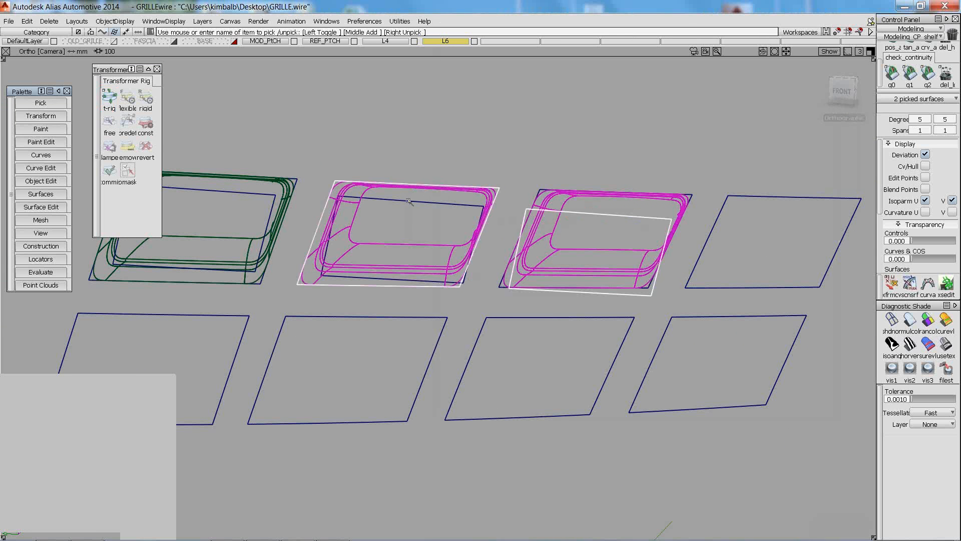
click(241, 203)
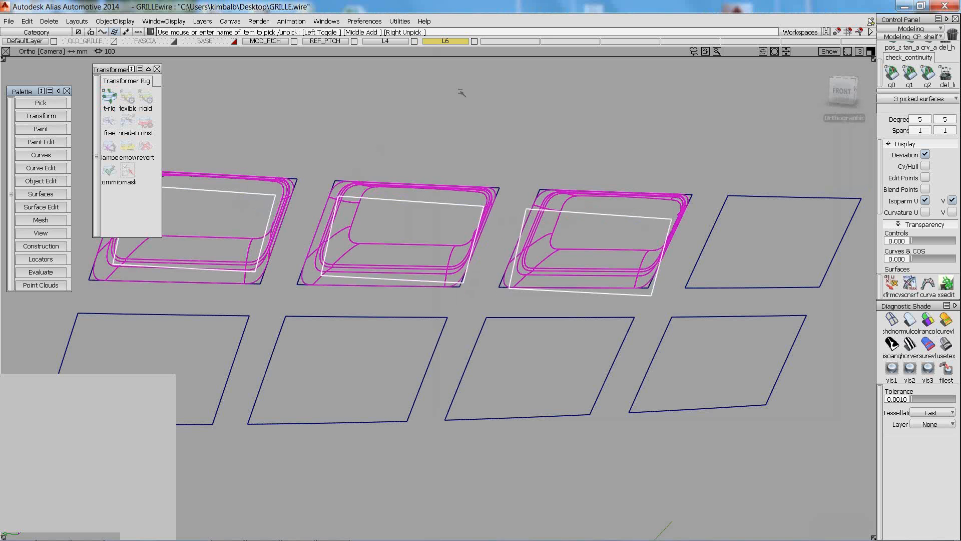
click(114, 21)
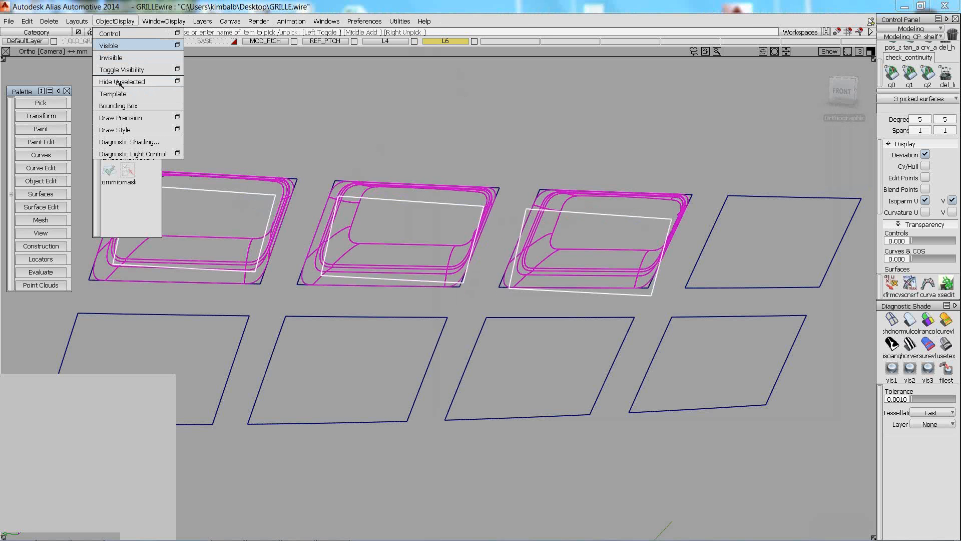
click(115, 57)
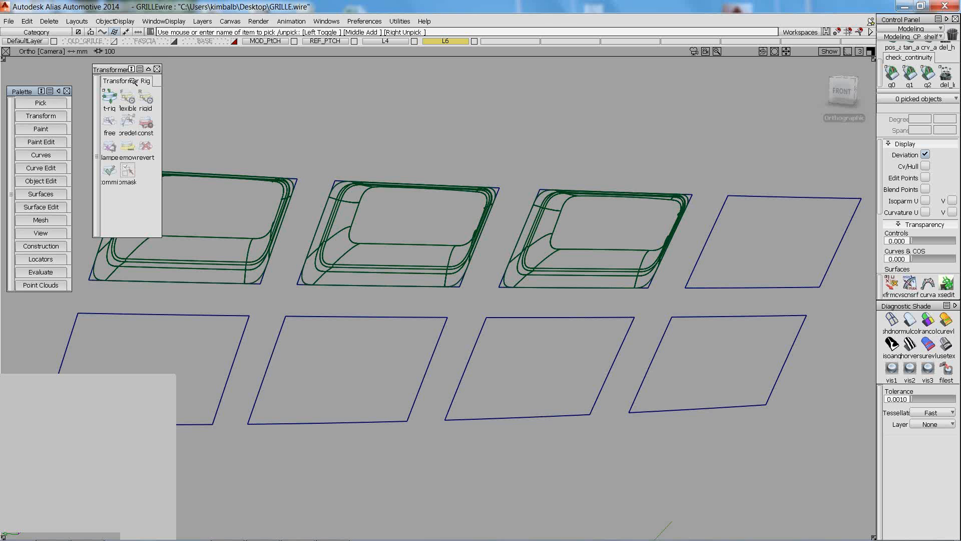
Move the Transformer Rig window clear of the model and examine the three mapped pockets from several angles
drag(121, 69, 100, 60)
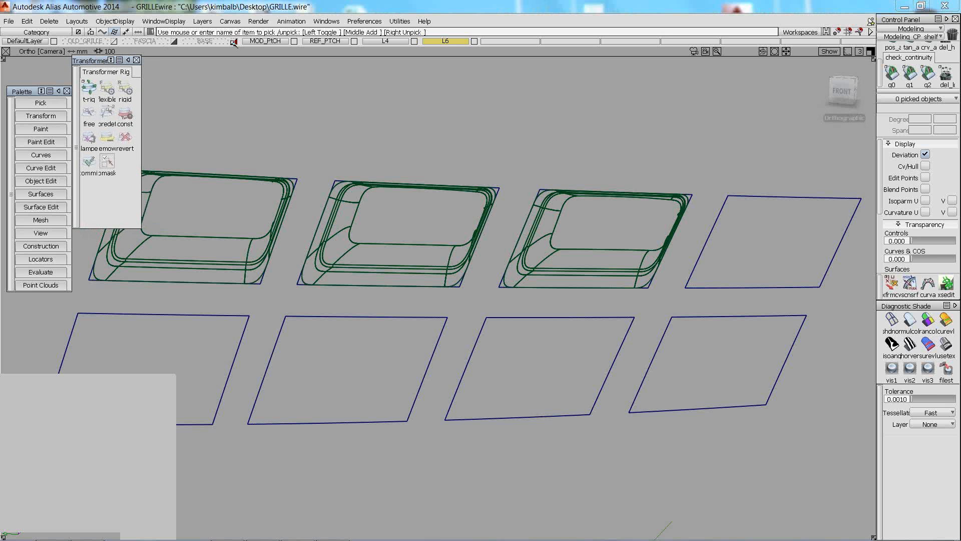
alt+shift+drag(592, 367, 523, 376)
alt+shift+middle_drag(523, 375, 633, 367)
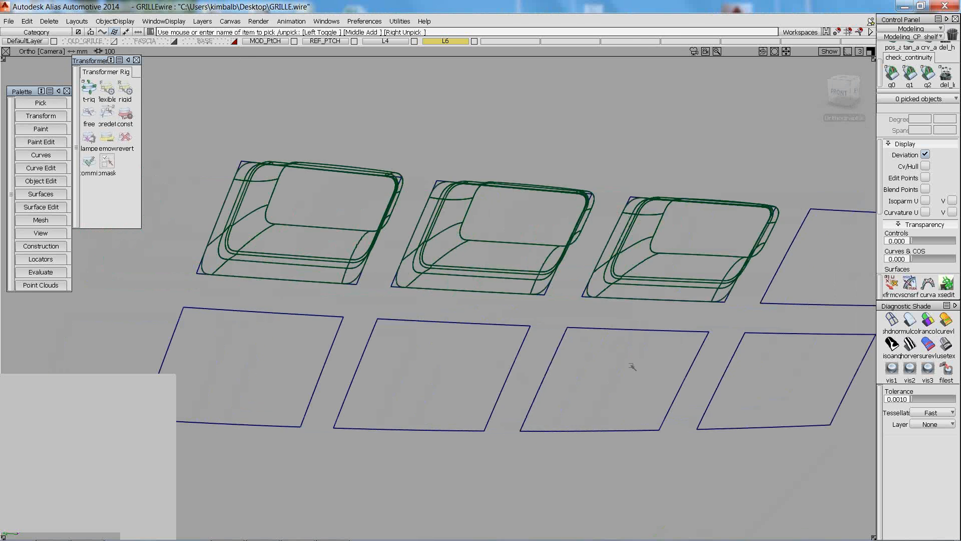
alt+shift+drag(633, 367, 569, 320)
alt+shift+right_drag(569, 320, 572, 216)
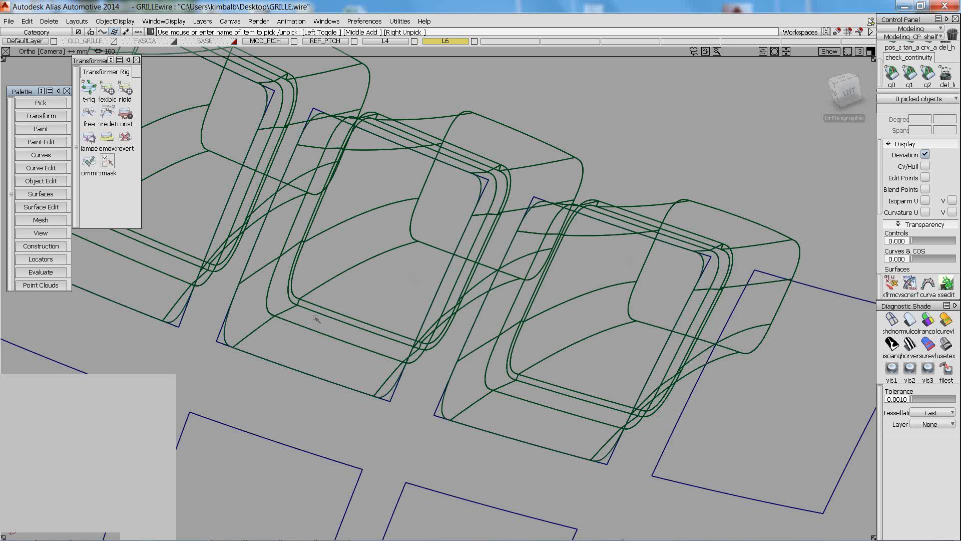
key(alt+shift)
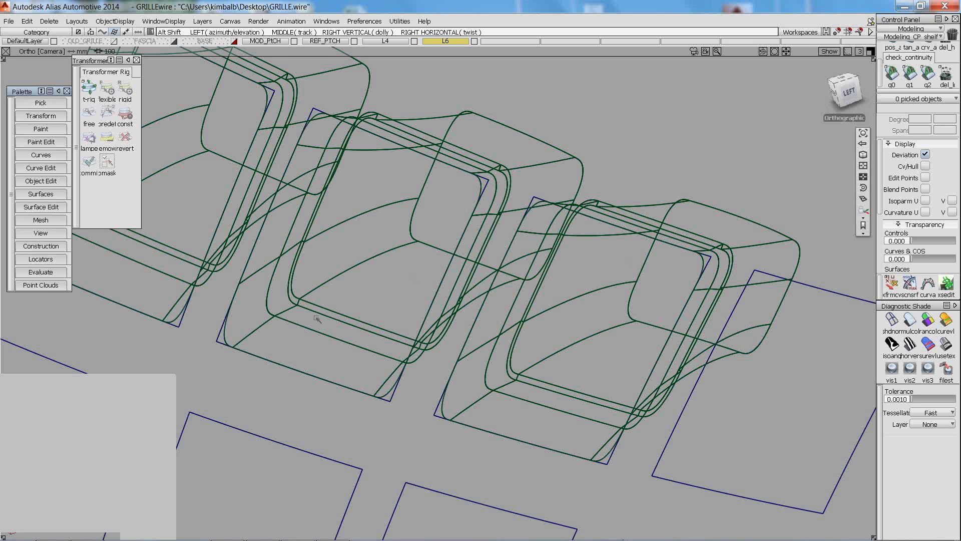
alt+shift+right_drag(316, 319, 352, 367)
alt+shift+drag(351, 367, 405, 354)
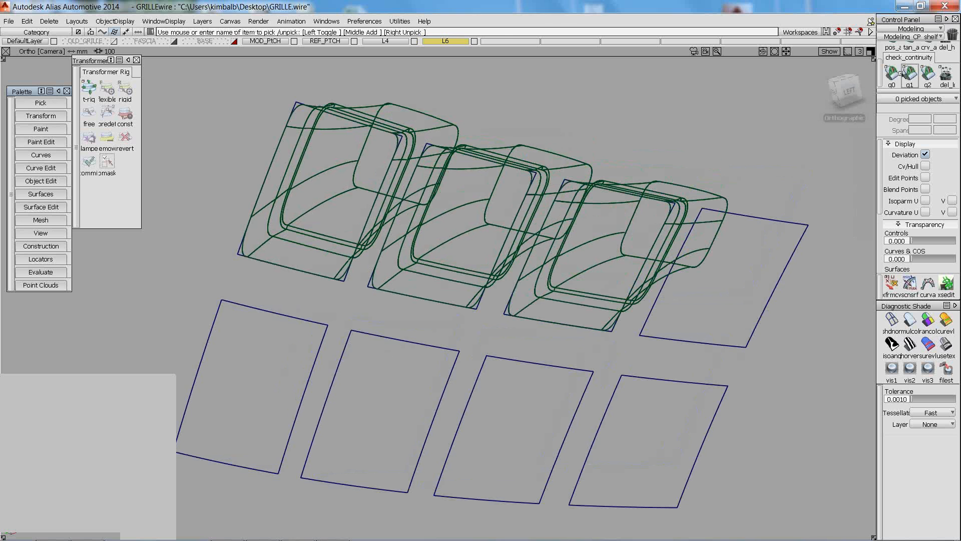
Check G1 continuity along several surface boundaries of the second and third pockets
click(909, 74)
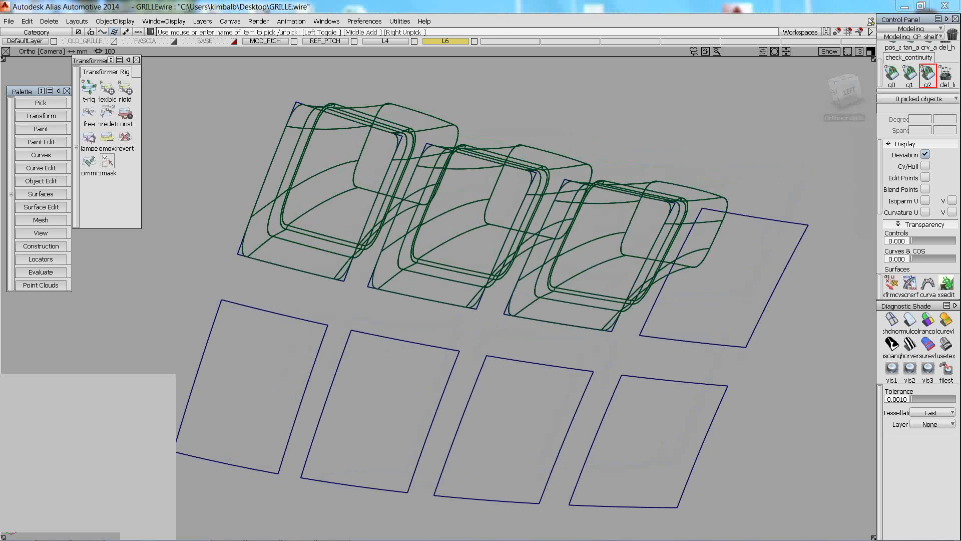
click(443, 247)
click(445, 219)
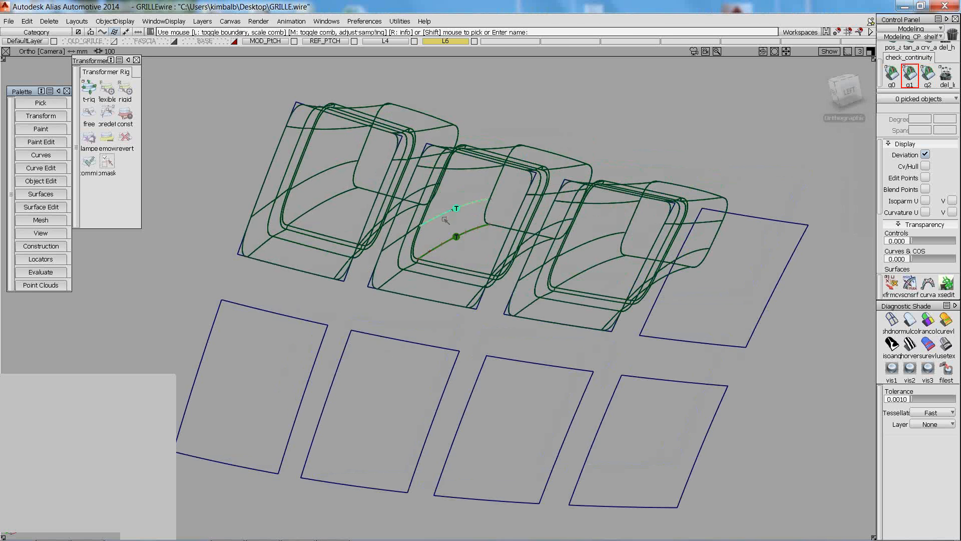
click(392, 281)
click(396, 242)
click(530, 302)
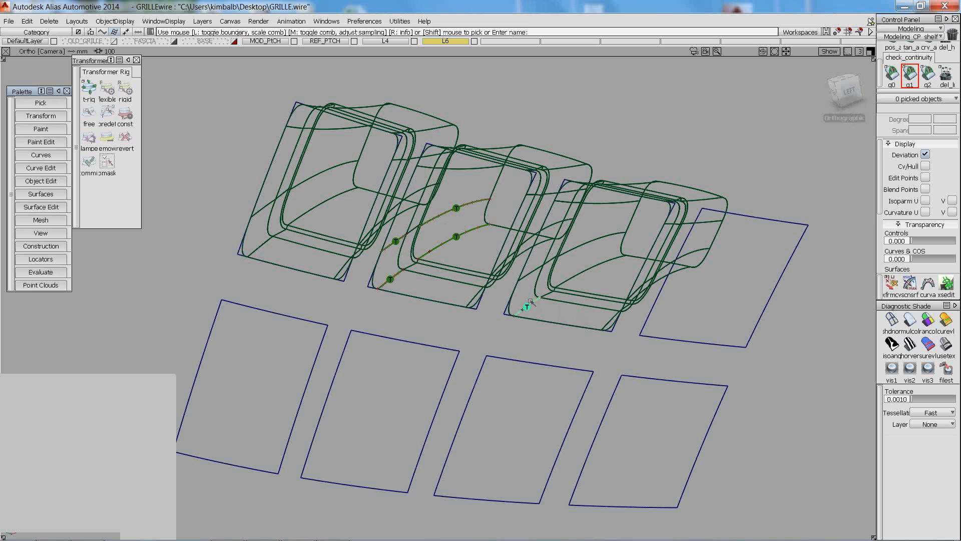
click(574, 248)
Check G1 continuity along three surface boundaries of the first pocket
mouse_move(576, 249)
alt+shift+mouse_down()
mouse_move(640, 236)
mouse_move(740, 174)
alt+shift+mouse_up()
click(349, 134)
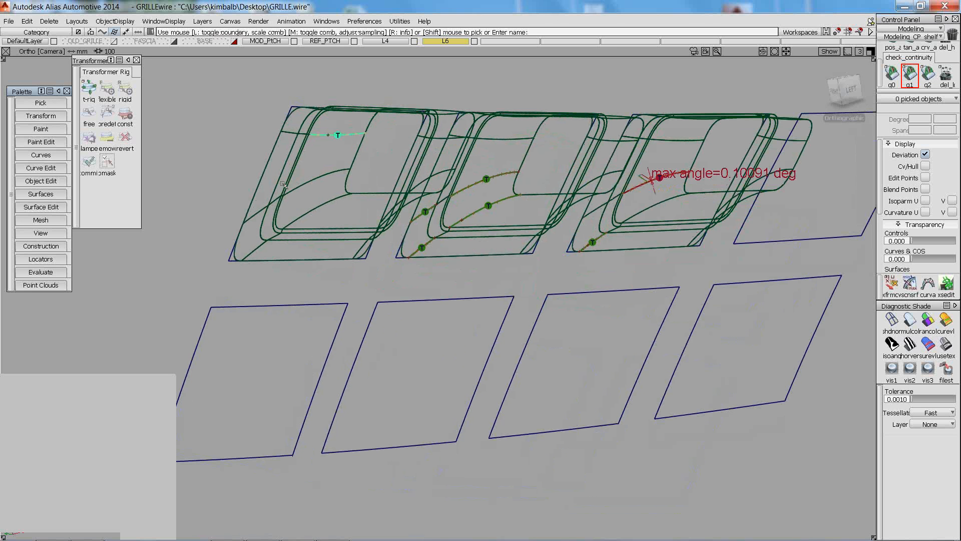
click(307, 183)
click(256, 249)
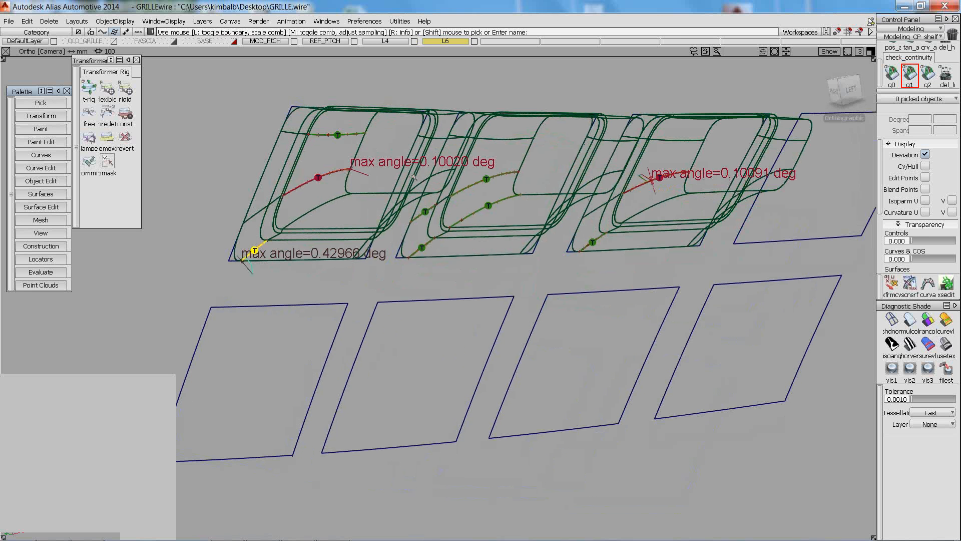
alt+shift+drag(339, 274, 506, 272)
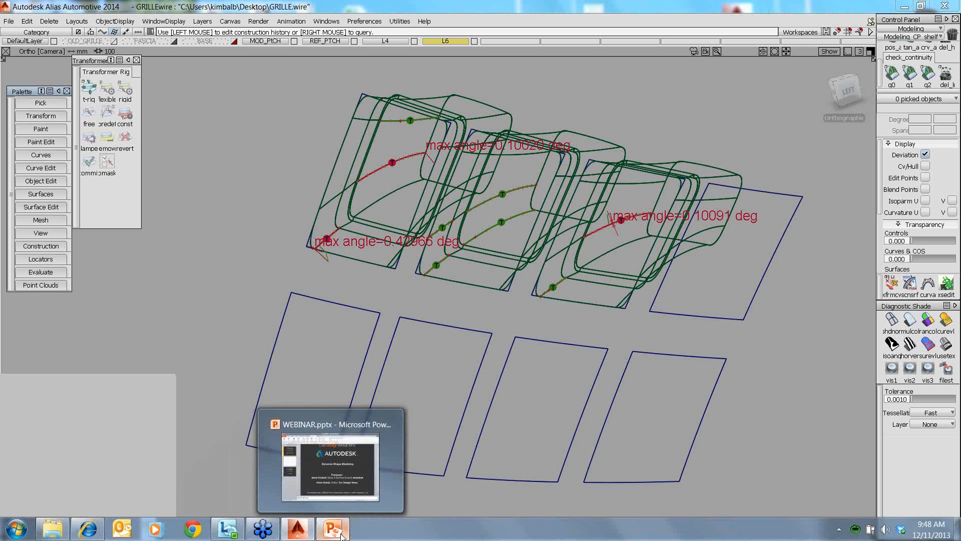
Switch to PowerPoint and start the WEBINAR.pptx slide show from the Q&A Session slide
click(342, 536)
click(207, 333)
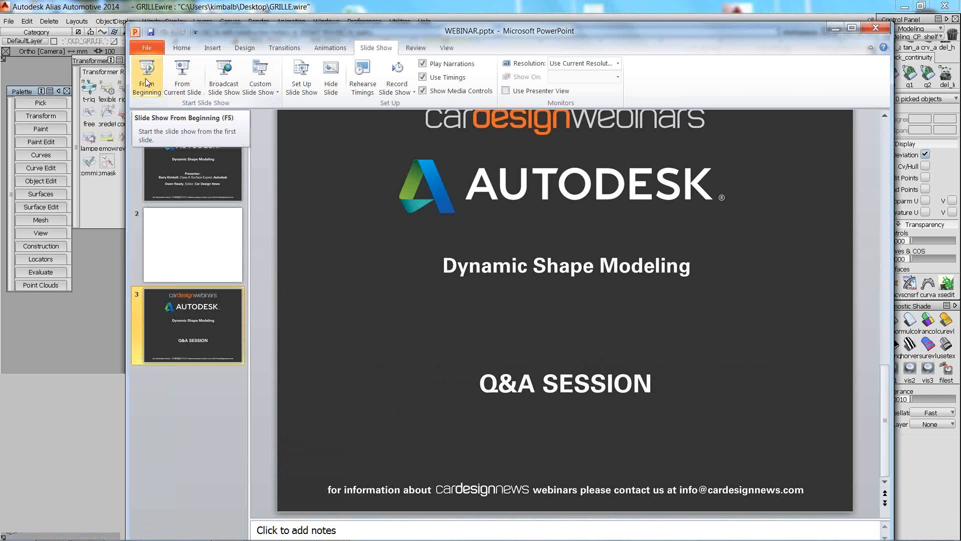
click(182, 75)
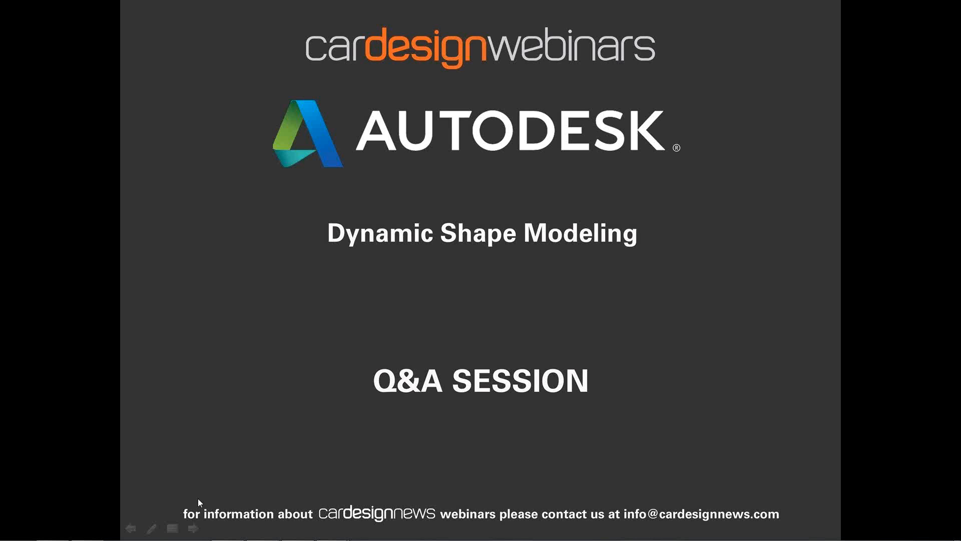
mouse_move(196, 539)
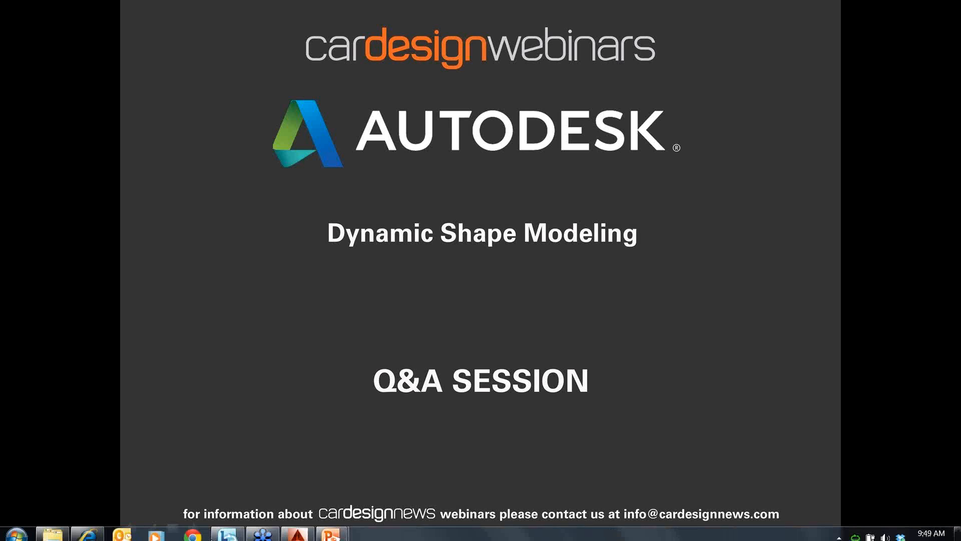
click(304, 534)
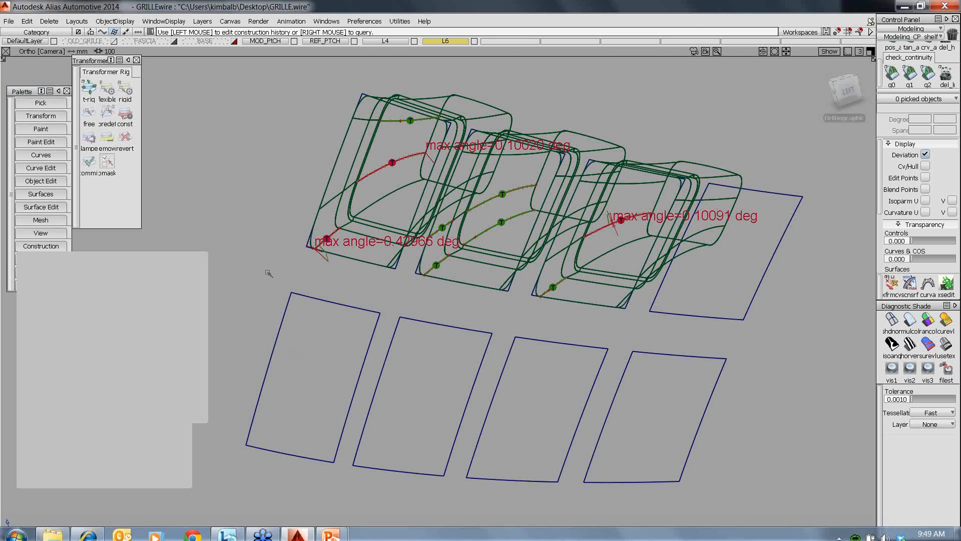
click(9, 21)
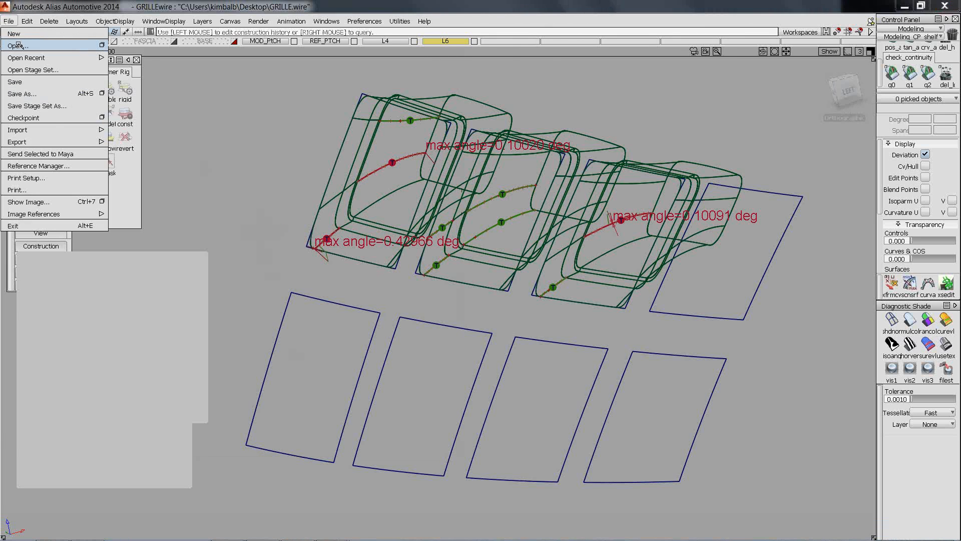
click(20, 50)
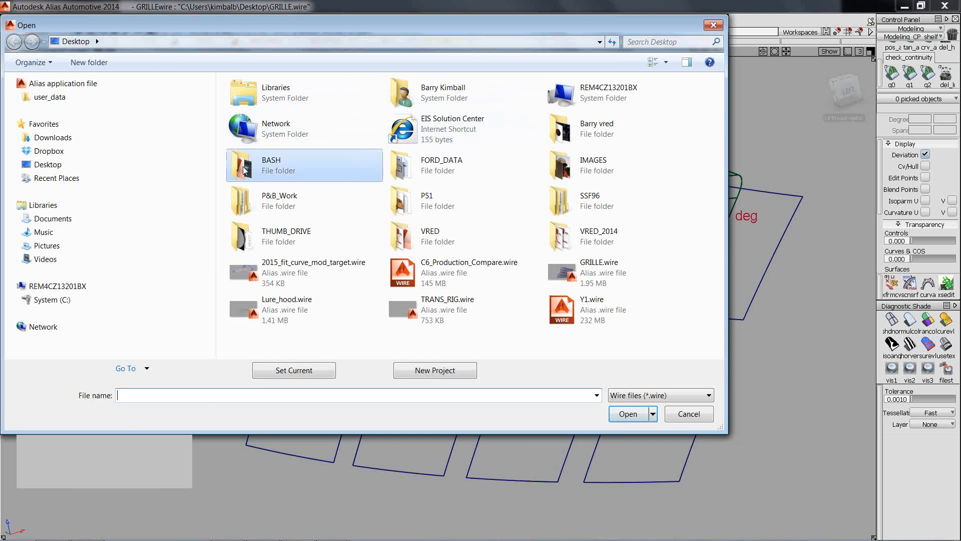
double_click(273, 165)
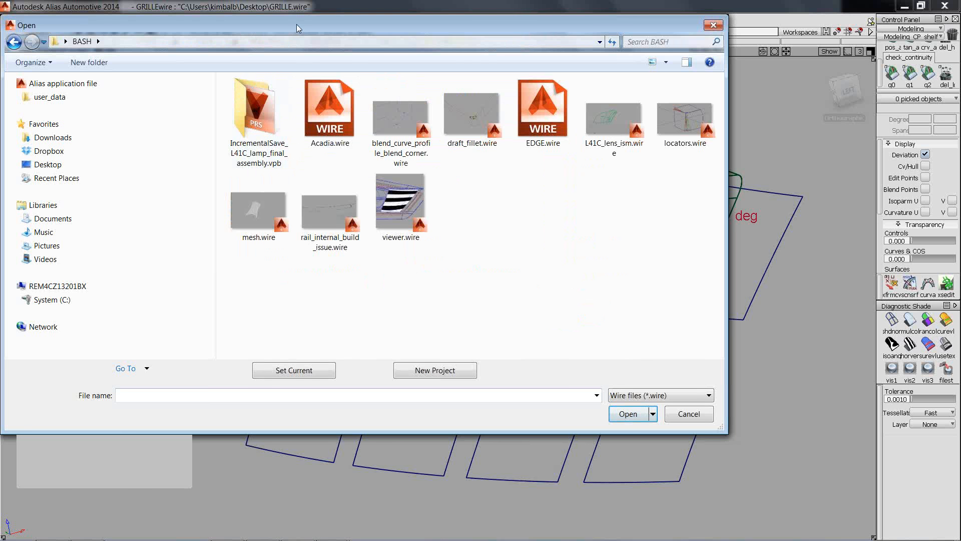
drag(297, 24, 417, 49)
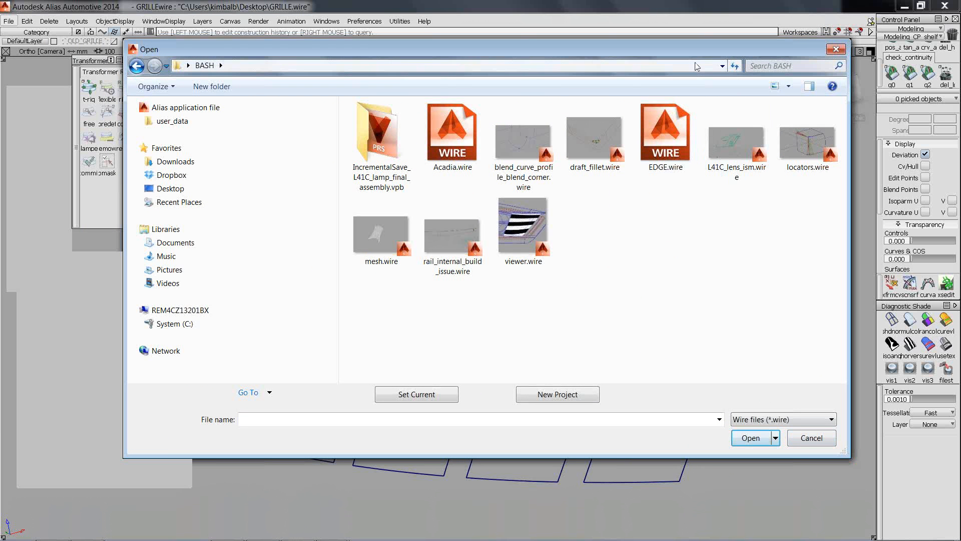
click(837, 49)
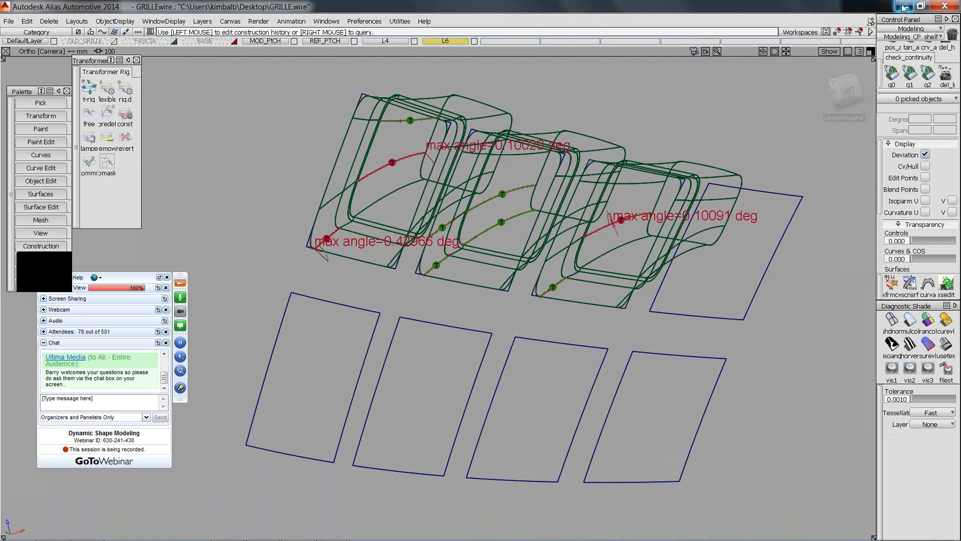
click(904, 7)
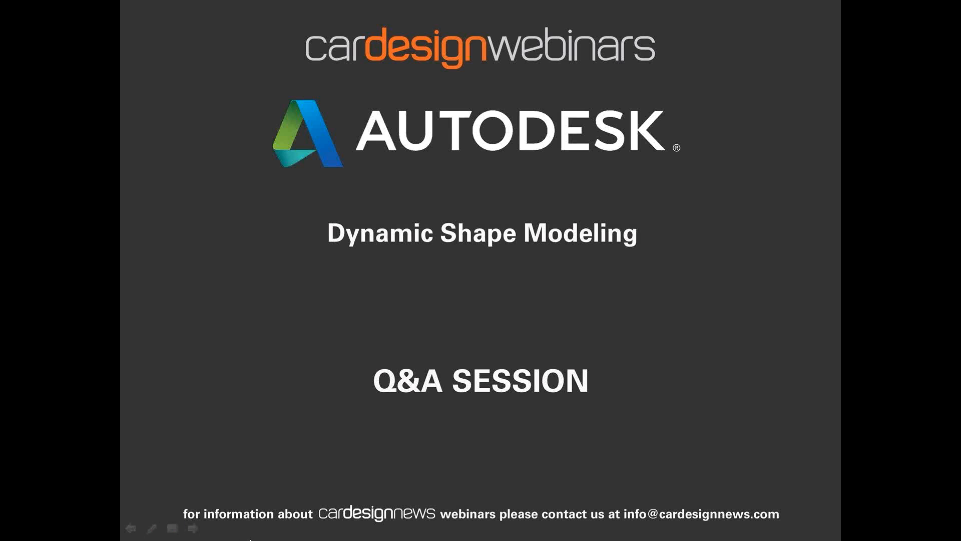
Switch back to Alias Automotive and open Lure_hood.wire from the Desktop, deleting all current objects, shaders, views and actions
key(Escape)
key(super+Tab)
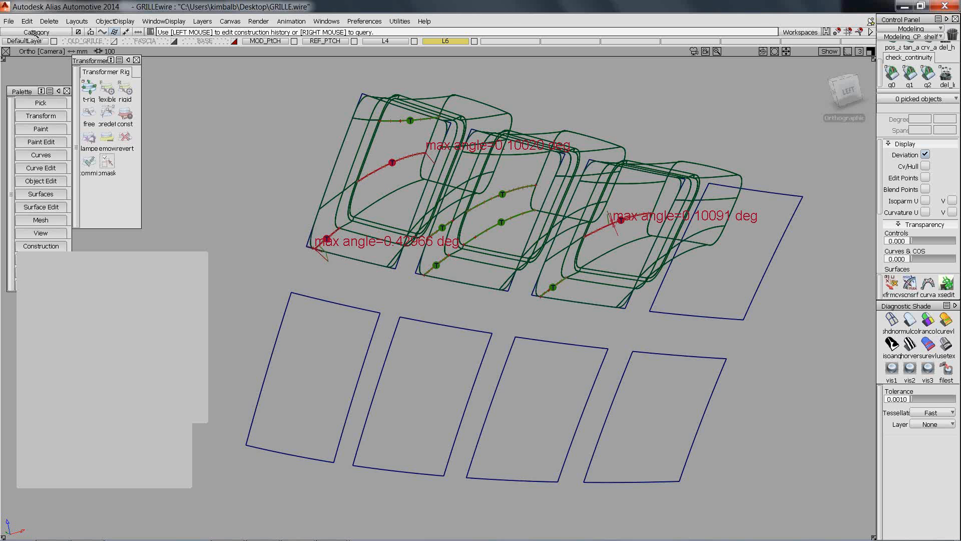
click(9, 21)
click(16, 45)
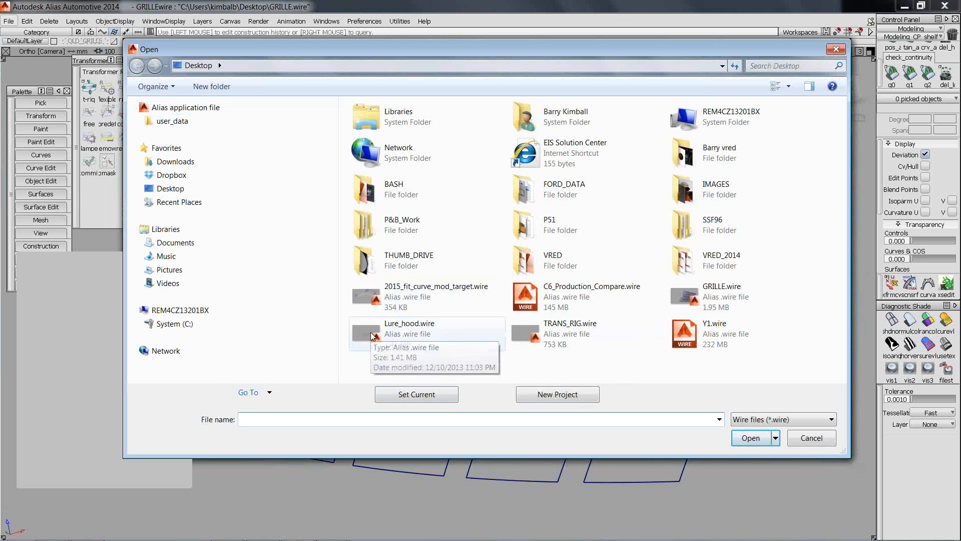
click(372, 336)
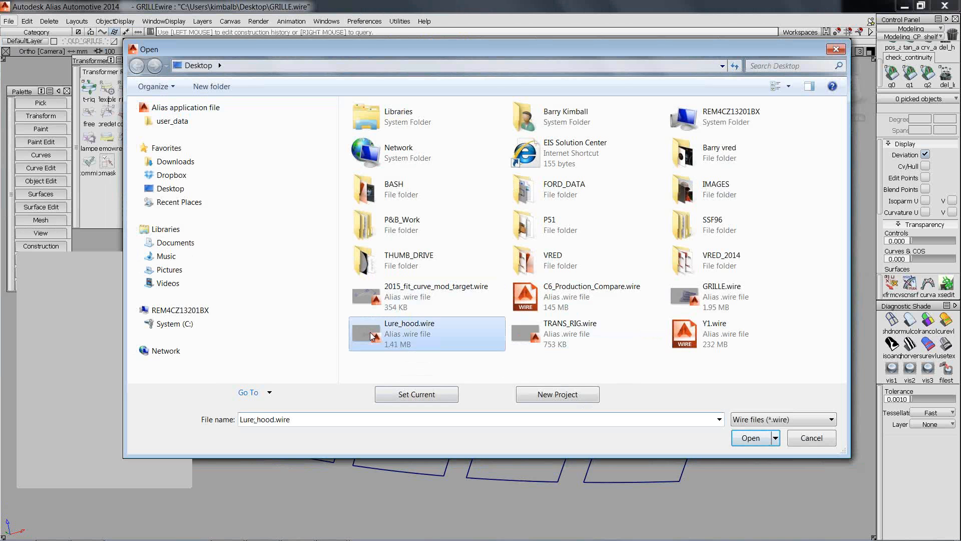
double_click(372, 335)
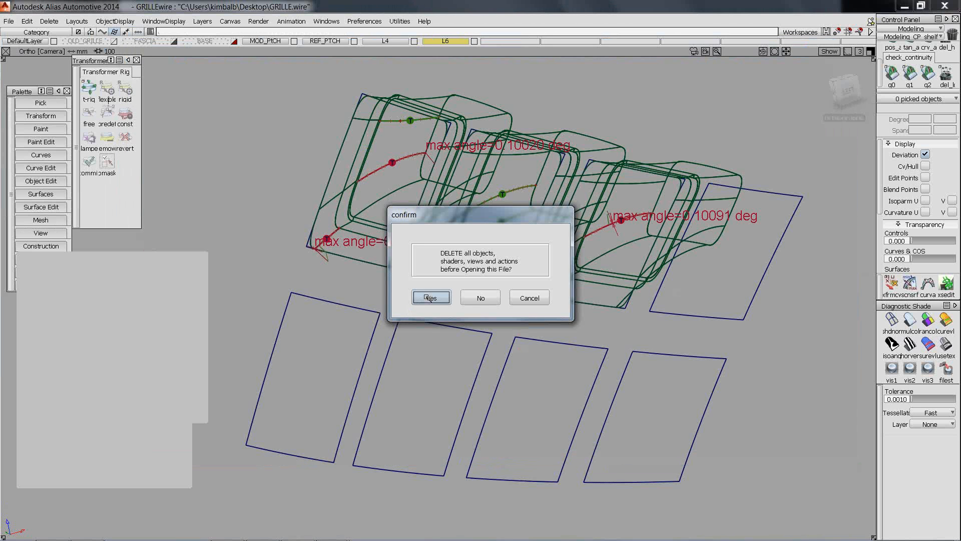
click(430, 297)
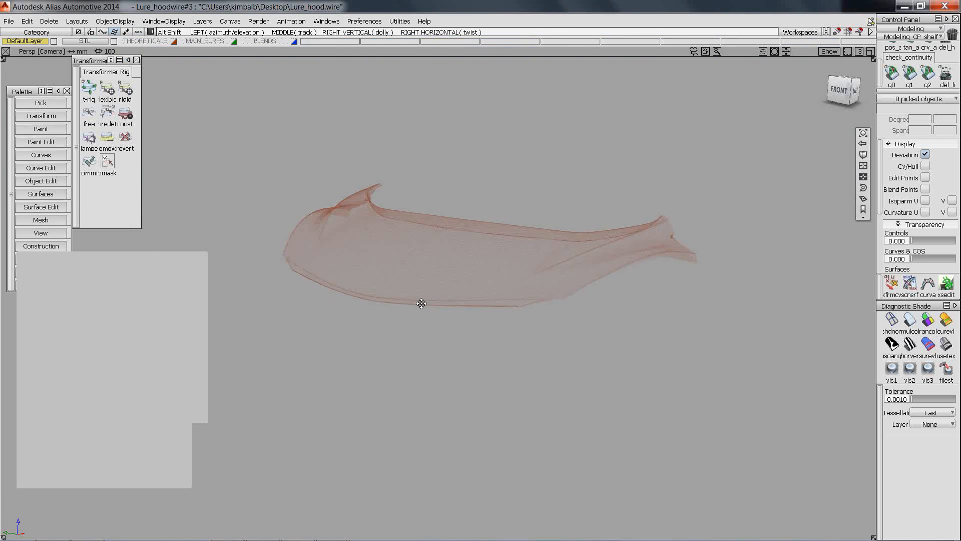
Turn on the THEORETICALS layer to show its surfaces over the hood scan
alt+shift+drag(434, 271, 431, 287)
alt+shift+right_drag(431, 287, 420, 230)
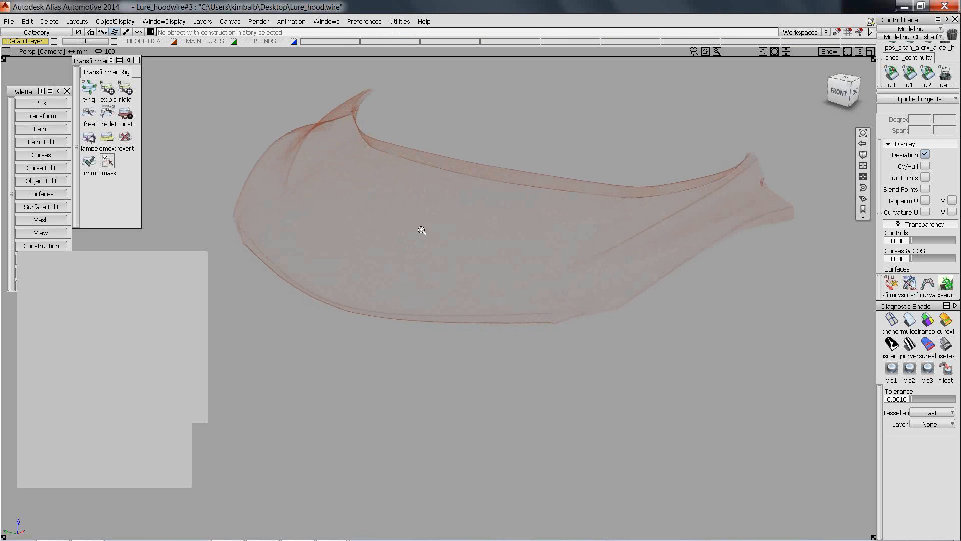
alt+shift+middle_drag(420, 230, 424, 237)
alt+shift+drag(425, 238, 442, 238)
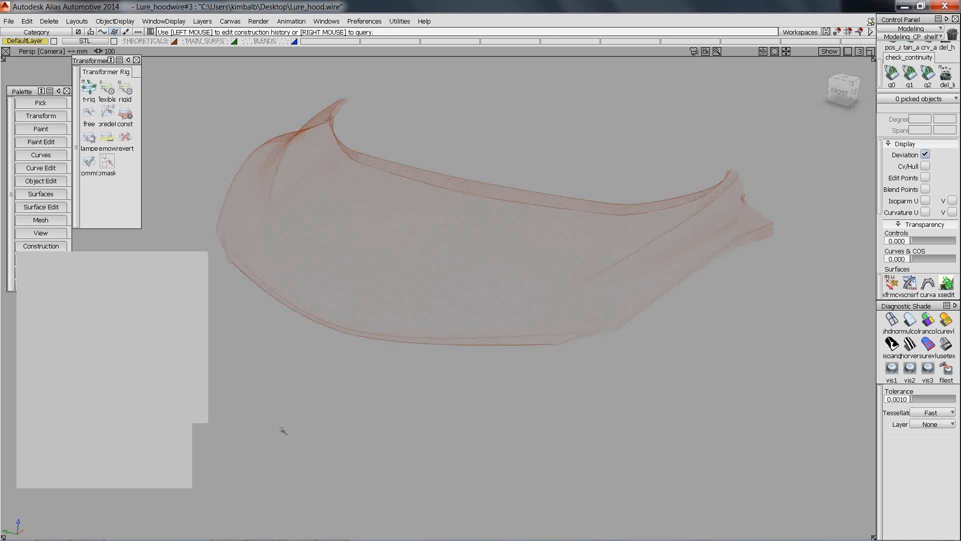
click(174, 41)
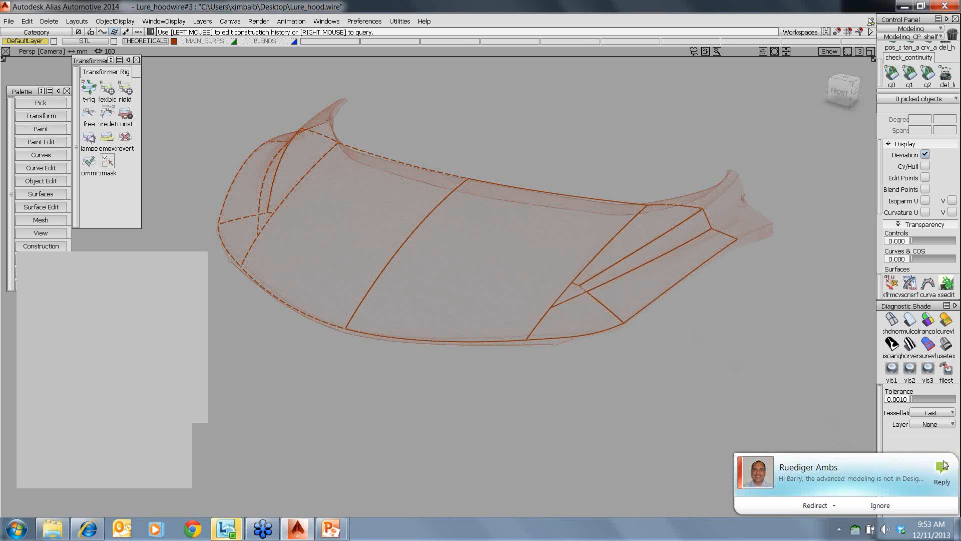
Dismiss the incoming chat message and clear the screen to the desktop, ending the slide show and minimizing Alias and PowerPoint
click(841, 457)
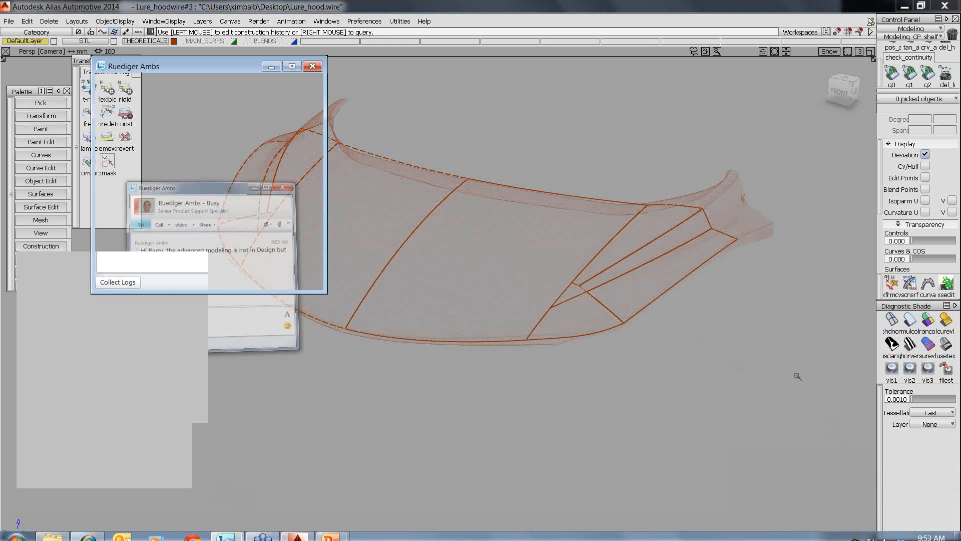
click(348, 116)
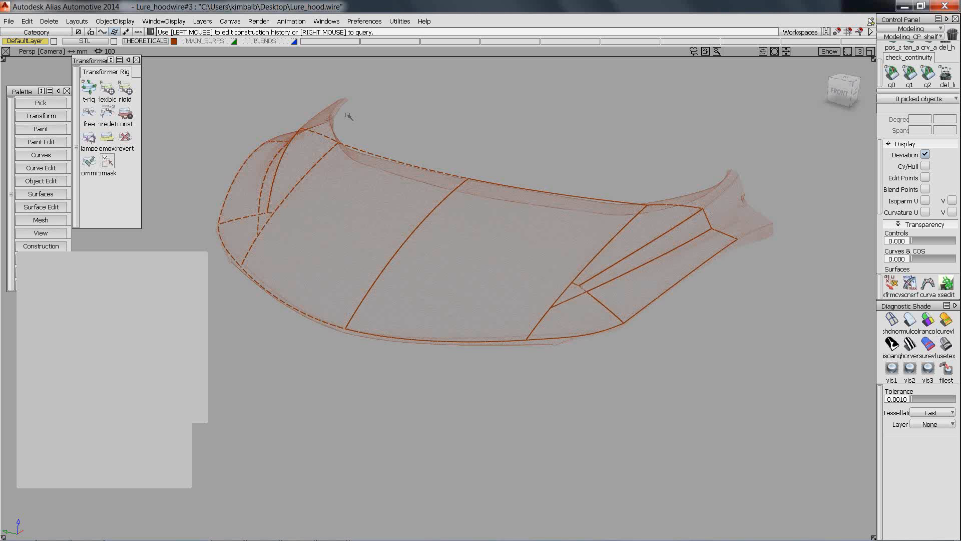
click(908, 7)
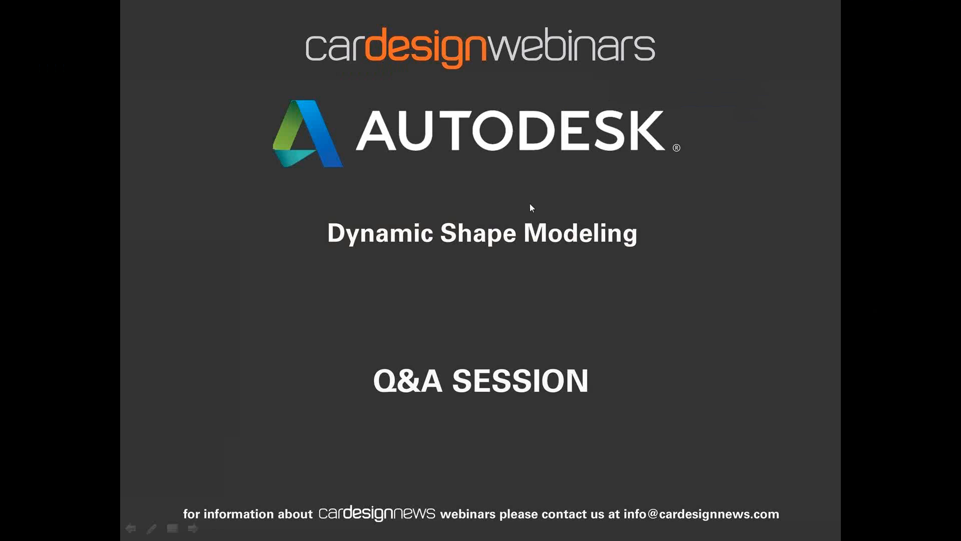
key(Escape)
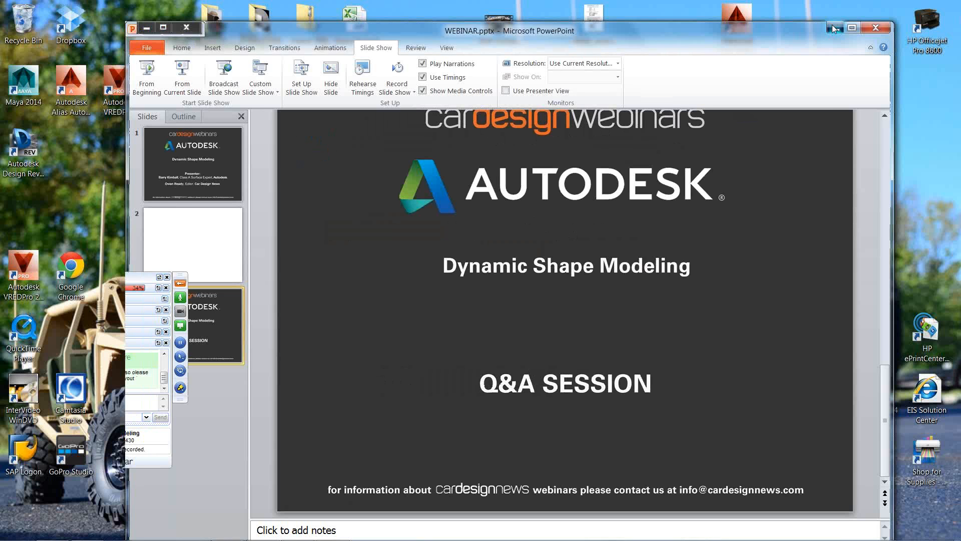
click(833, 28)
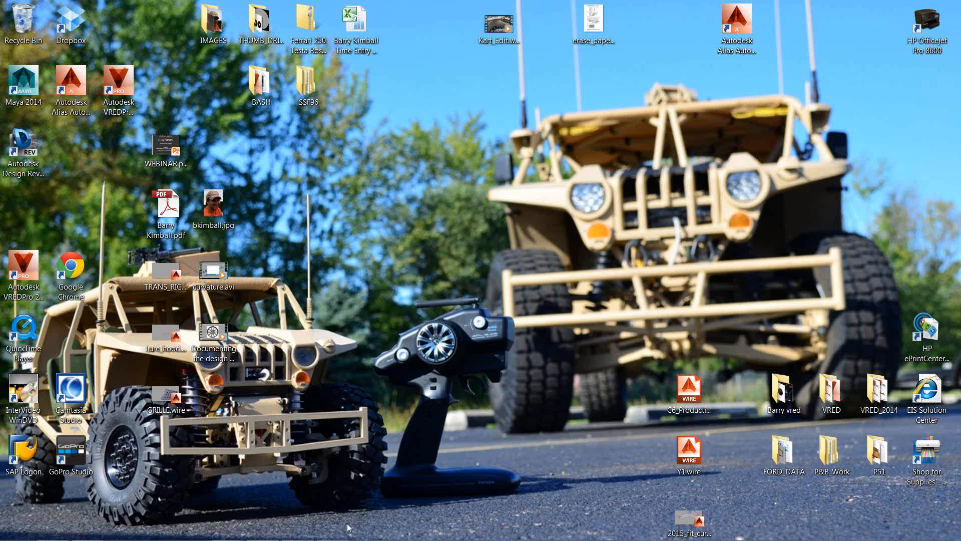
Open design_documentation.pptx in PowerPoint from the BASH folder on the desktop
mouse_move(333, 528)
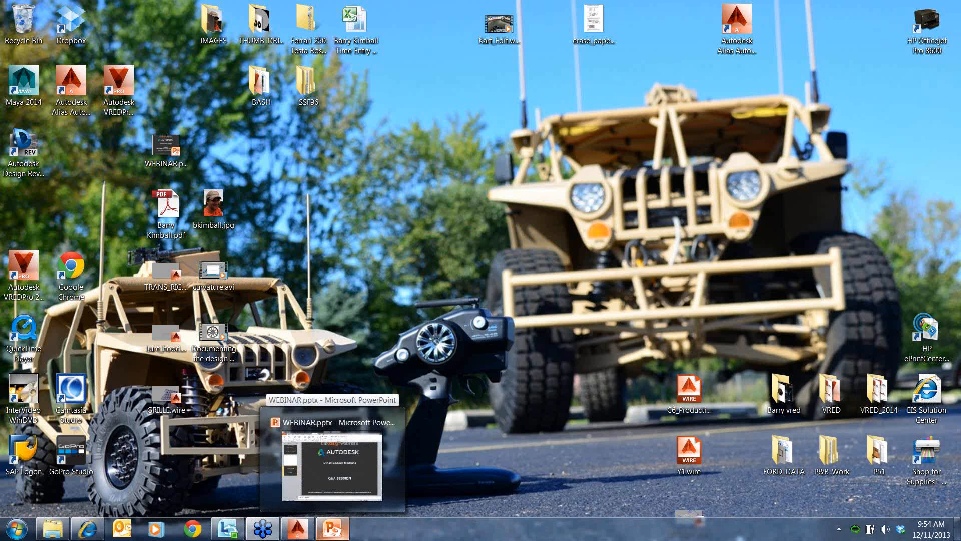
mouse_move(292, 533)
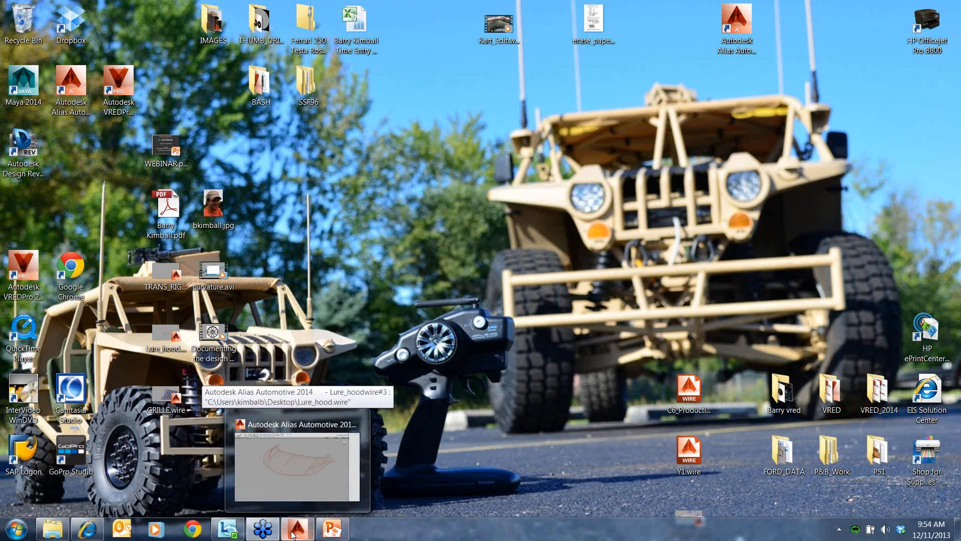
double_click(257, 80)
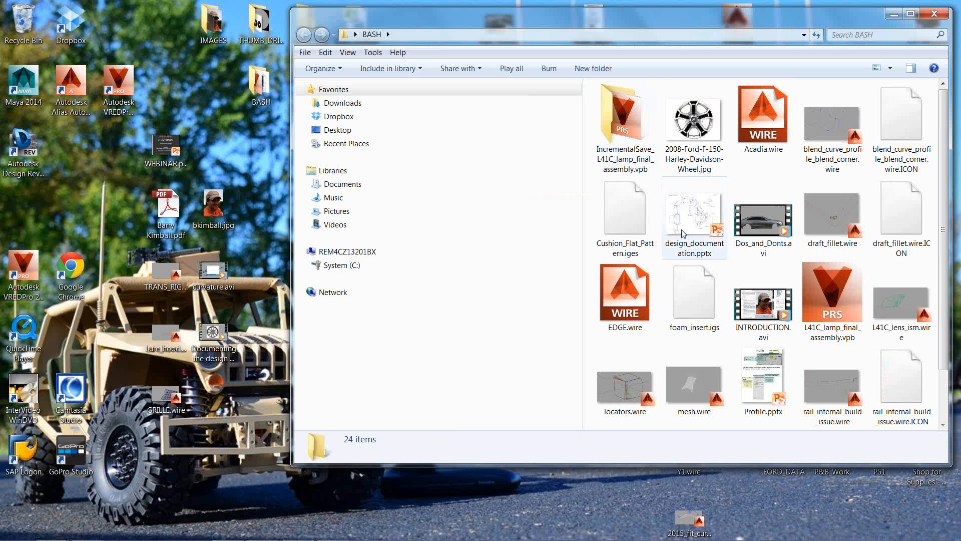
click(694, 216)
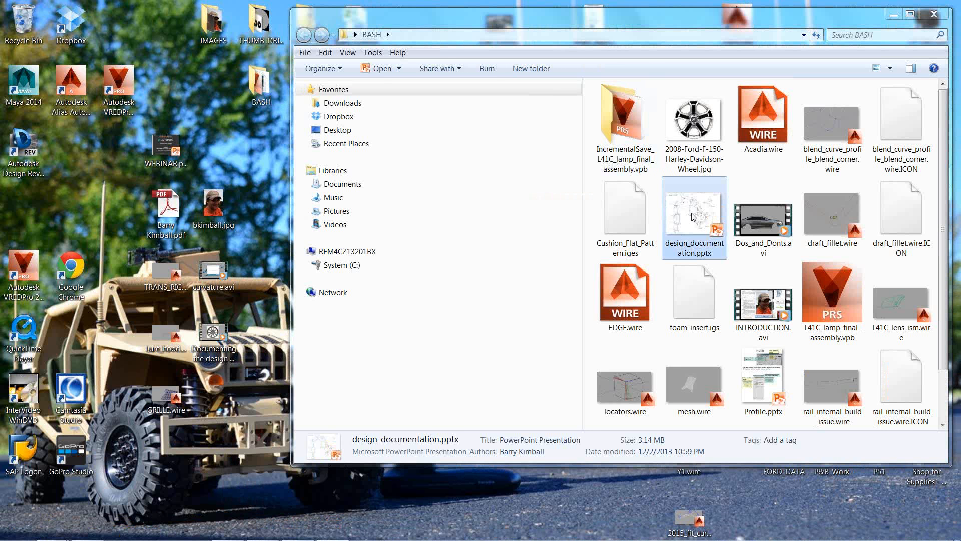
double_click(693, 216)
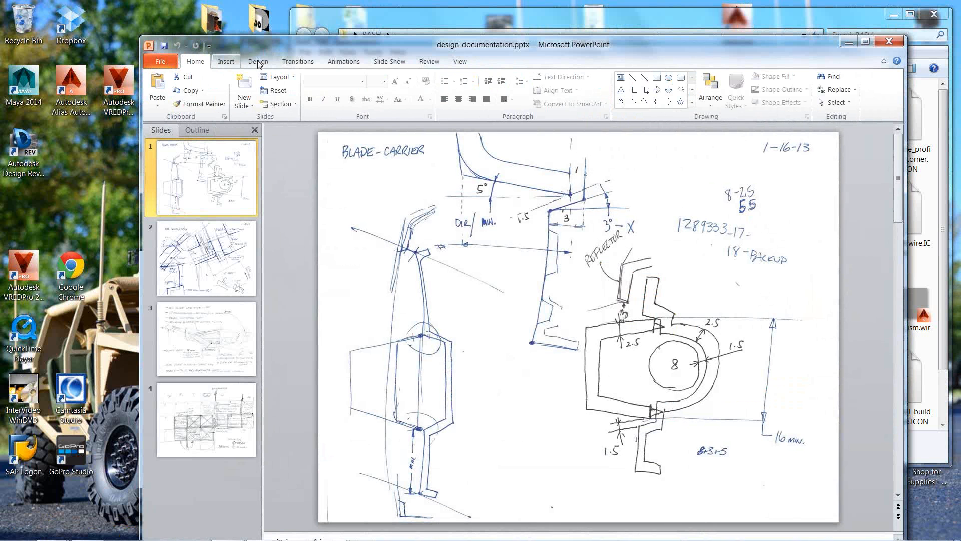
Fit the blade-carrier sketch slide to the window and maximize the presentation window
click(459, 61)
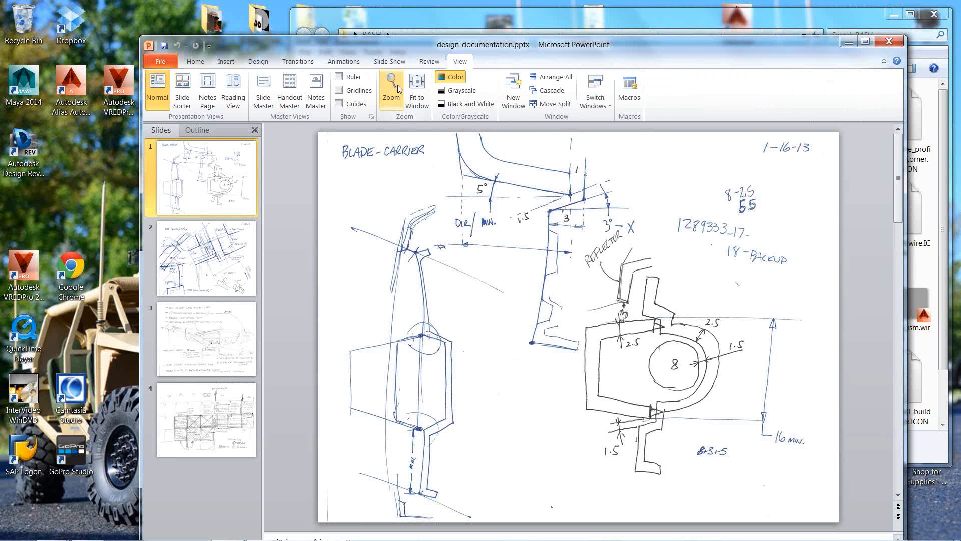
click(420, 89)
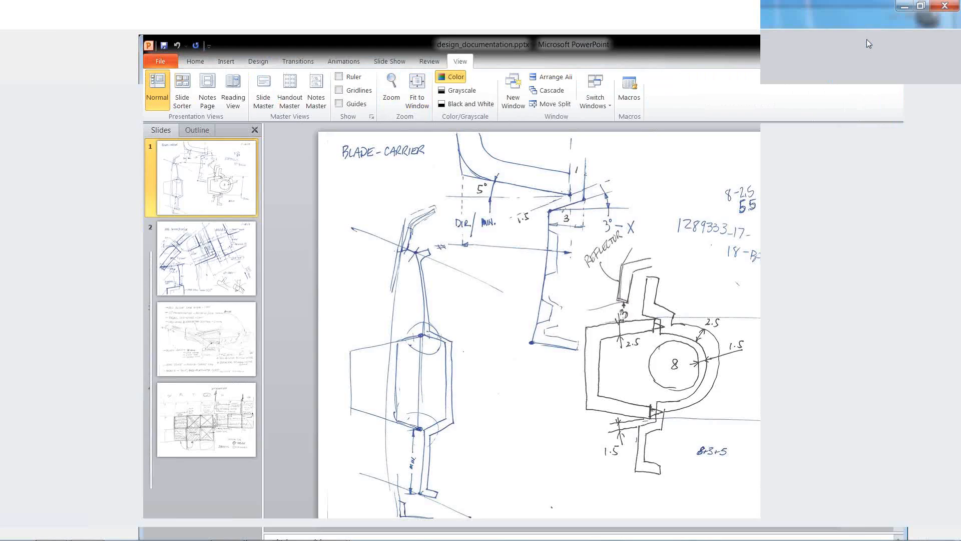
click(866, 41)
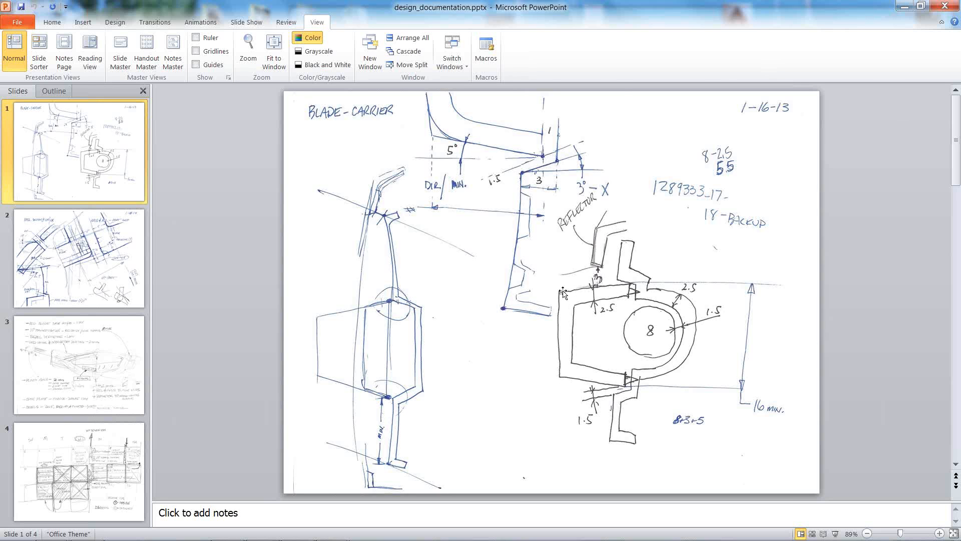
Examine the section and part gap sketches on slide 2, then close the design documentation presentation
click(85, 228)
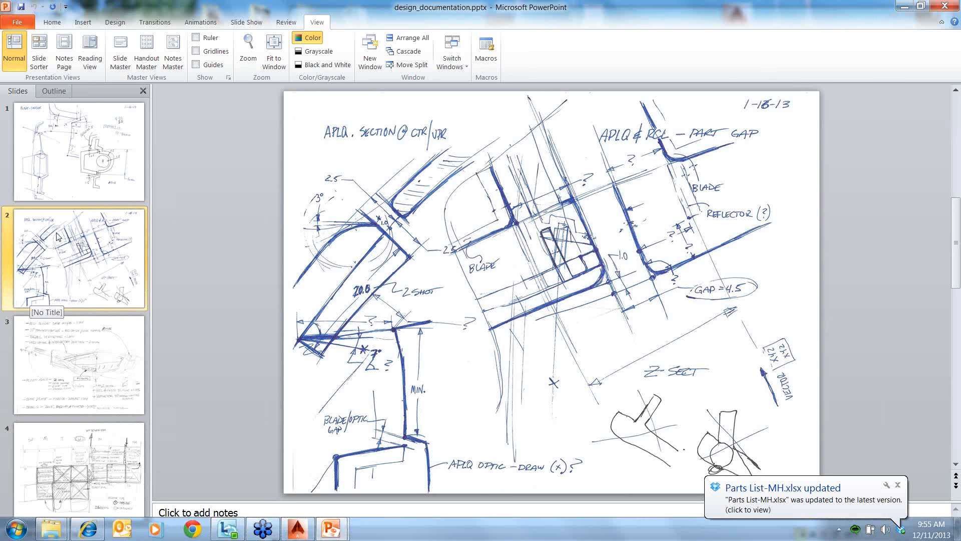
click(897, 485)
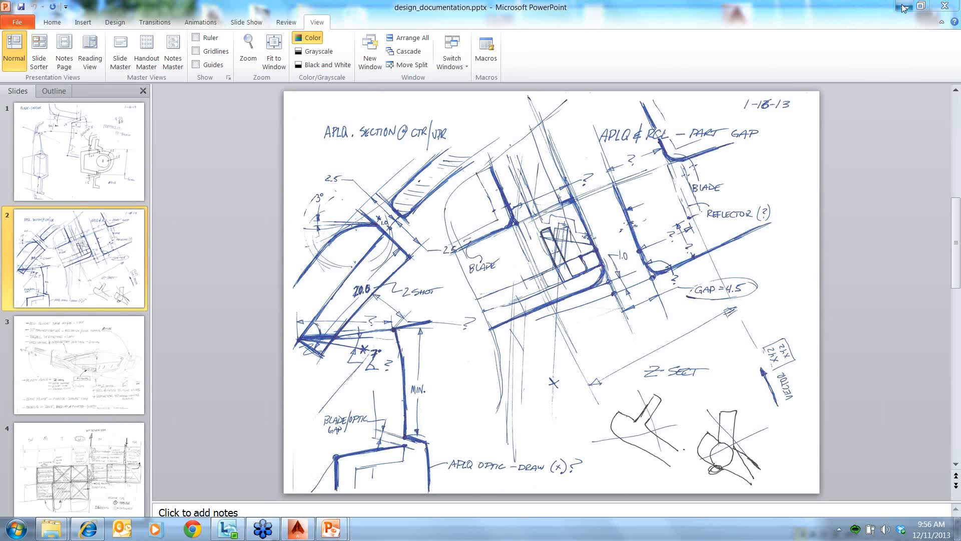
click(945, 6)
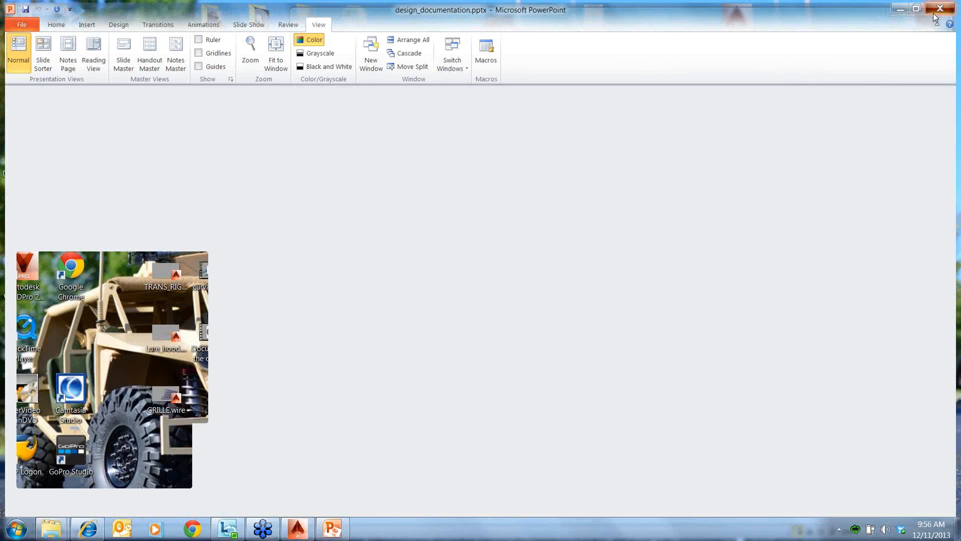